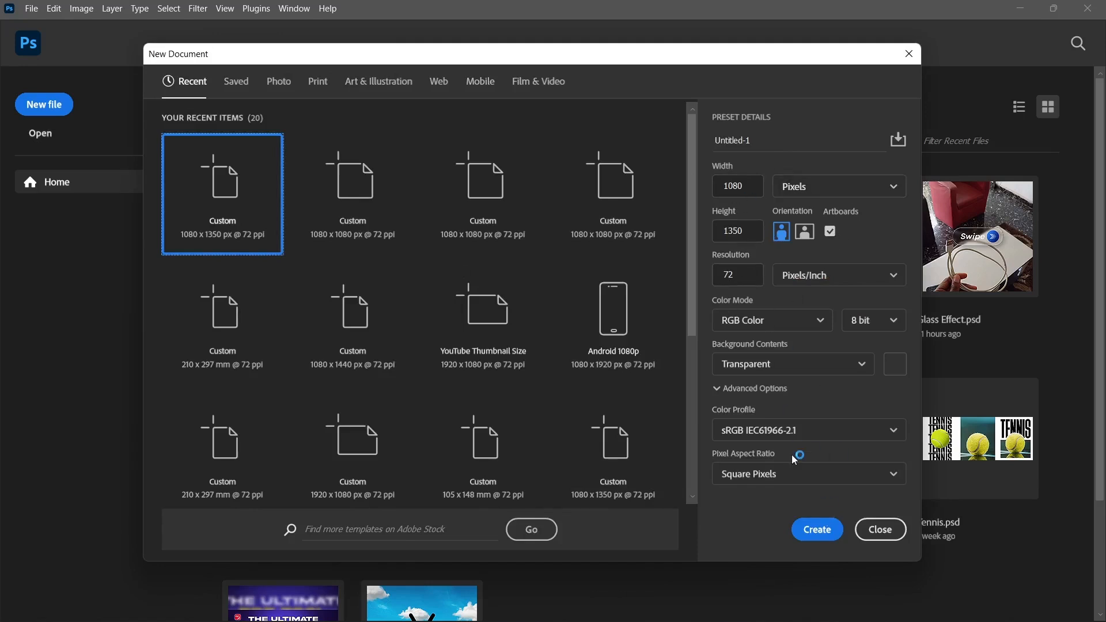
Create a 1080 x 1350 px RGB document at 72 ppi with an artboard and transparent background, and reposition the contextual task bar.
left_click(818, 530)
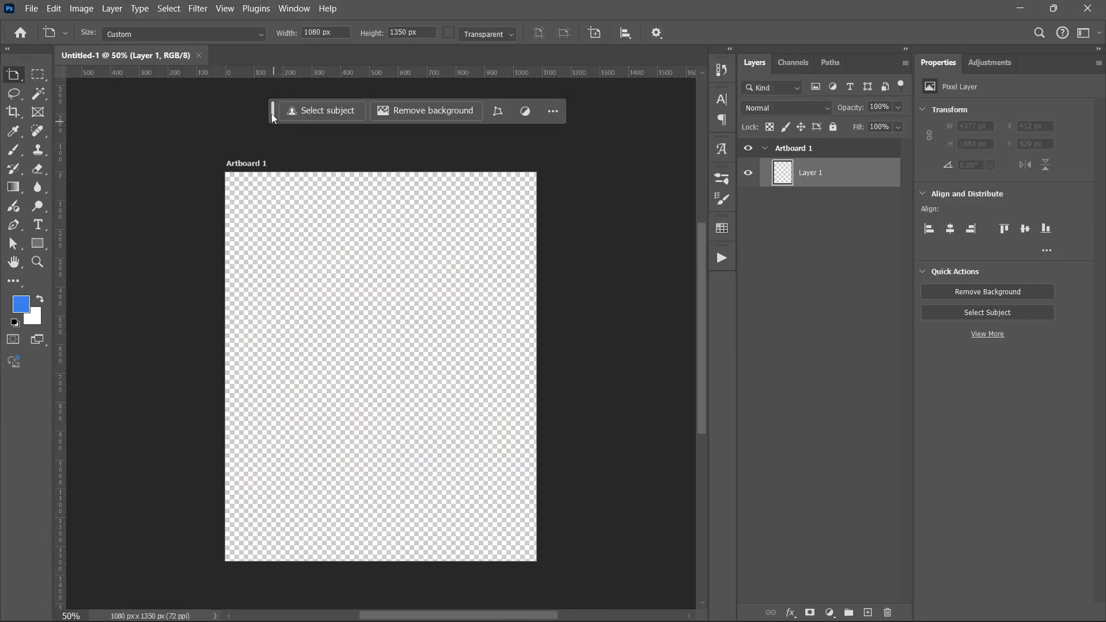
left_click_drag(273, 118, 248, 140)
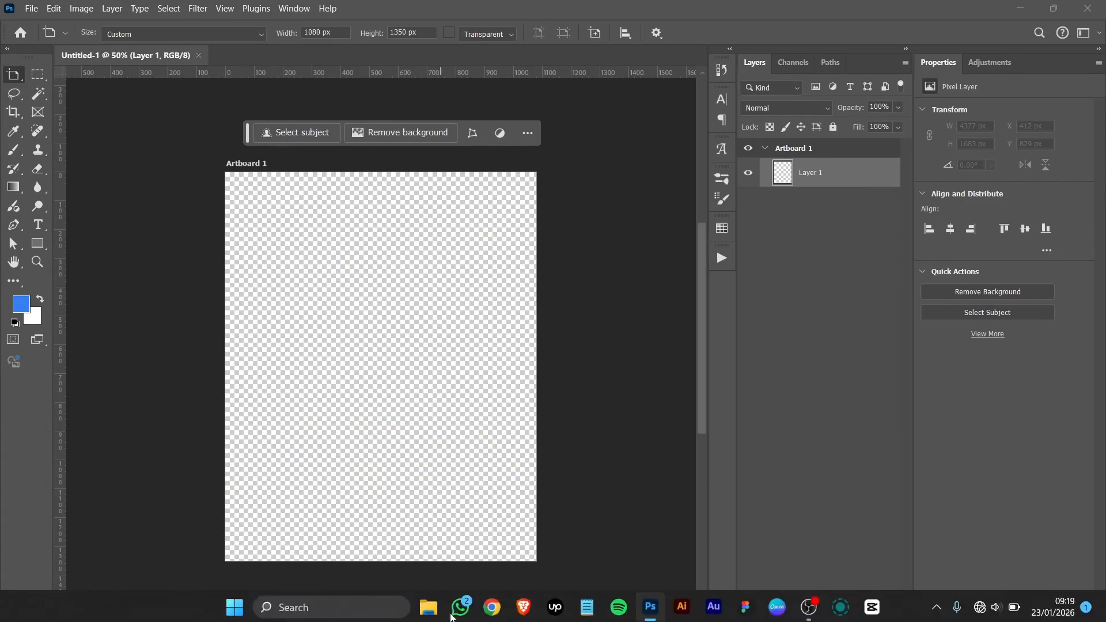
In File Explorer, open the Moniepoint Assets folder on the Desktop and place the Moniepoint Palette image into the document.
left_click(424, 612)
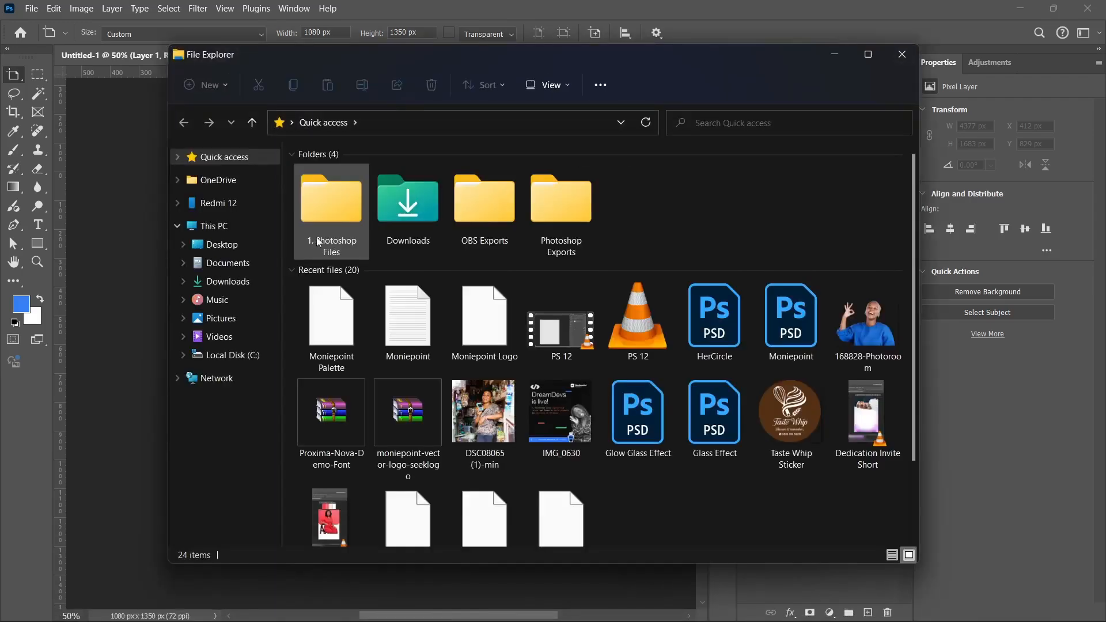
left_click(252, 247)
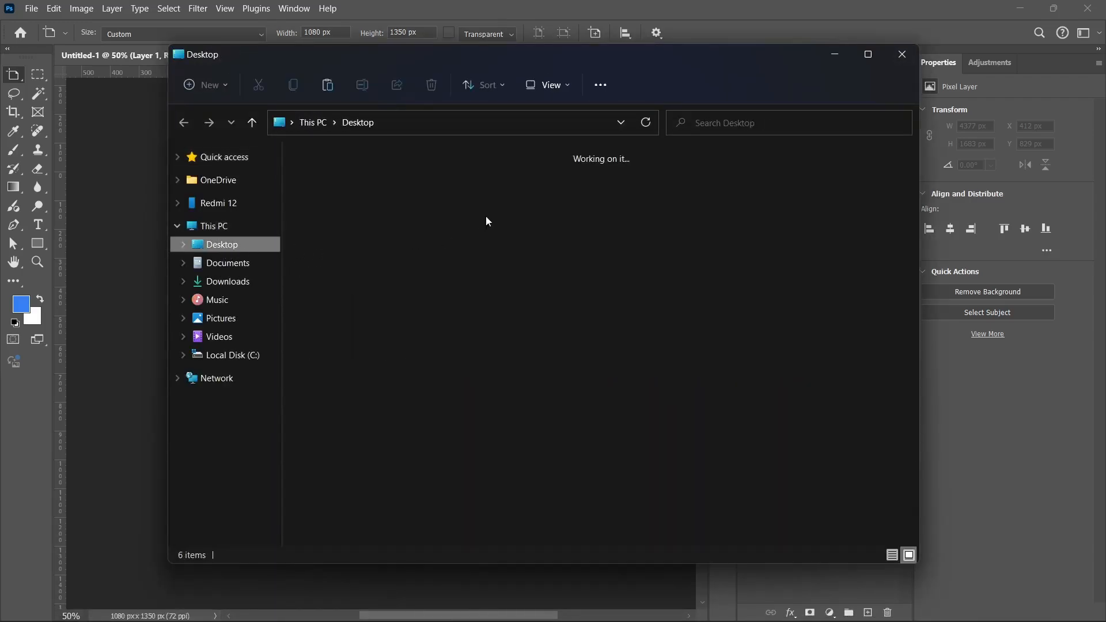
left_click(399, 211)
double_click(398, 211)
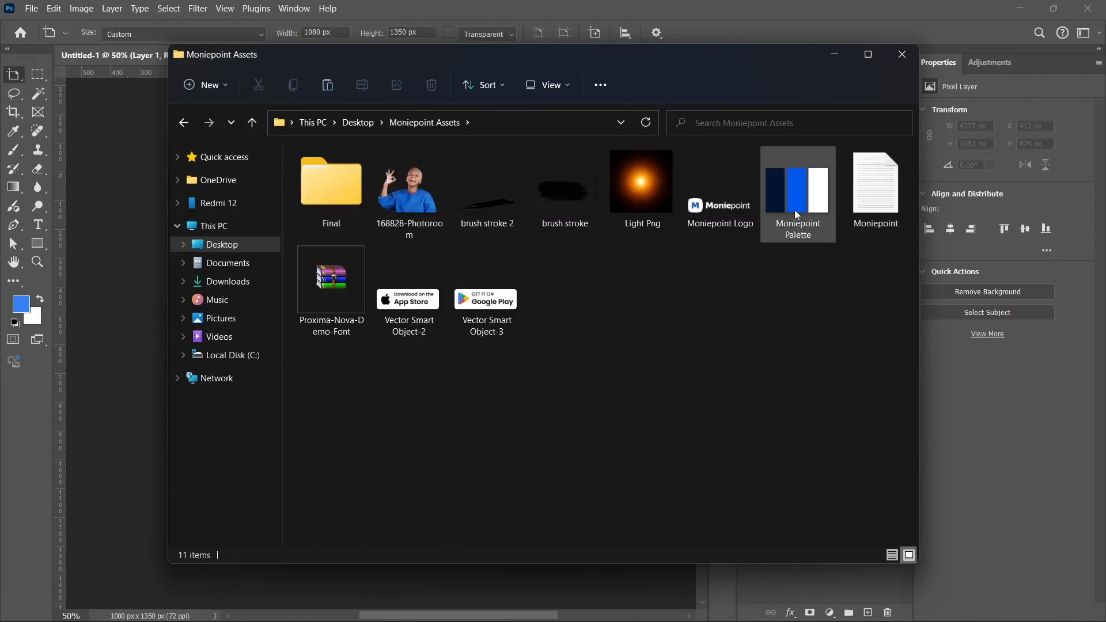
left_click(794, 209)
left_click_drag(795, 218, 405, 321)
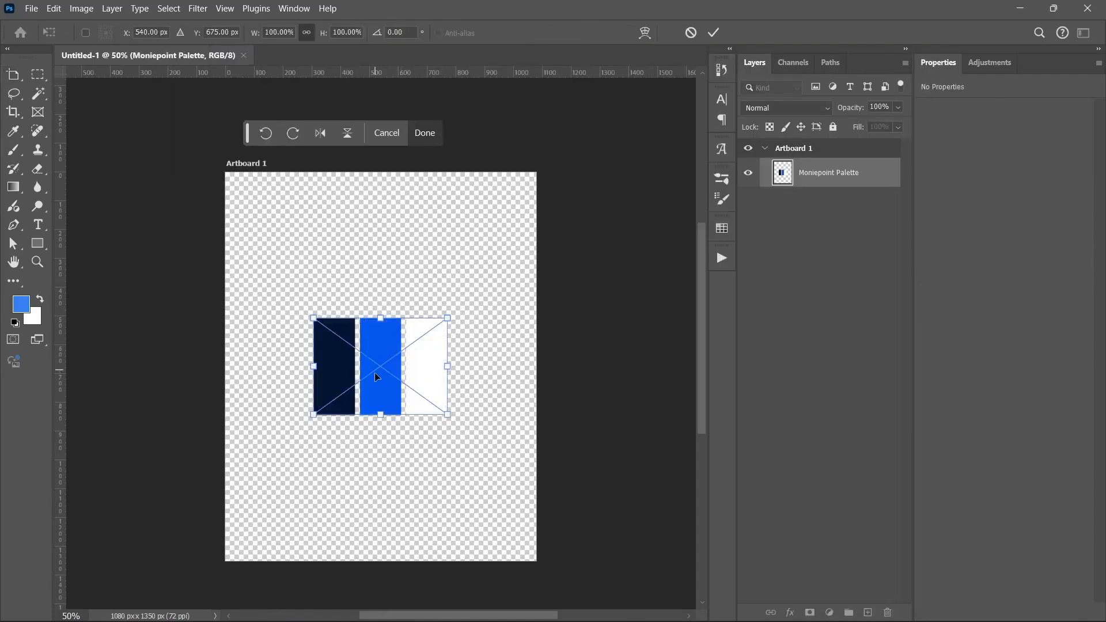
Move the palette image just above the artboard, to about X 540.5 px and Y -189 px, and commit the placement.
left_click_drag(382, 389, 355, 138)
scroll(410, 243, "up", 3)
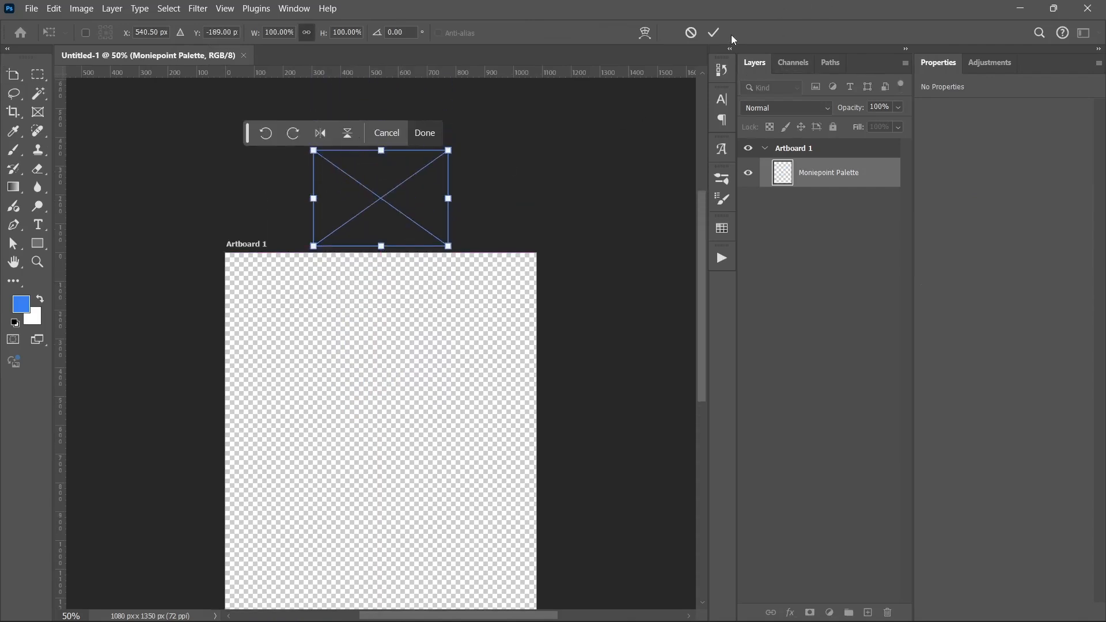
left_click(714, 33)
Collapse Artboard 1 in the layer list and select it.
scroll(341, 185, "up", 2)
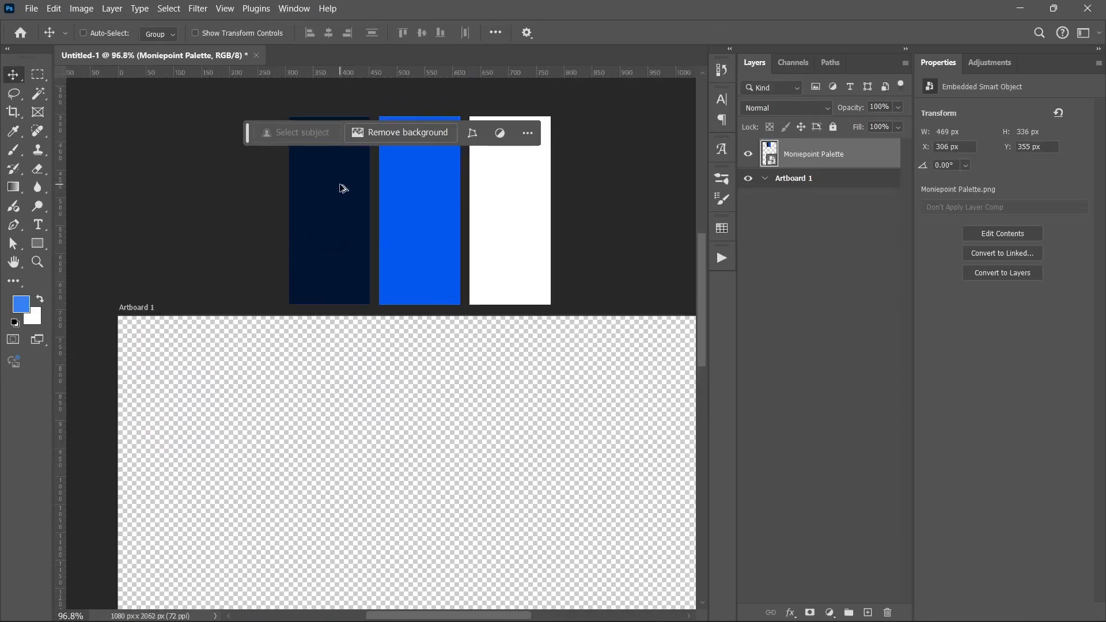
scroll(341, 186, "up", 4)
scroll(334, 237, "up", 1)
scroll(347, 252, "down", 3)
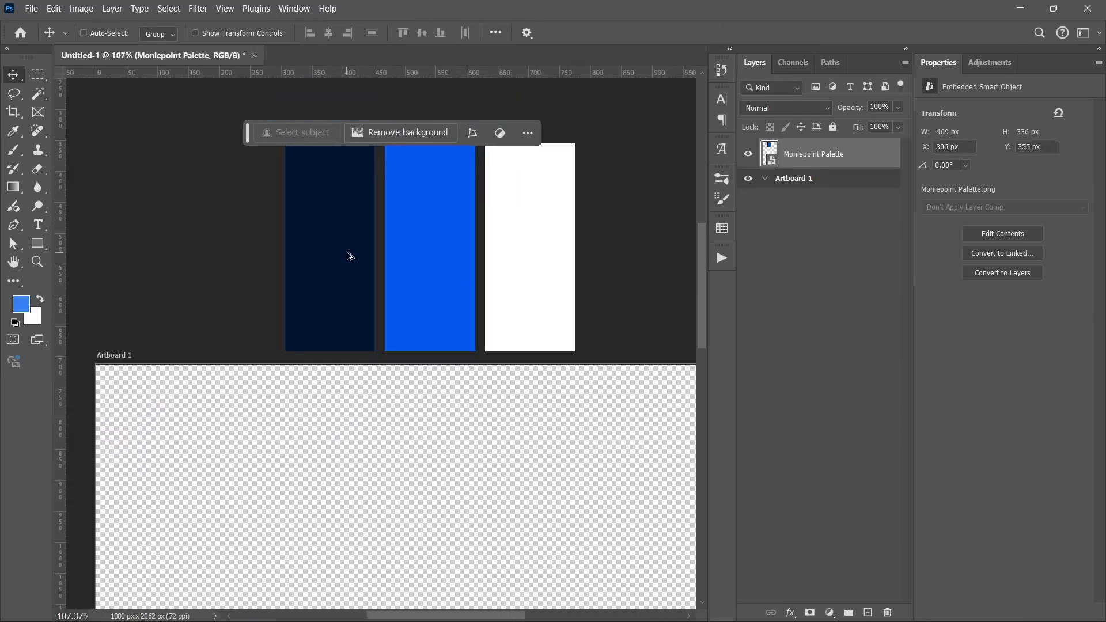
scroll(350, 256, "down", 4)
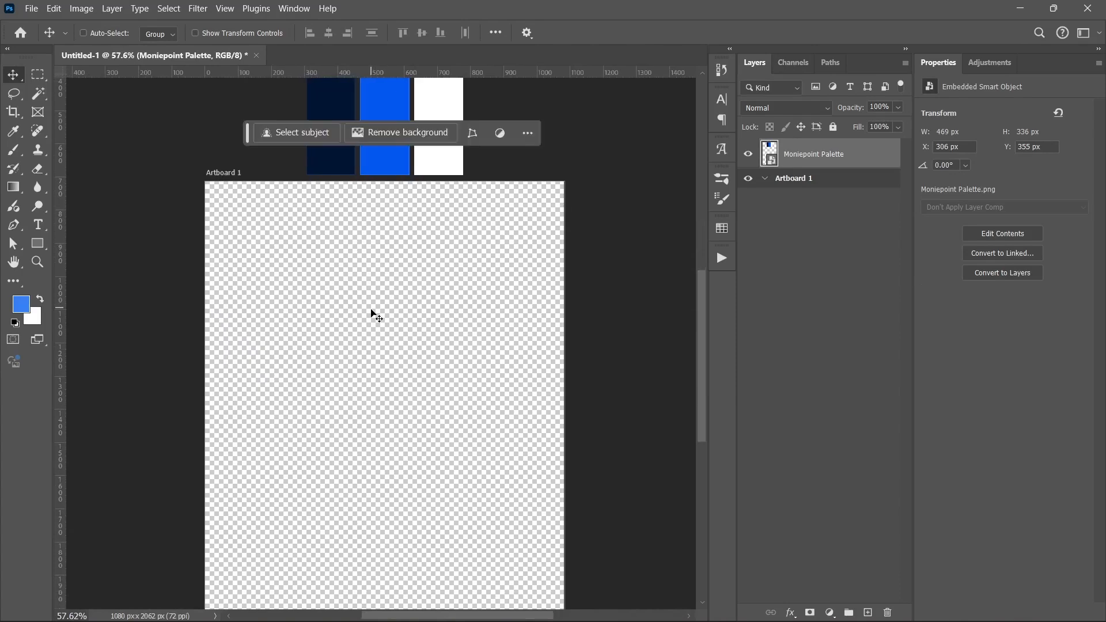
scroll(375, 314, "down", 3)
scroll(384, 328, "up", 1)
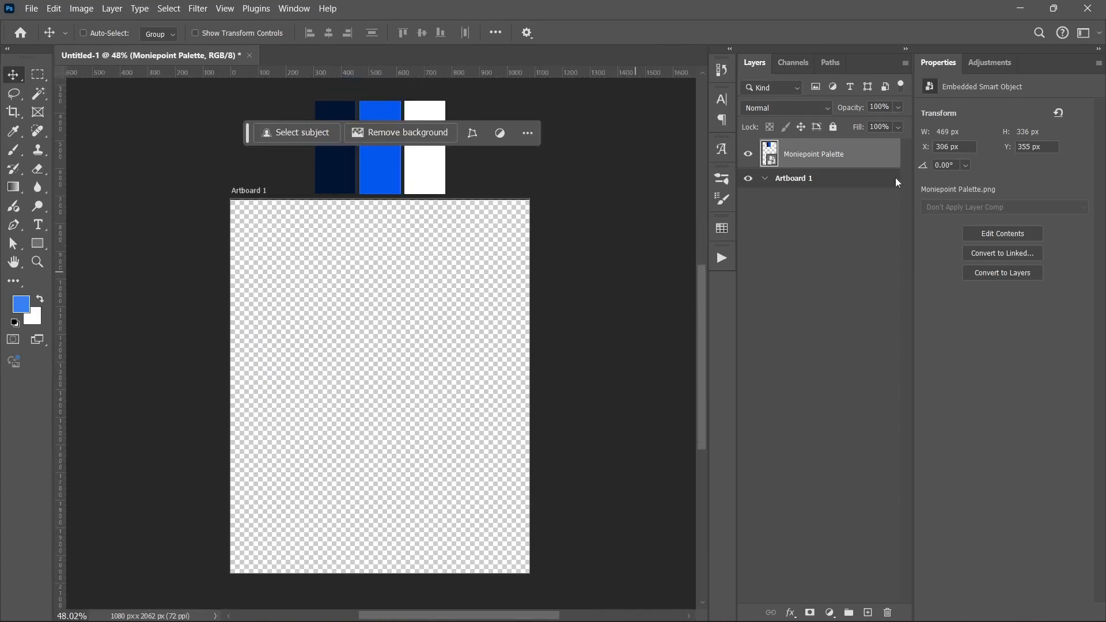
left_click(764, 180)
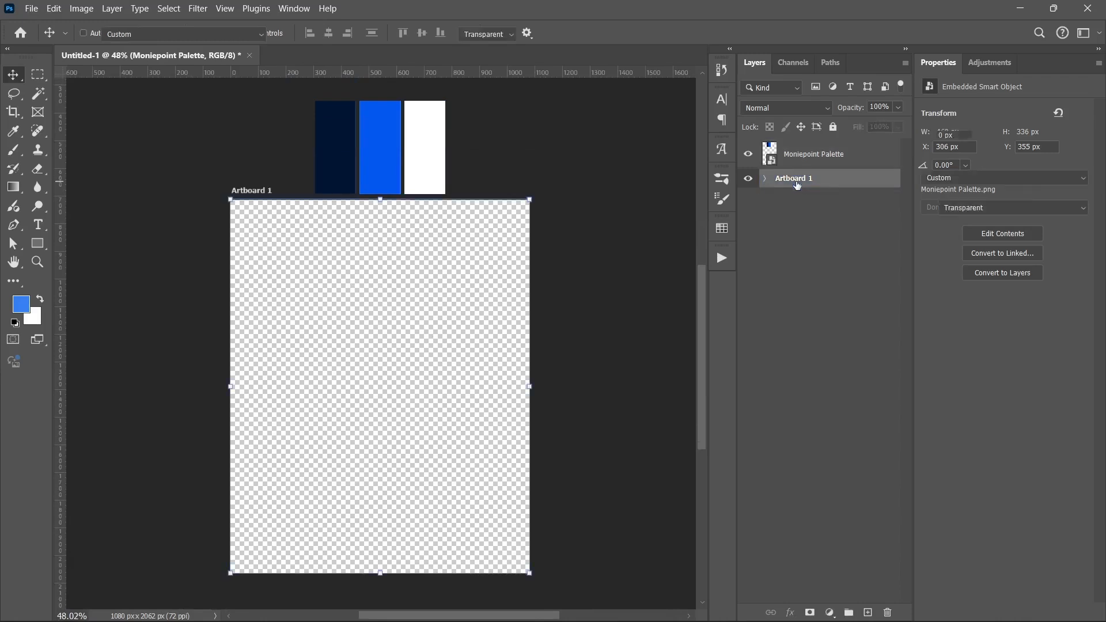
left_click(830, 612)
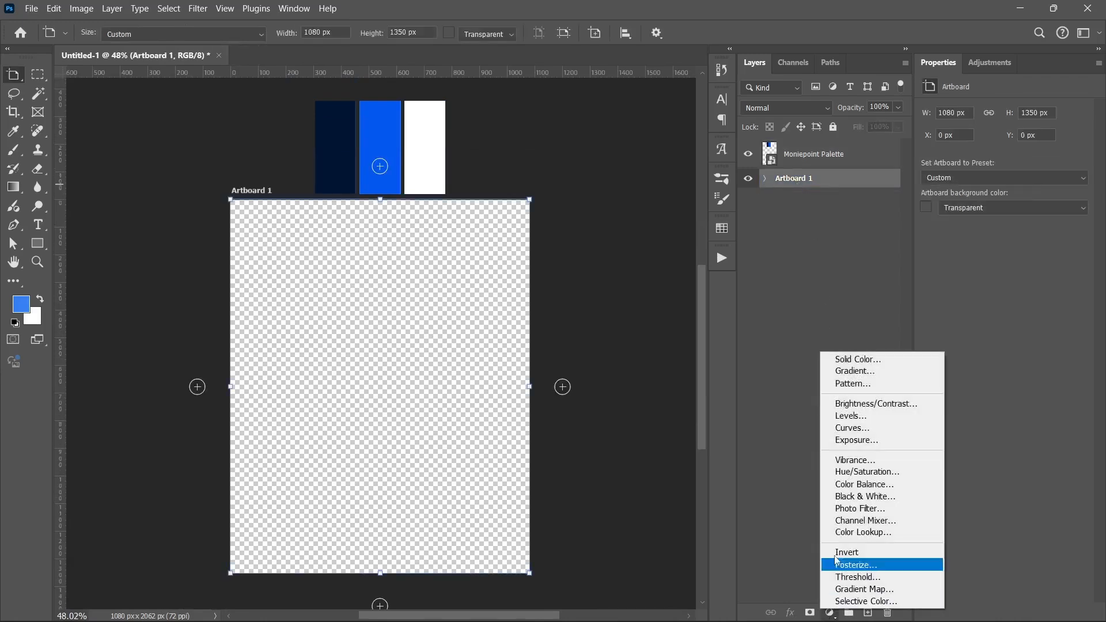
left_click(840, 371)
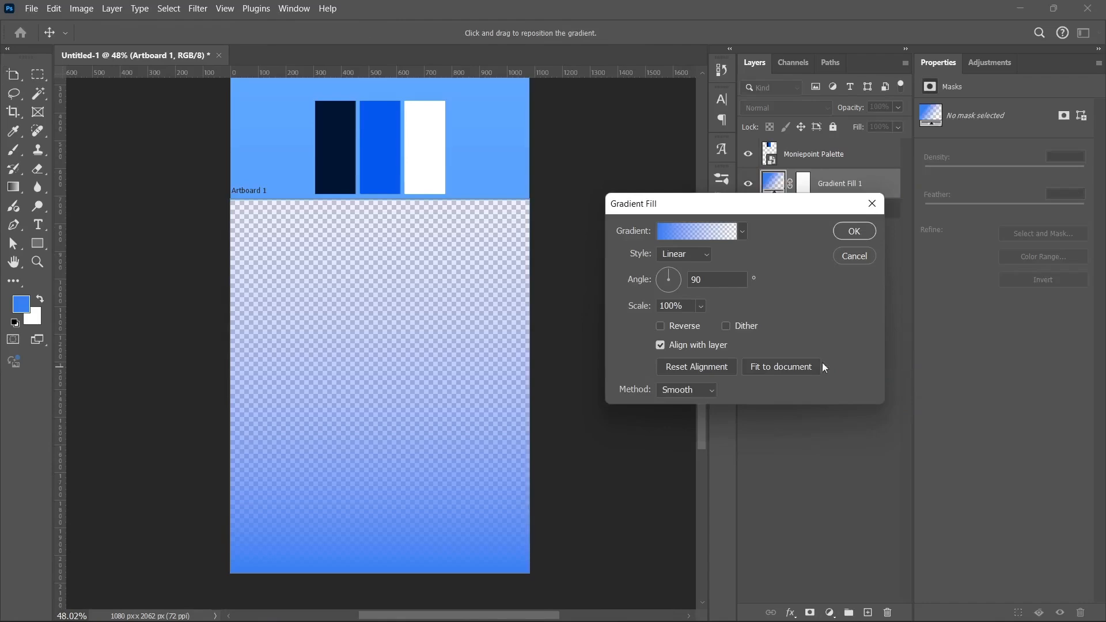
left_click(852, 260)
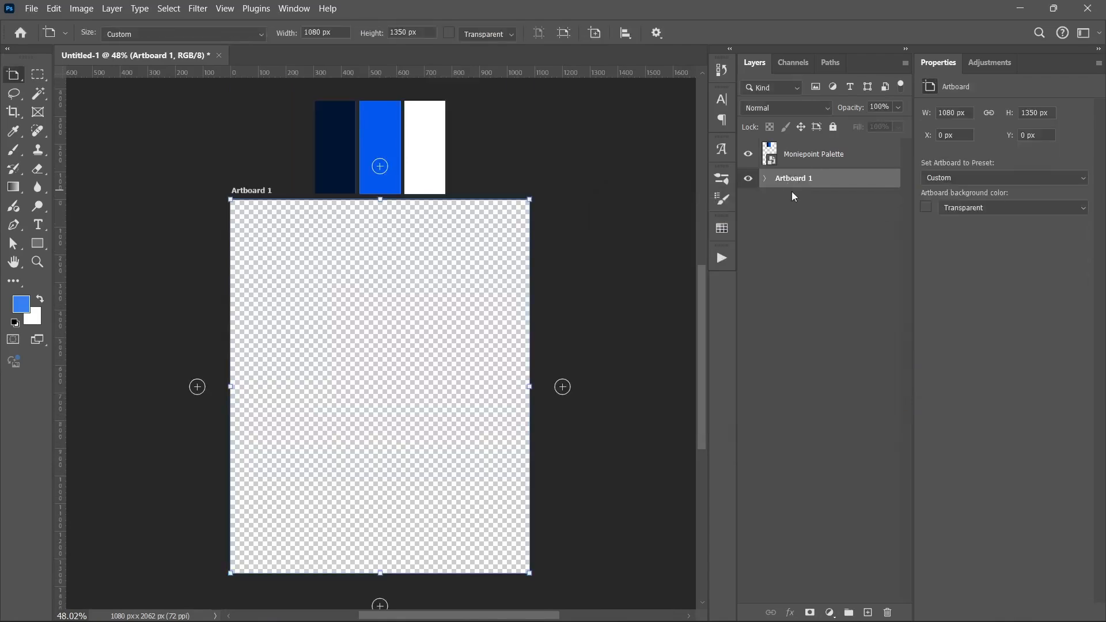
Add a gradient fill layer and set the gradient's starting colour stop to the palette's bright blue, 0357ee.
left_click(831, 612)
left_click(831, 376)
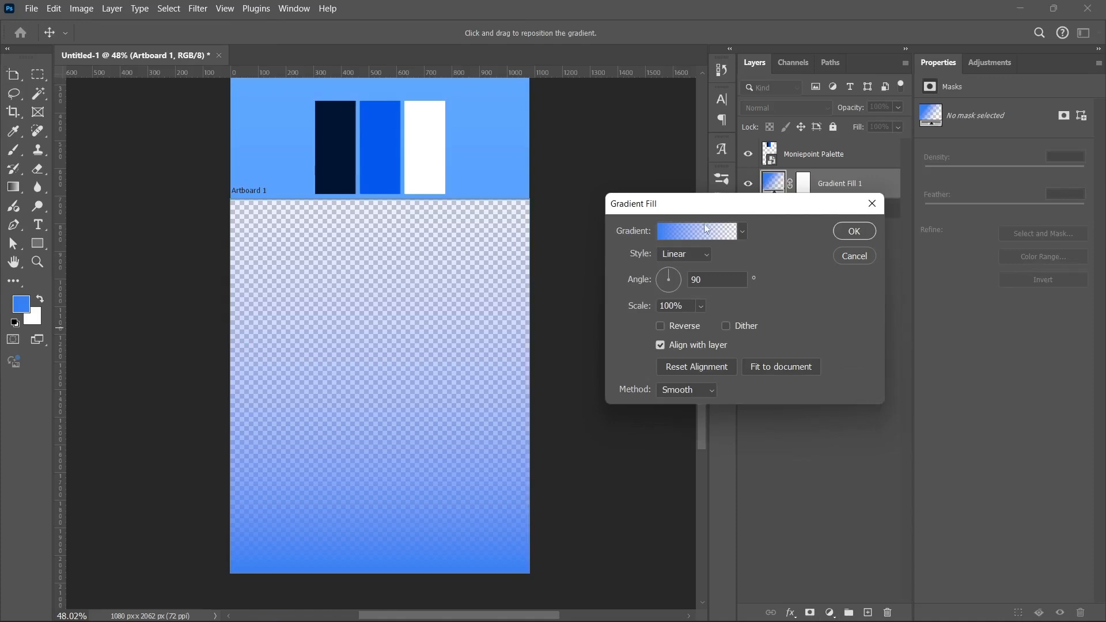
left_click(670, 233)
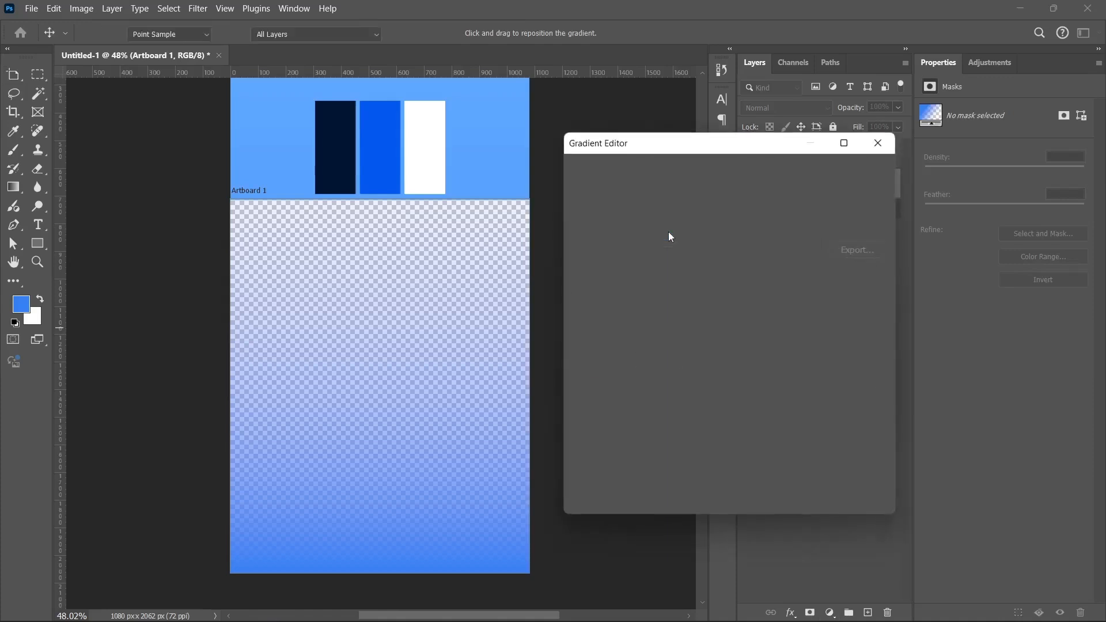
left_click(862, 200)
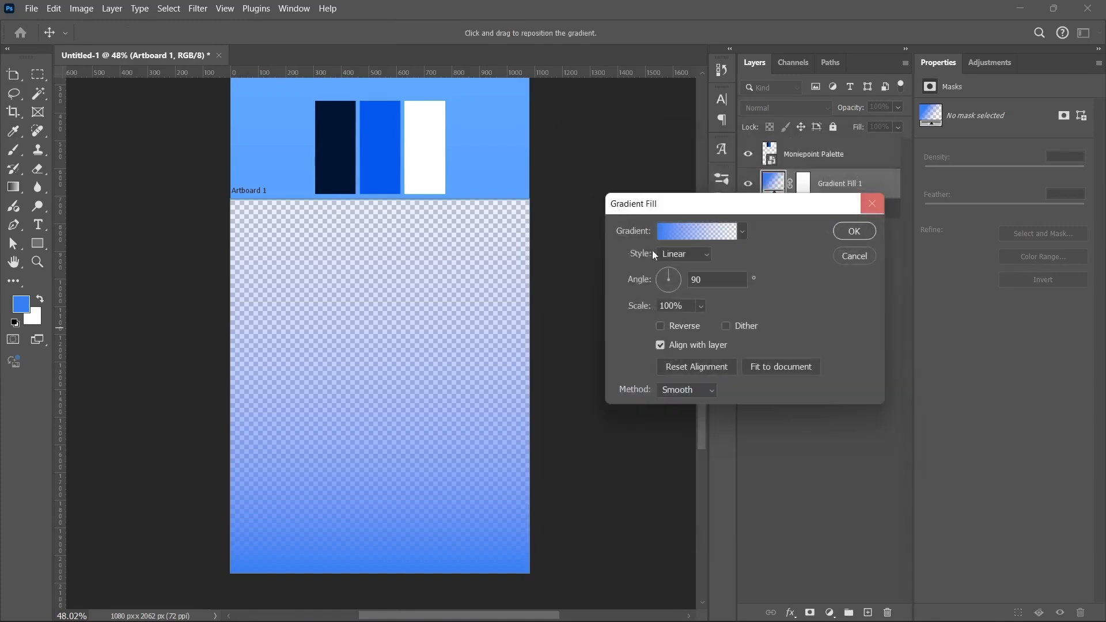
left_click(687, 232)
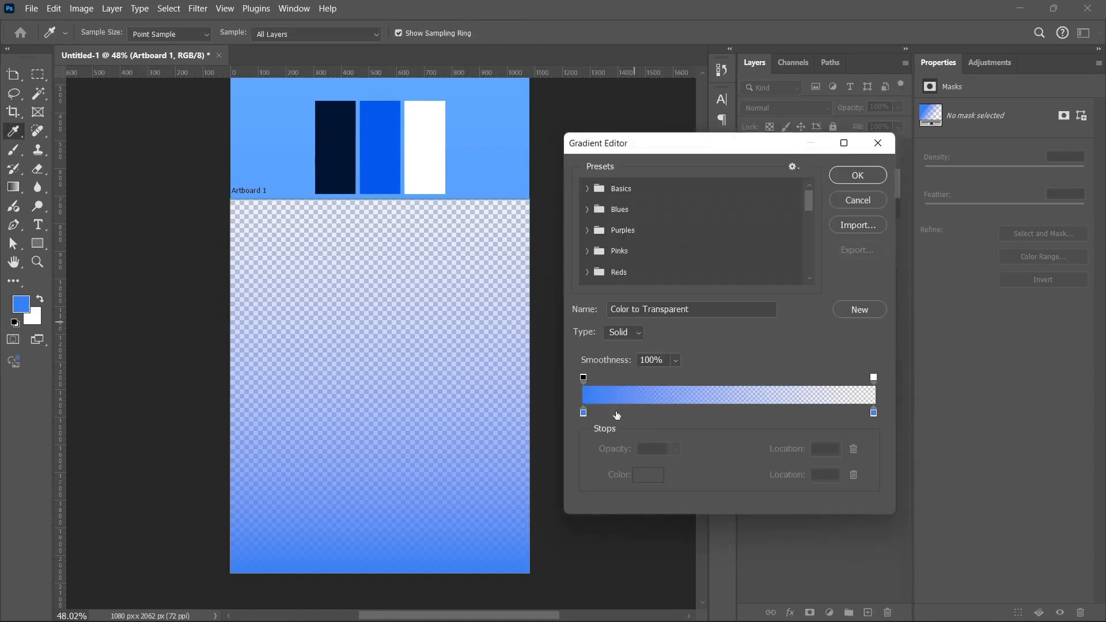
left_click(584, 413)
left_click(645, 476)
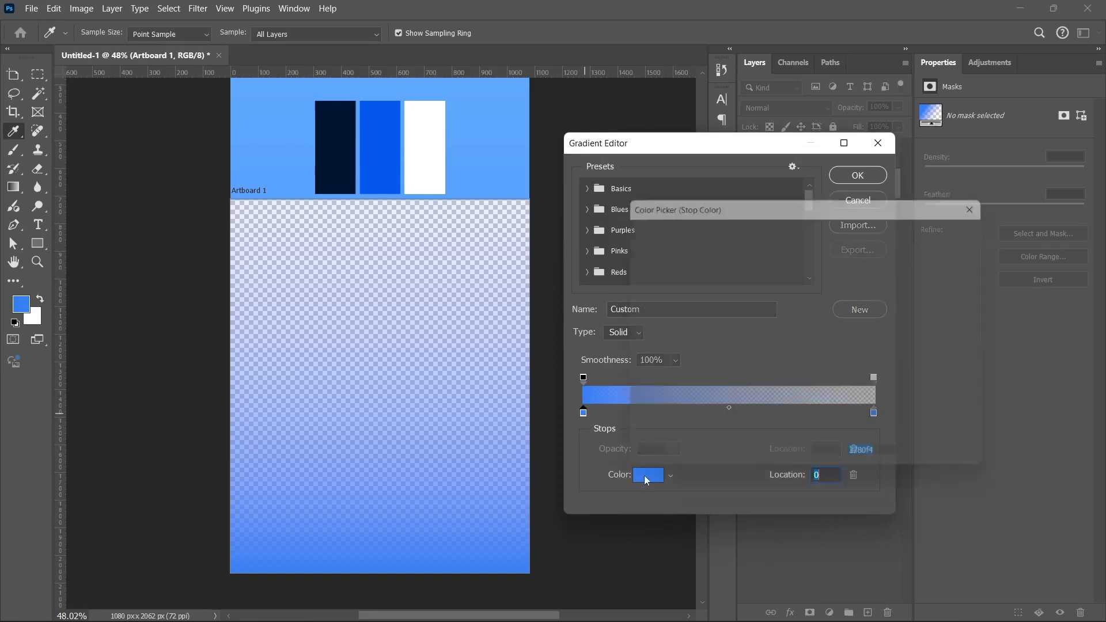
left_click(386, 141)
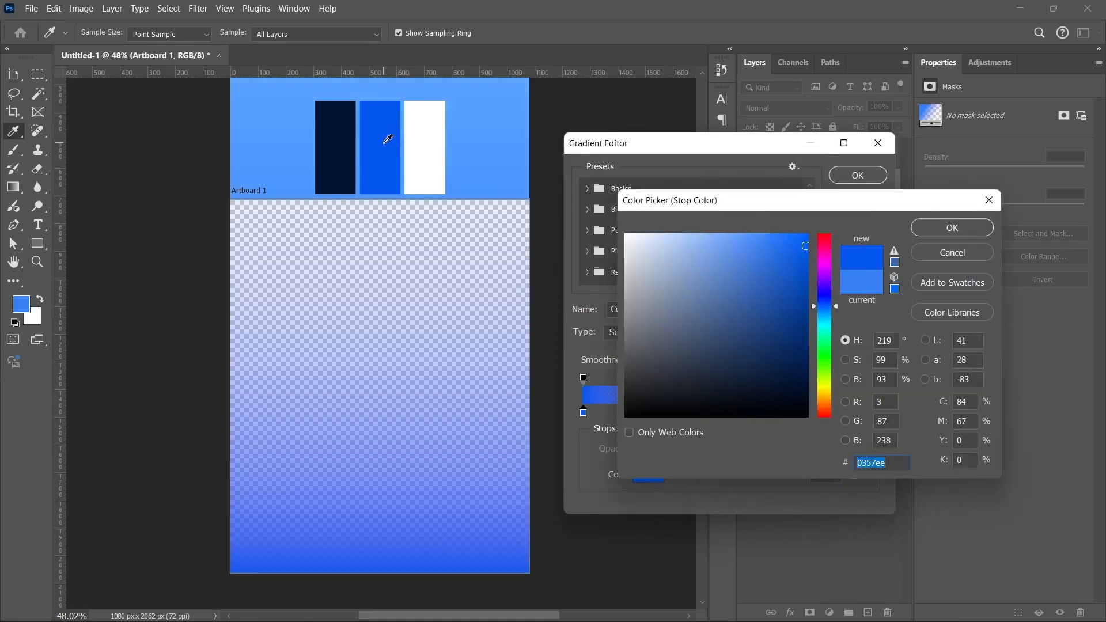
left_click(934, 228)
Set the gradient's ending colour stop to the palette's dark navy, 021533, with its opacity stop at 99%, and accept the gradient.
left_click(874, 414)
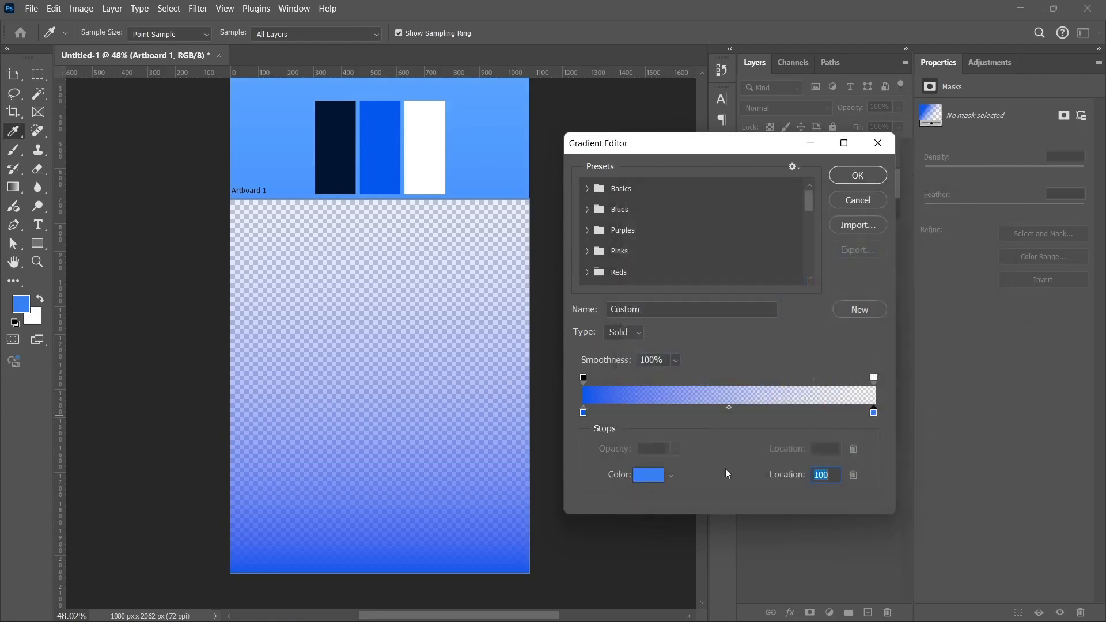
left_click(657, 476)
left_click(327, 122)
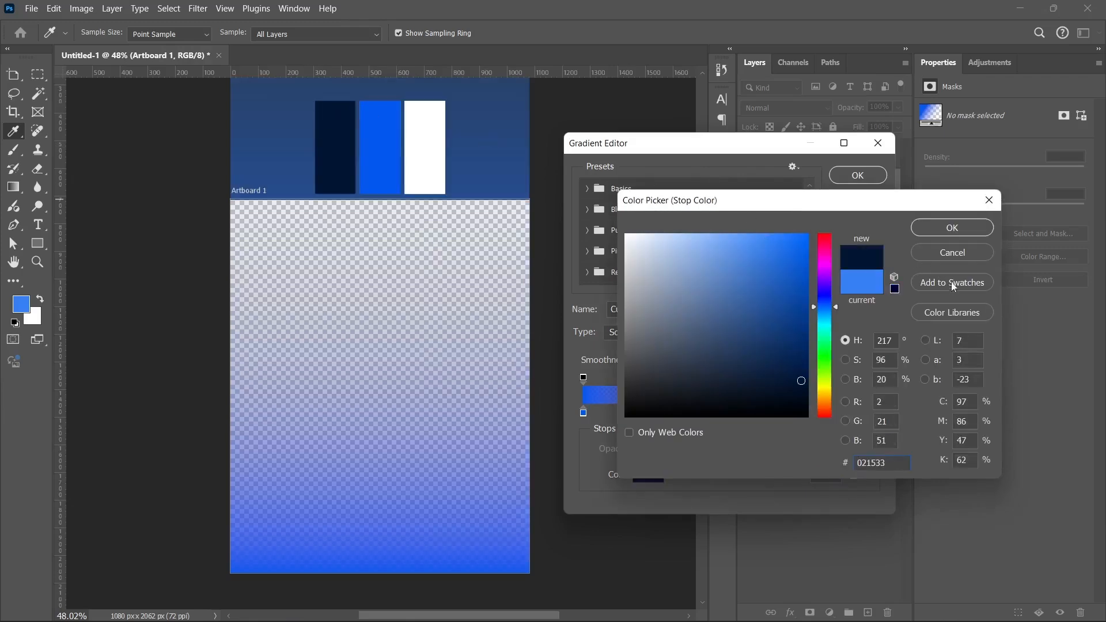
left_click(945, 231)
left_click(874, 377)
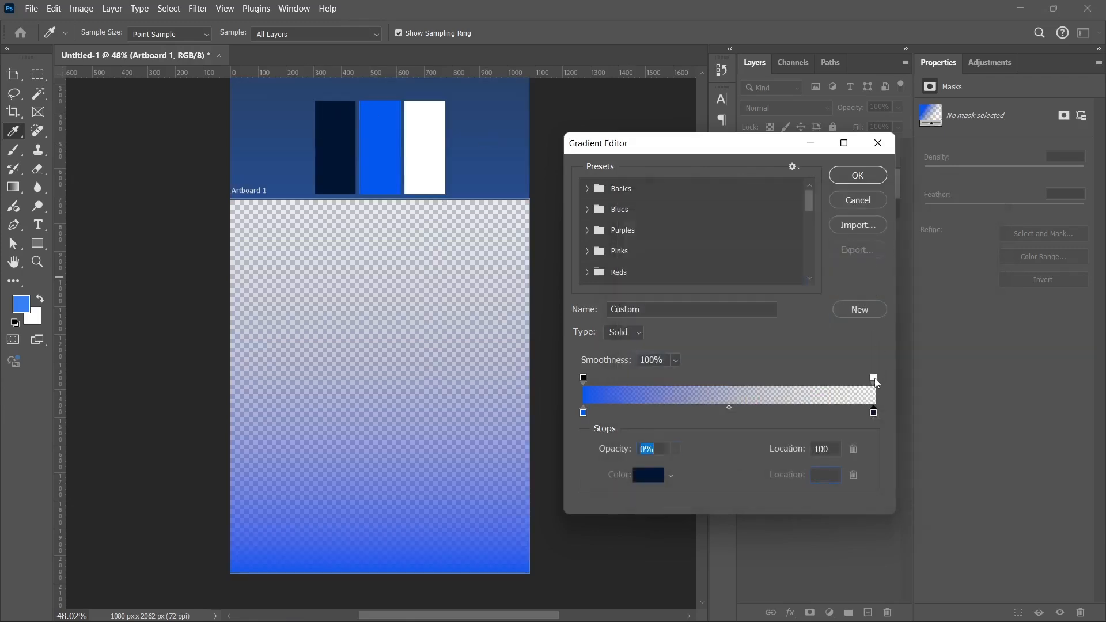
left_click_drag(609, 454, 855, 472)
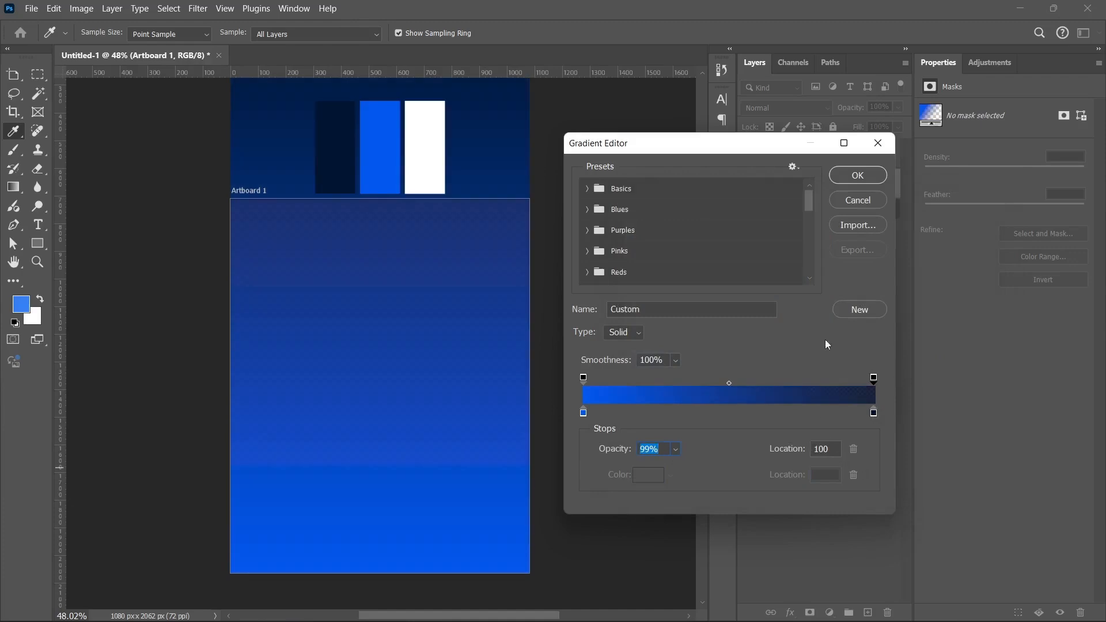
left_click(858, 175)
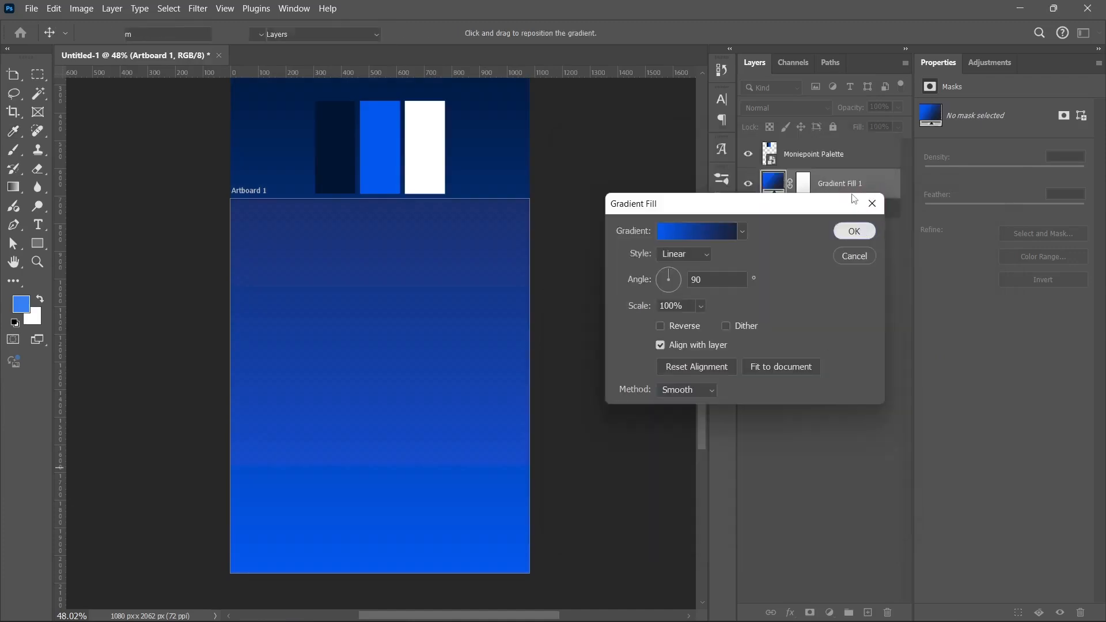
Apply the gradient fill and move its layer inside Artboard 1.
left_click(858, 230)
left_click_drag(842, 191, 842, 208)
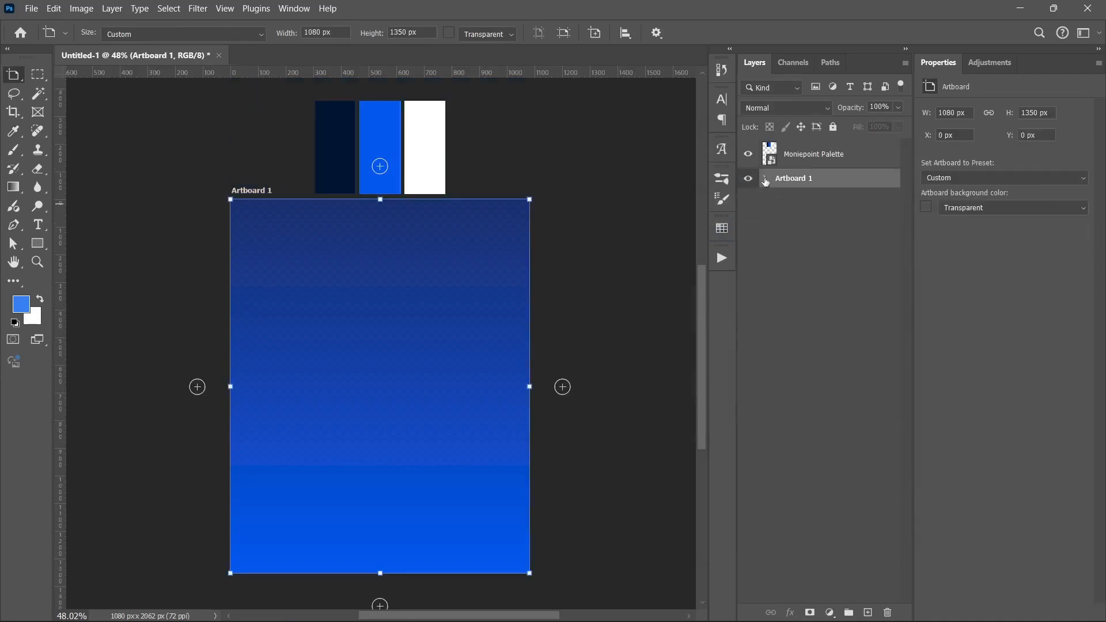
left_click(765, 179)
Reopen the gradient of the fill layer, set the navy end's opacity to 100%, check the stops and accept the gradient.
left_click(794, 206)
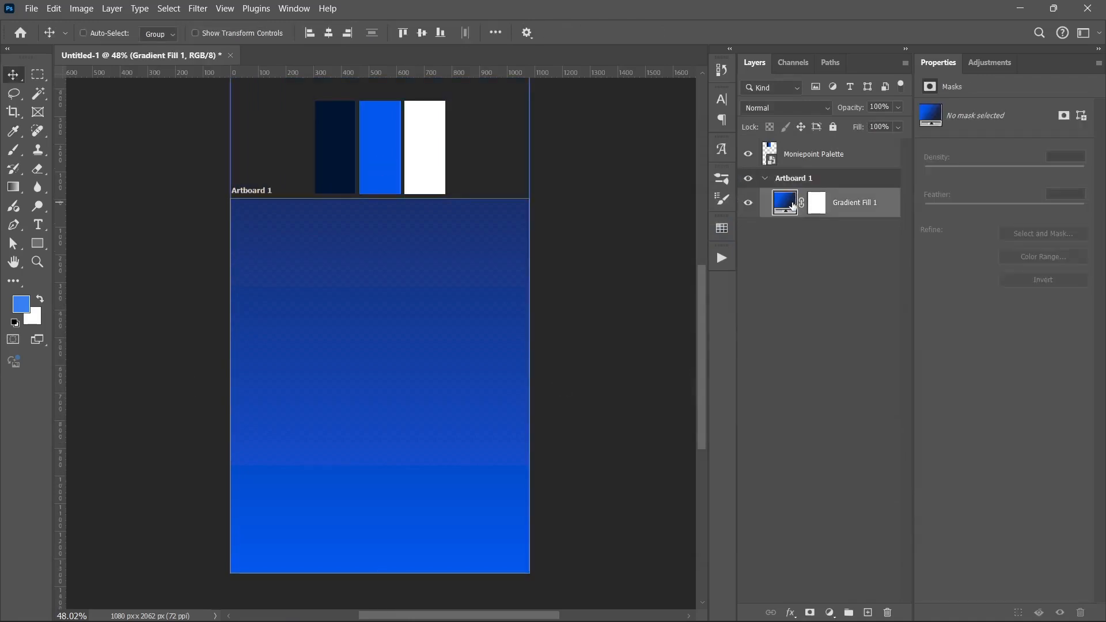
double_click(789, 206)
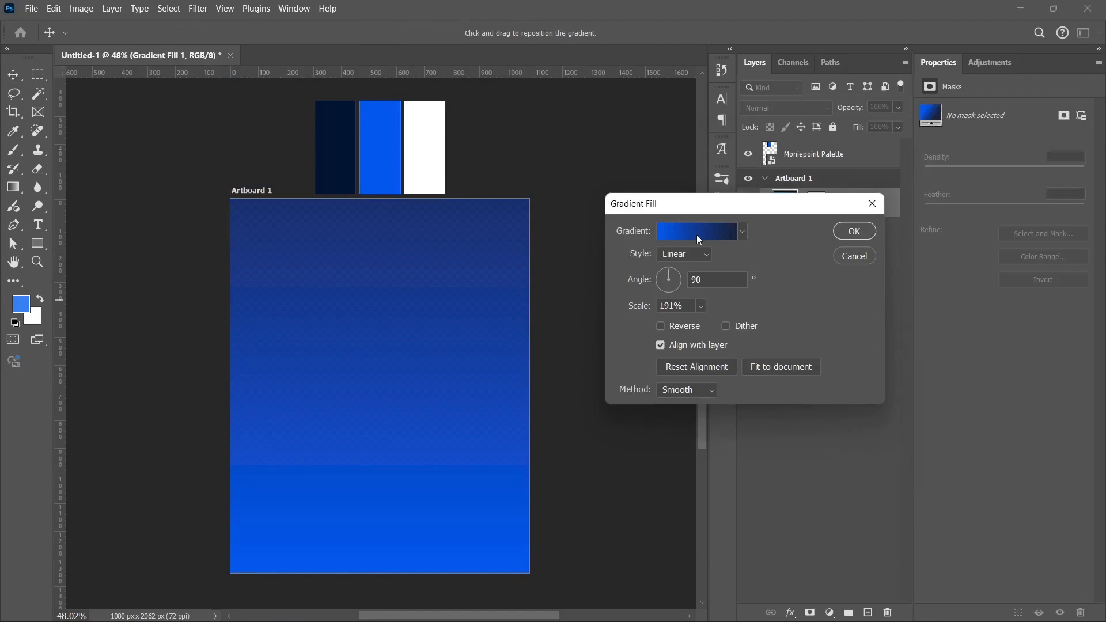
left_click(697, 233)
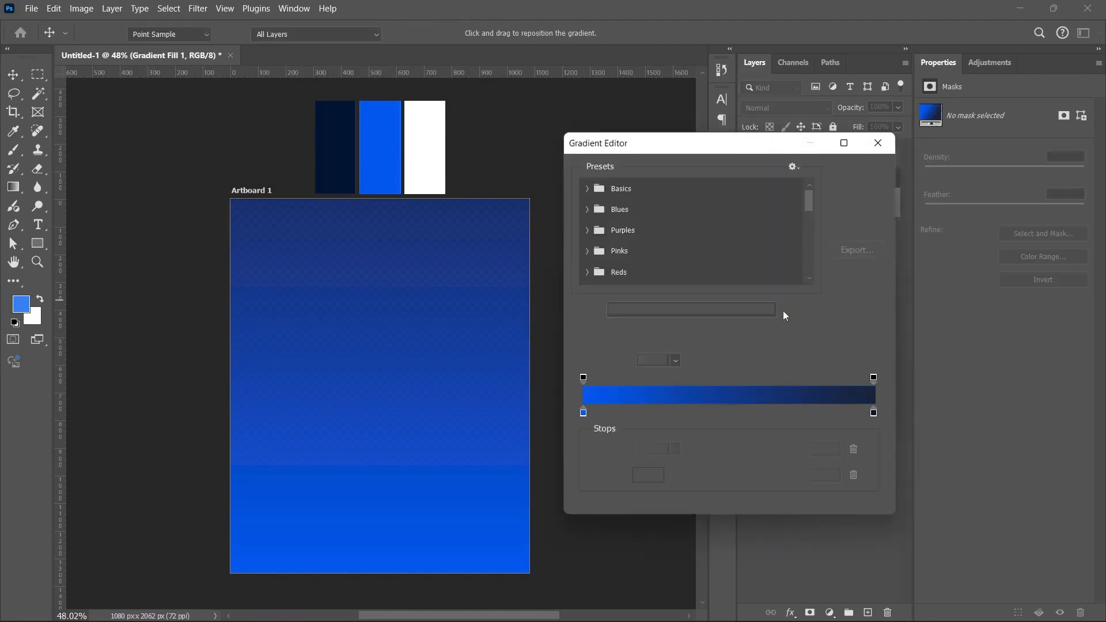
left_click(584, 378)
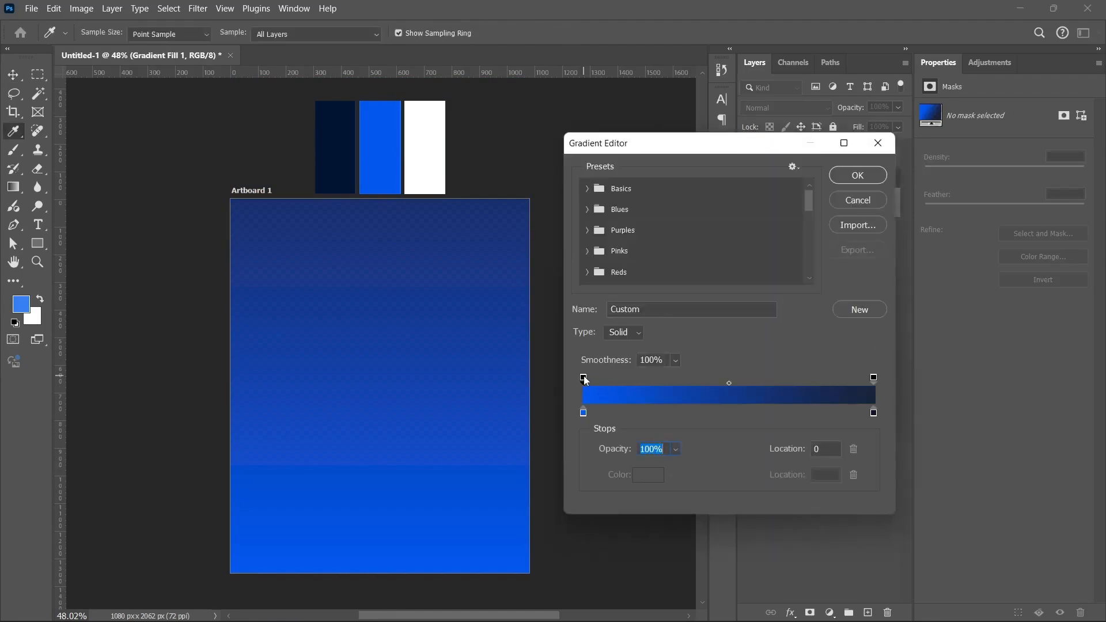
left_click(874, 378)
left_click_drag(624, 451, 760, 450)
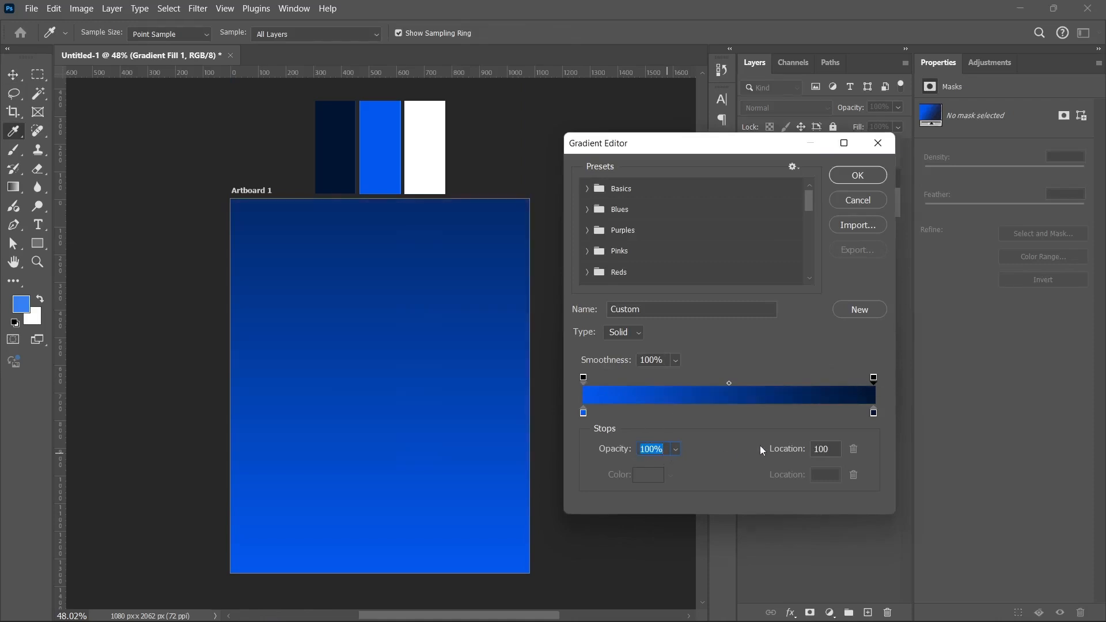
left_click(584, 378)
left_click(876, 376)
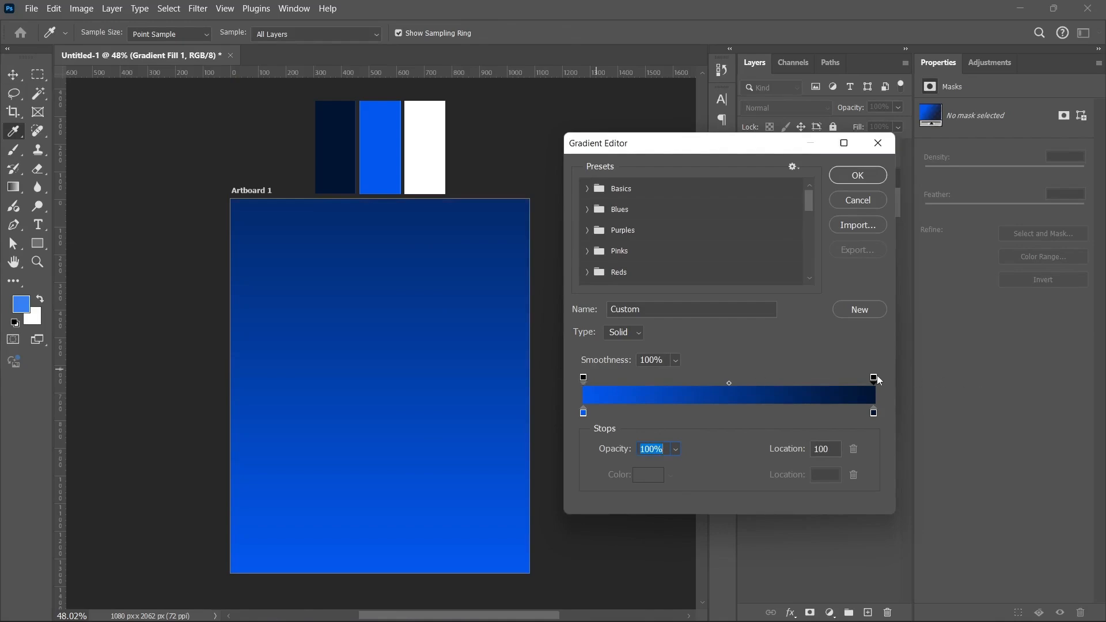
left_click(583, 413)
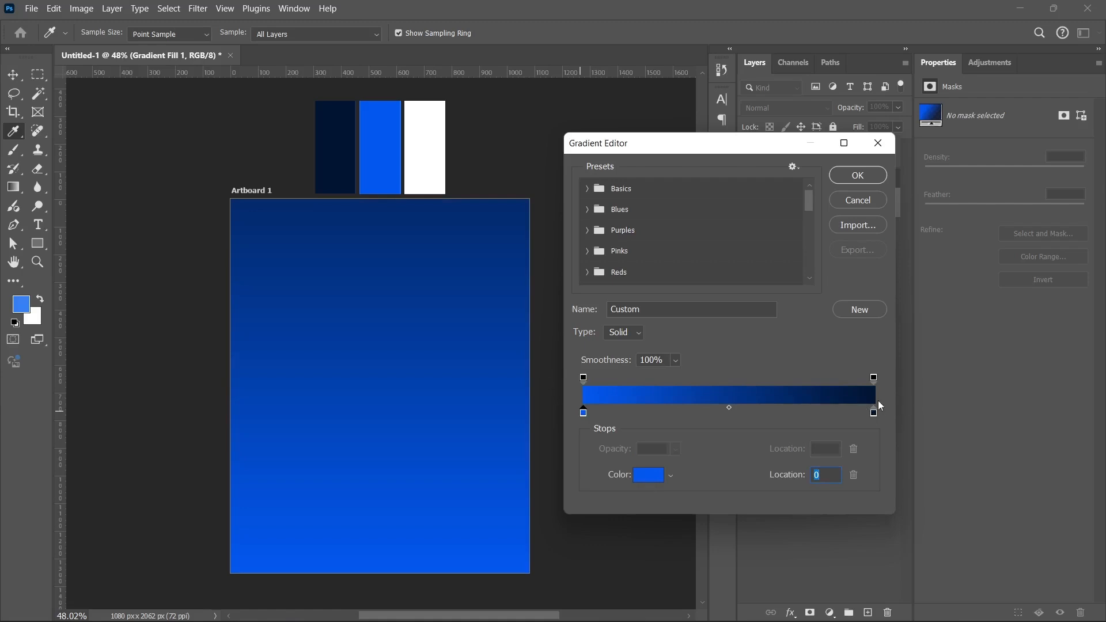
left_click(865, 180)
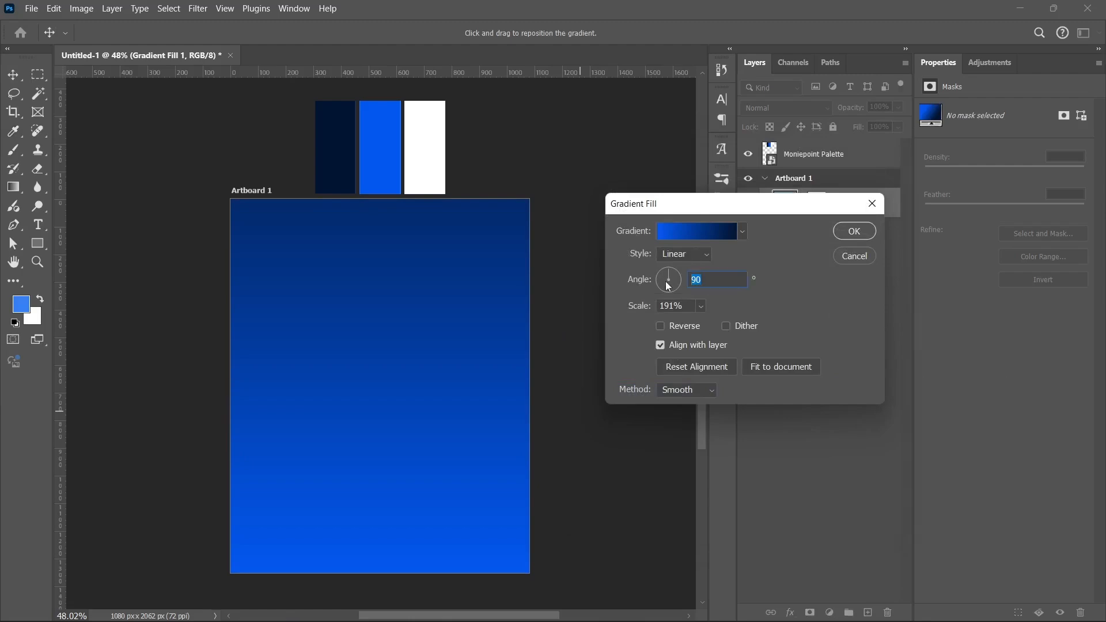
Set the gradient fill's angle to -40° and its scale to 70%, and shift the gradient toward the artboard's lower-right corner.
type("-40")
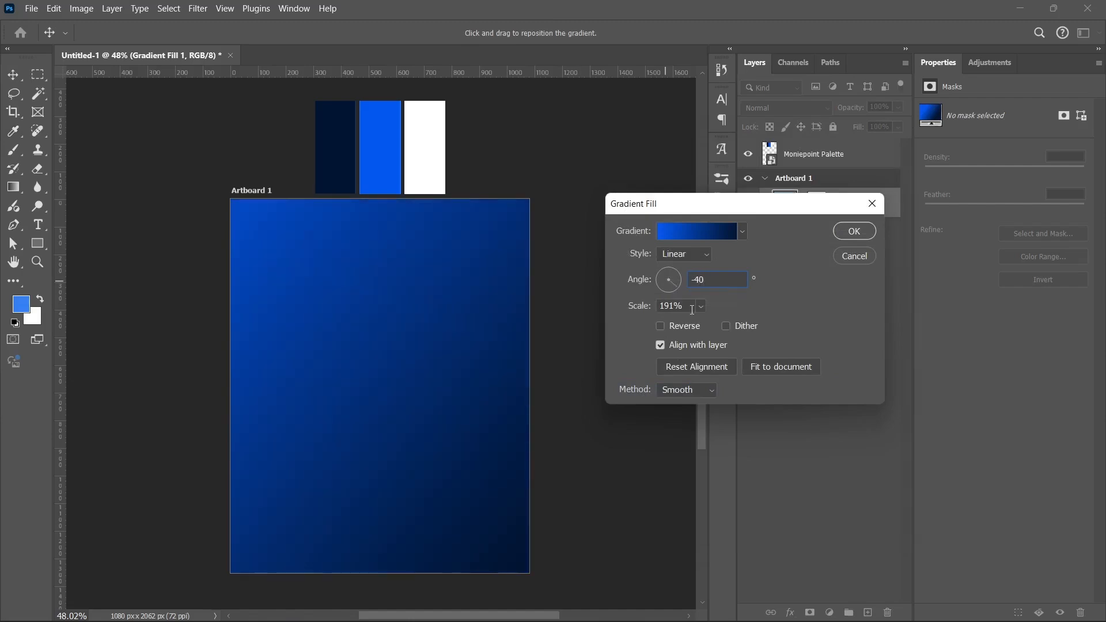
left_click(670, 306)
type("70")
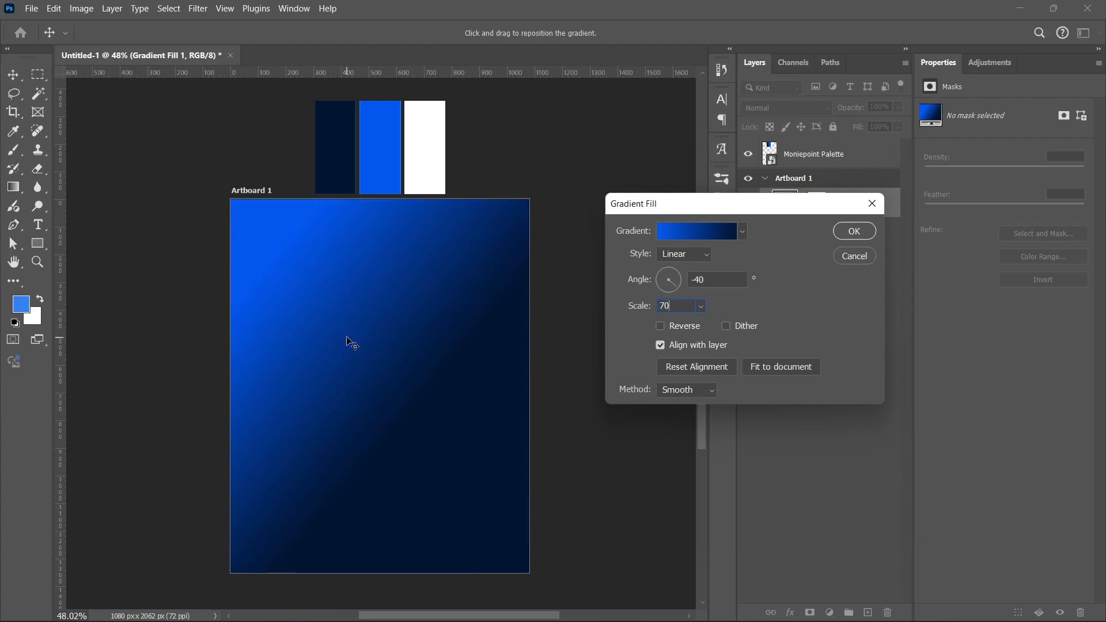
left_click_drag(351, 340, 418, 440)
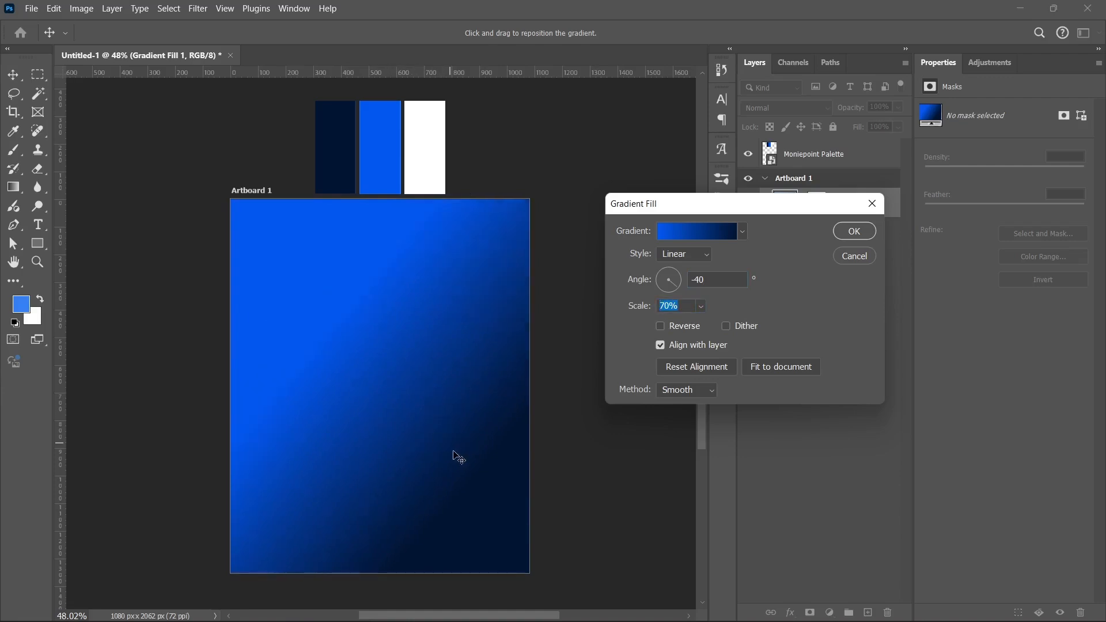
Raise the gradient's scale to about 86%, reposition it with the navy in the lower-right corner, and accept the fill.
left_click(701, 306)
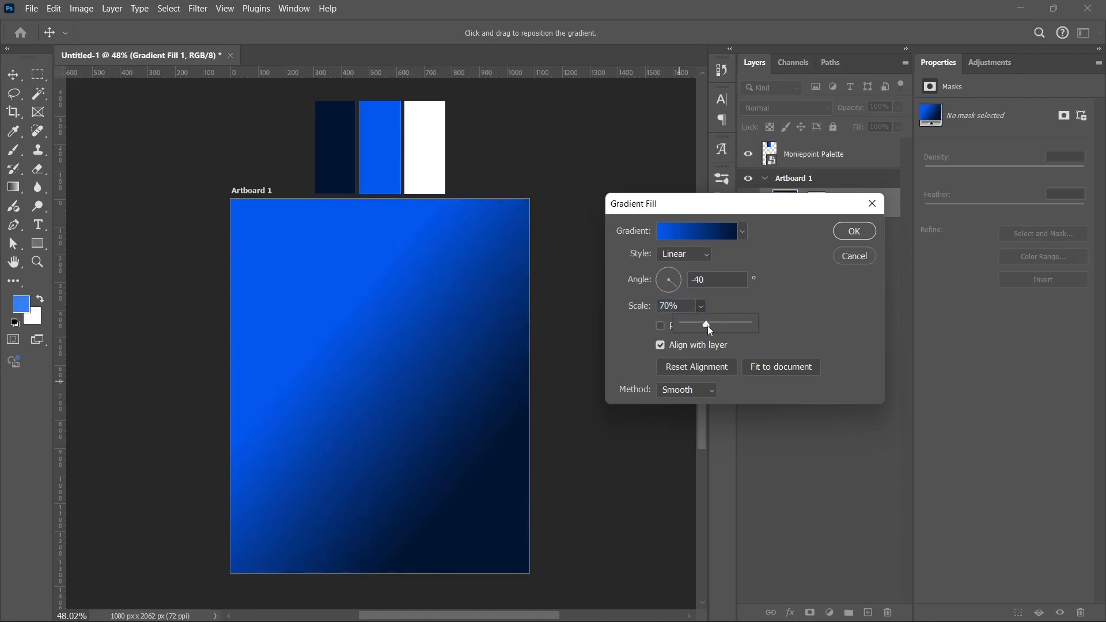
left_click_drag(707, 326, 712, 325)
left_click_drag(368, 401, 383, 415)
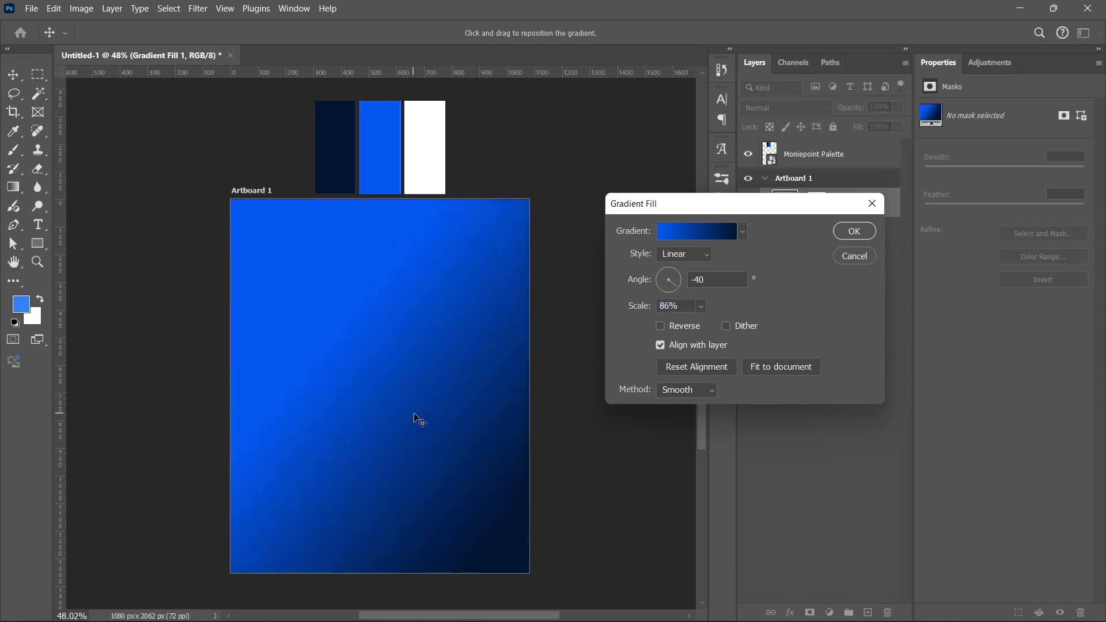
left_click_drag(410, 408, 396, 390)
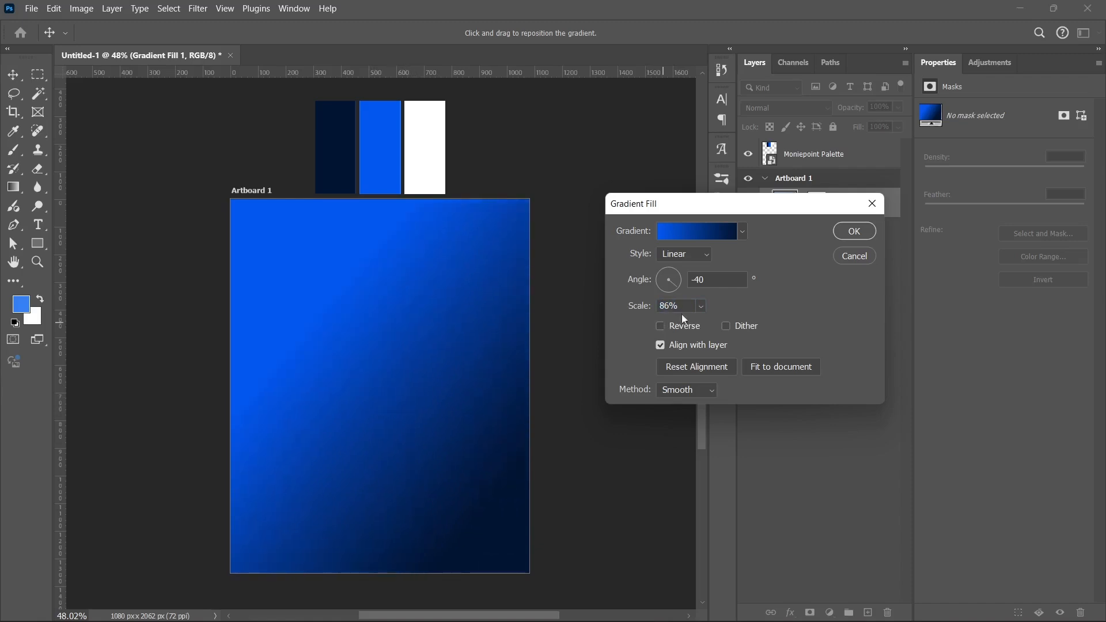
left_click(700, 306)
left_click_drag(713, 321, 714, 320)
left_click(729, 310)
left_click(854, 231)
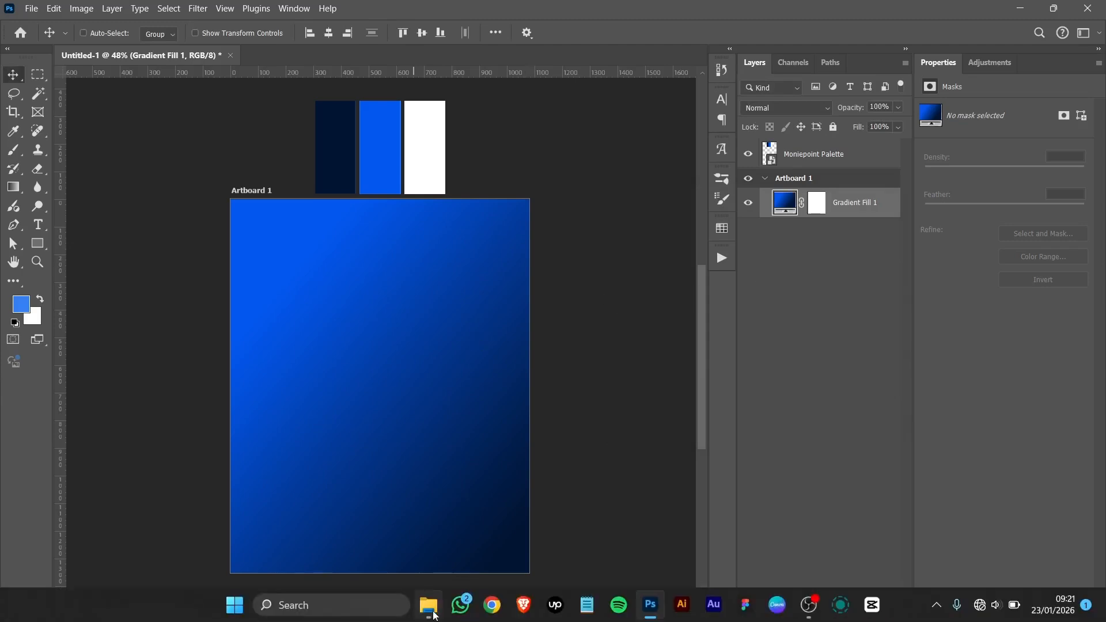
Place the 168828-Photoroom image from the Moniepoint Assets folder on the artboard and align it to the bottom edge.
left_click(428, 605)
left_click(420, 224)
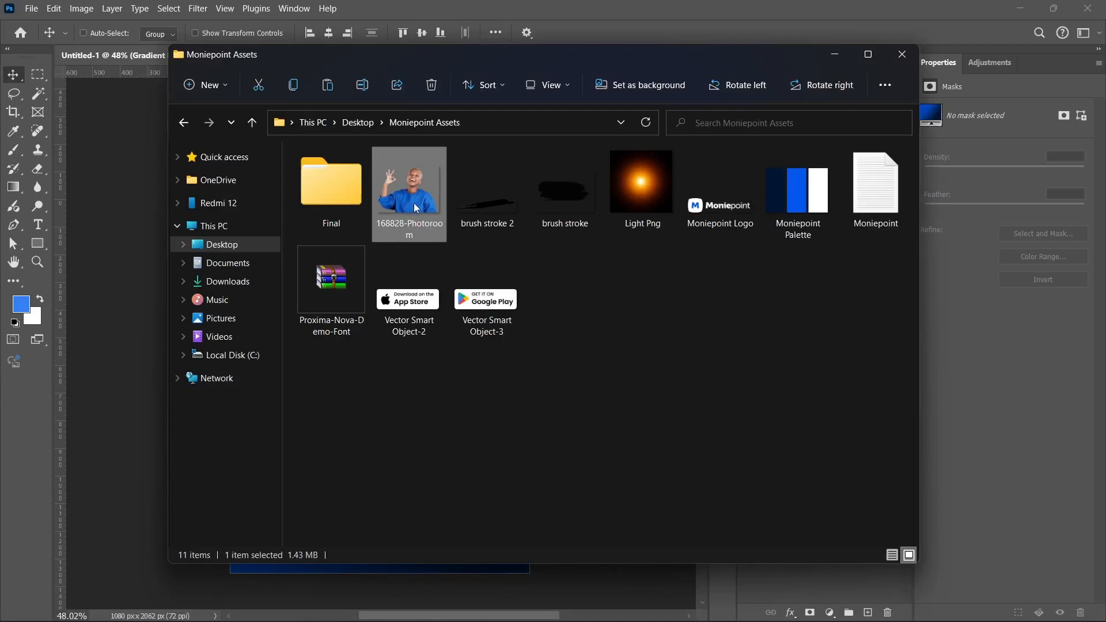
left_click_drag(417, 209, 132, 322)
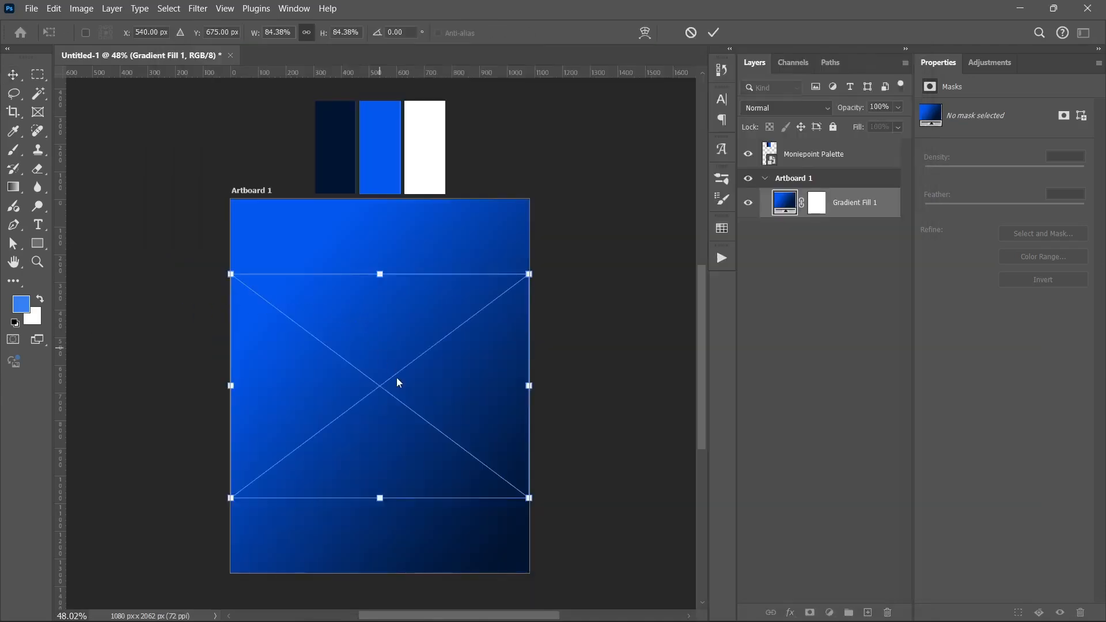
left_click(713, 33)
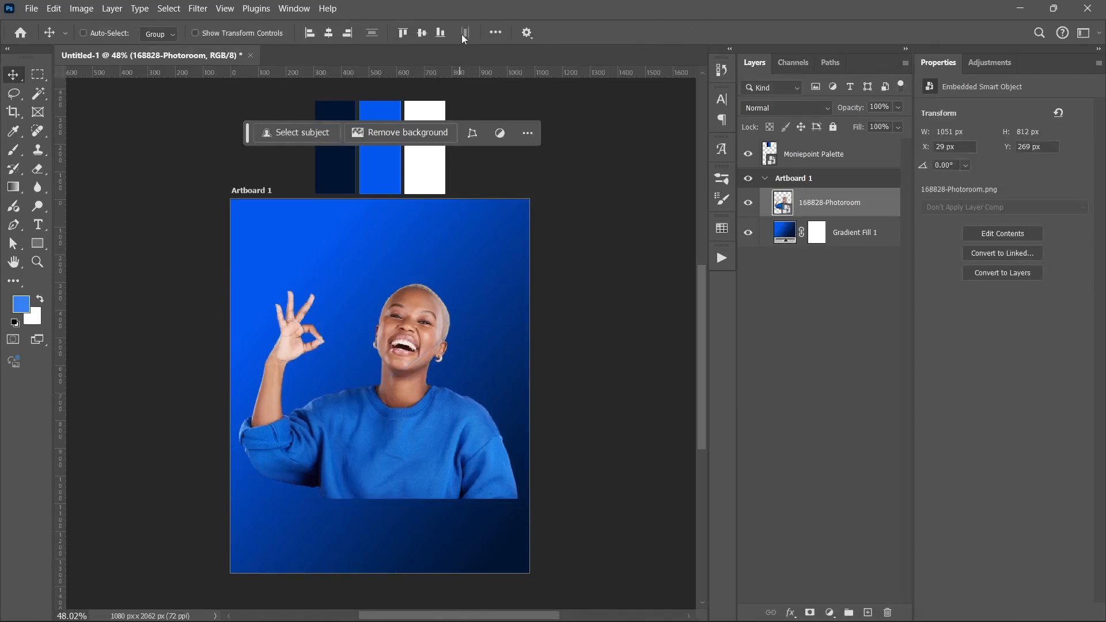
left_click(441, 33)
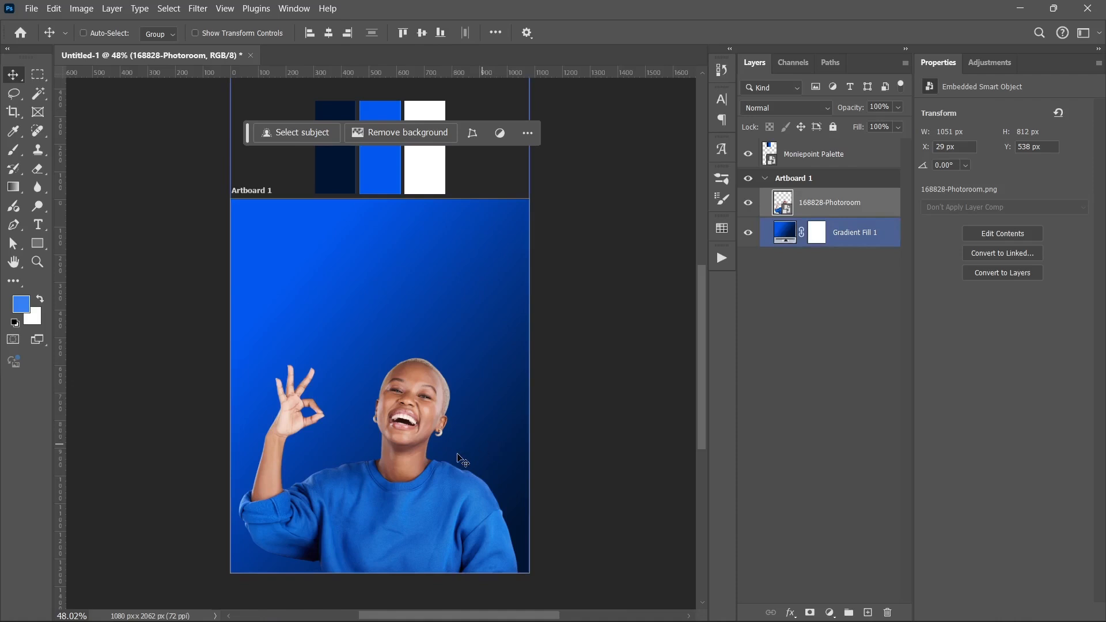
Place the brush stroke image from the Moniepoint Assets folder on the artboard above the portrait.
left_click(431, 609)
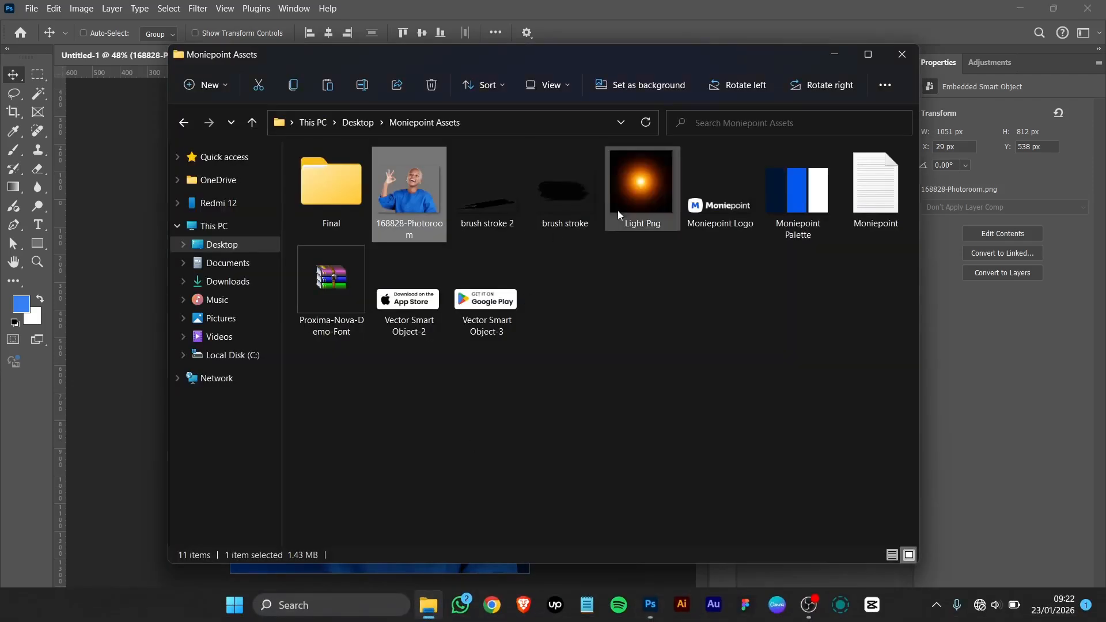
left_click(561, 192)
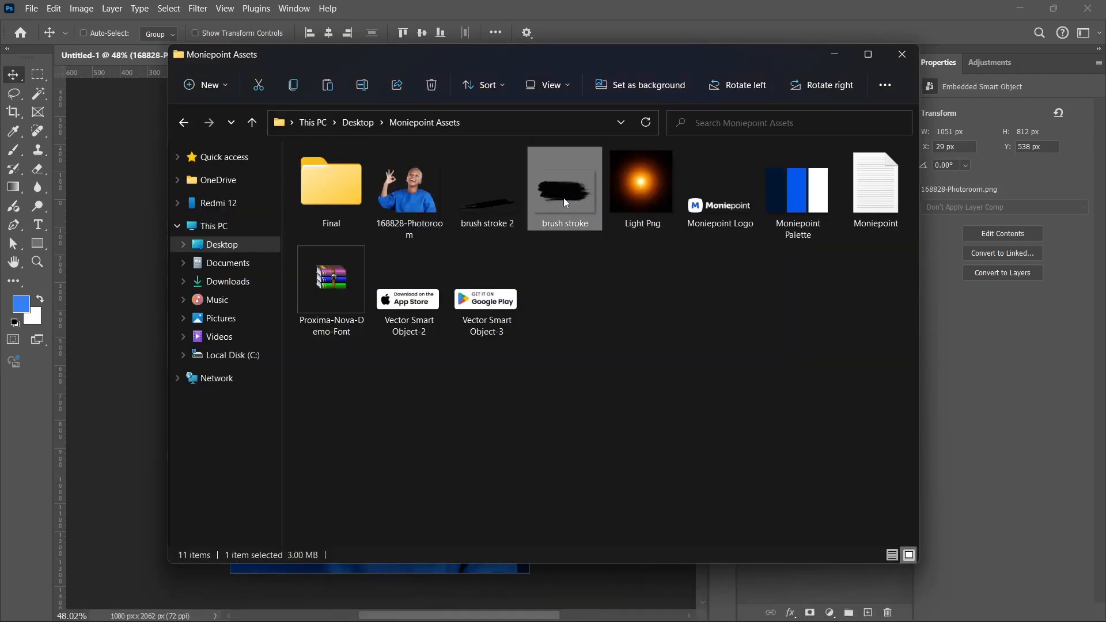
mouse_move(562, 203)
left_mouse_down()
mouse_move(281, 235)
mouse_move(135, 307)
mouse_move(244, 293)
left_mouse_up()
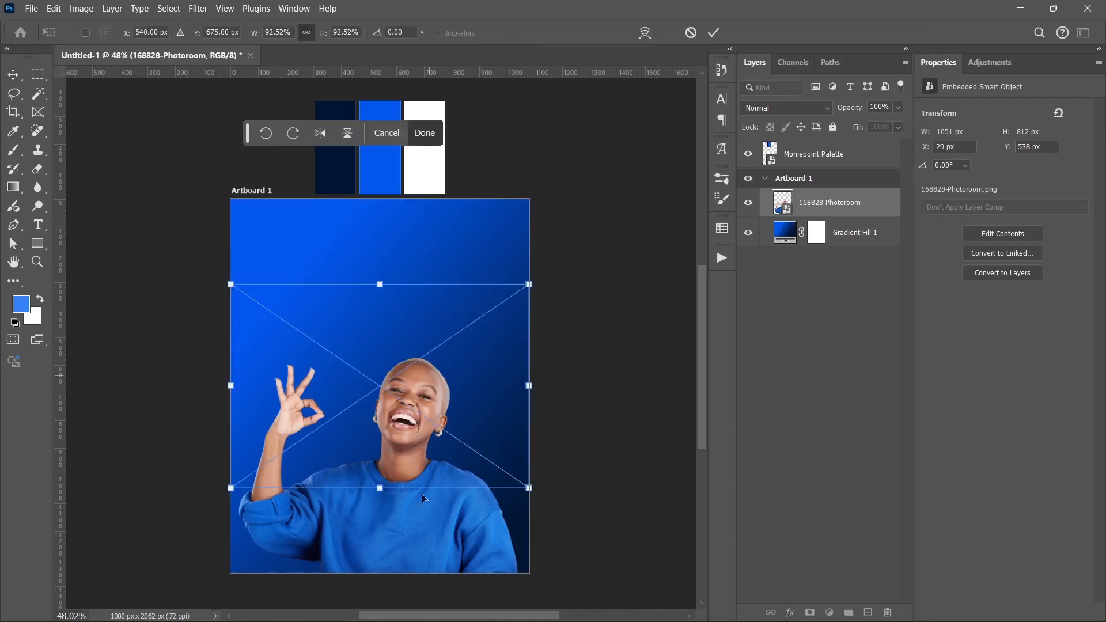
left_click(713, 32)
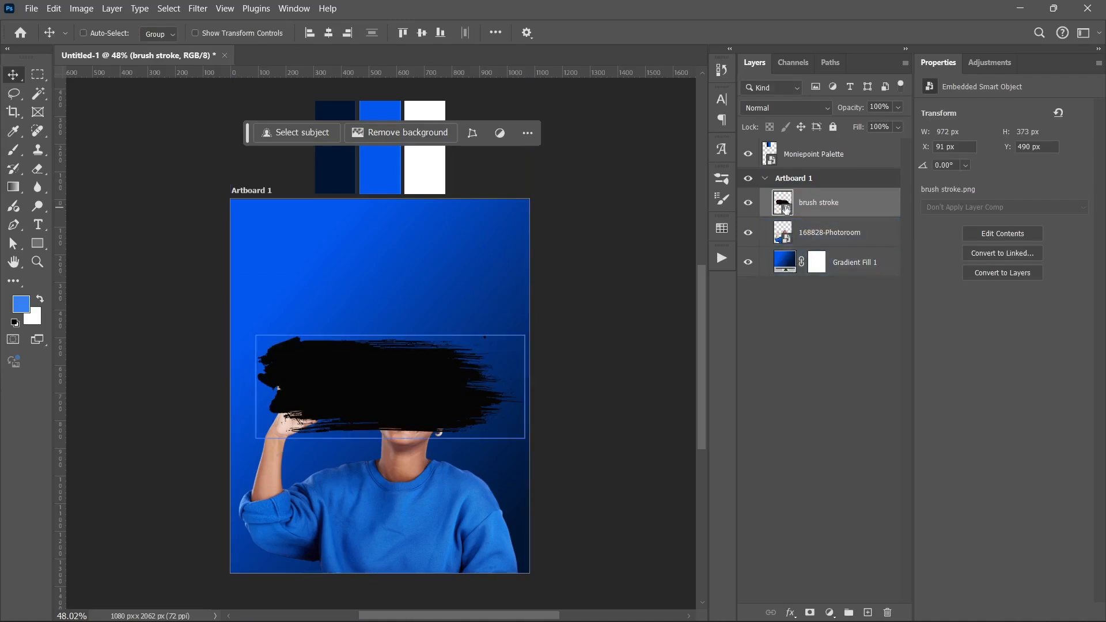
Add a white (ffffff) Color Overlay to the brush stroke layer and collapse its effects list.
left_click(791, 612)
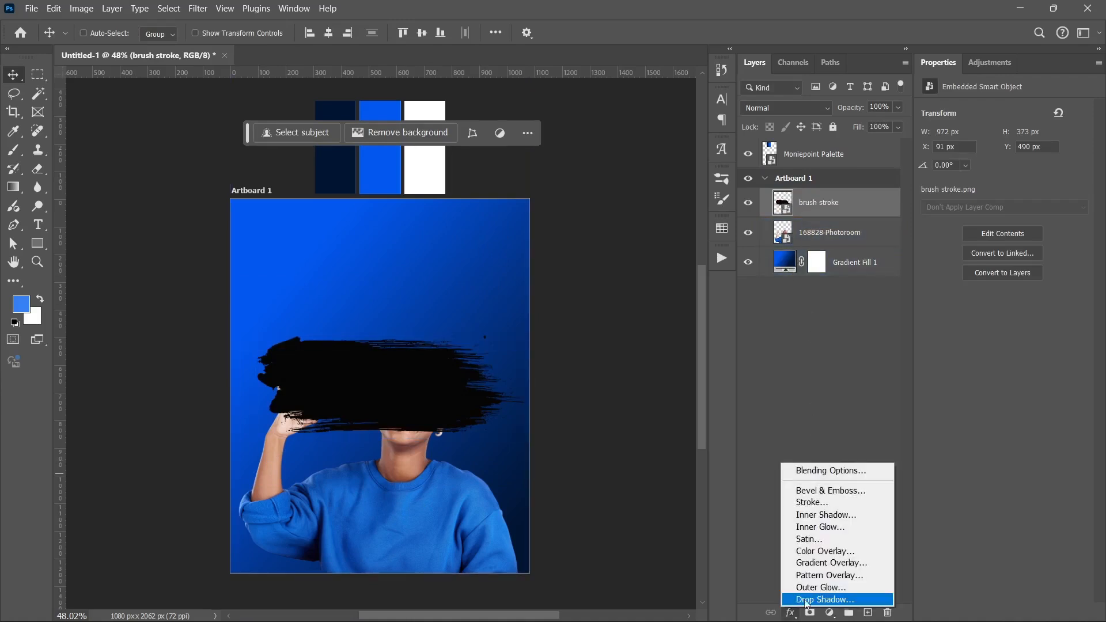
left_click(822, 554)
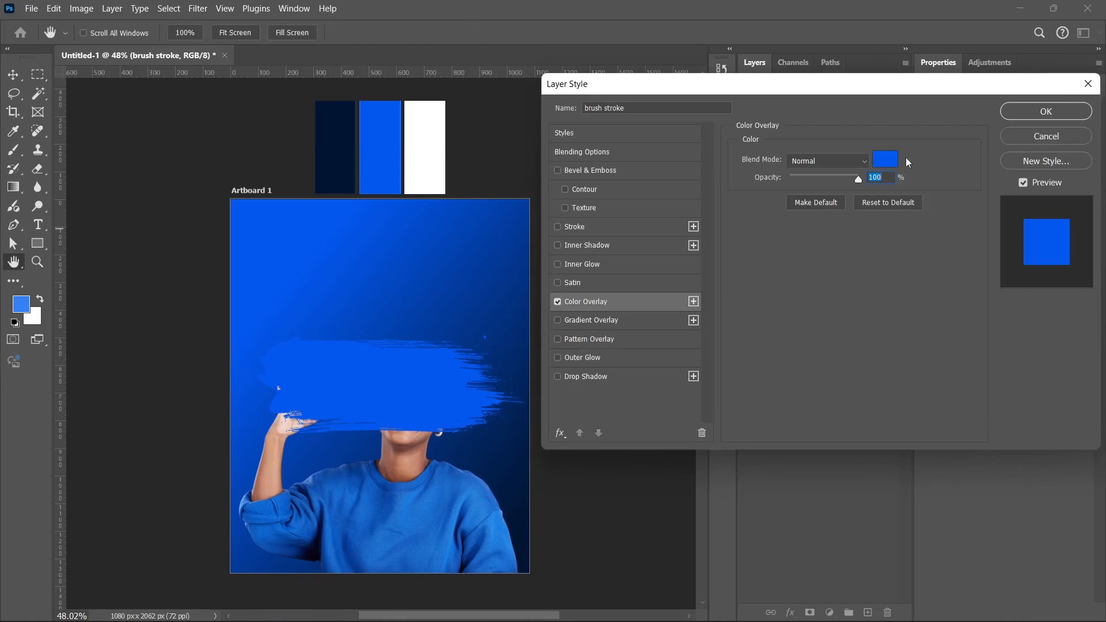
left_click(885, 159)
left_click(626, 235)
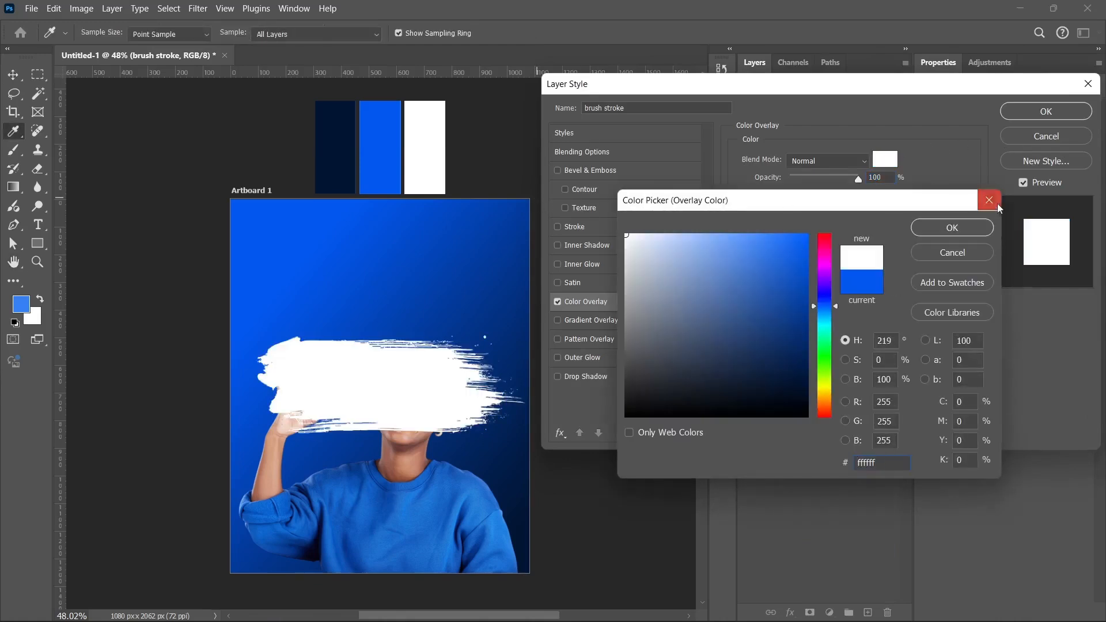
left_click(970, 226)
left_click(1041, 111)
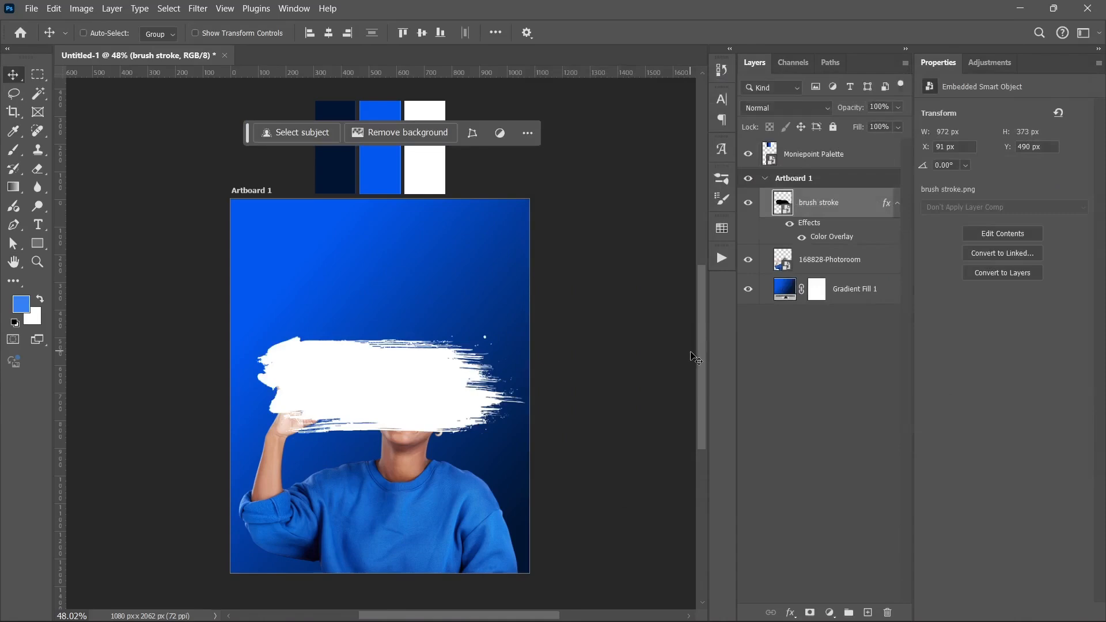
left_click(897, 204)
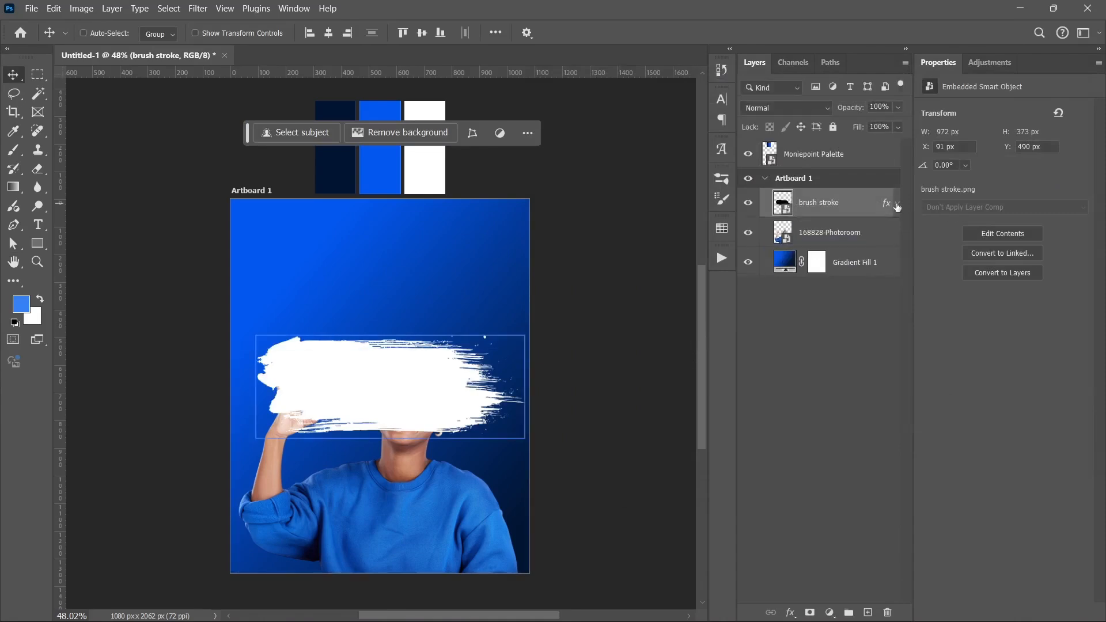
Transform the brush stroke to about 86% width, 34% height and 44° rotation, and send it behind the portrait layer.
key("ctrl+t")
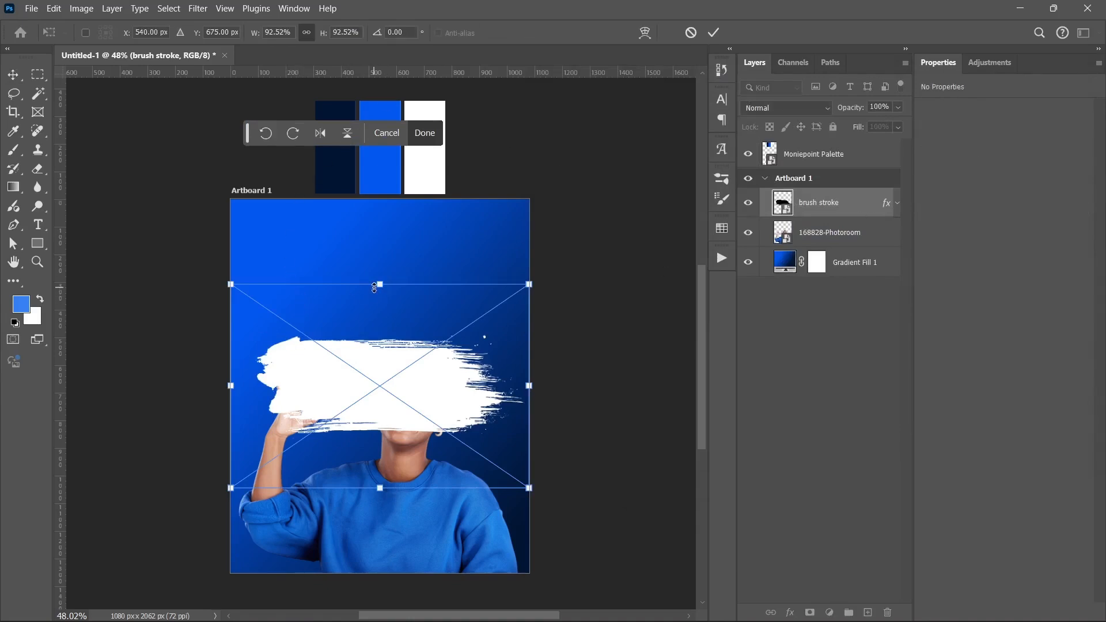
mouse_move(379, 285)
left_mouse_down()
mouse_move(378, 427)
mouse_move(378, 347)
left_mouse_up()
left_click_drag(376, 264, 419, 328)
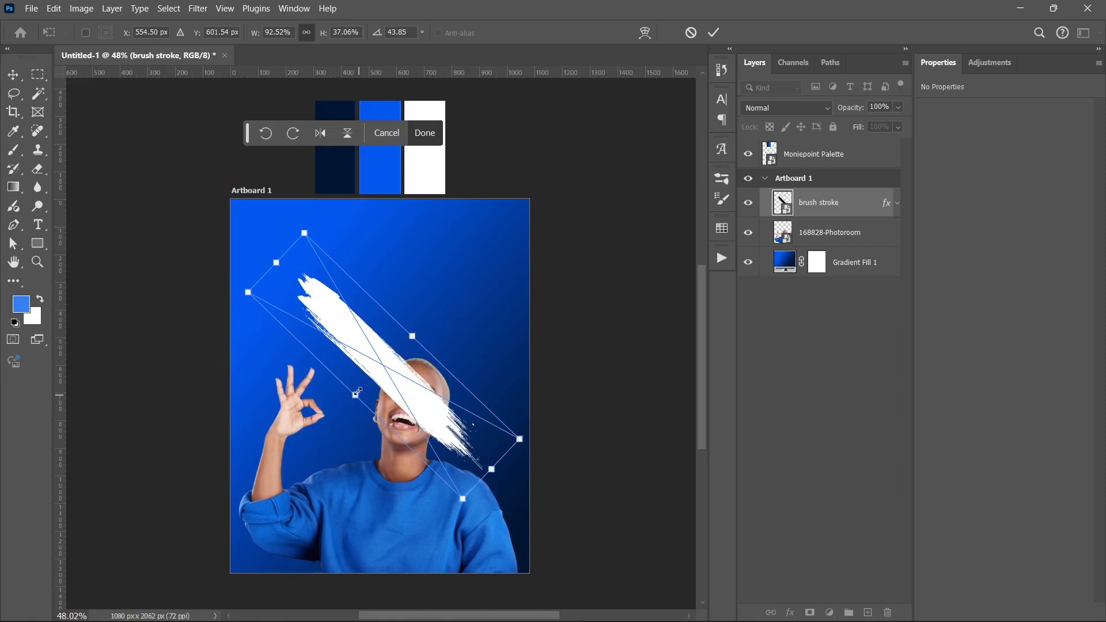
mouse_move(356, 392)
left_mouse_down()
mouse_move(406, 452)
mouse_move(415, 407)
left_mouse_up()
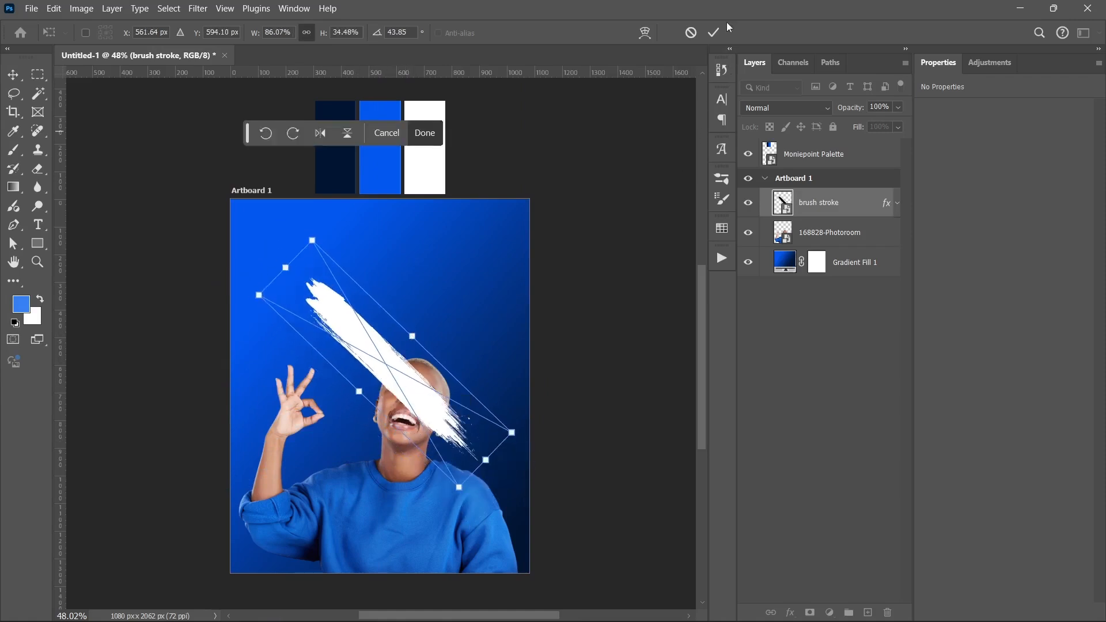
left_click(713, 32)
key("ctrl+[")
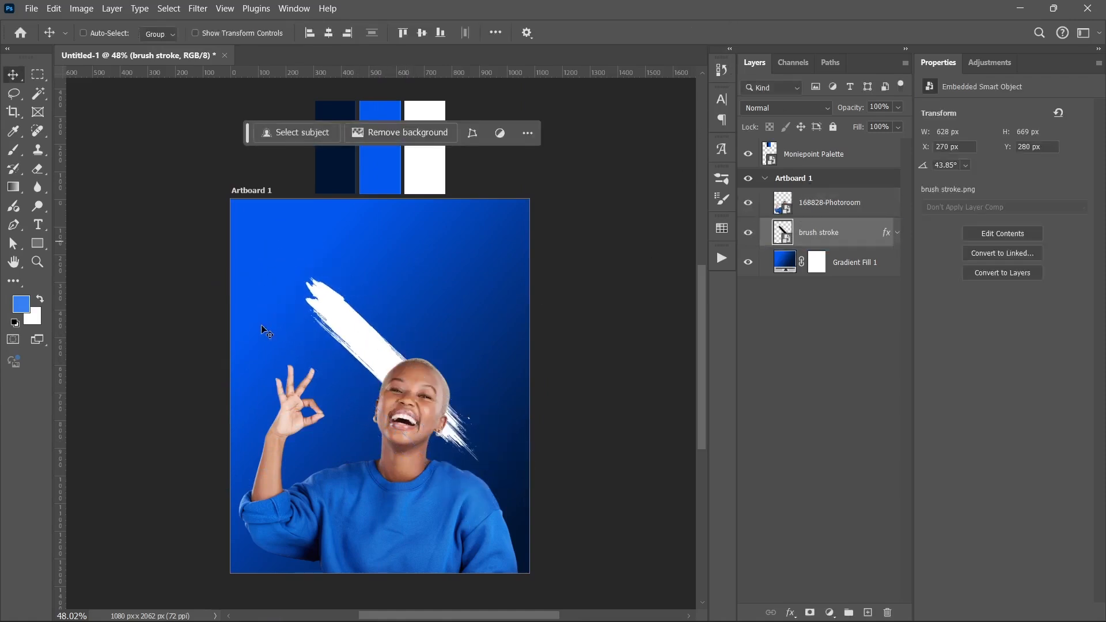
Move the brush stroke to the artboard's lower-right edge behind the woman's shoulder and thicken it to about 41% height.
mouse_move(333, 318)
left_mouse_down()
mouse_move(391, 380)
mouse_move(424, 448)
mouse_move(482, 467)
left_mouse_up()
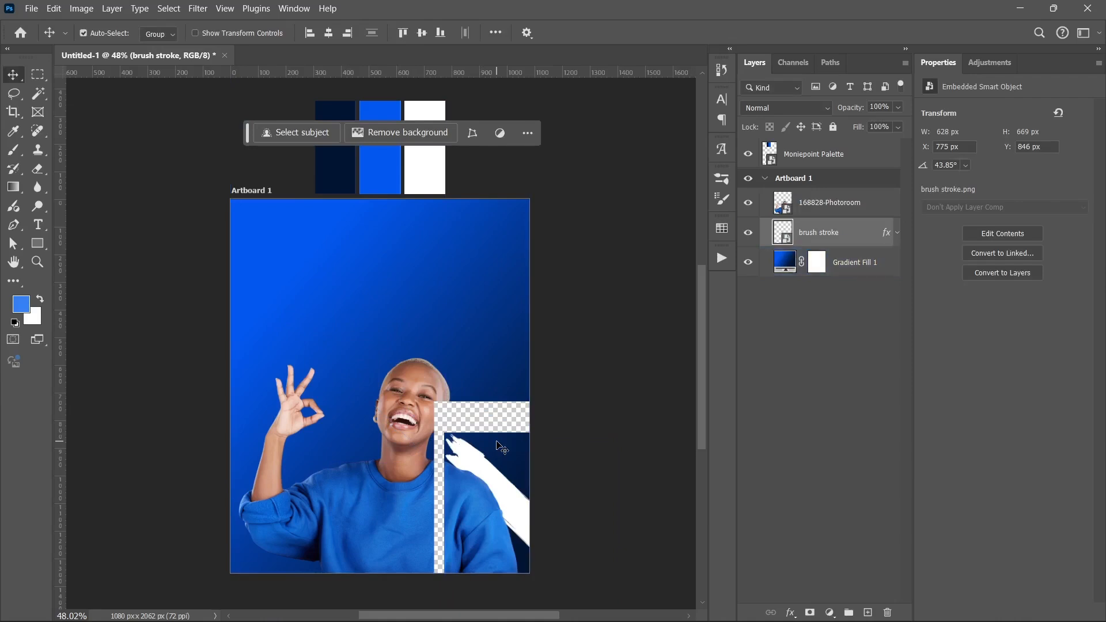
key("ctrl+t")
left_click_drag(551, 491, 566, 487)
key("Return")
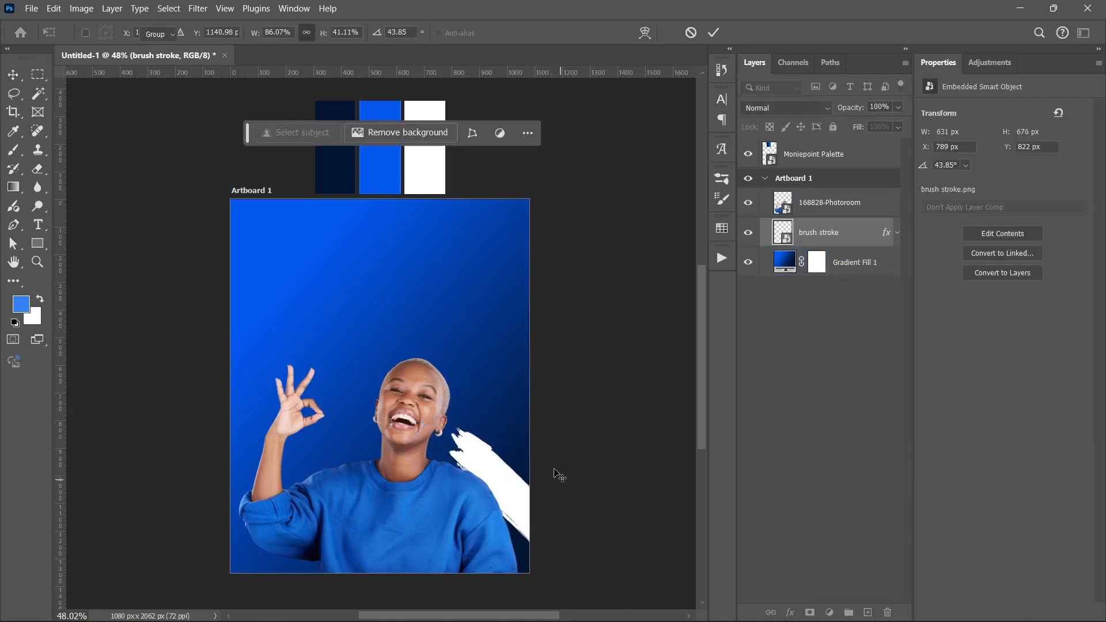
Enlarge the right-hand brush stroke to about 89% width and 42.5% height, and rotate it to about 42°.
key("ctrl+t")
left_click_drag(442, 473, 425, 464)
left_click_drag(428, 424, 419, 416)
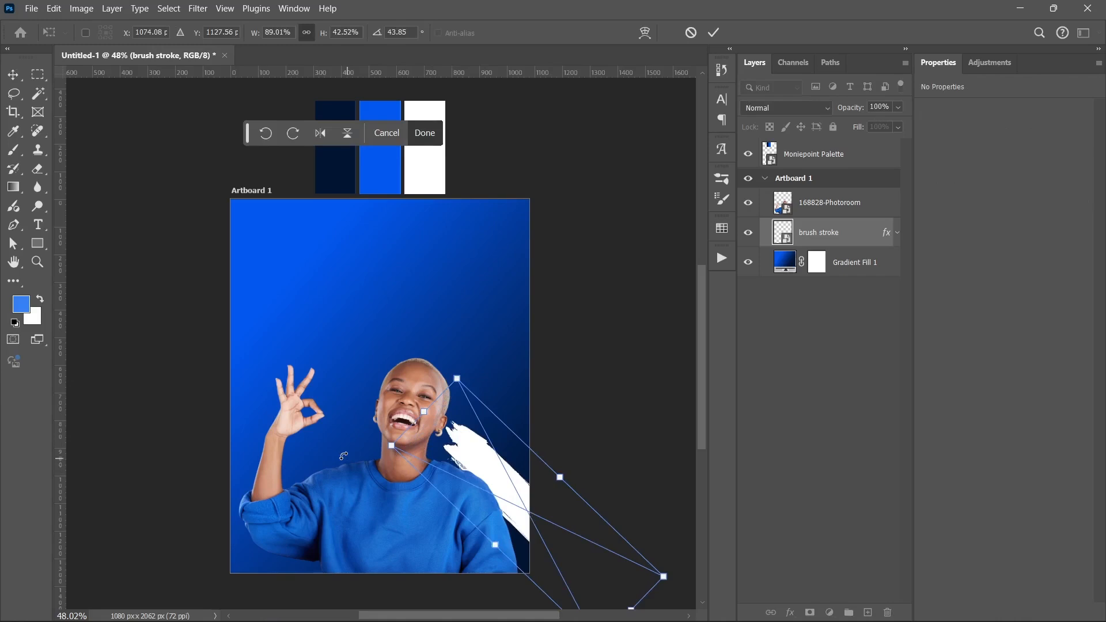
left_click_drag(344, 457, 341, 464)
Duplicate the brush stroke, rotate the copy to about 136°, and move it to the artboard's lower-left edge behind the raised arm.
mouse_move(470, 463)
left_mouse_down()
mouse_move(471, 474)
mouse_move(407, 467)
mouse_move(281, 390)
mouse_move(281, 369)
left_mouse_up()
key("Return")
key("ctrl+t")
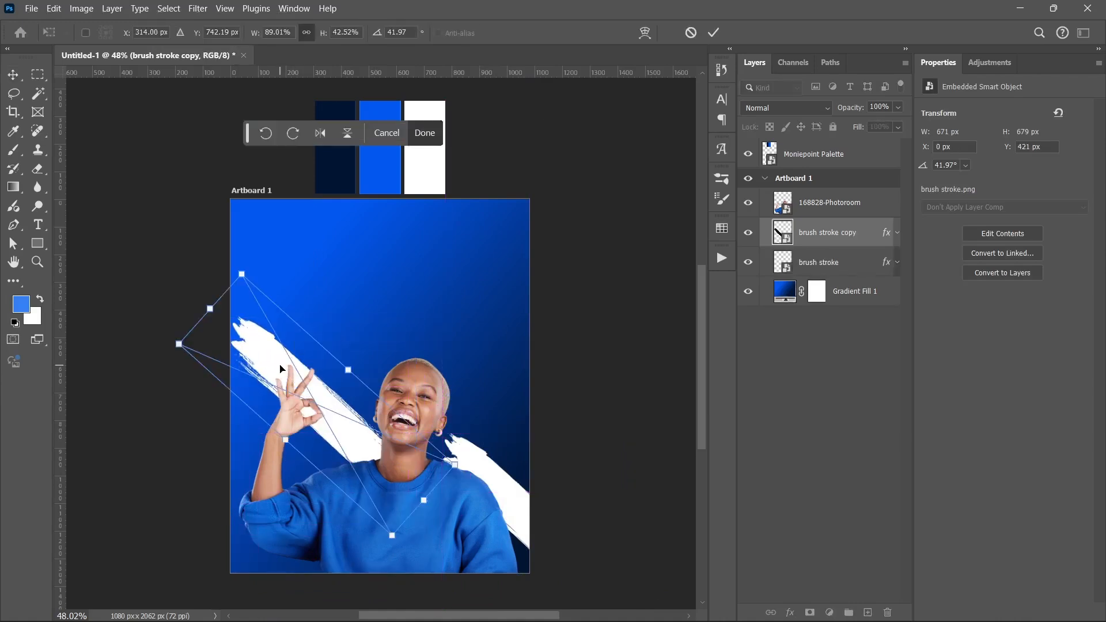
mouse_move(246, 243)
left_mouse_down()
mouse_move(400, 320)
mouse_move(418, 370)
left_mouse_up()
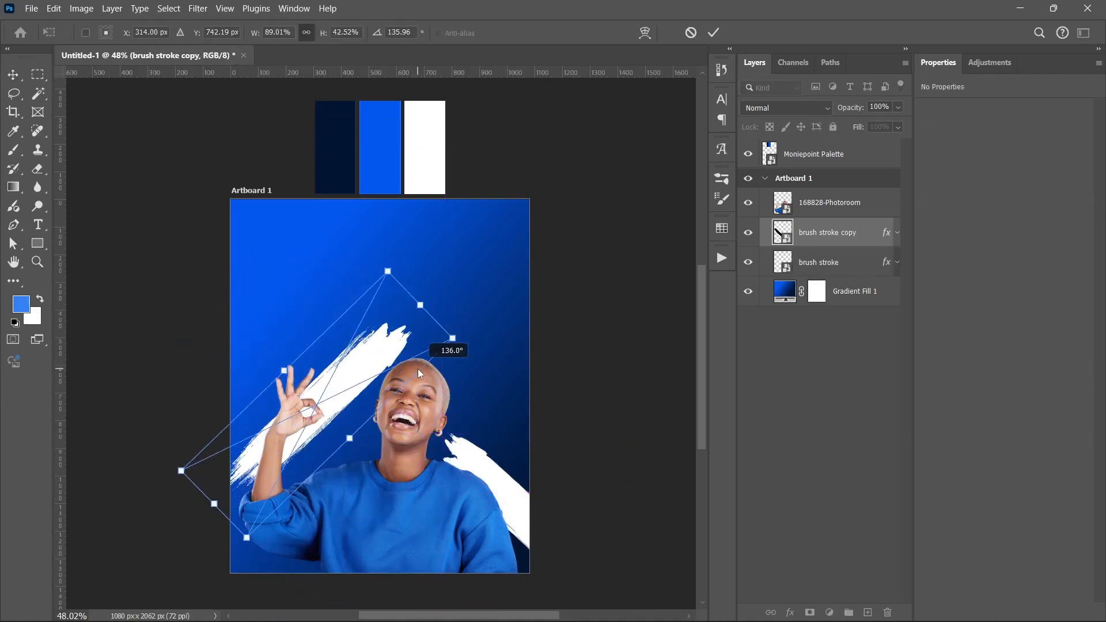
mouse_move(326, 380)
left_mouse_down()
mouse_move(308, 468)
mouse_move(271, 483)
left_mouse_up()
key("Left")
key("Left")
key("Left")
key("Left")
key("Left")
key("Left")
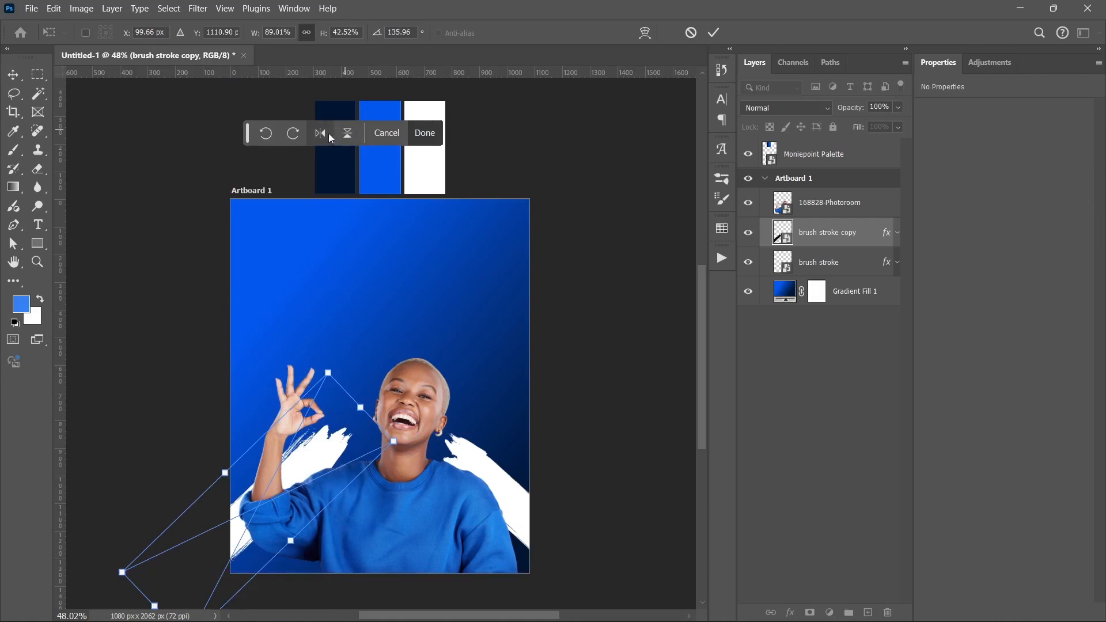
Flip the stroke copy vertically, rotate it to about -16°, position it behind the raised arm at the left edge, and accept the transform.
left_click(347, 133)
mouse_move(330, 336)
left_mouse_down()
mouse_move(372, 518)
mouse_move(315, 454)
left_mouse_up()
left_click_drag(354, 331, 390, 357)
left_click_drag(295, 456, 295, 432)
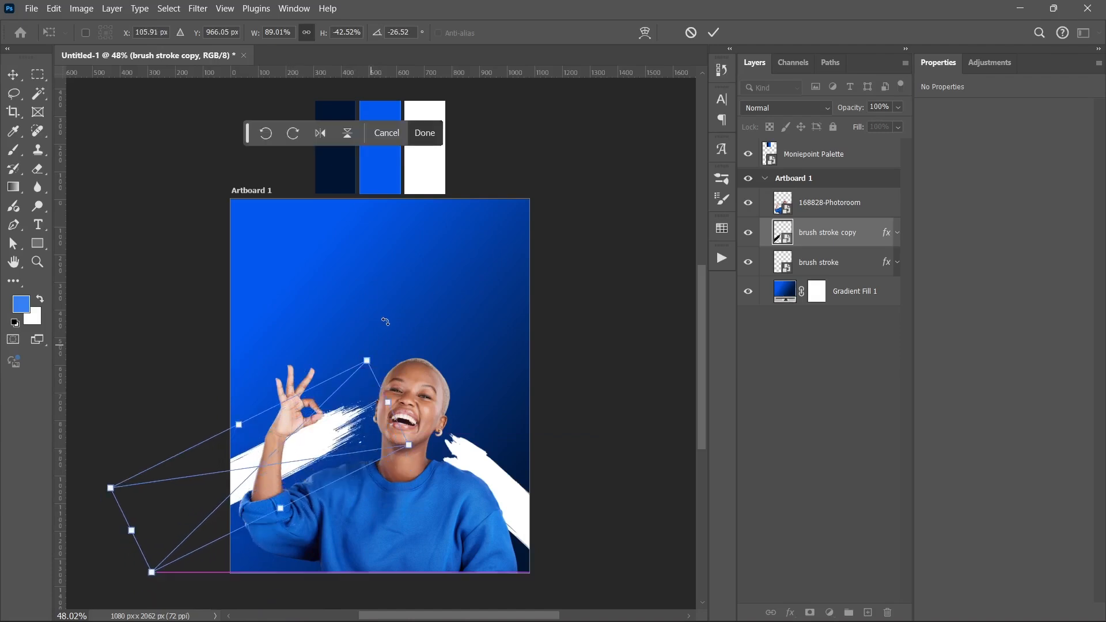
left_click_drag(382, 325, 393, 344)
mouse_move(346, 440)
left_mouse_down()
mouse_move(326, 450)
mouse_move(346, 442)
left_mouse_up()
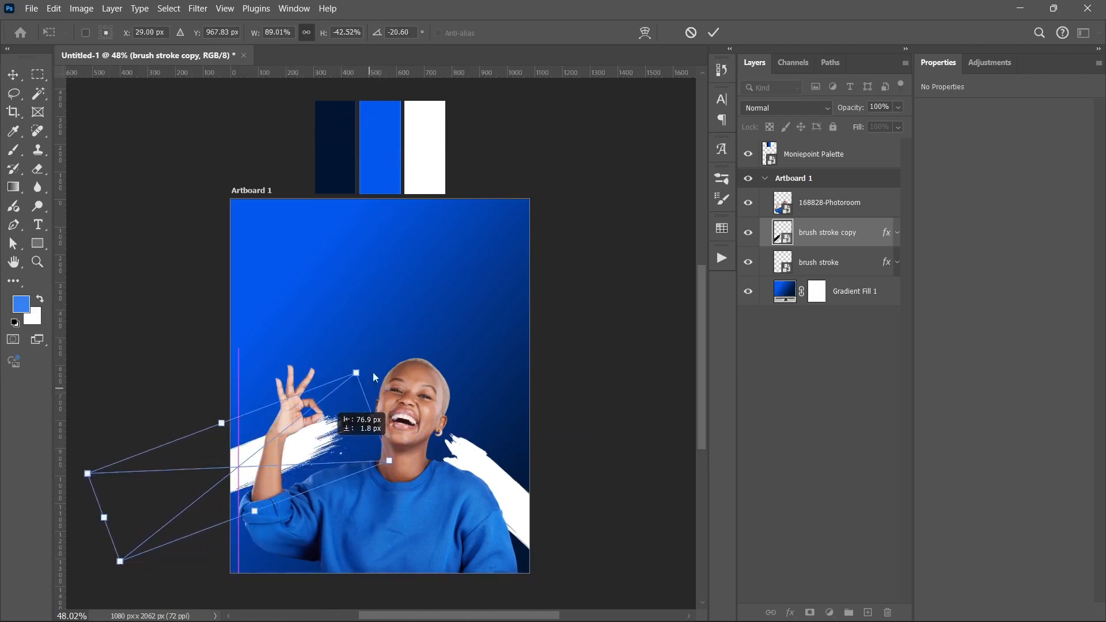
left_click_drag(369, 349, 378, 359)
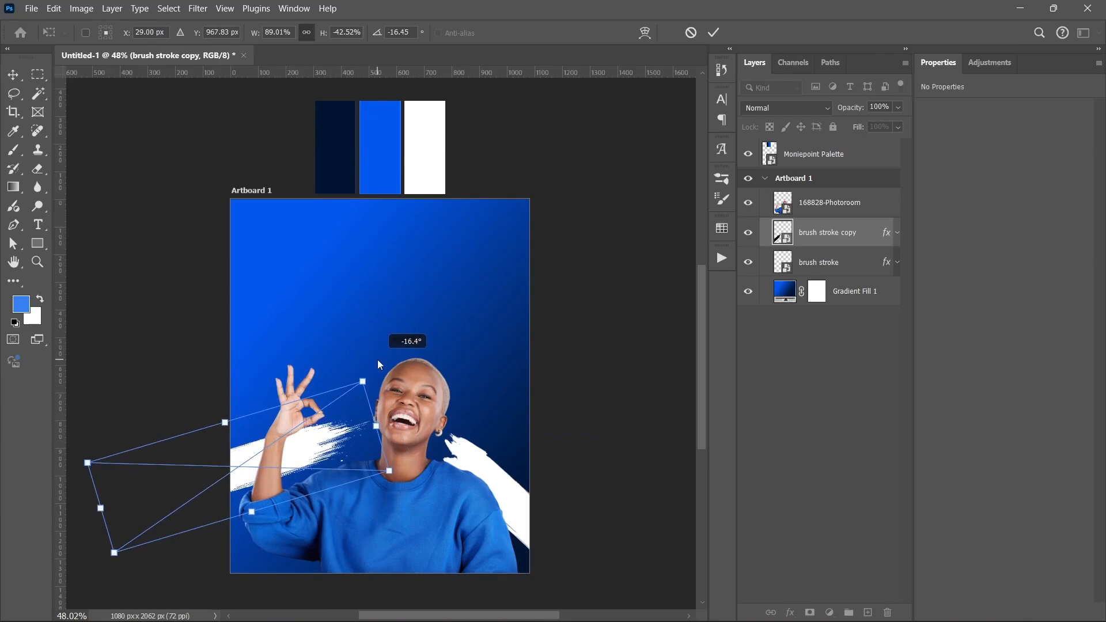
left_click_drag(333, 451, 331, 453)
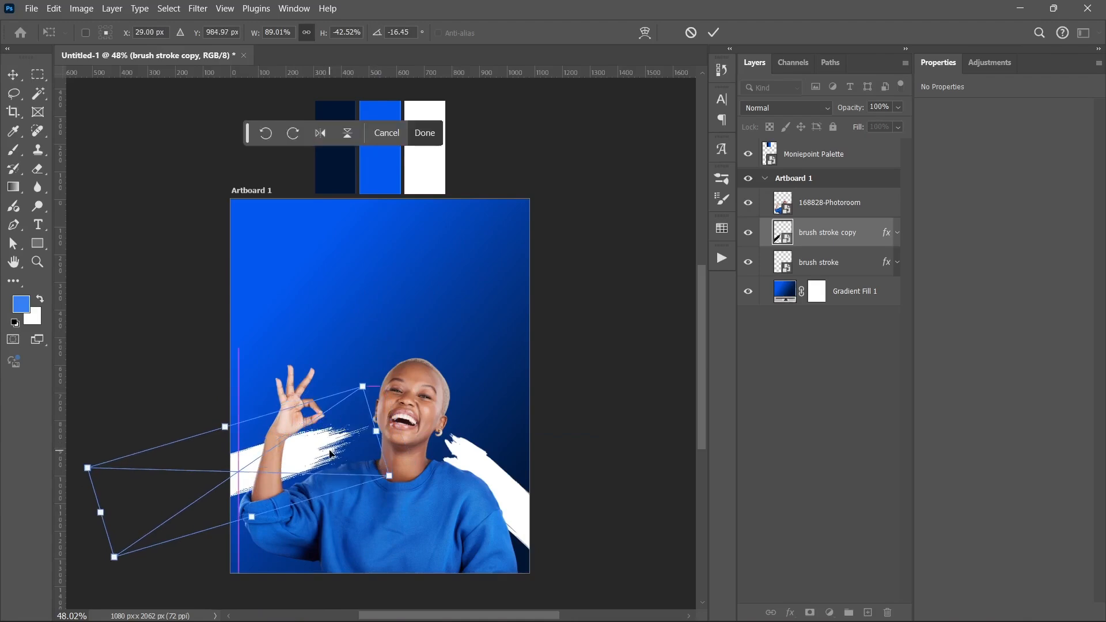
left_click(712, 34)
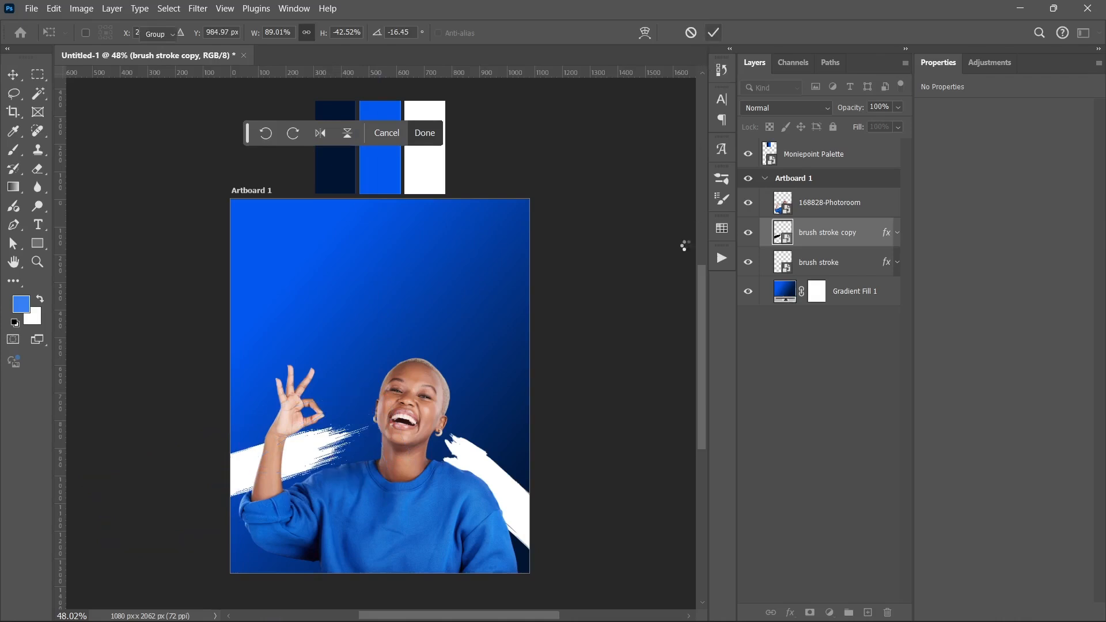
Nudge the left-hand brush stroke copy up and to the right until it sits at X -362 px, Y 797 px.
key("Up")
key("Up")
key("Up")
key("Up")
key("Up")
key("Up")
key("Up")
key("Up")
key("Up")
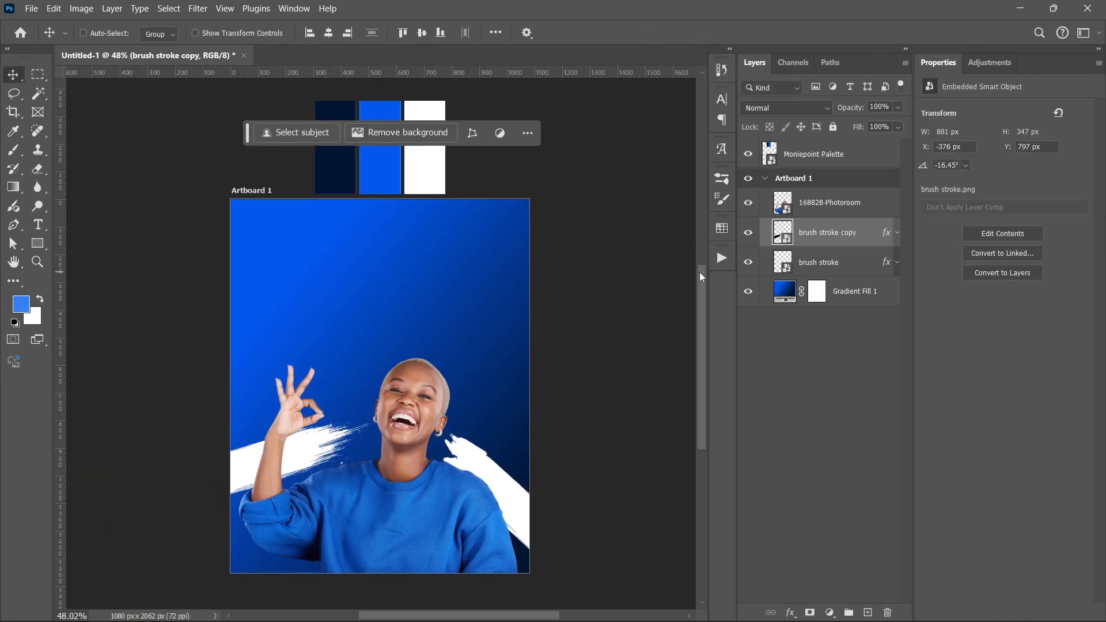
key("Right")
key("Right")
key("Right")
key("Right")
key("Right")
key("Right")
key("Right")
key("Right")
key("Right")
key("Right")
key("Right")
key("Right")
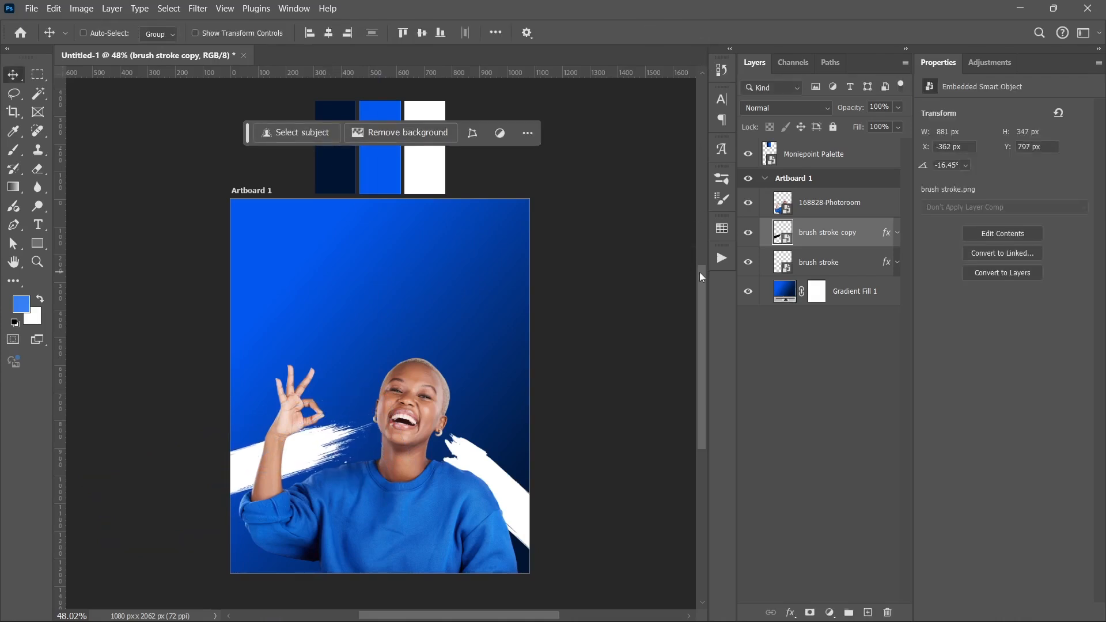
Hide the portrait cutout layer and stamp all visible layers into a new layer above the brush stroke copy.
left_click(747, 202)
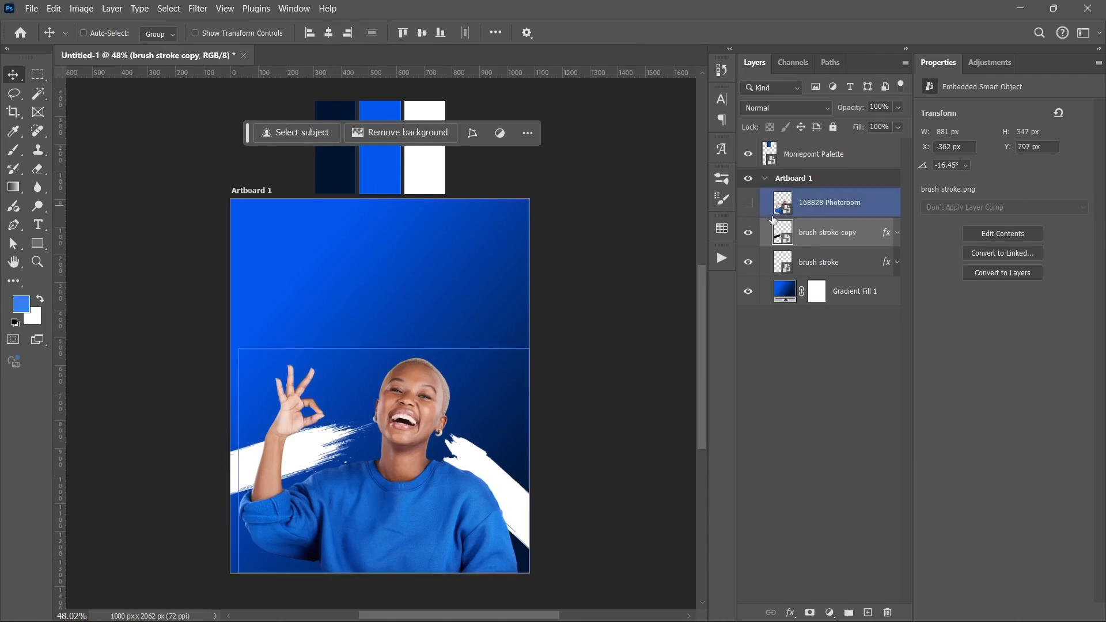
left_click(818, 413)
left_click(830, 236)
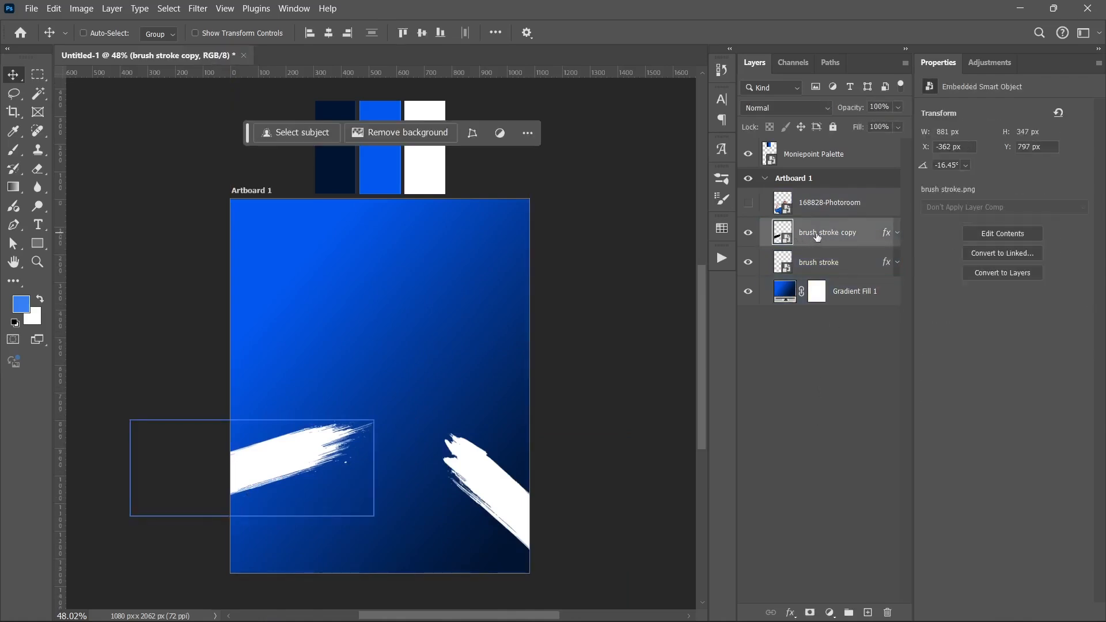
key("ctrl")
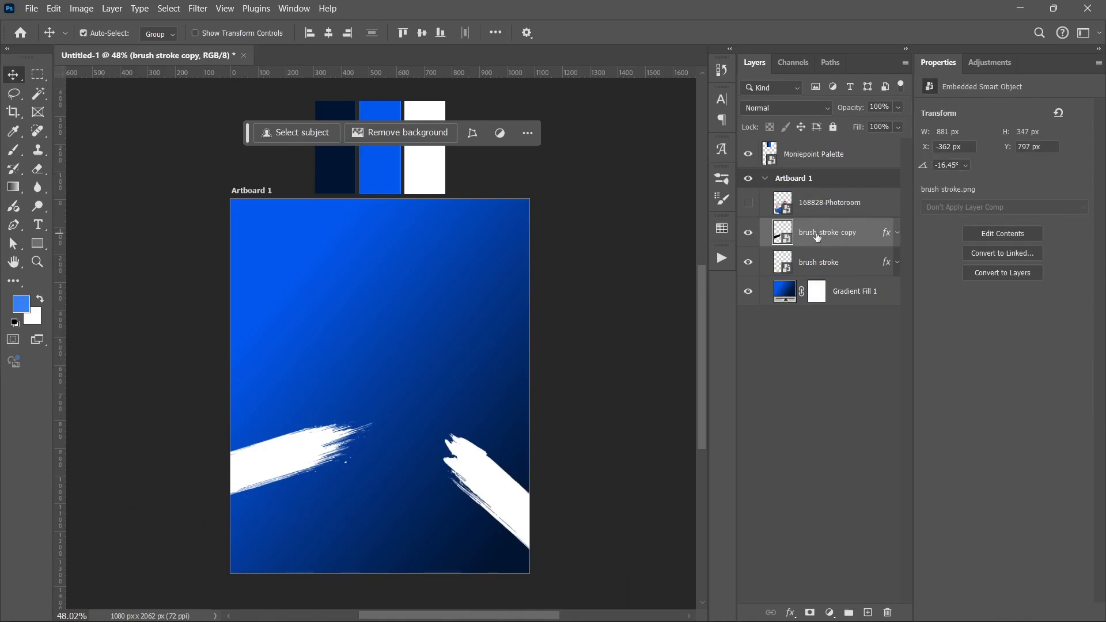
key("ctrl+shift+alt+e")
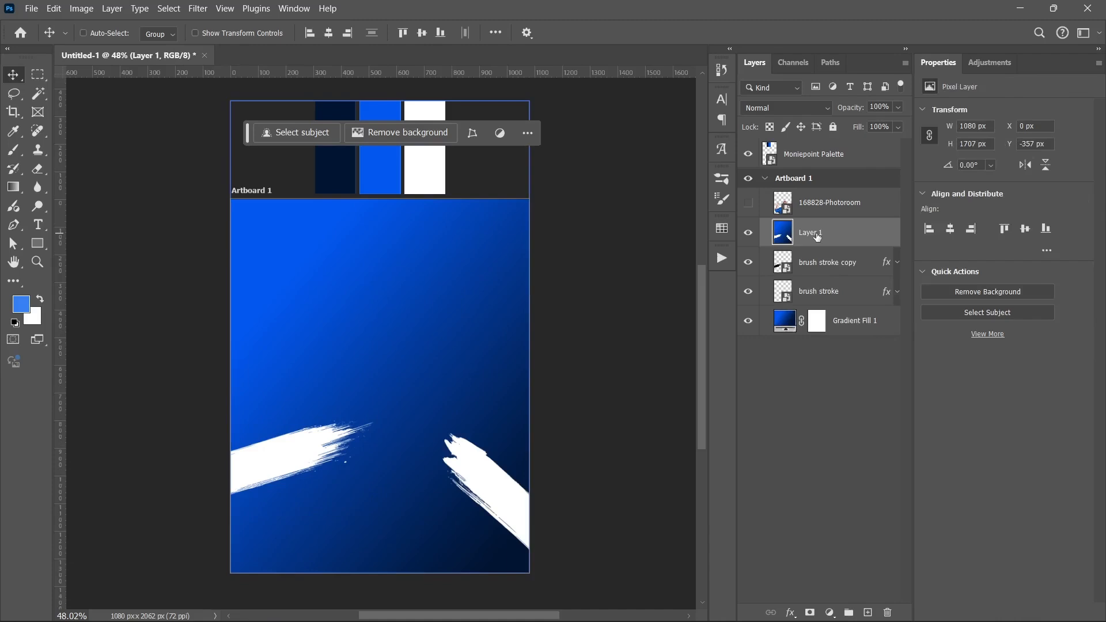
Convert the stamped layer to a smart object and apply the Glass filter: Distortion 7, Smoothness 4, Frosted texture, Scaling 100%.
right_click(817, 237)
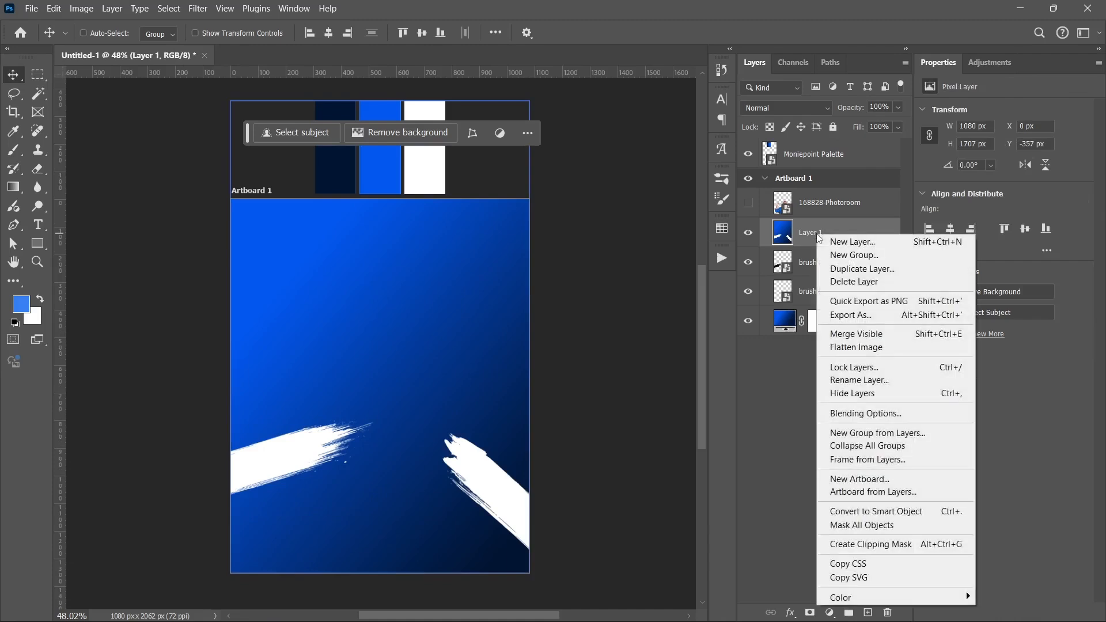
left_click(880, 516)
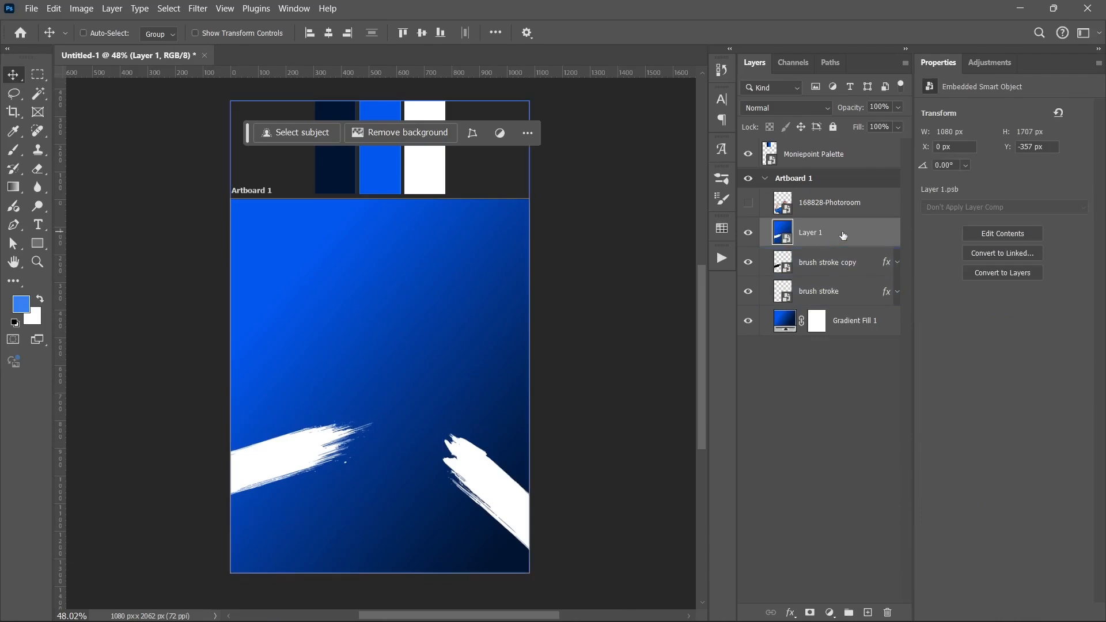
left_click(197, 8)
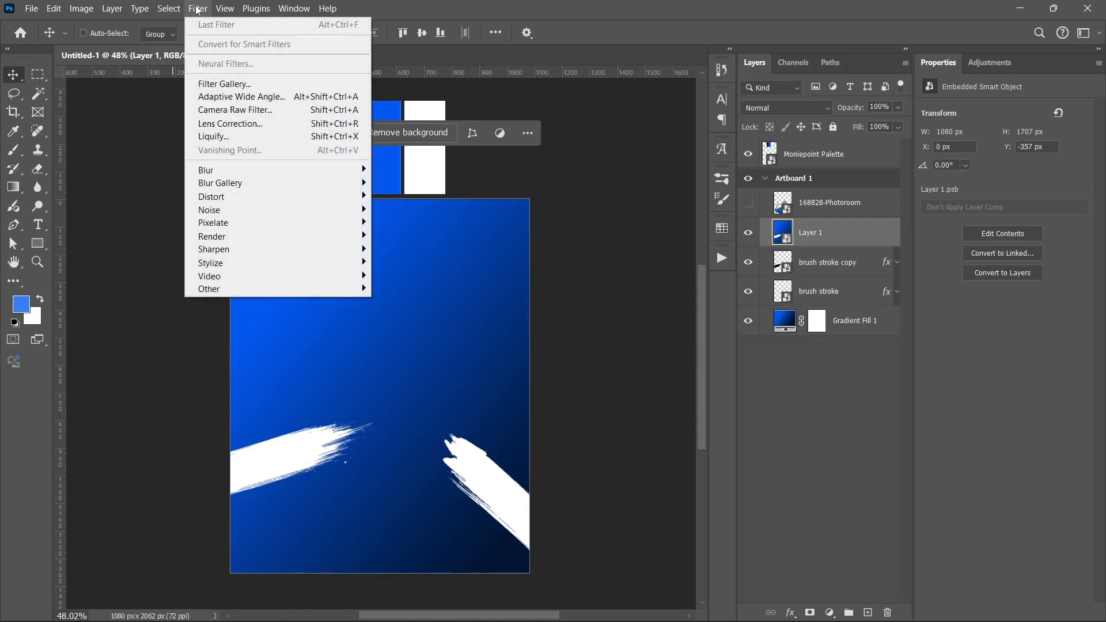
left_click(212, 84)
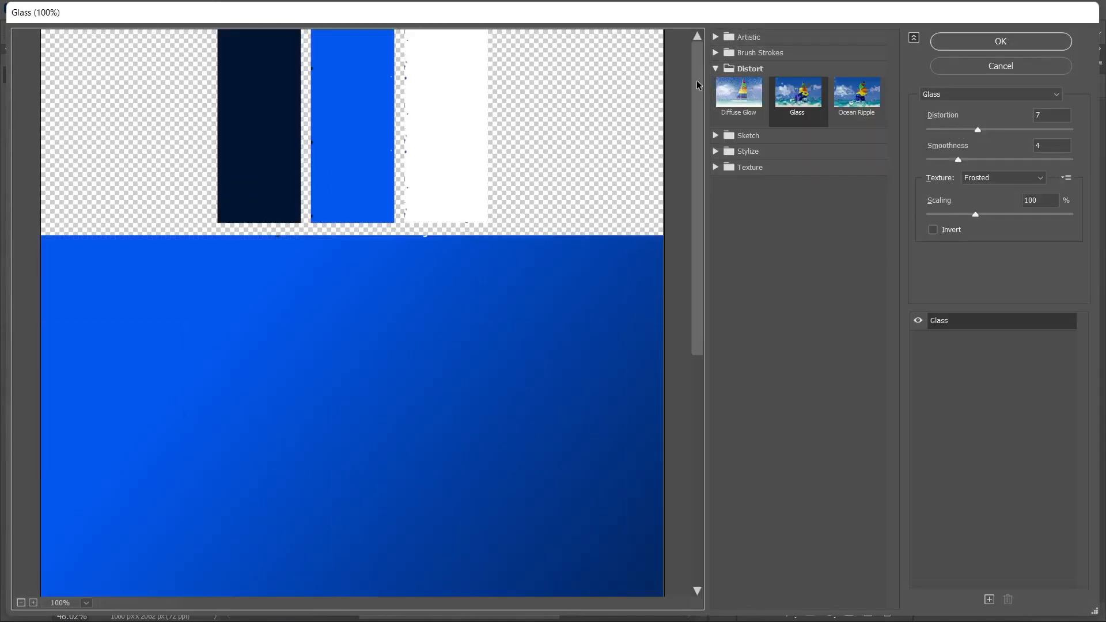
left_click(388, 302, "alt")
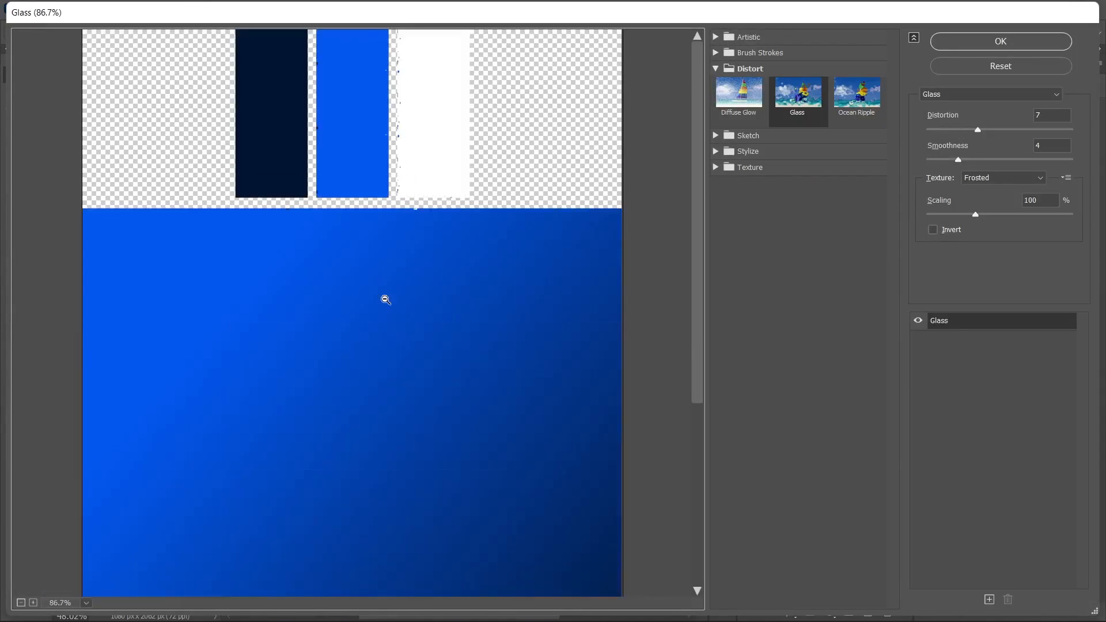
left_click(386, 300, "alt")
left_click(386, 300, "alt")
left_click_drag(412, 379, 400, 303)
left_click(400, 301, "alt")
left_click(400, 302, "alt")
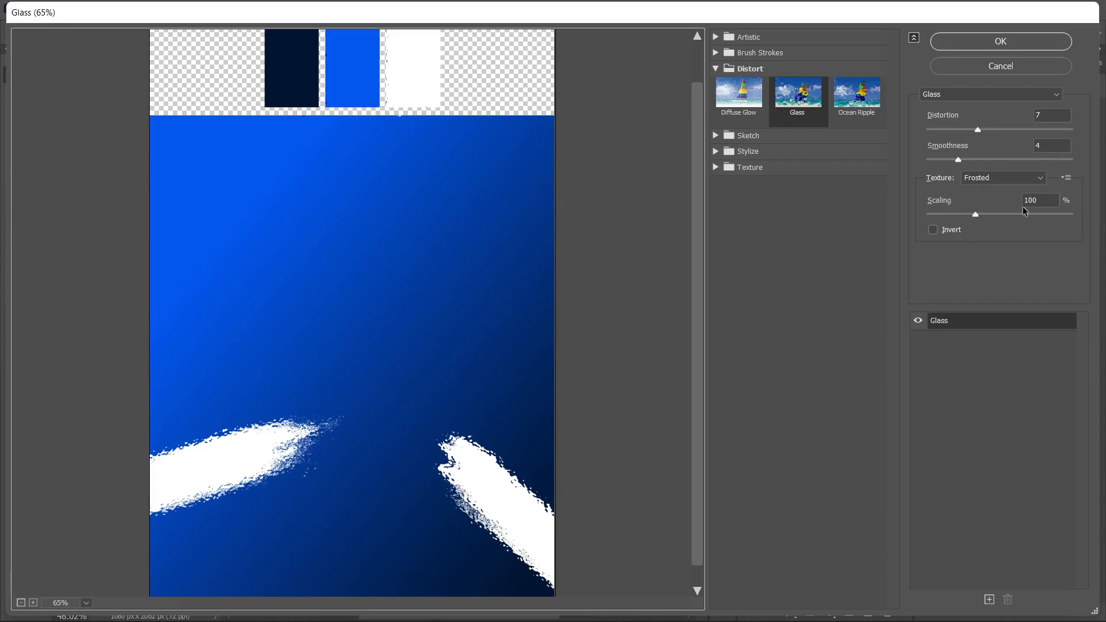
left_click(952, 49)
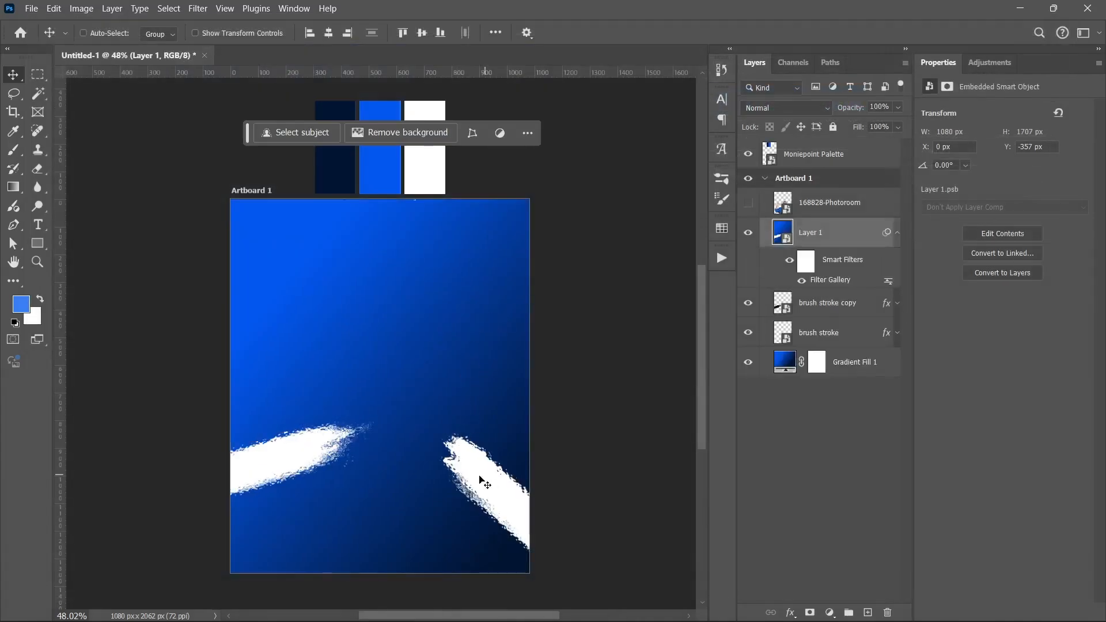
scroll(413, 421, "up", 5)
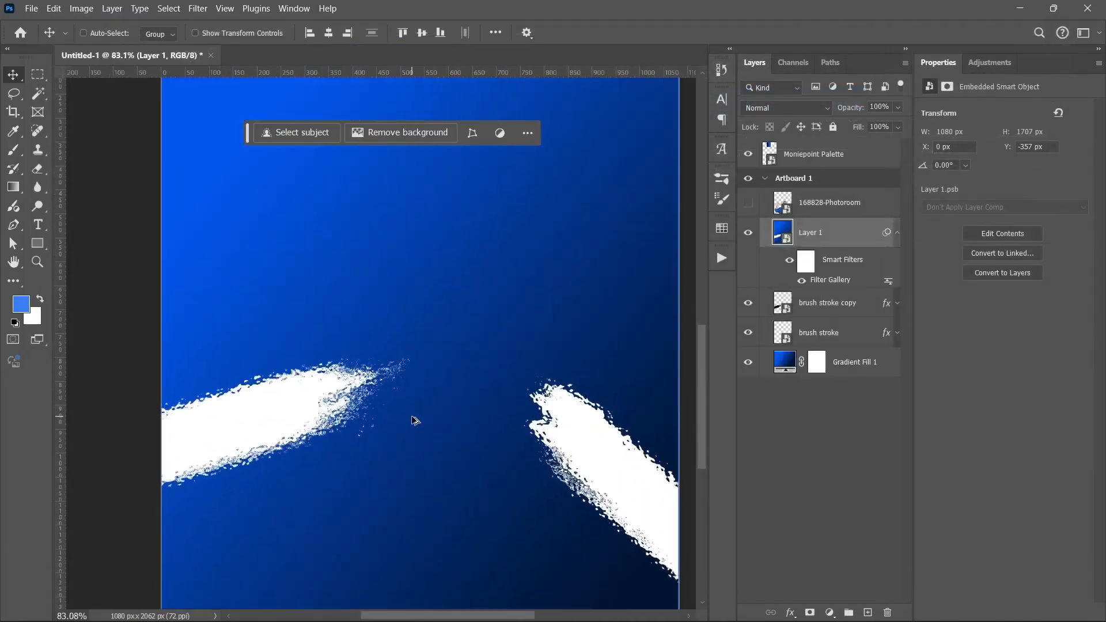
scroll(413, 421, "down", 4)
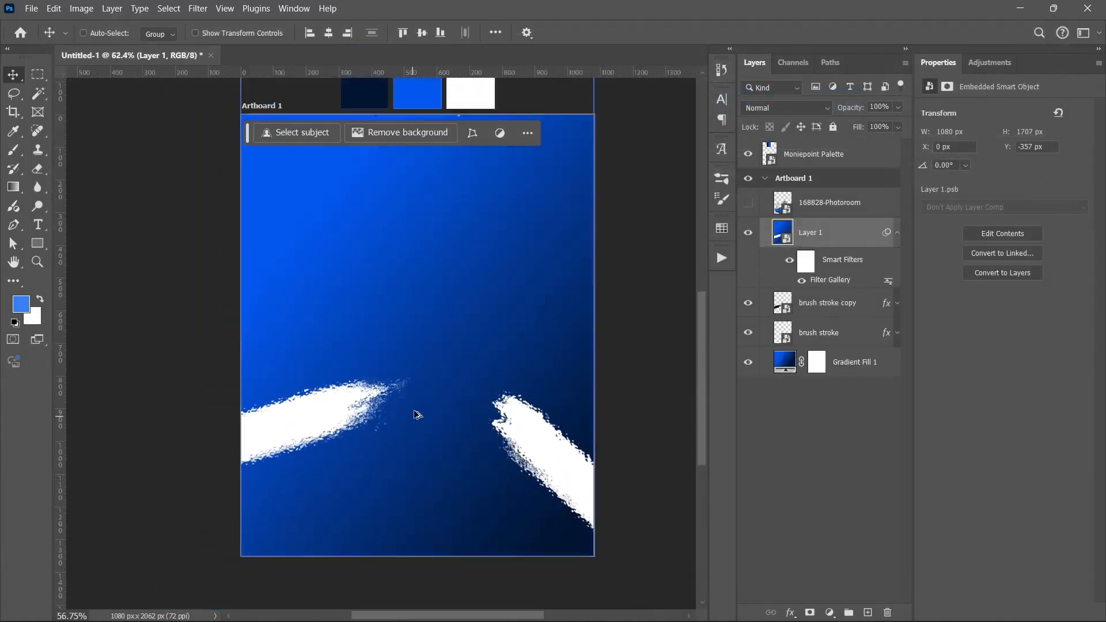
left_click(898, 237)
Duplicate both original brush stroke layers and place the copies above the Glass-filtered layer.
left_click(837, 266)
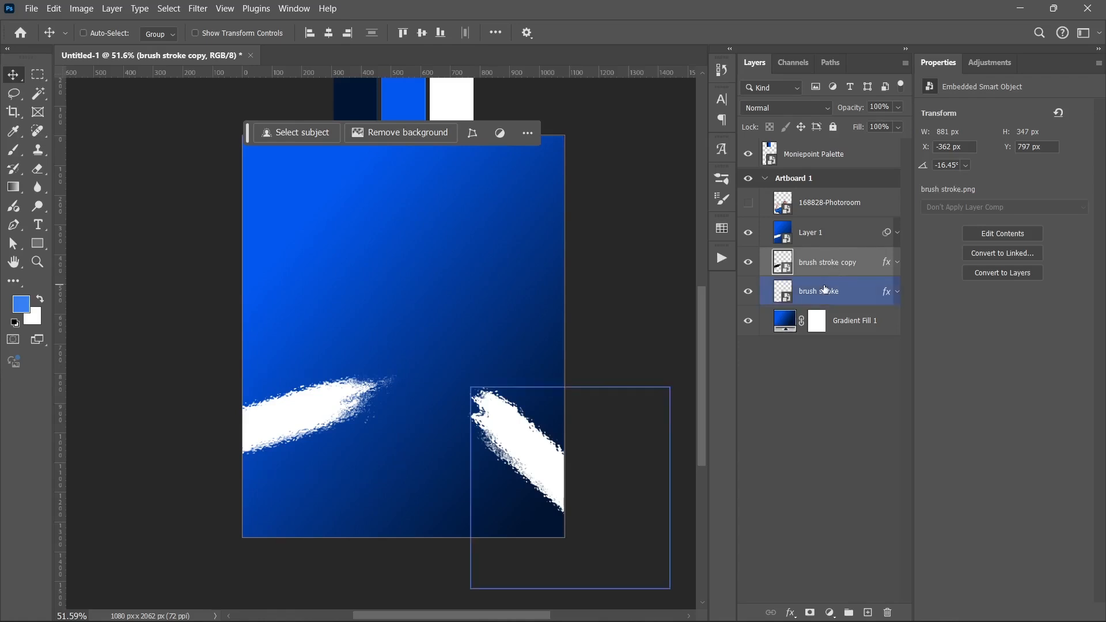
left_click(824, 290, "ctrl")
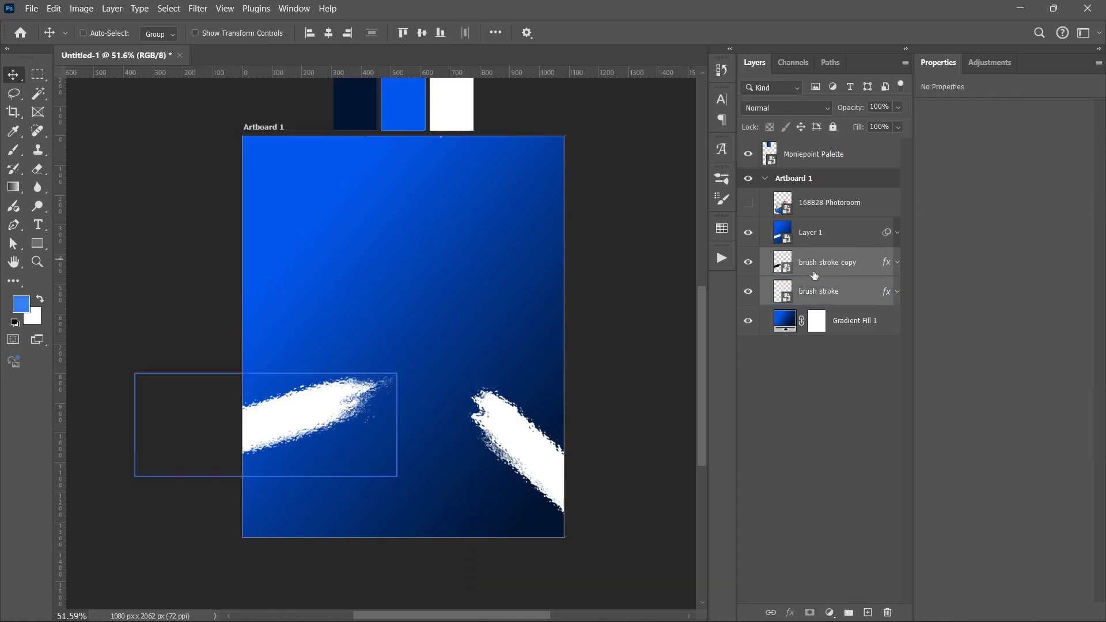
left_click_drag(815, 270, 806, 217)
left_click(838, 293)
left_click(831, 263)
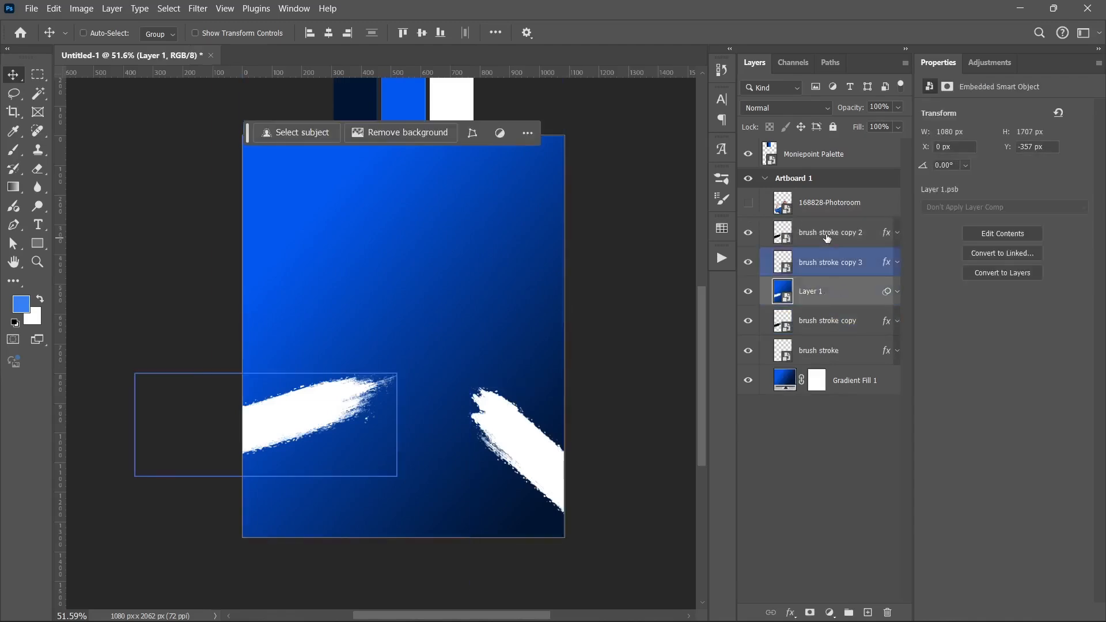
Try to combine the two new brush stroke copies into one smart object, and undo the conversion.
left_click(826, 235)
left_click(824, 262, "ctrl")
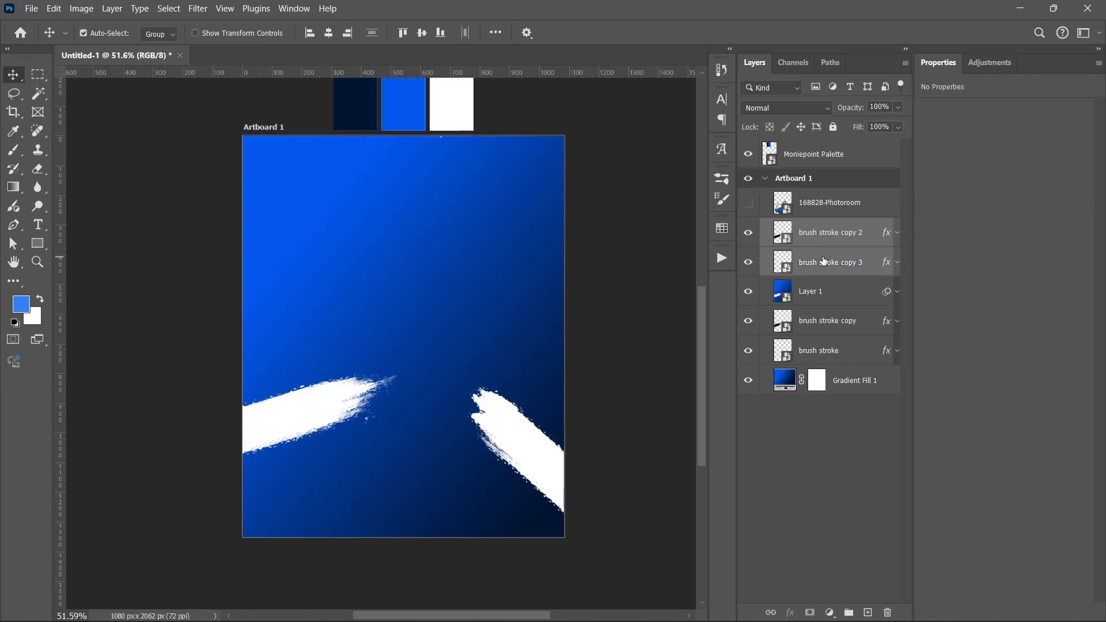
right_click(819, 257)
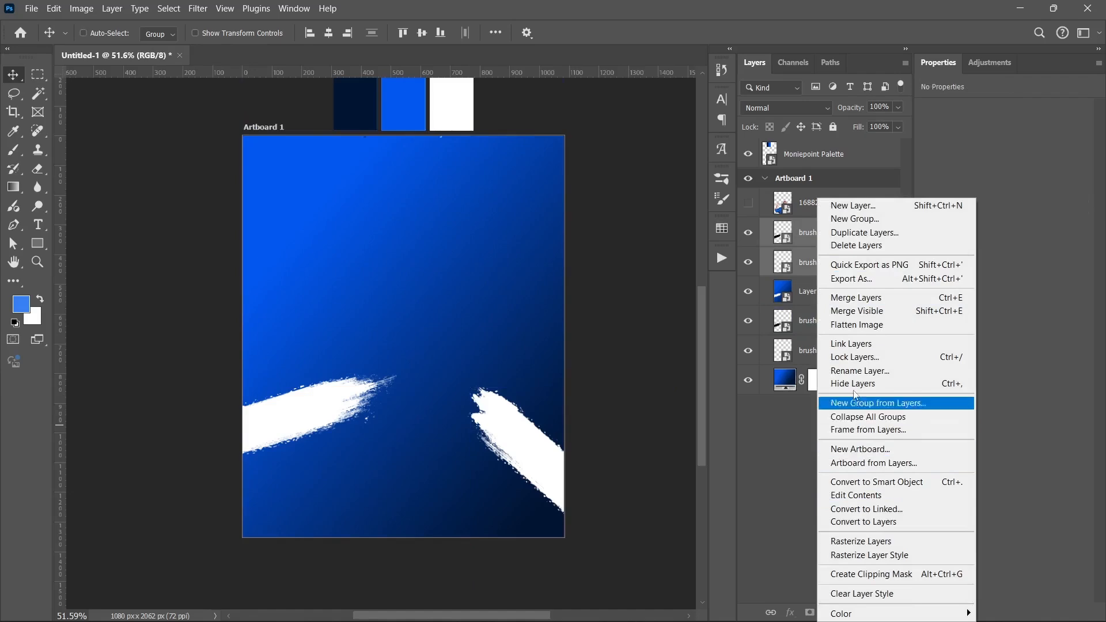
left_click(867, 484)
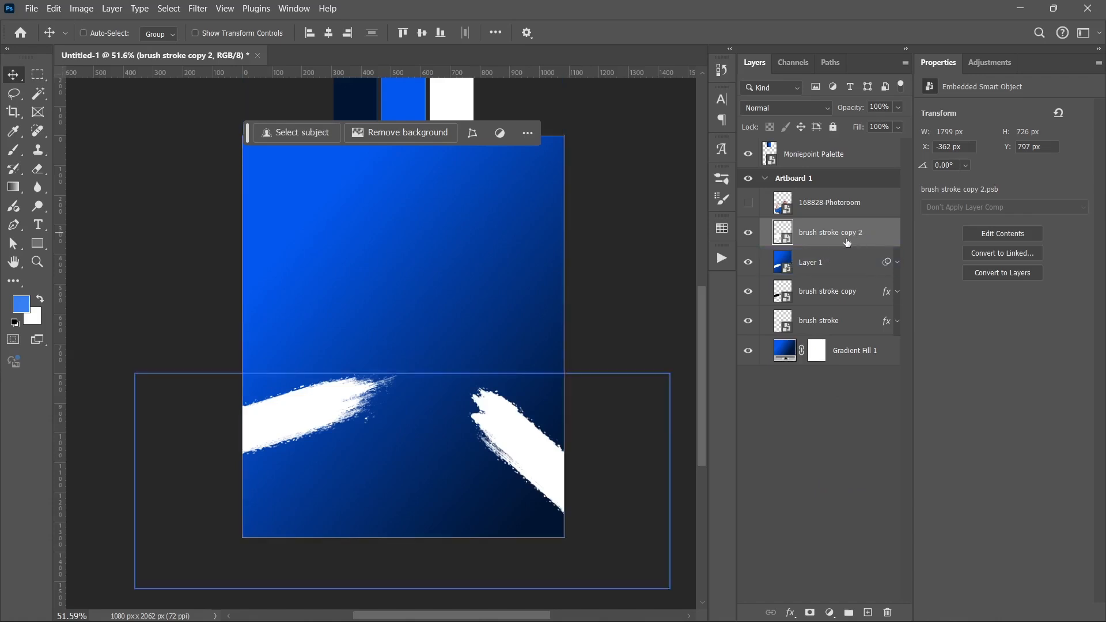
key("ctrl+z")
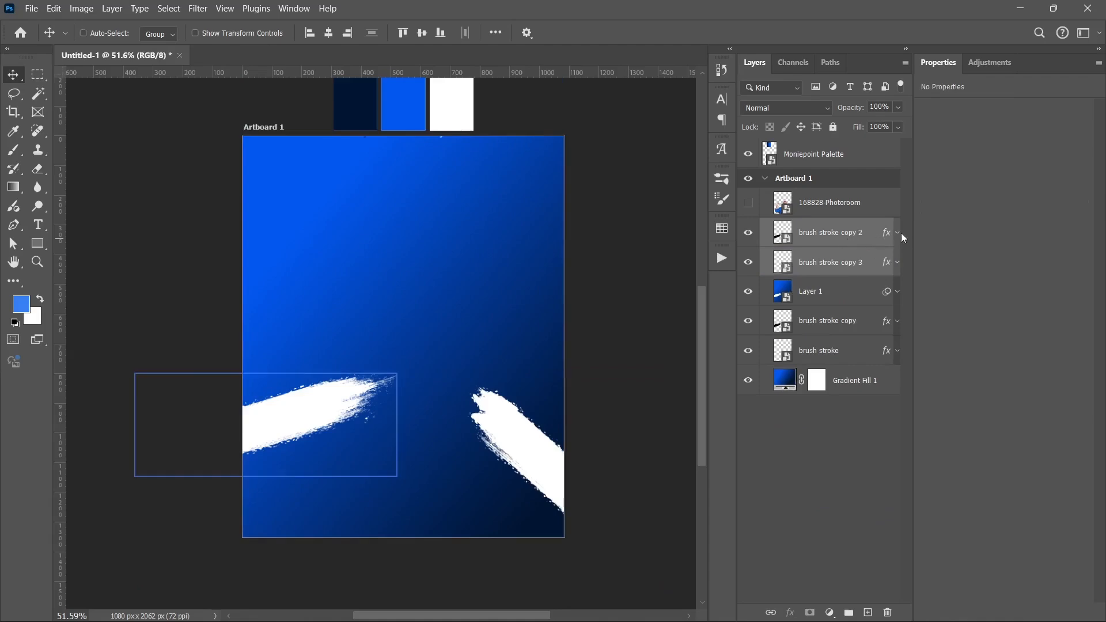
Change the Color Overlay of the left-hand stroke in "brush stroke copy 2" to the bright blue sampled from the palette.
left_click(898, 232)
left_click(823, 268)
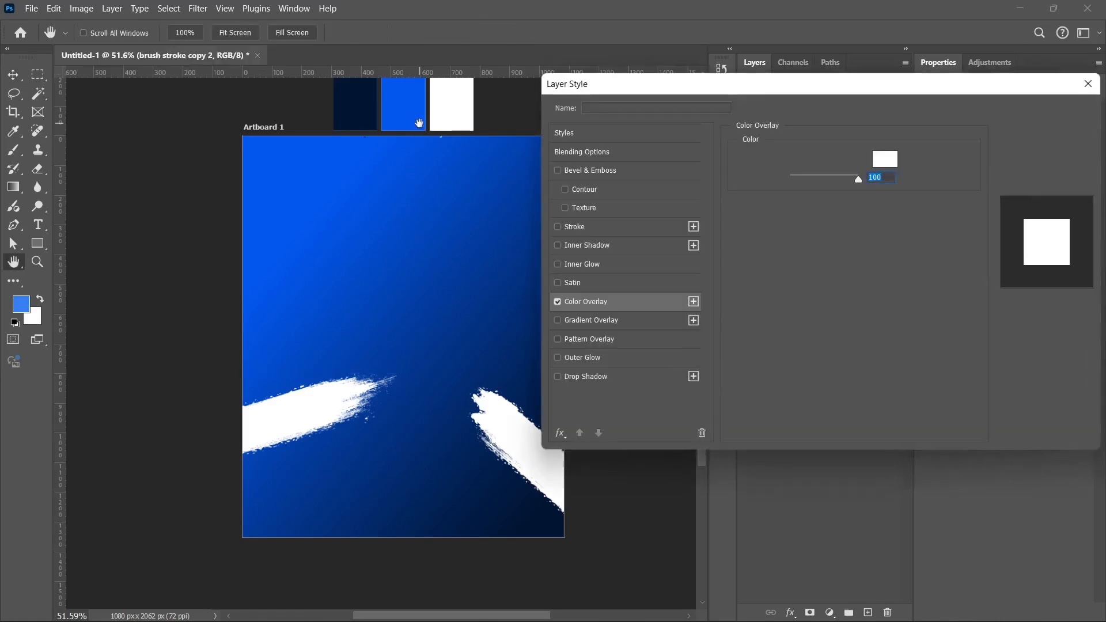
left_click(880, 164)
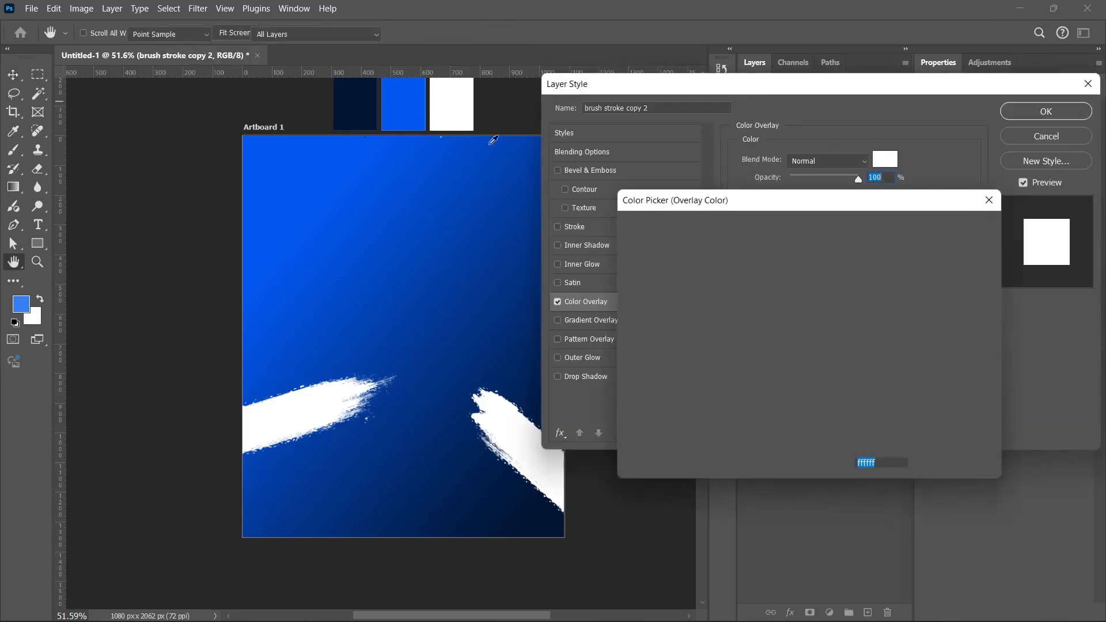
left_click(404, 101)
left_click(962, 230)
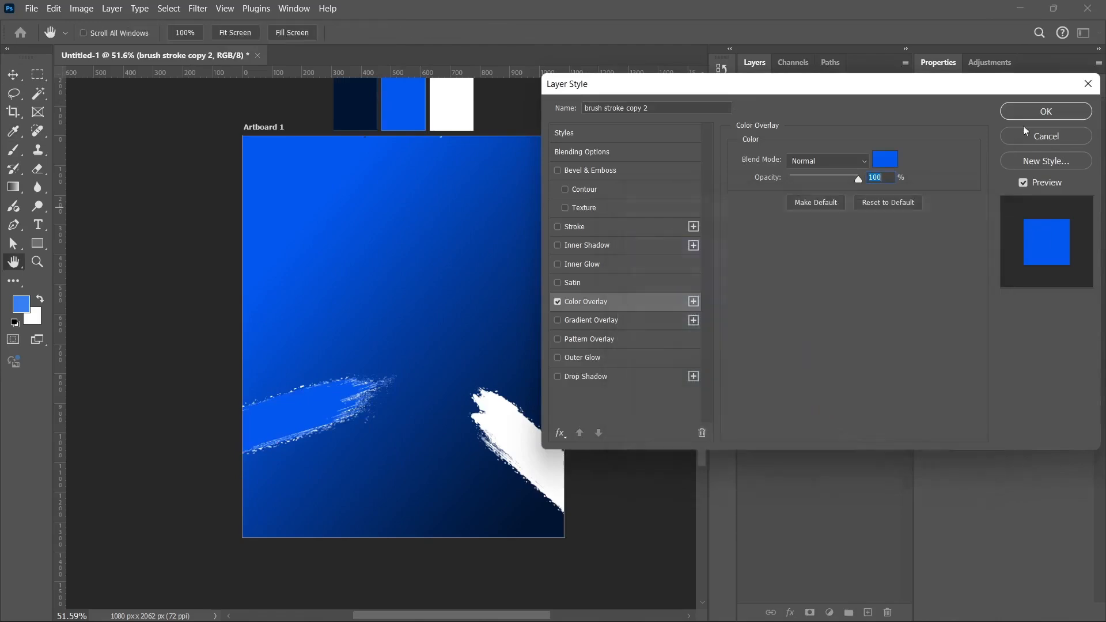
left_click(1031, 110)
left_click(899, 233)
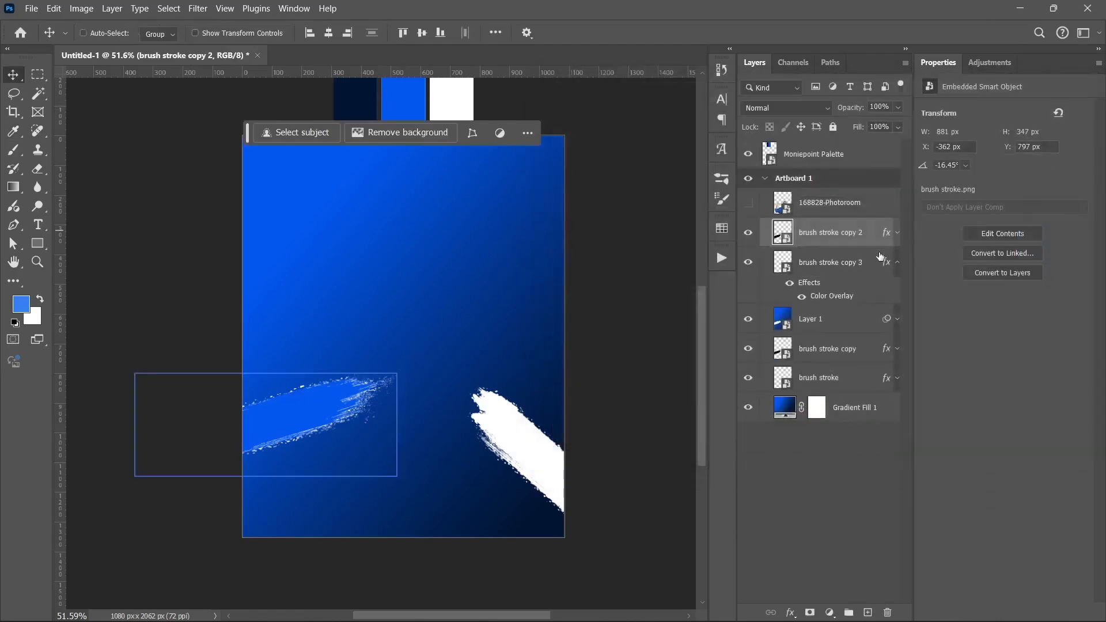
Copy the blue Color Overlay effect onto "brush stroke copy 3", the right-hand stroke.
left_click(879, 259)
left_click(885, 236)
left_click(893, 266)
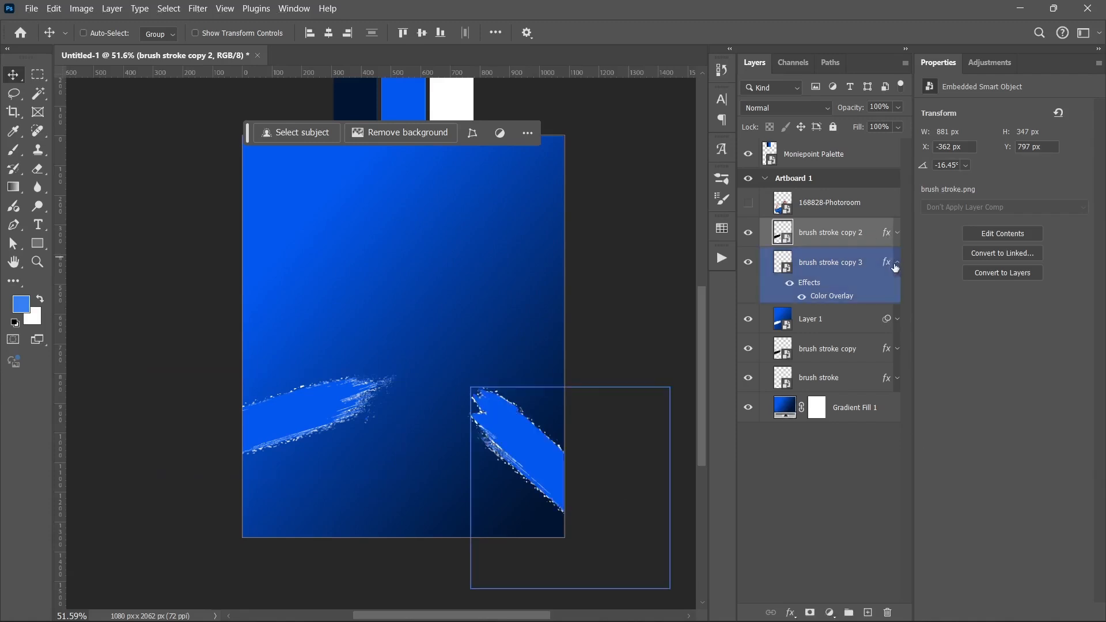
left_click(896, 264)
Combine the two blue stroke copies into one smart object and set its blend mode to Linear Dodge (Add).
left_click(852, 245)
left_click(857, 259, "shift")
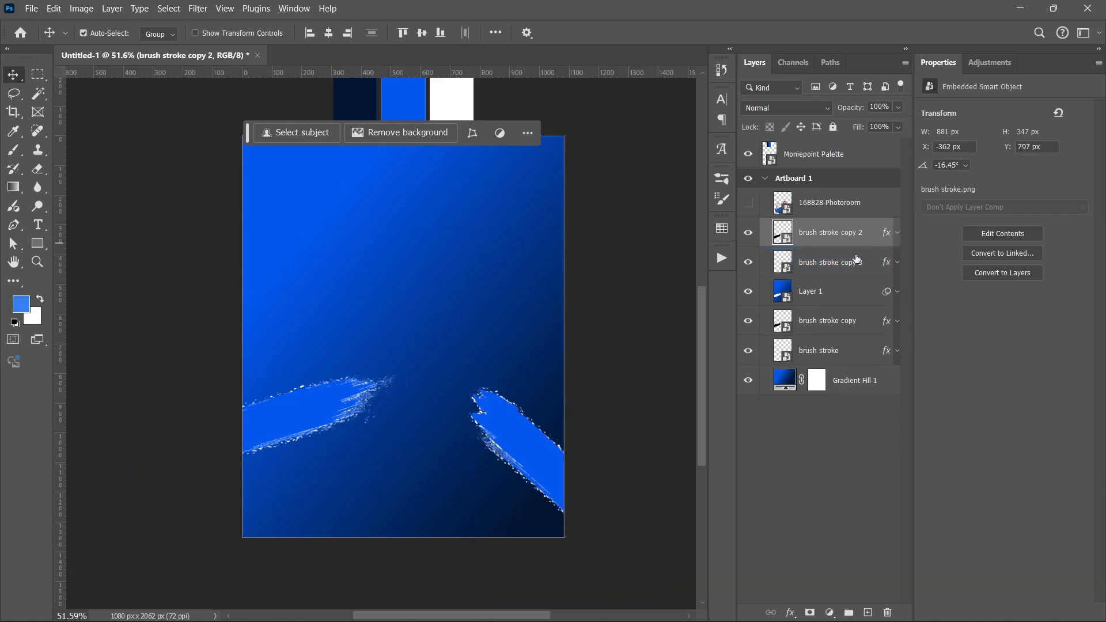
right_click(855, 255)
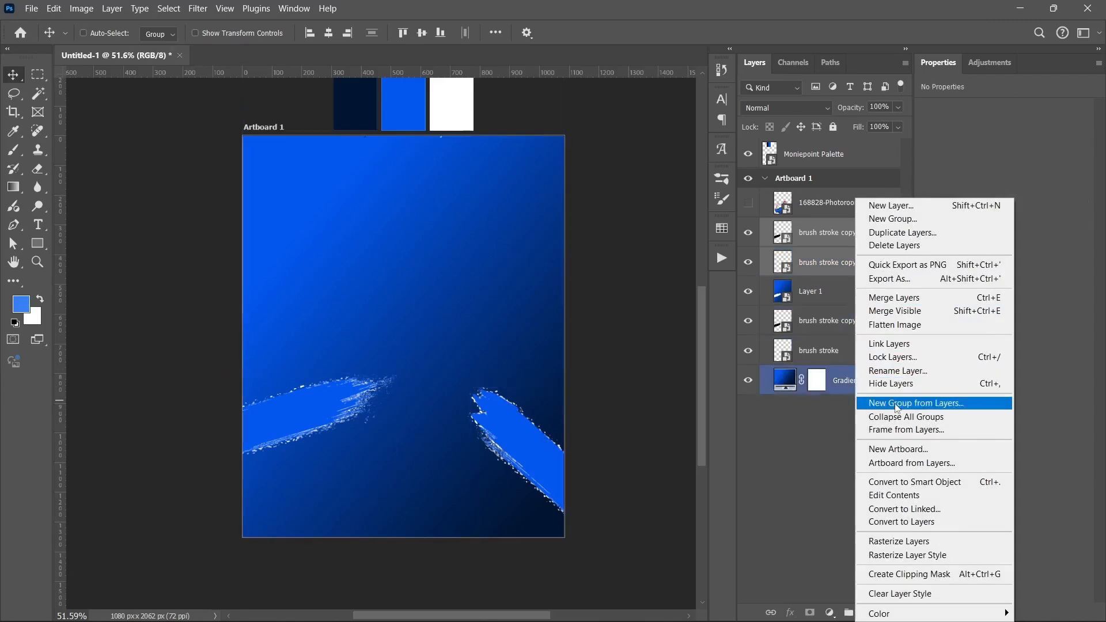
left_click(904, 482)
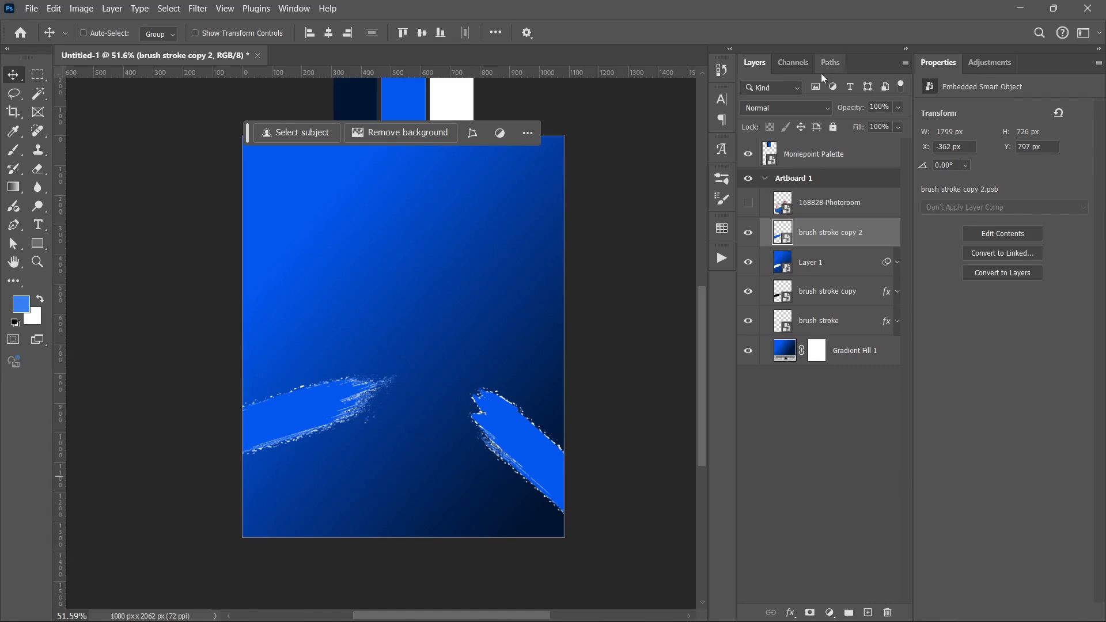
left_click(804, 108)
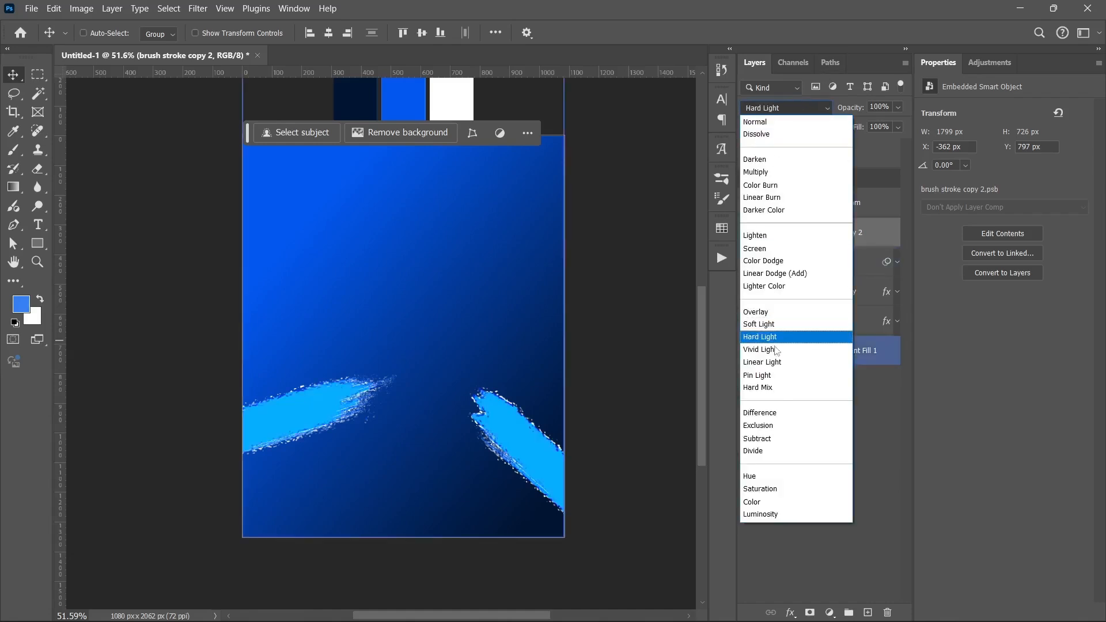
left_click(768, 275)
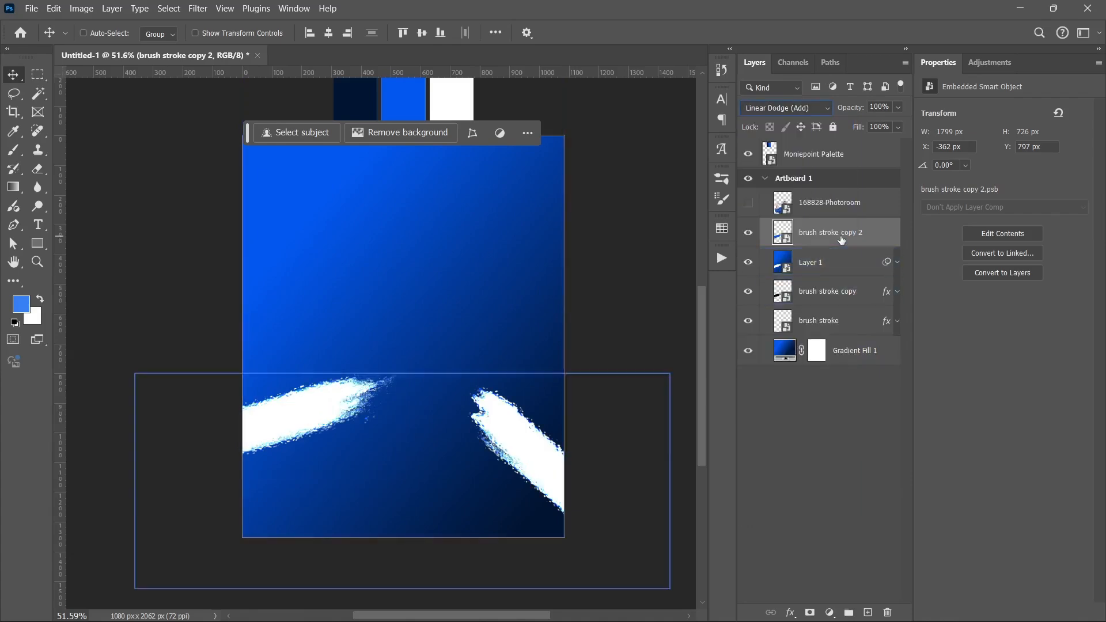
Duplicate the Linear Dodge stroke layer, and group all layers from the duplicate down to the gradient fill.
key("ctrl+j")
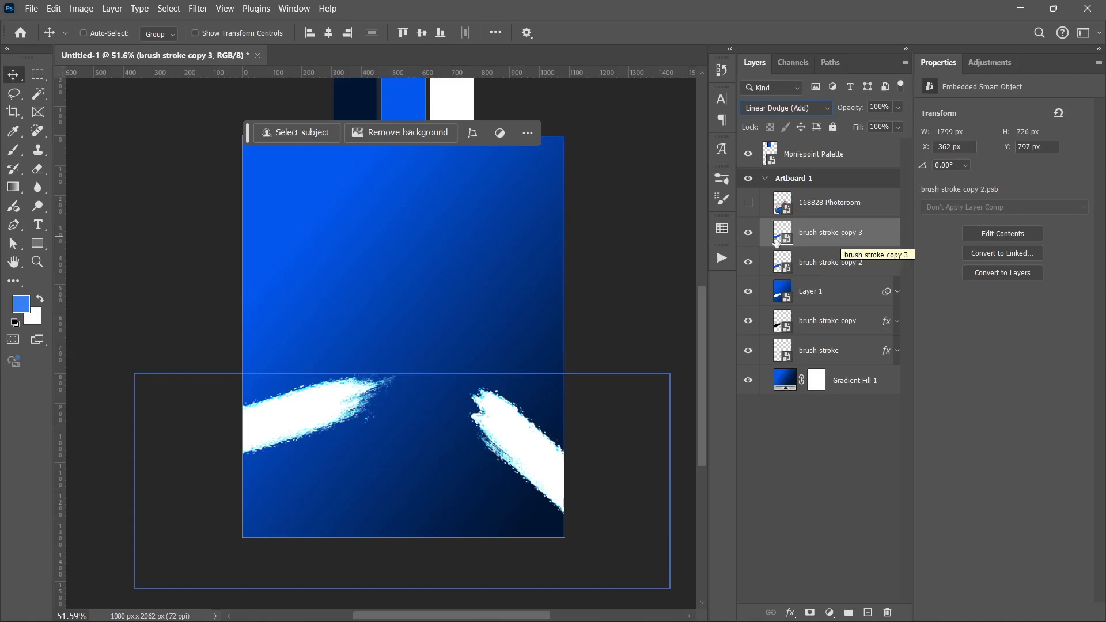
left_click(748, 235)
left_click(747, 235)
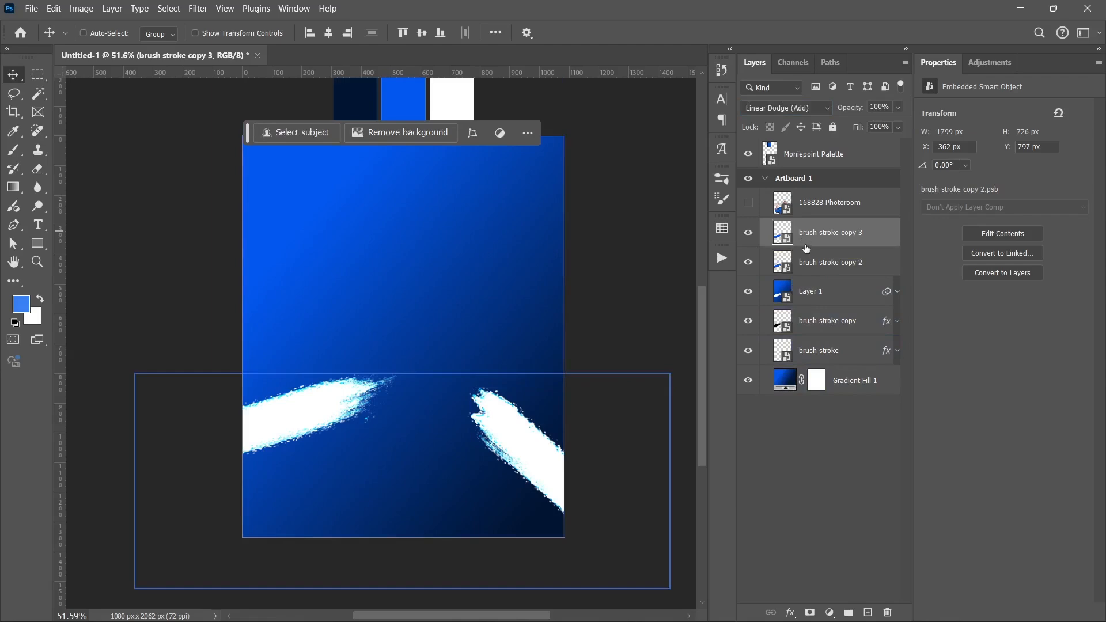
left_click(852, 382, "shift")
key("ctrl+g")
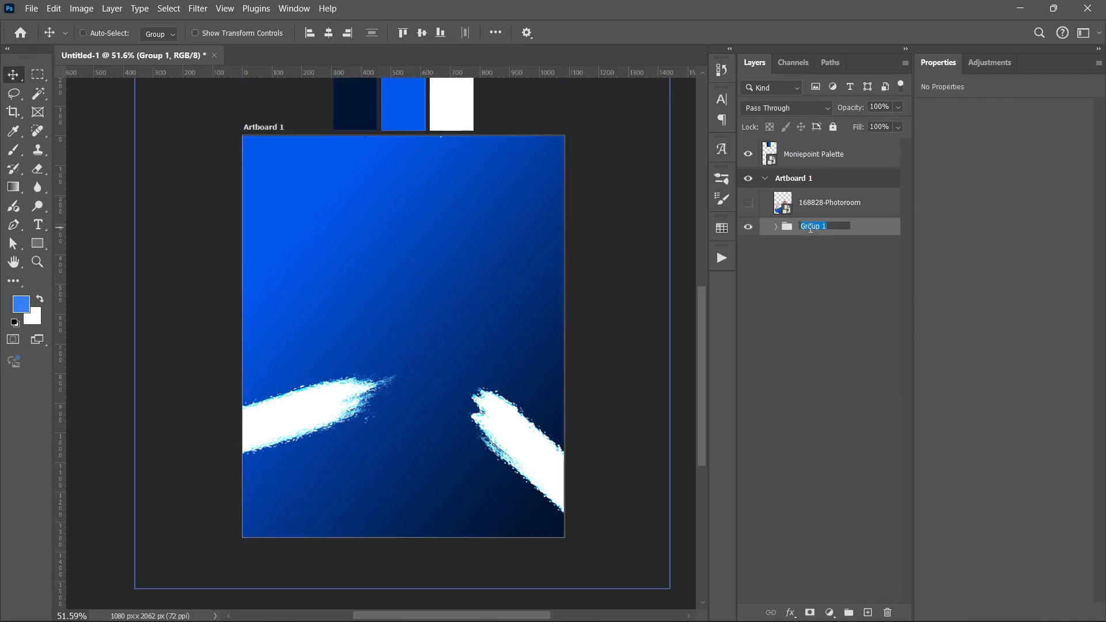
Rename the new group as BG and make the 168828-Photoroom portrait layer visible again.
key("Return")
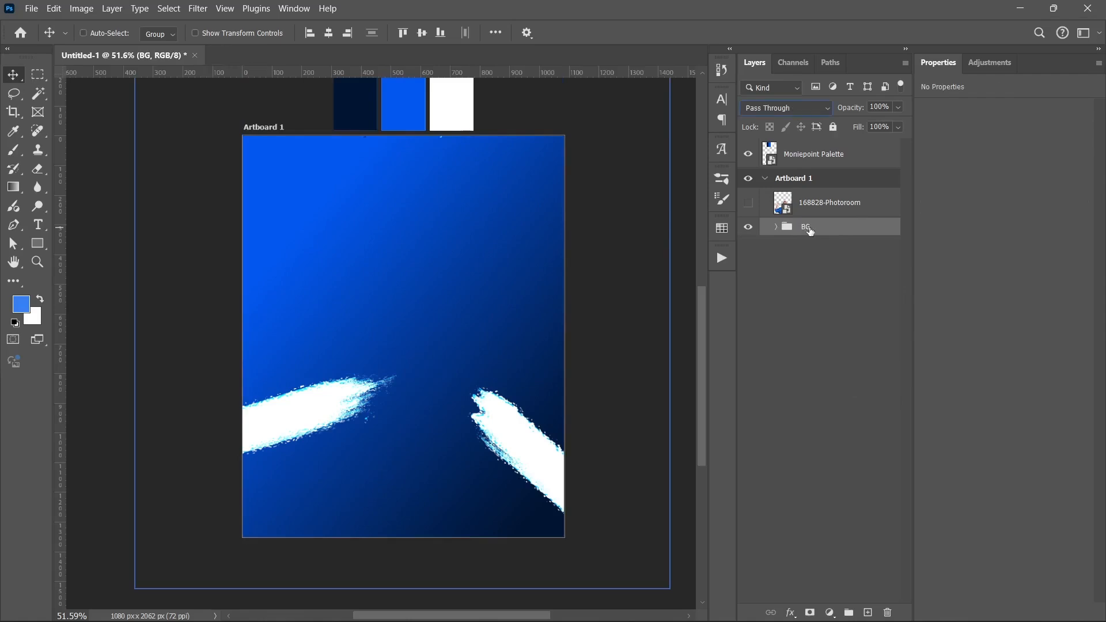
left_click(755, 206)
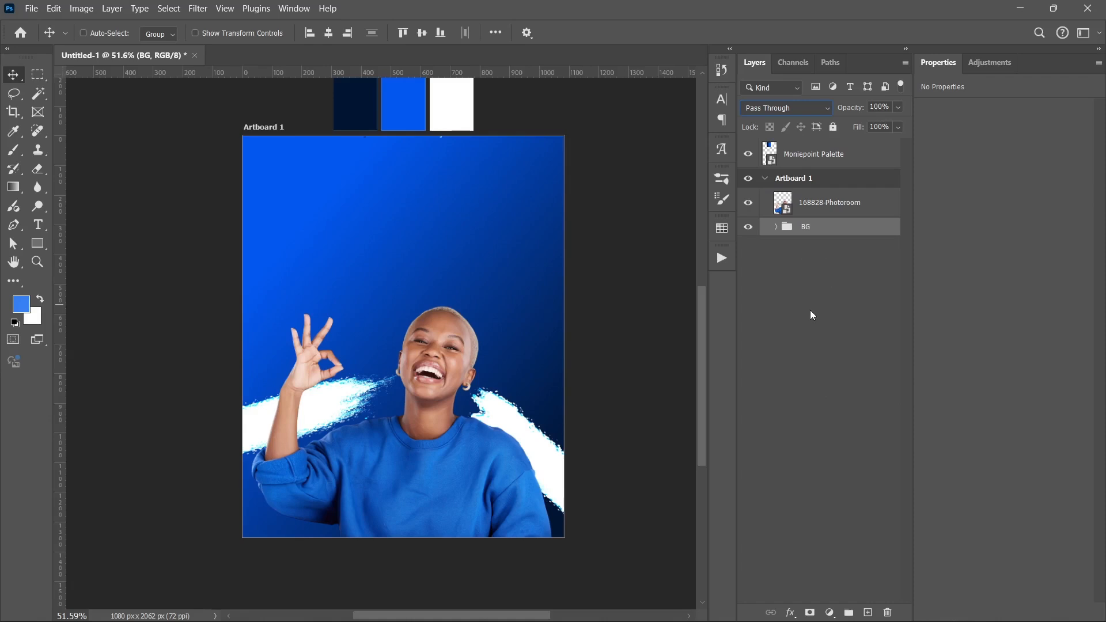
left_click(803, 214)
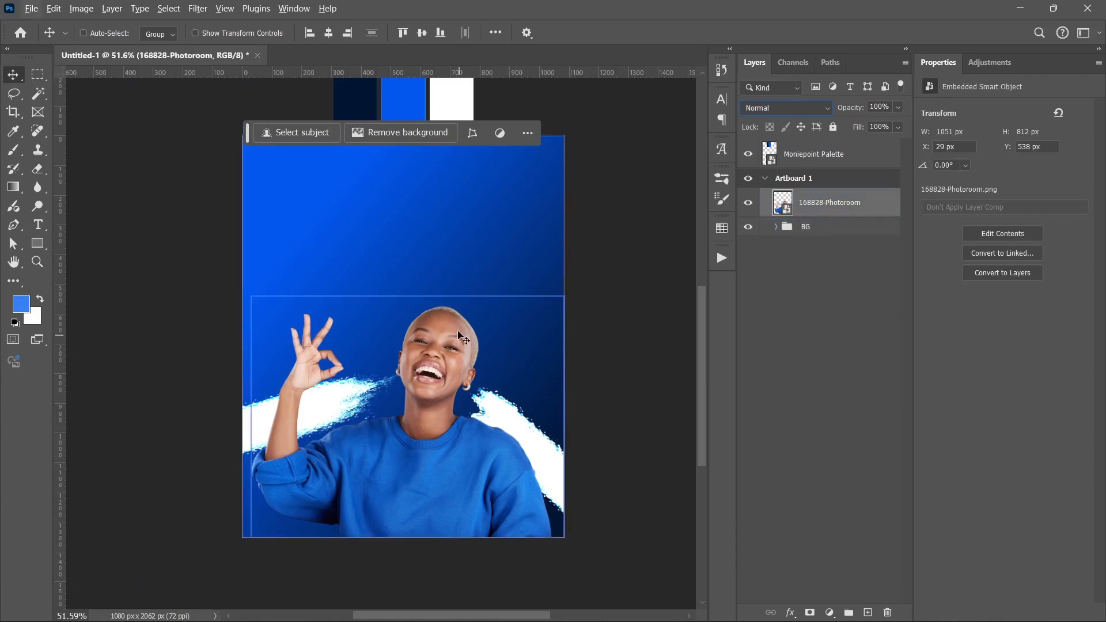
left_click(808, 263)
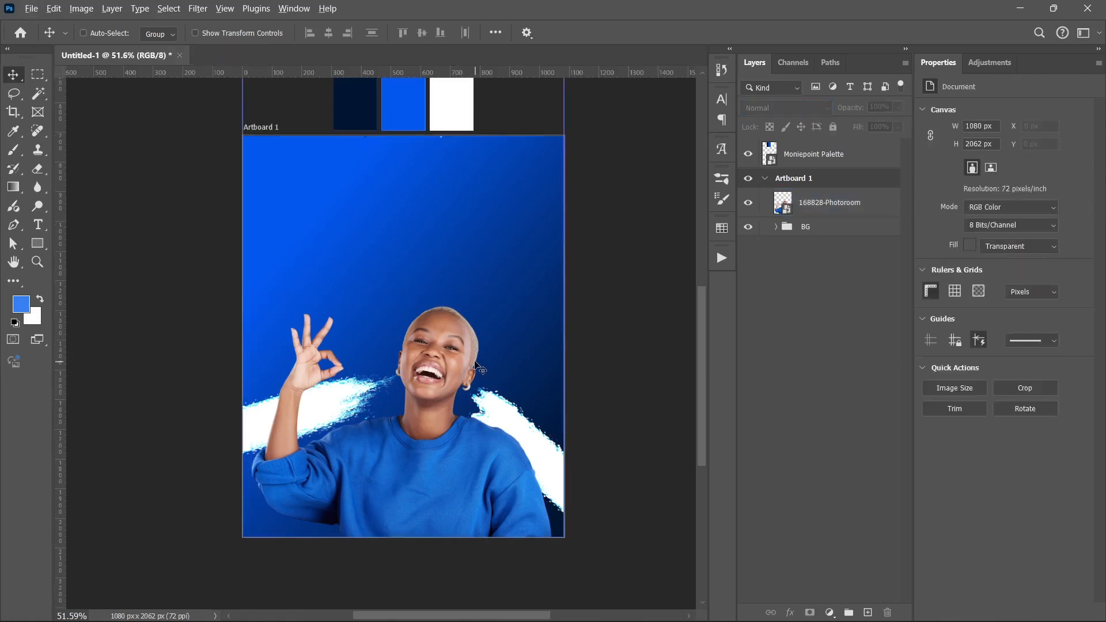
scroll(453, 318, "up", 1)
scroll(454, 319, "down", 1)
Add a solid color fill layer in light blue #3780f4 directly above the portrait layer.
left_click(859, 203)
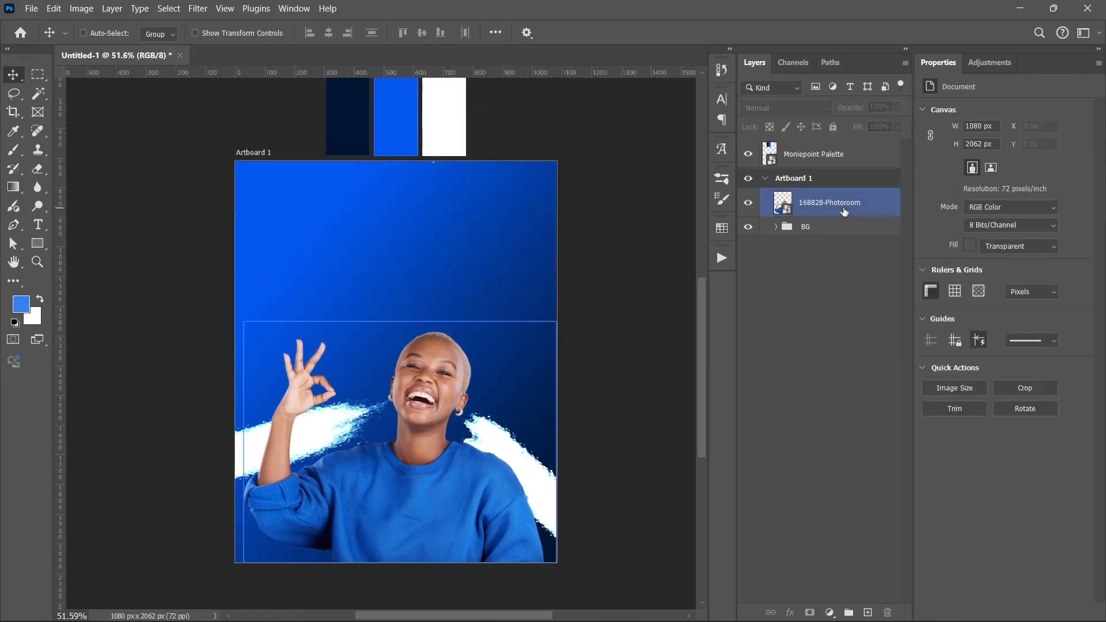
left_click(831, 612)
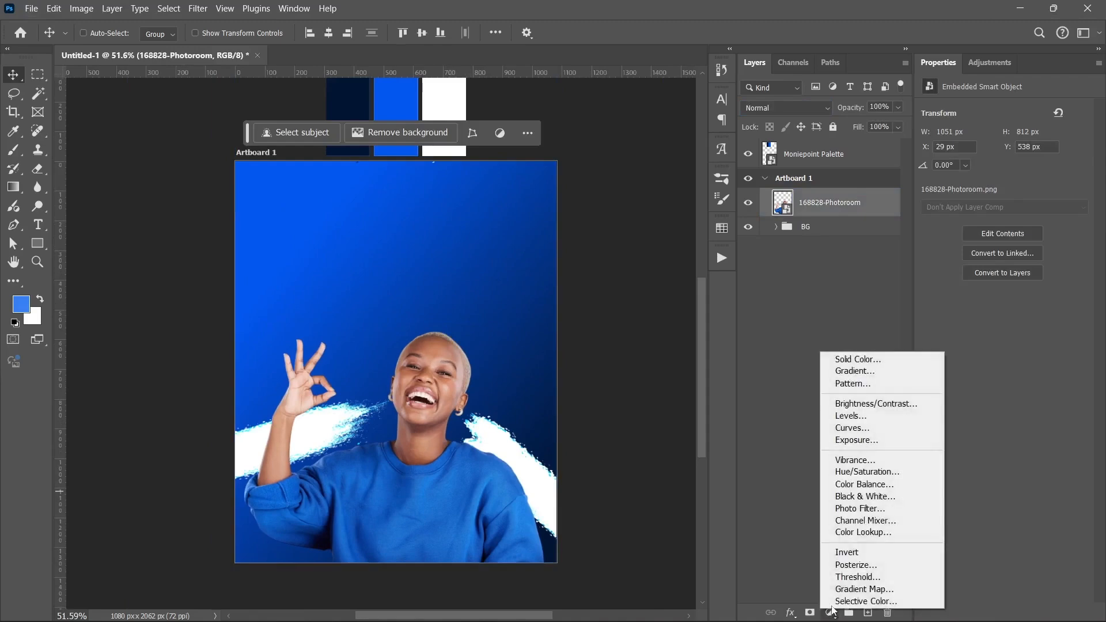
left_click(862, 356)
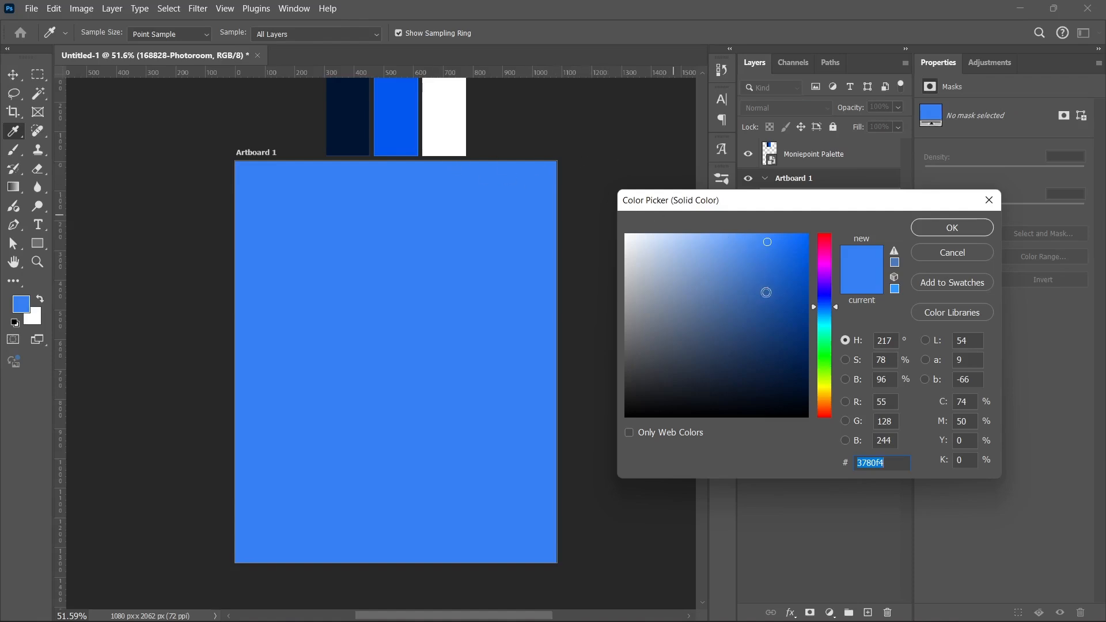
left_click(393, 95)
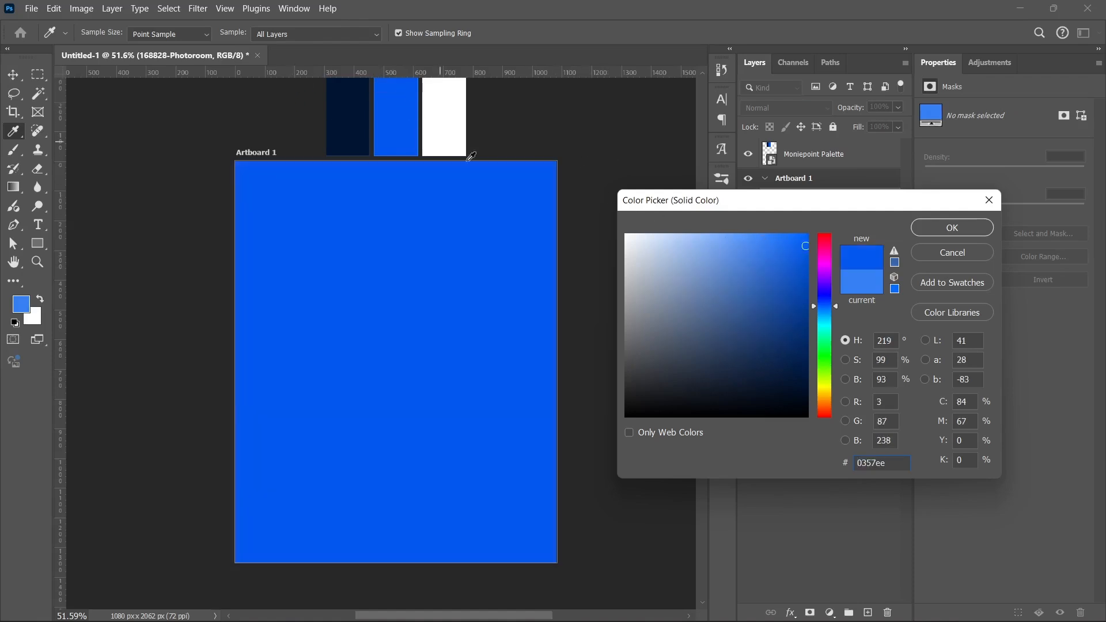
left_click(756, 242)
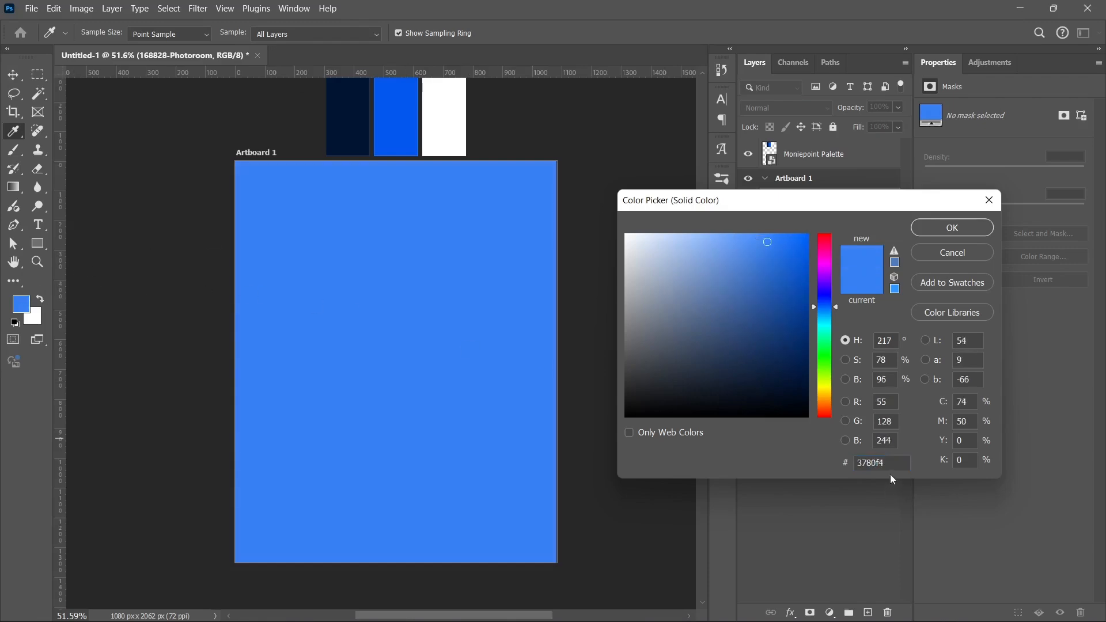
left_click(925, 223)
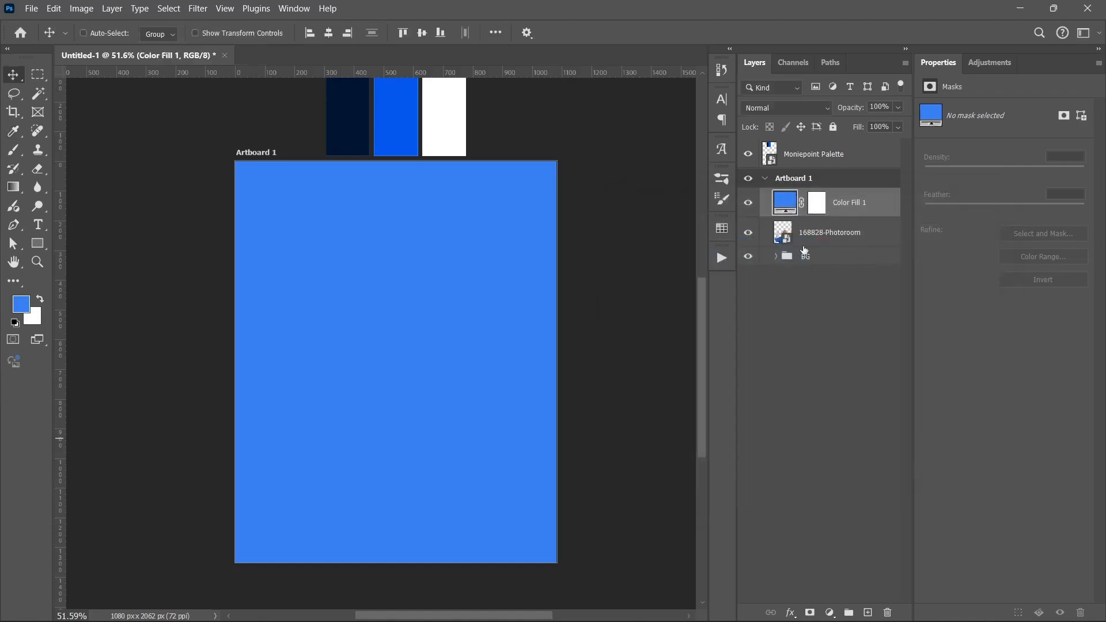
Clip the blue color fill to the portrait layer and set its blend mode to Linear Dodge (Add).
left_click(871, 213, "alt")
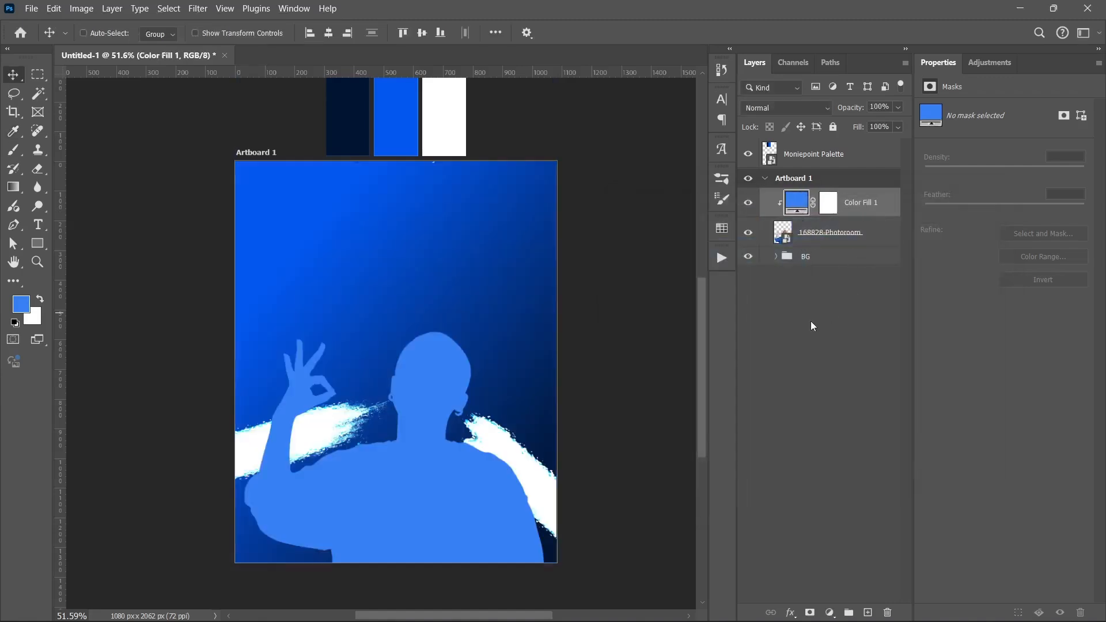
left_click(786, 112)
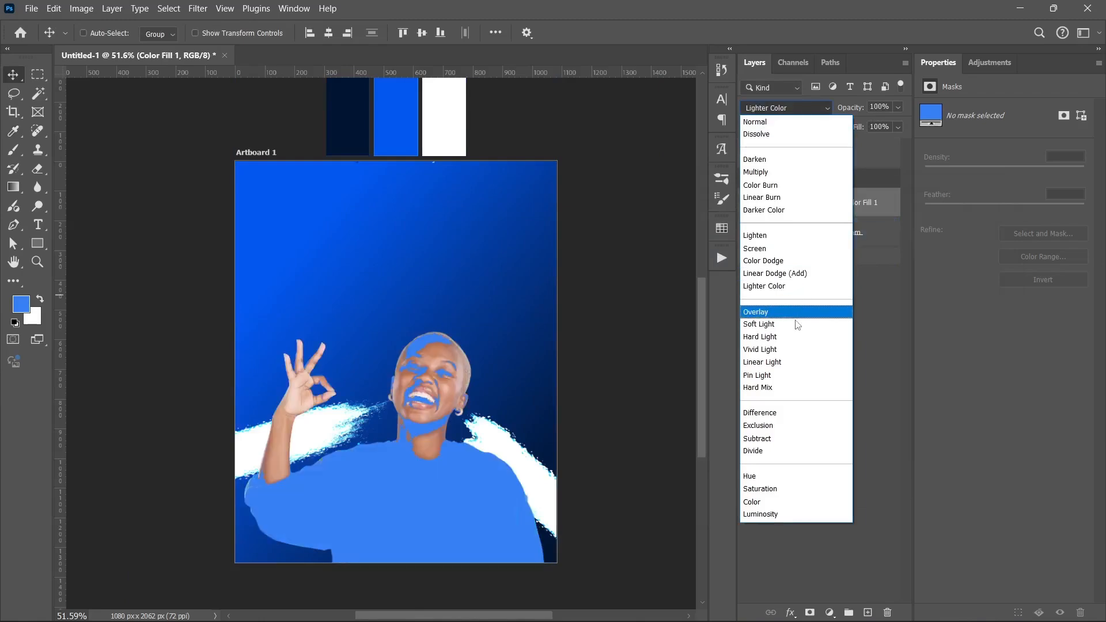
left_click(791, 274)
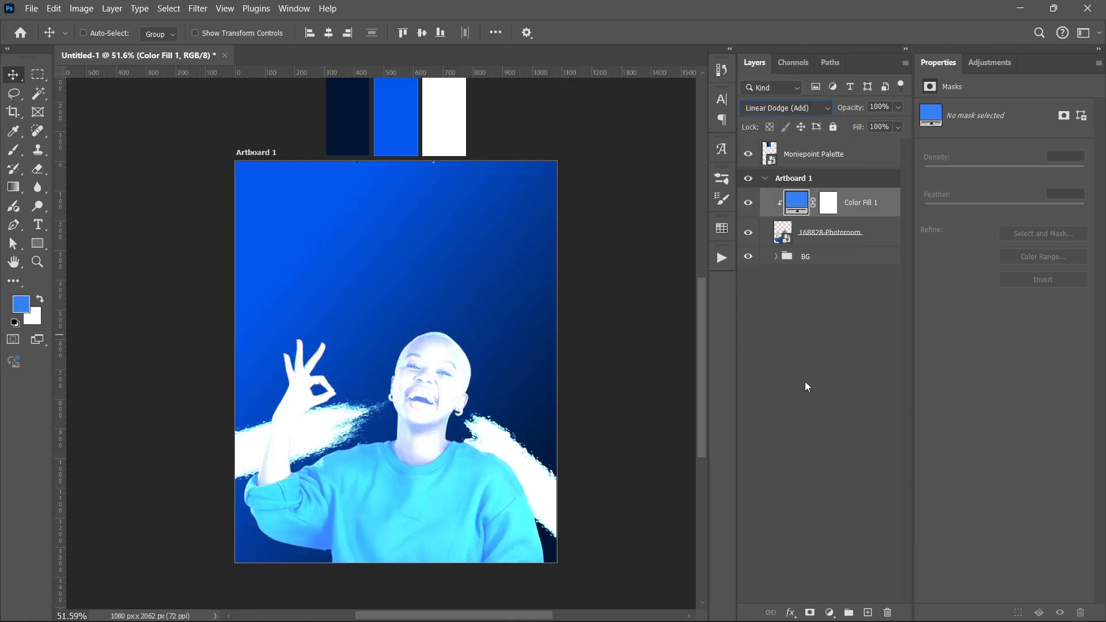
Invert the color fill's mask to black and paint white with a soft 294 px brush along the shoulder beside the right-hand stroke.
left_click(828, 202)
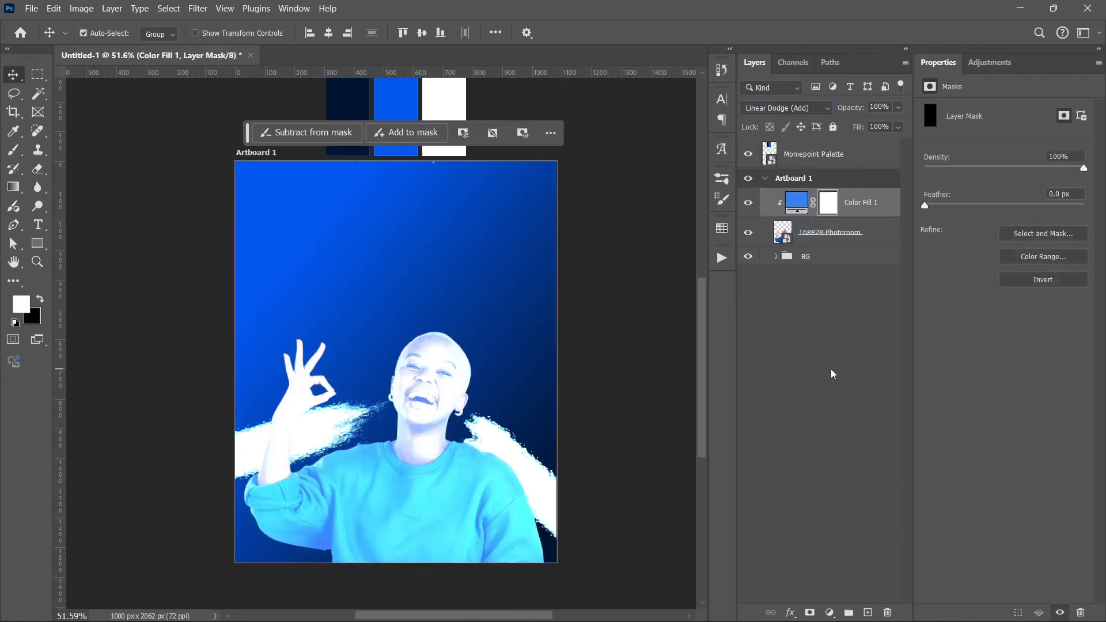
key("ctrl+i")
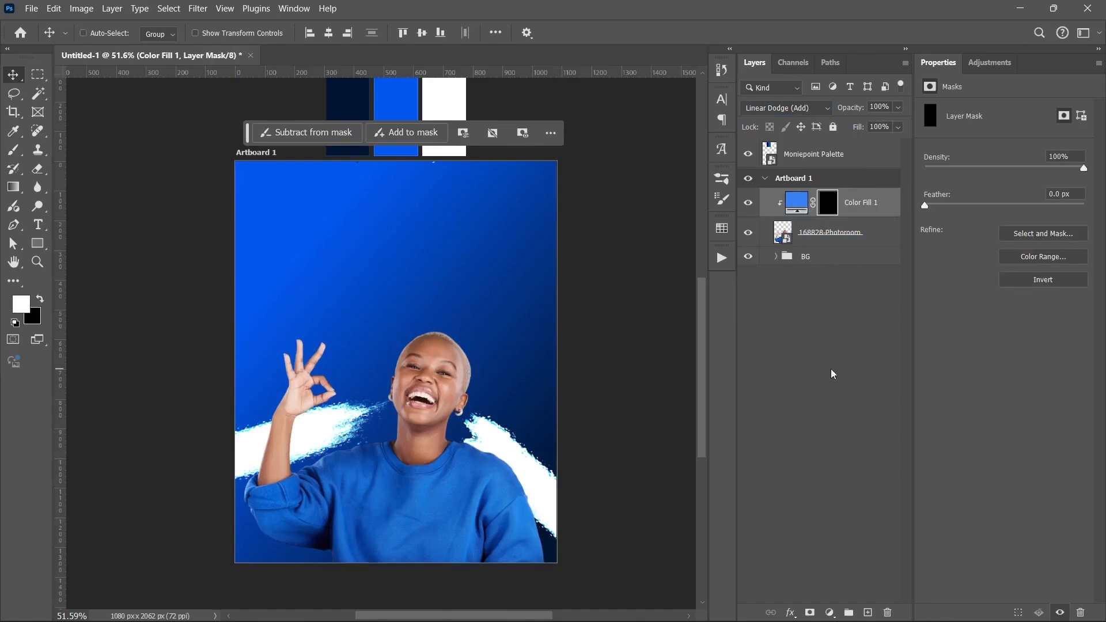
key("b")
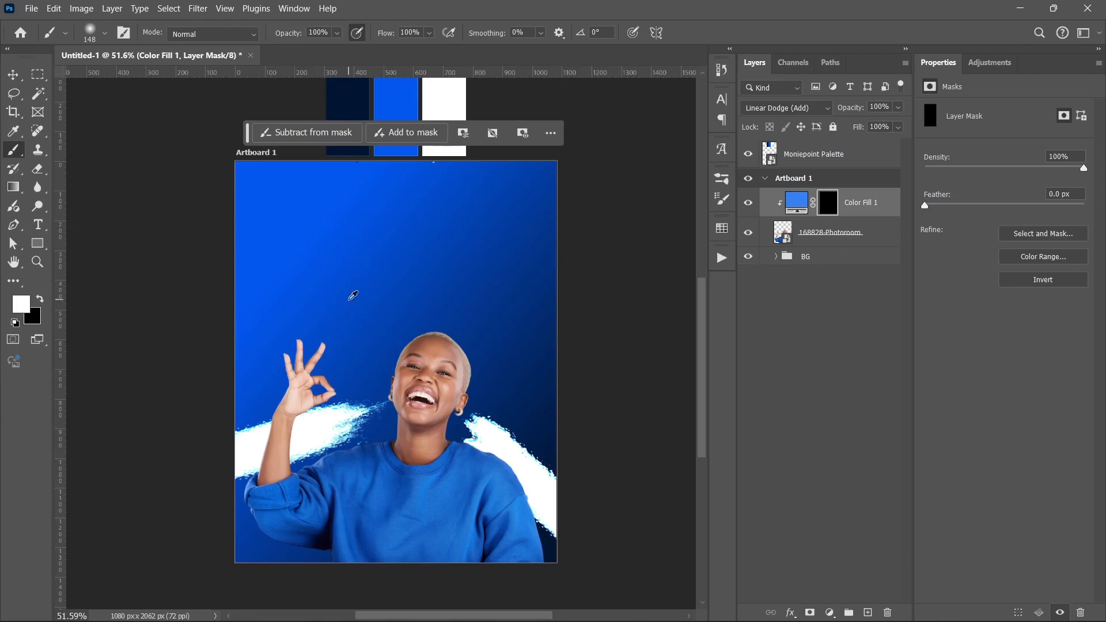
left_click_drag(349, 300, 379, 304)
scroll(482, 453, "up", 5)
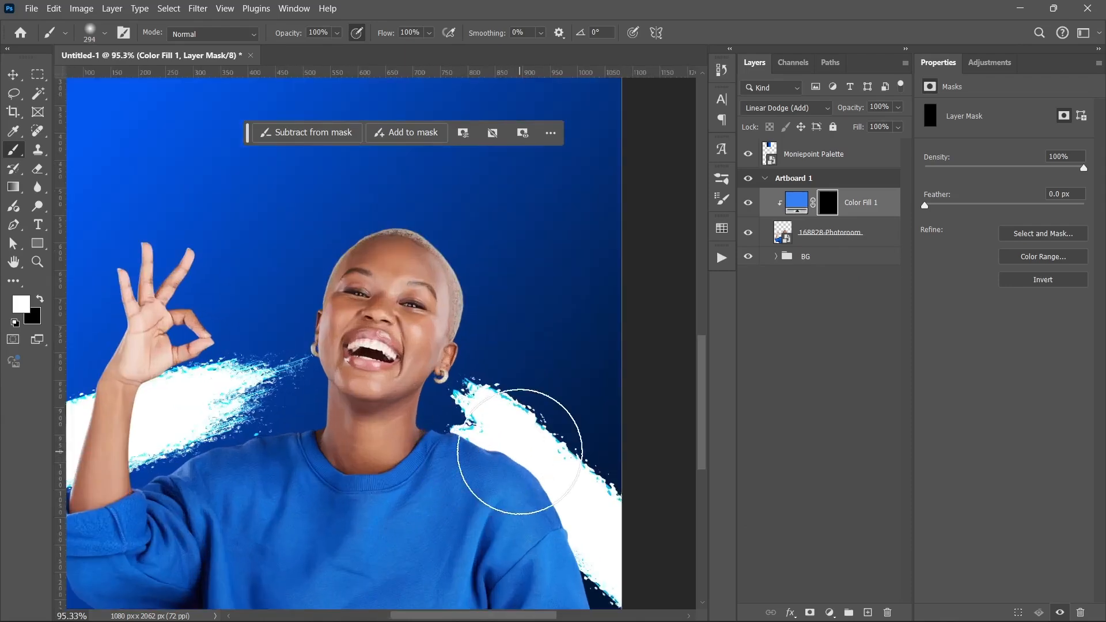
mouse_move(543, 441)
left_mouse_down()
mouse_move(455, 331)
mouse_move(463, 326)
left_mouse_up()
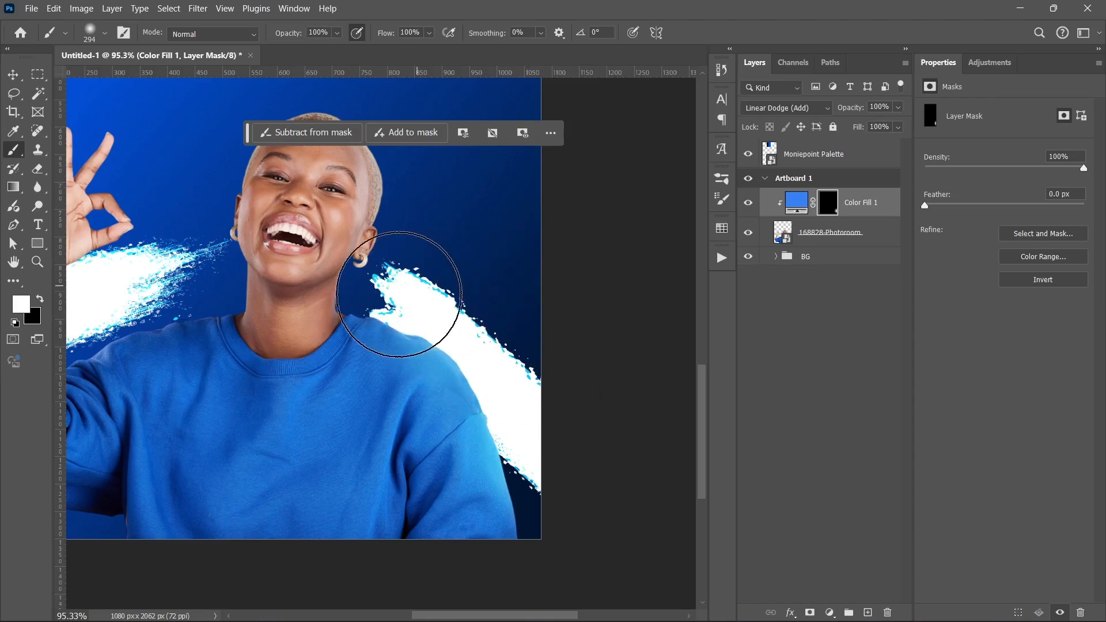
Reduce the brush to 215 px and paint the glow on the mask along the other shoulder and the raised forearm's edges.
left_click_drag(245, 319, 521, 325)
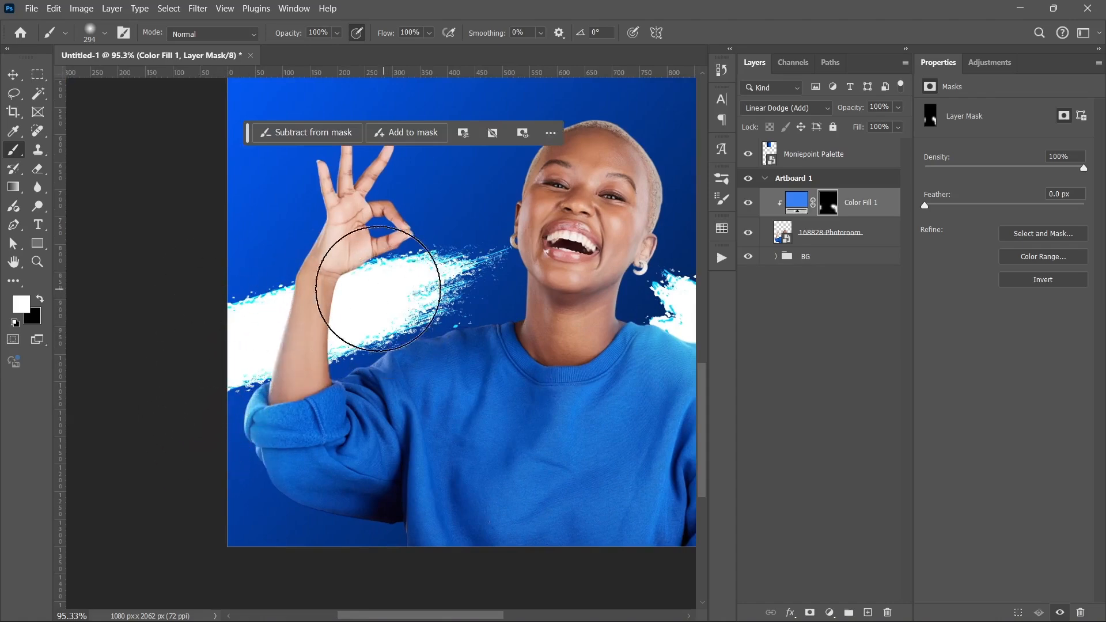
left_click_drag(403, 333, 379, 337)
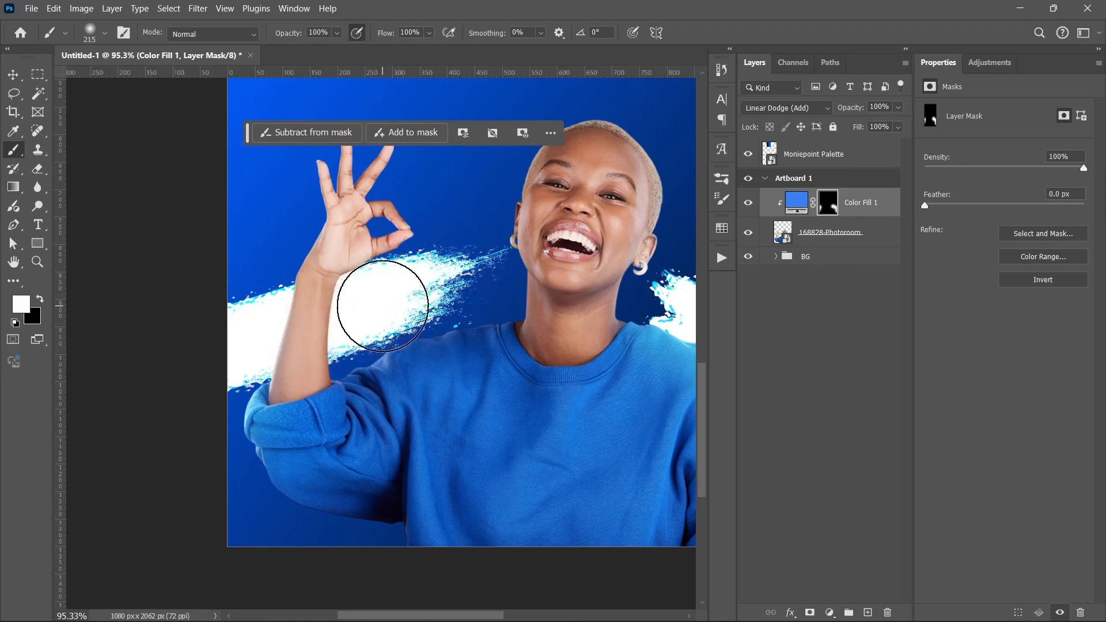
left_click(387, 333)
left_click(374, 344)
left_click(442, 299)
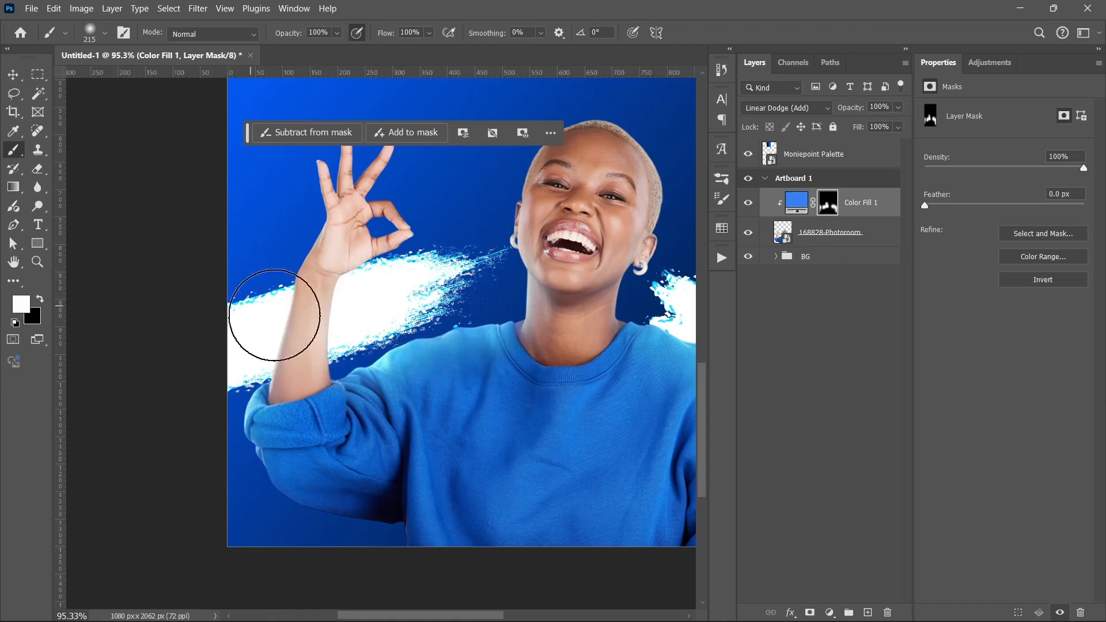
Refine the glow mask around the raised arm and sleeve with black and white paint, reducing the brush to 152 px.
key("x")
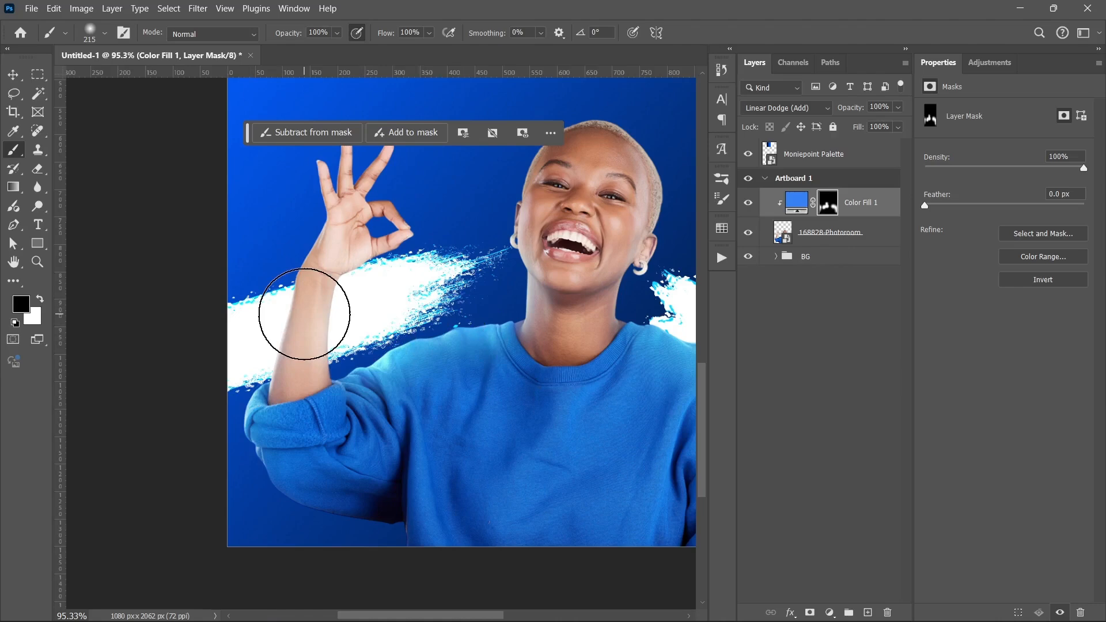
scroll(304, 314, "up", 1)
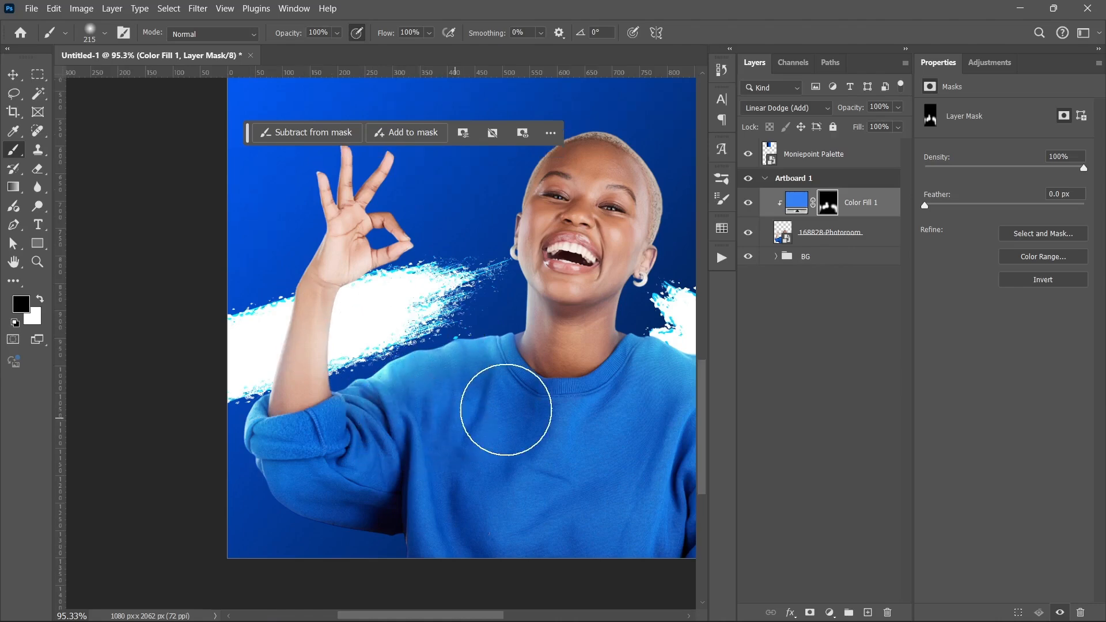
left_click_drag(536, 435, 423, 401)
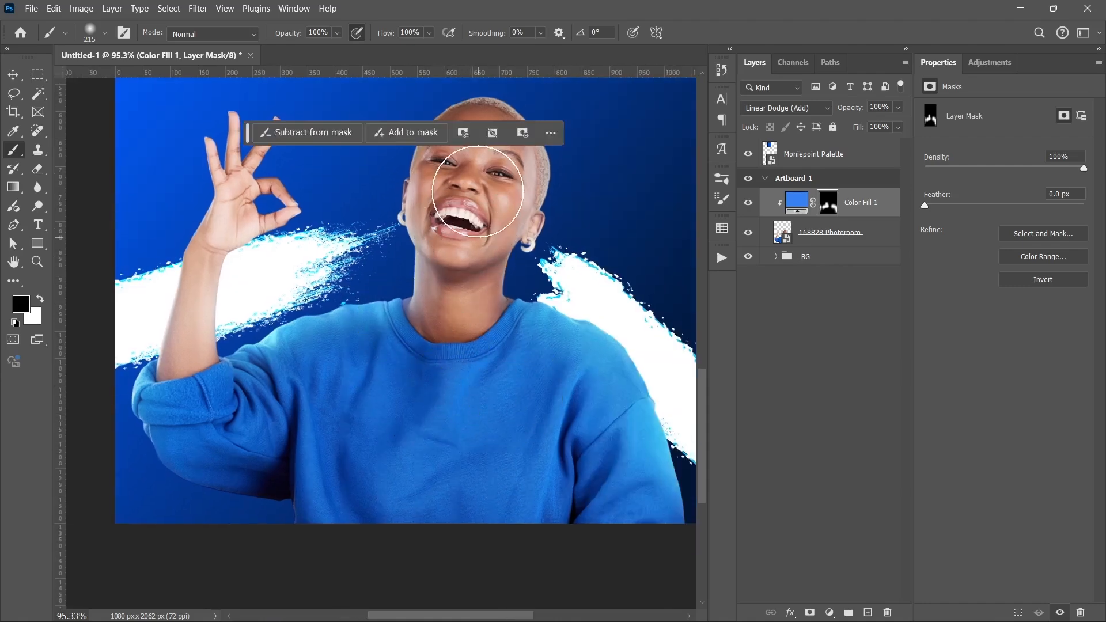
scroll(345, 340, "up", 4)
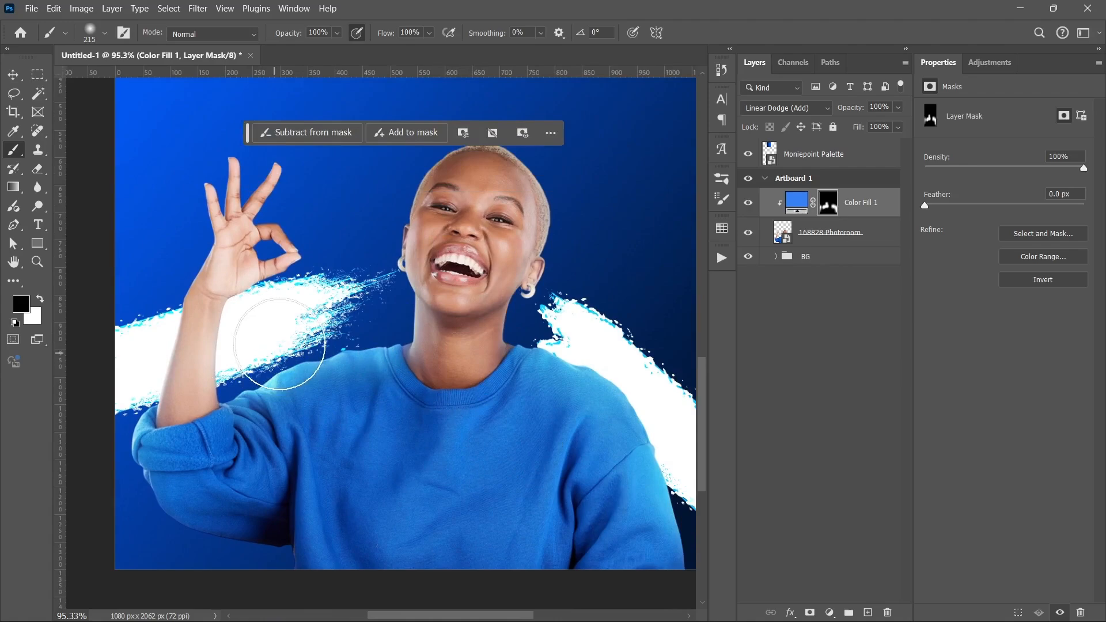
scroll(239, 351, "down", 4)
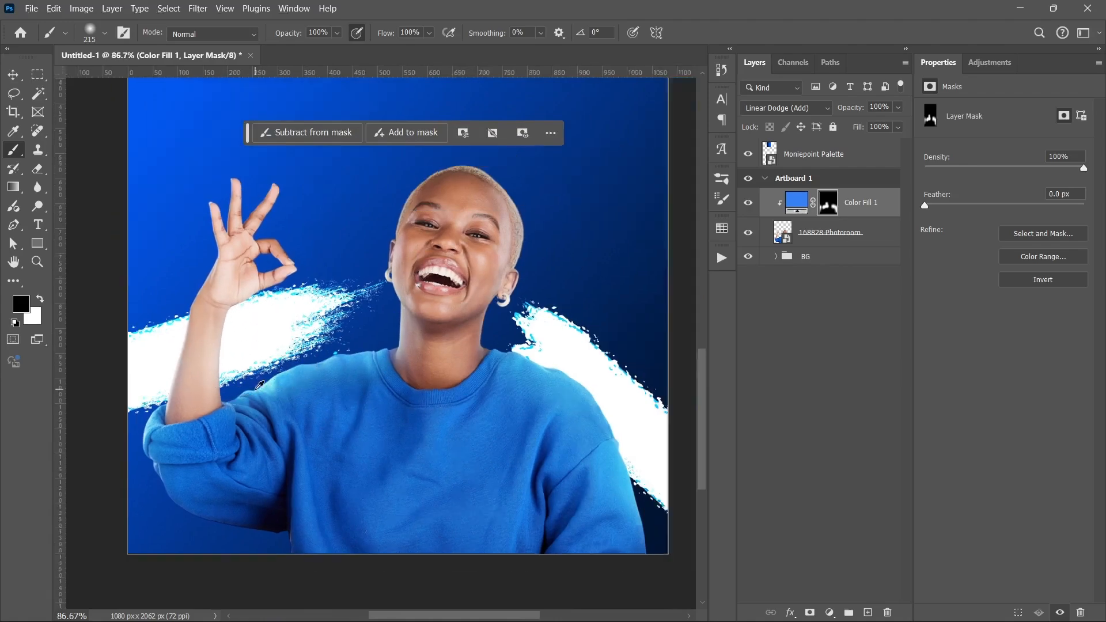
mouse_move(237, 398)
left_mouse_down()
mouse_move(222, 380)
mouse_move(241, 326)
left_mouse_up()
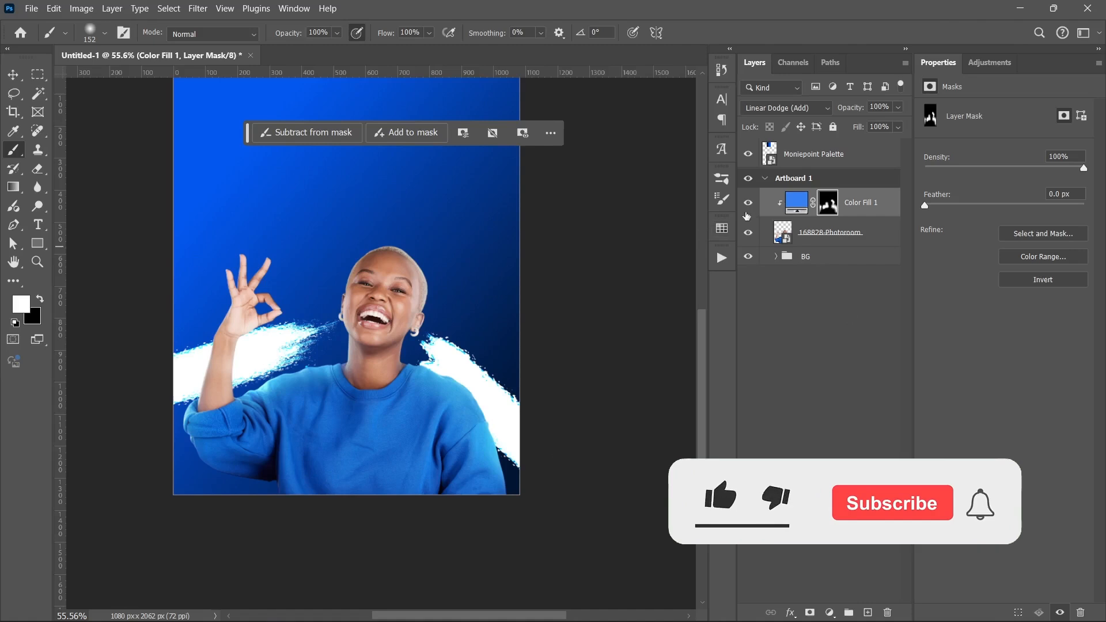
Compare the portrait with and without the Color Fill 1 glow, and lower that layer's Fill to 85%.
left_click(747, 206)
left_click(746, 205)
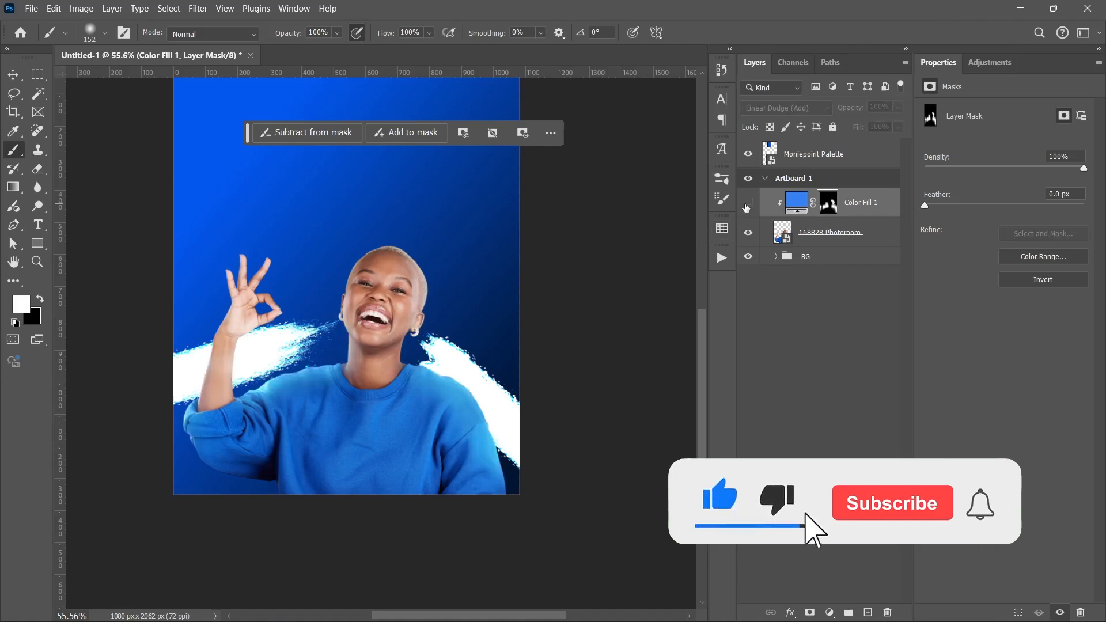
left_click(747, 205)
left_click(898, 126)
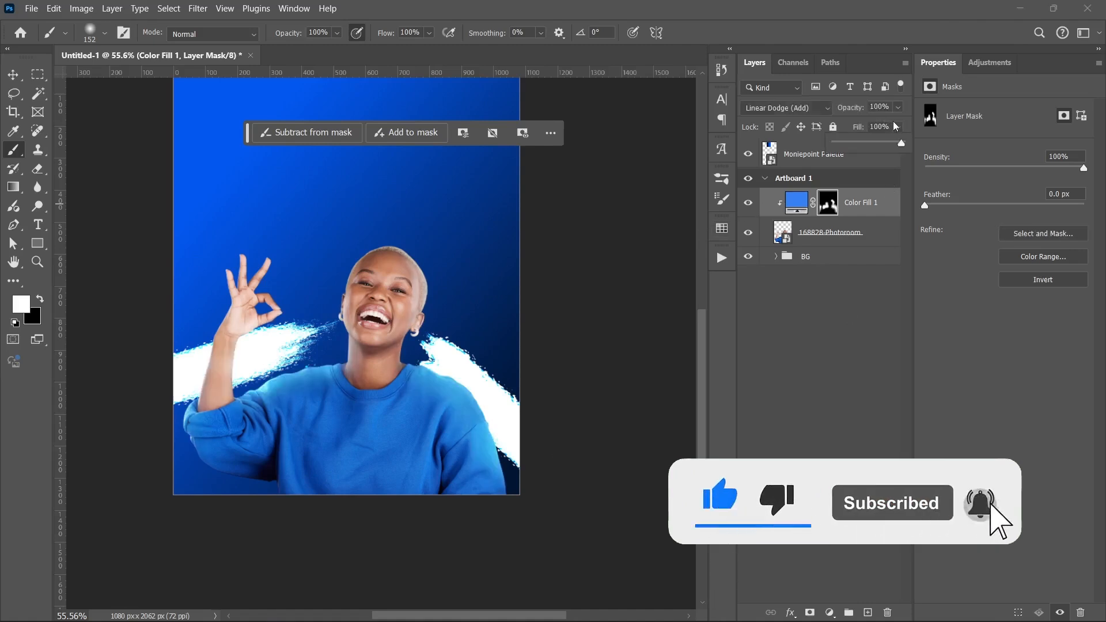
mouse_move(904, 141)
left_mouse_down()
mouse_move(874, 143)
mouse_move(889, 145)
left_mouse_up()
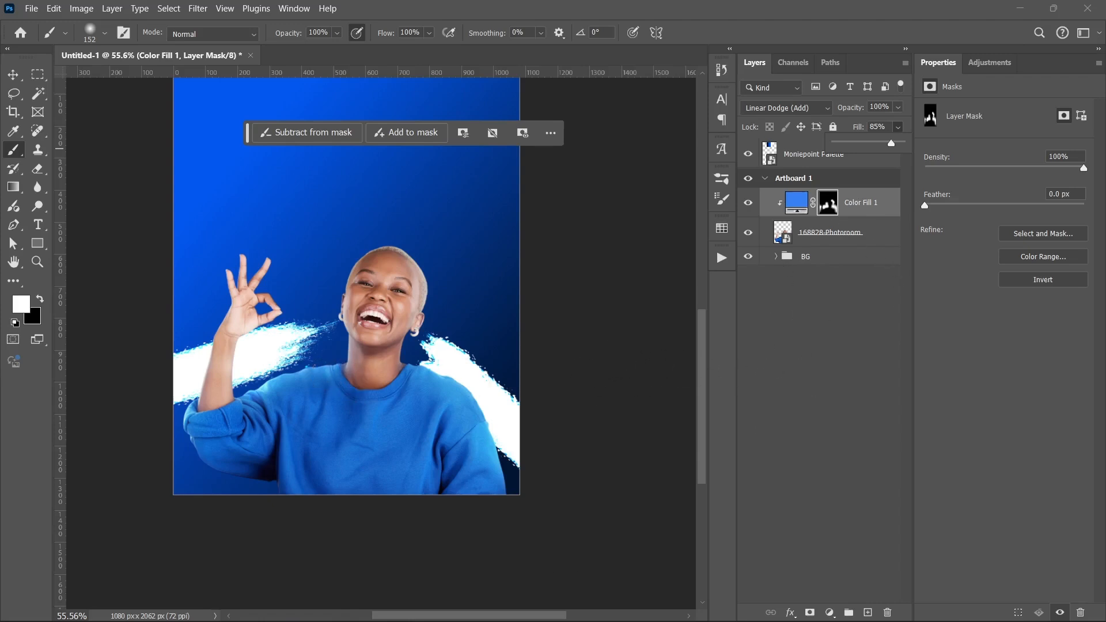
Place the Light Png image from the Moniepoint Assets folder into the flyer at its original size above the portrait.
mouse_move(475, 612)
left_click(429, 605)
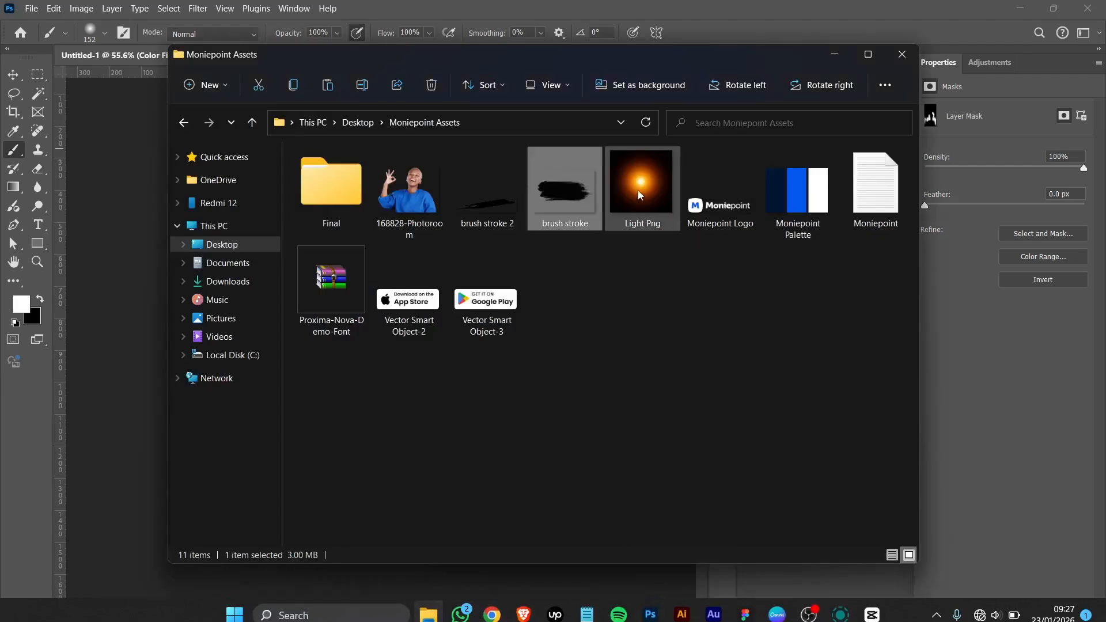
left_click_drag(641, 194, 127, 341)
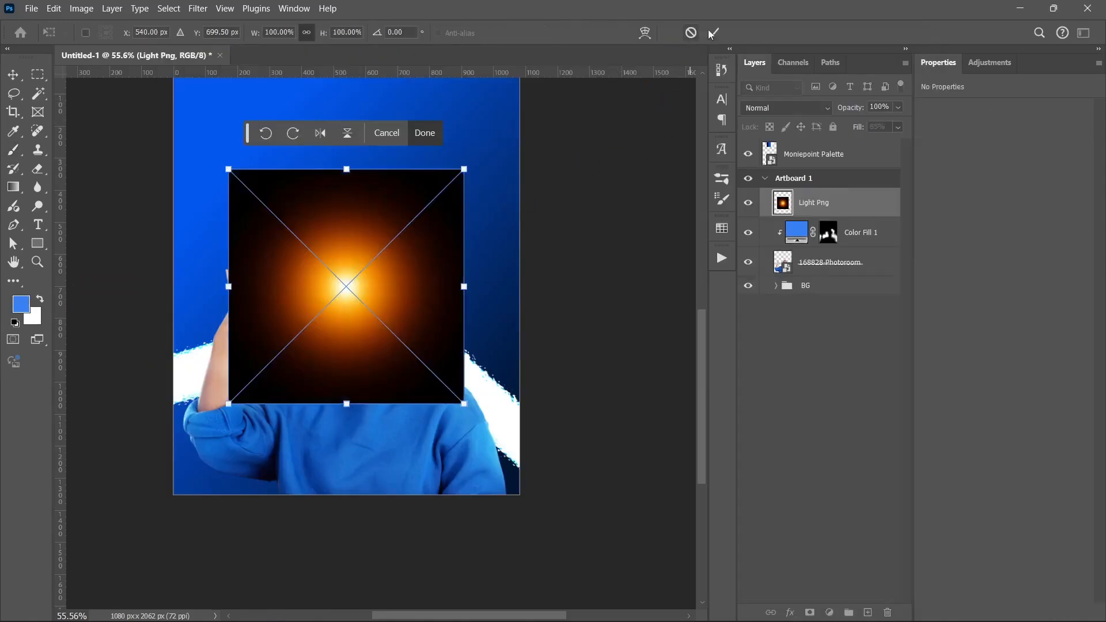
left_click(714, 32)
Shift the hue of the Light Png layer from orange to blue-violet with a Hue/Saturation adjustment.
key("ctrl+u")
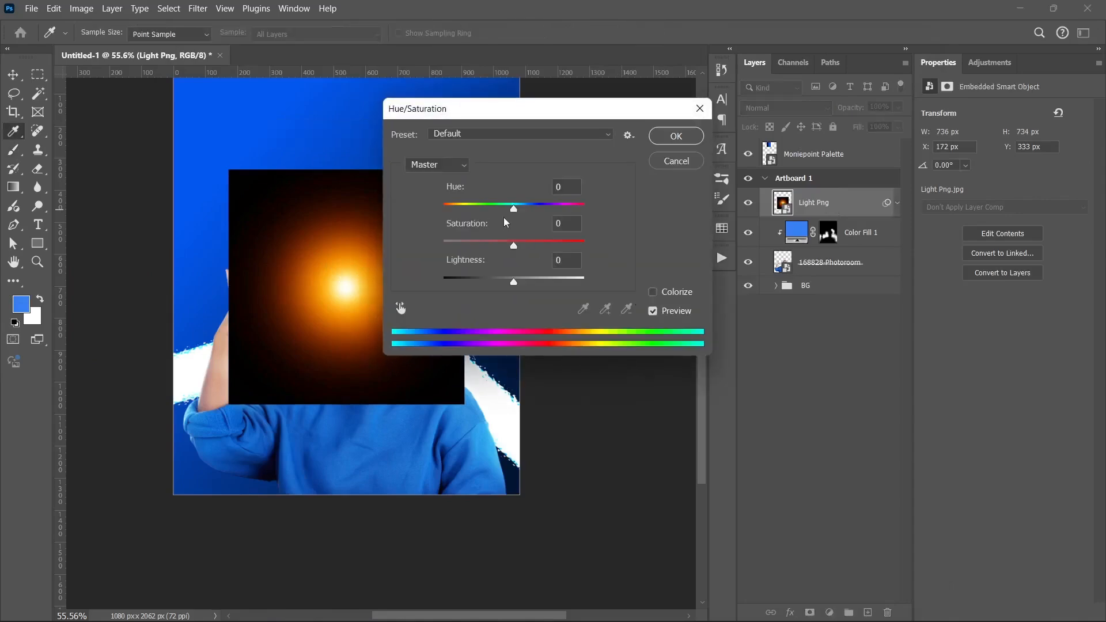
left_click_drag(513, 210, 452, 218)
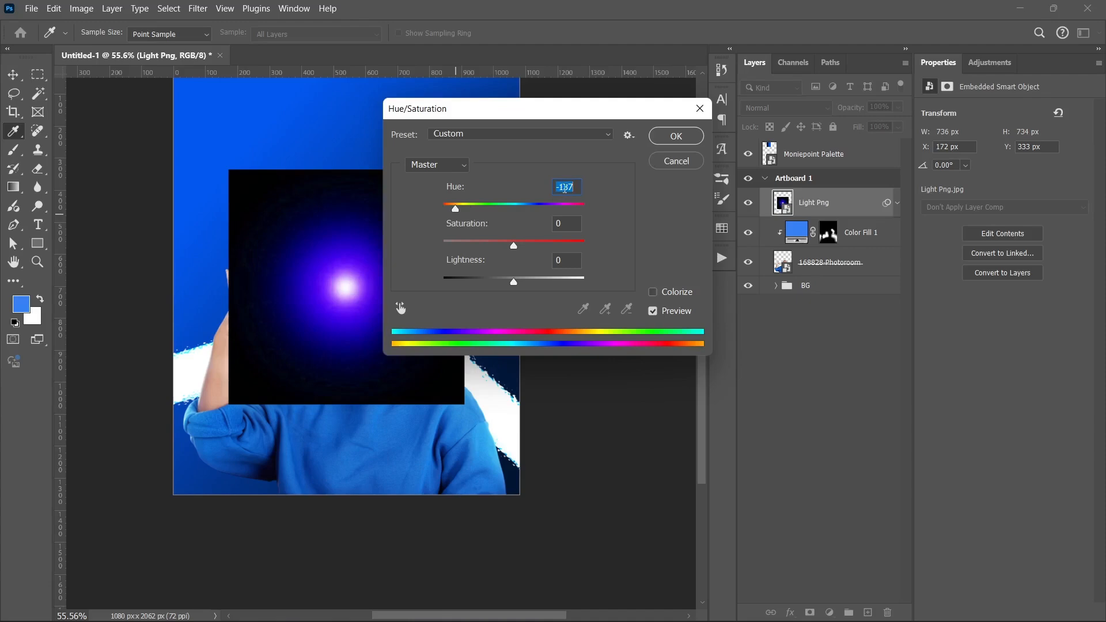
left_click(676, 138)
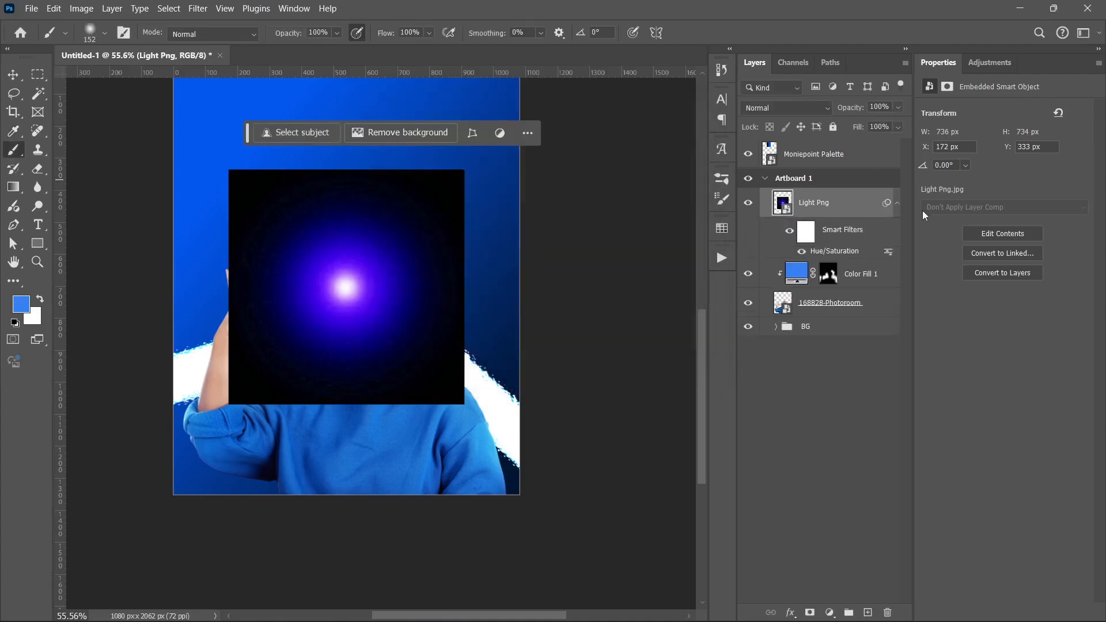
Scale the Light Png layer down to about 60% and place it near the lower corner beside the portrait's shoulder.
left_click(899, 203)
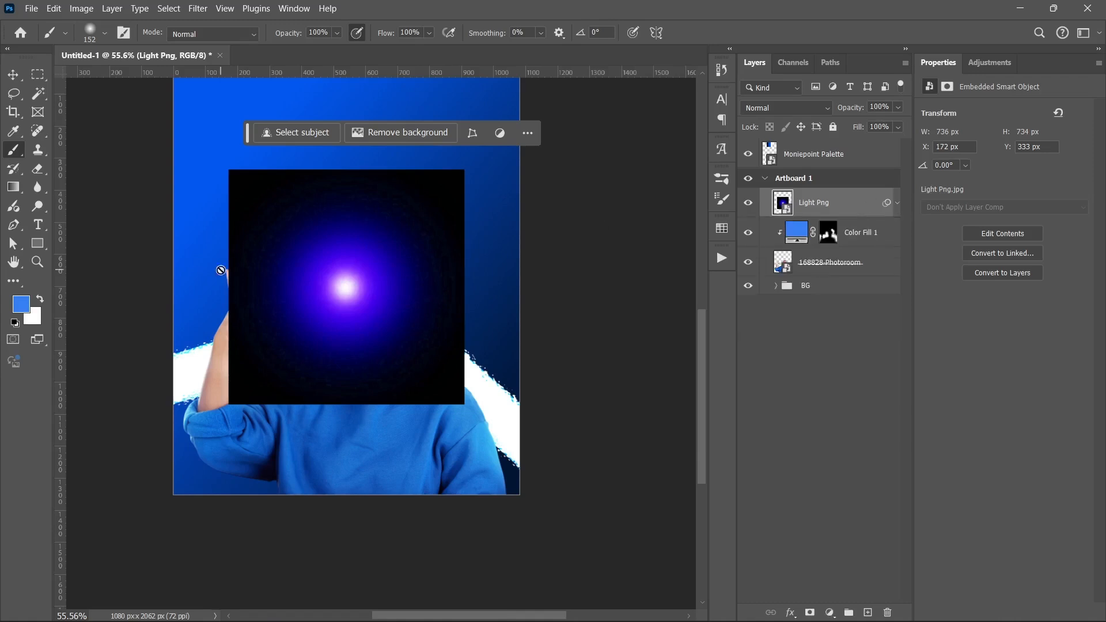
key("v")
mouse_move(331, 288)
left_mouse_down()
mouse_move(406, 327)
mouse_move(444, 365)
left_mouse_up()
key("ctrl+t")
key("ctrl+y")
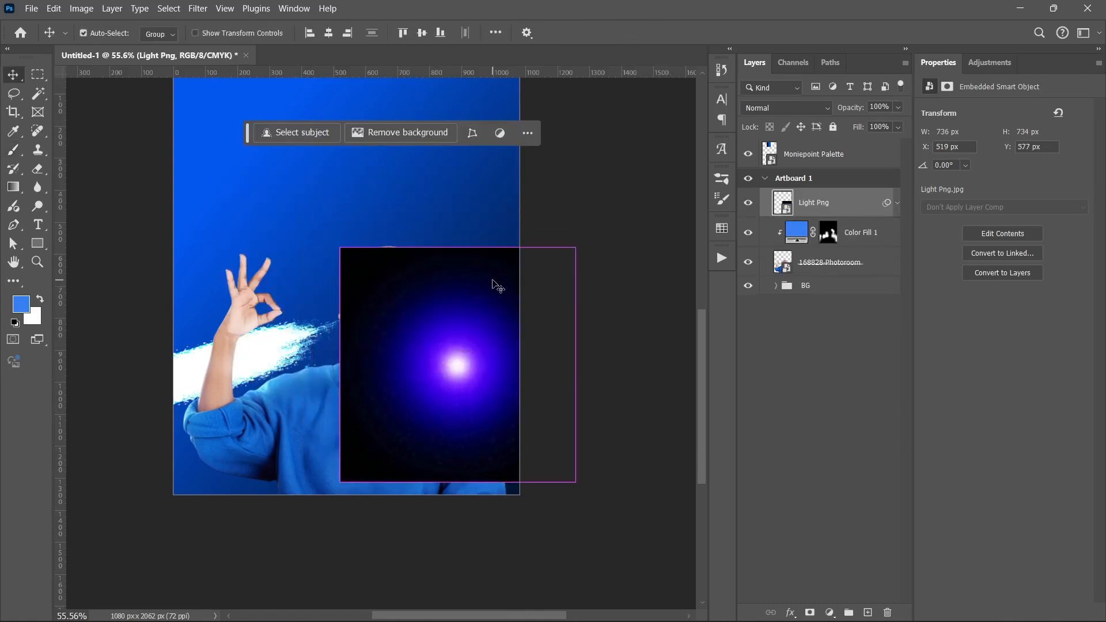
left_click_drag(575, 247, 481, 339)
left_click_drag(412, 422, 472, 400)
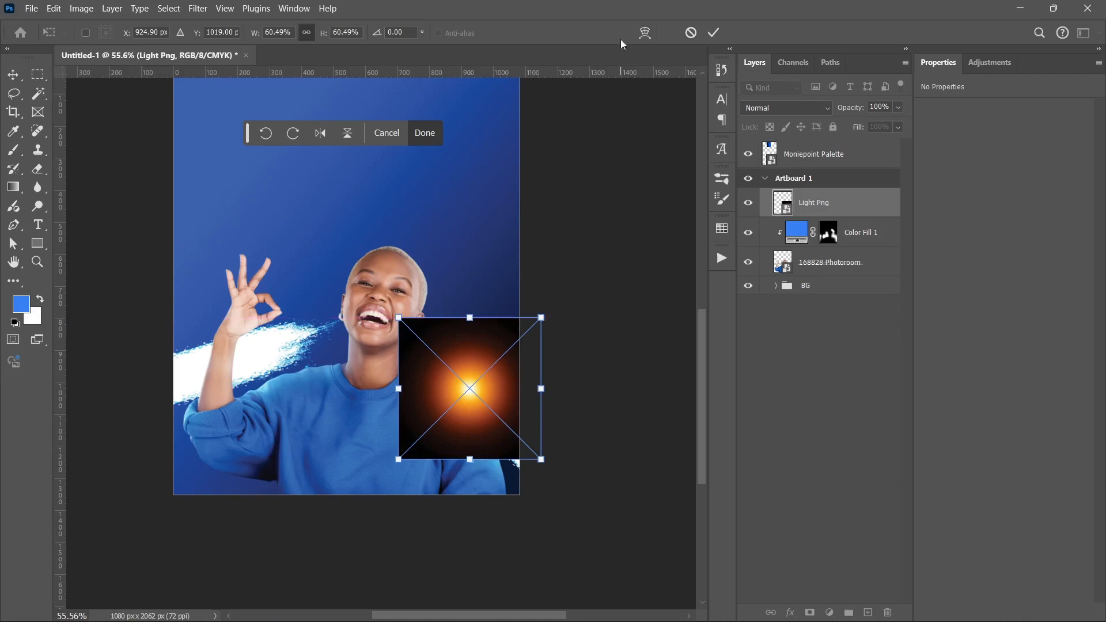
left_click(715, 33)
Set the Light Png layer's blend mode to Screen, compare it on and off, and position it over the sweater's shoulder.
left_click(787, 108)
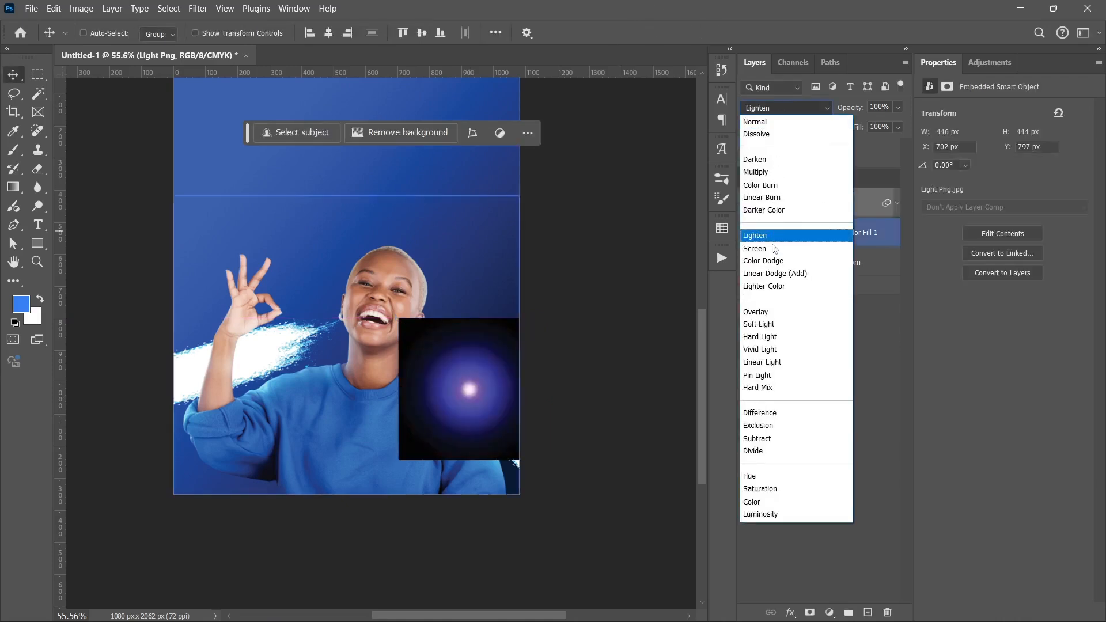
left_click(755, 248)
left_click_drag(455, 389, 496, 413)
scroll(487, 425, "up", 3)
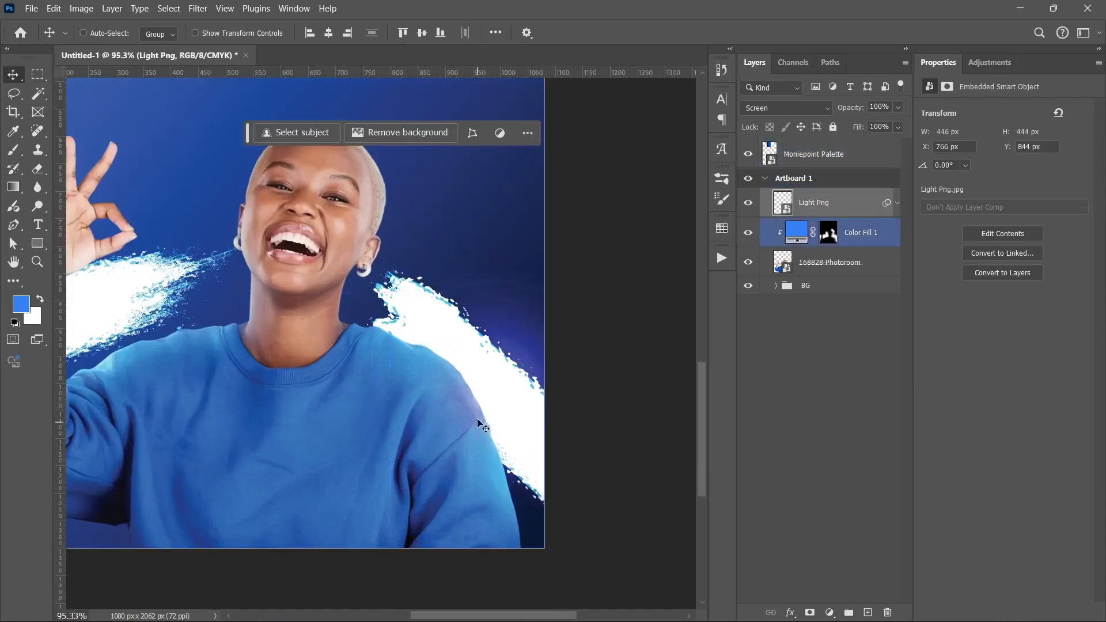
left_click(745, 203)
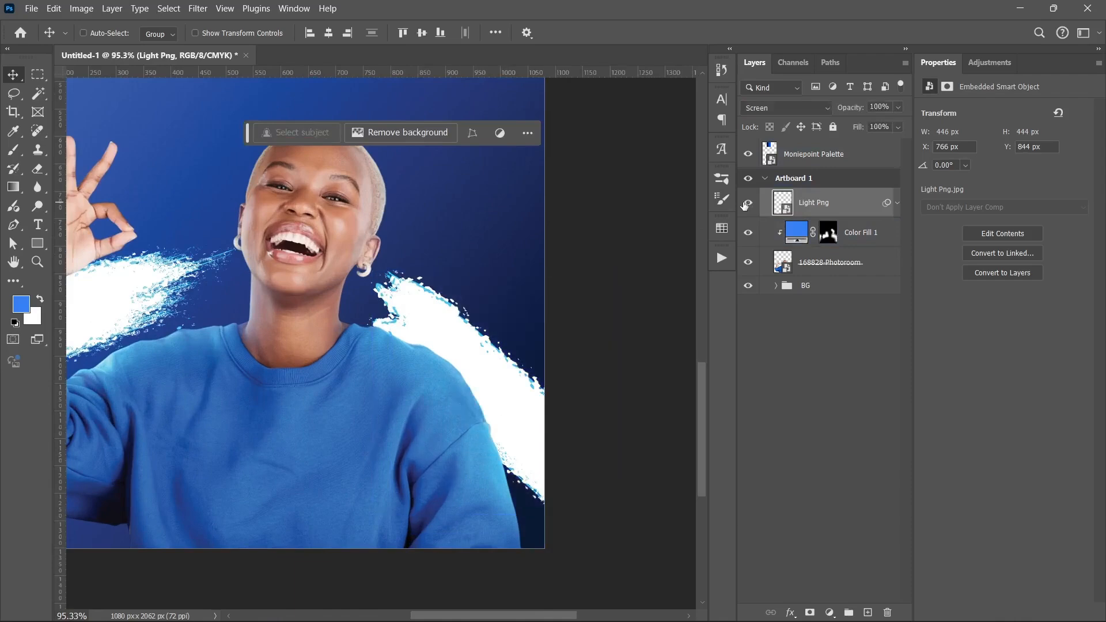
left_click(745, 206)
scroll(434, 432, "down", 3)
left_click_drag(447, 430, 404, 442)
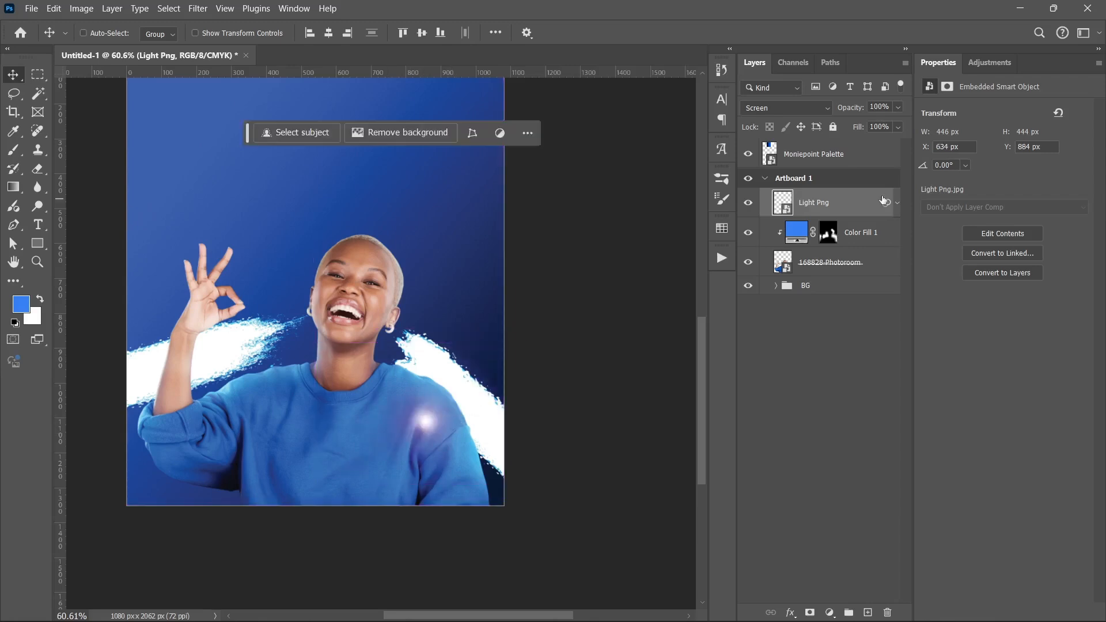
key("ctrl+u")
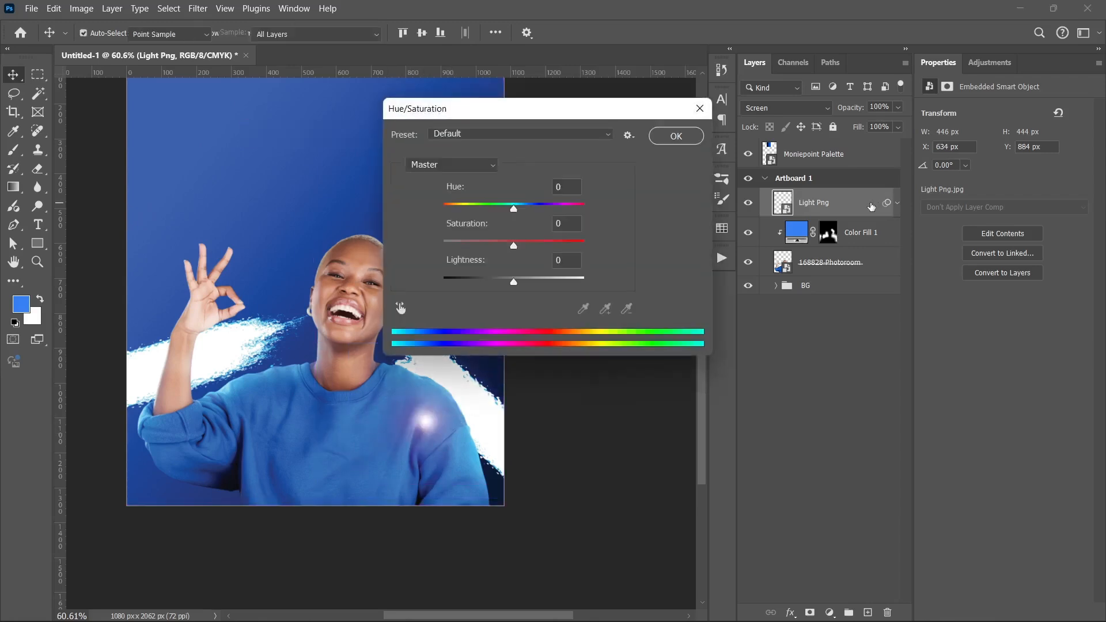
left_click_drag(511, 109, 599, 93)
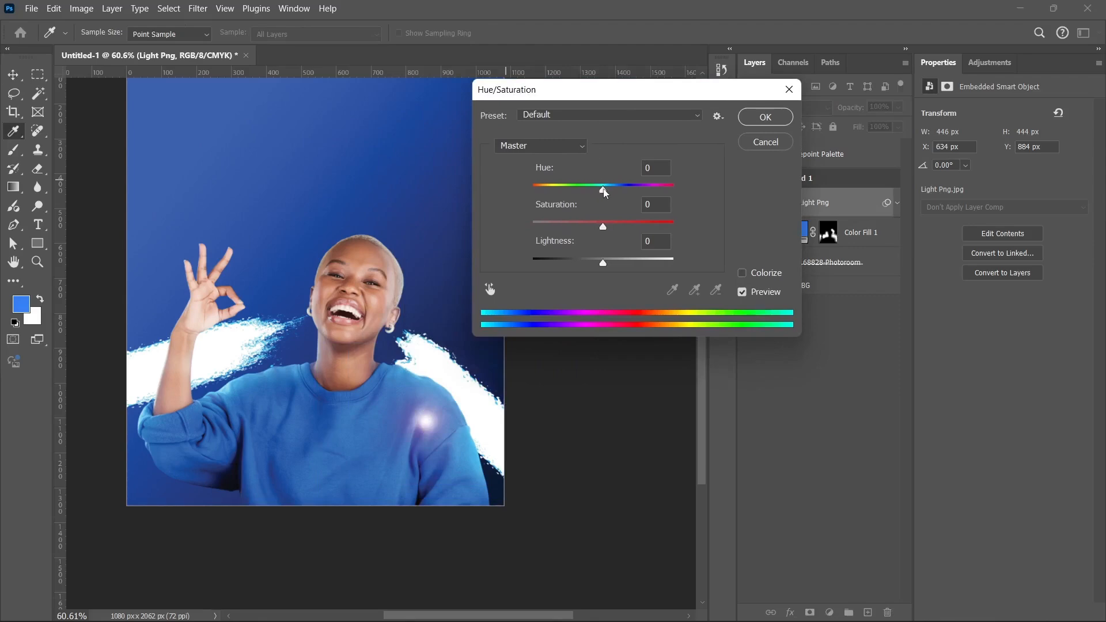
mouse_move(583, 195)
left_mouse_down()
mouse_move(518, 192)
mouse_move(579, 196)
left_mouse_up()
left_click(759, 144)
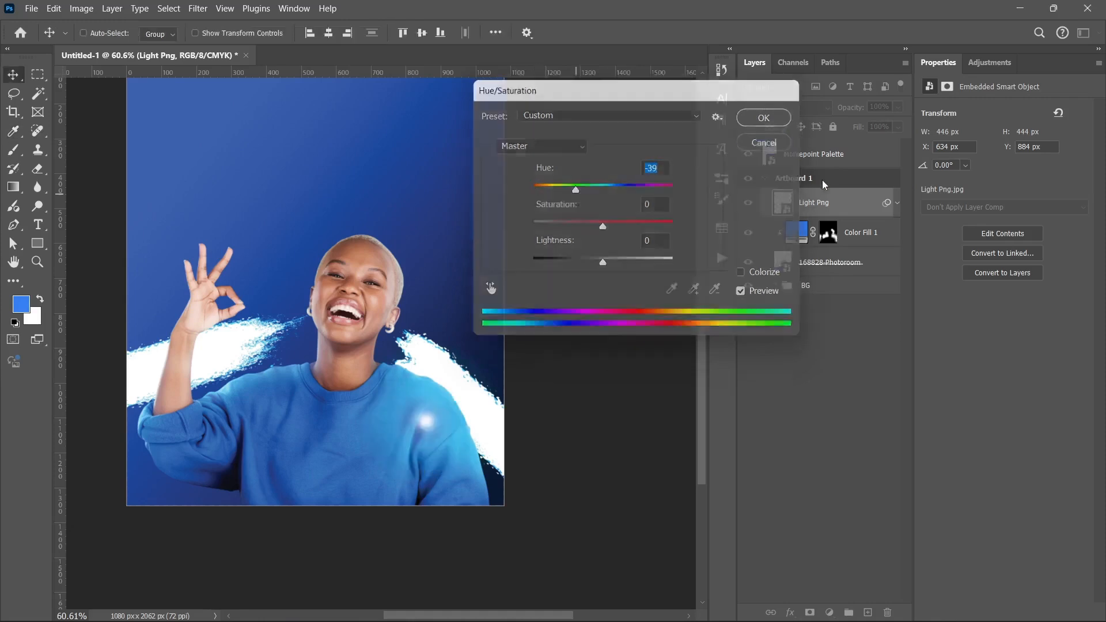
Remove the existing Hue/Saturation smart filter from the Light Png layer.
left_click(897, 205)
left_click(897, 204)
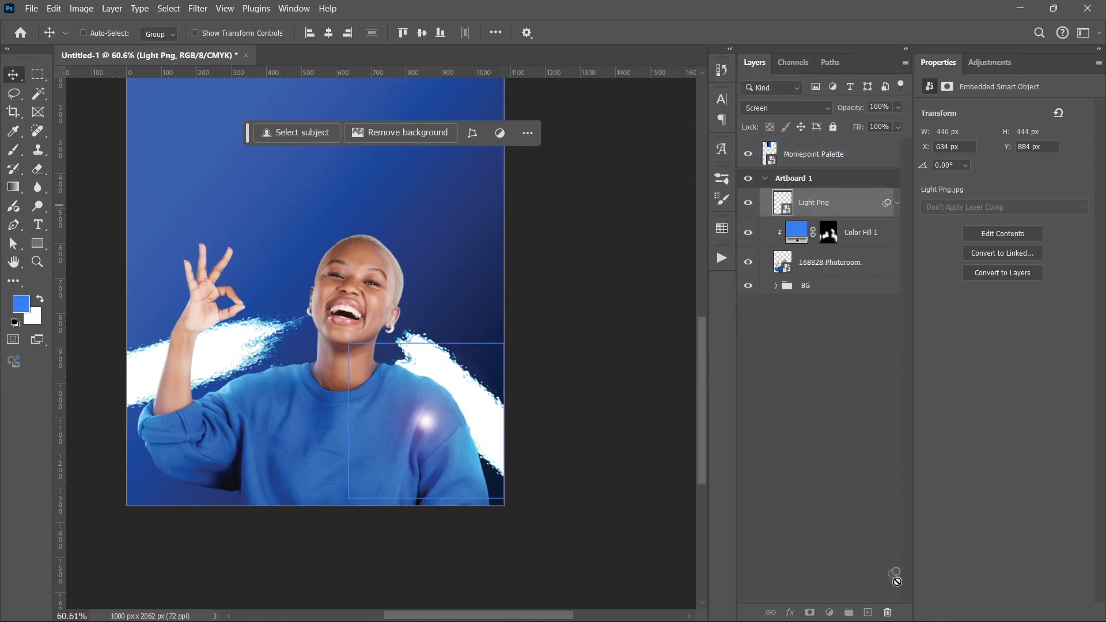
left_click_drag(888, 608, 888, 611)
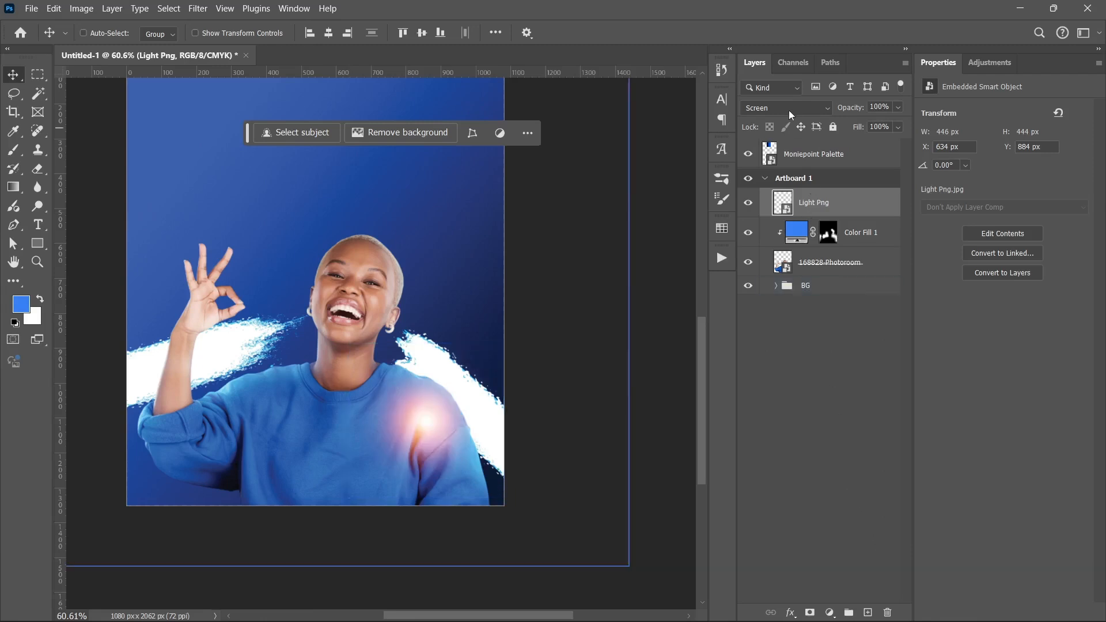
Move the light onto the sweater's chest and apply Hue/Saturation with Hue at +180.
left_click_drag(424, 429, 376, 433)
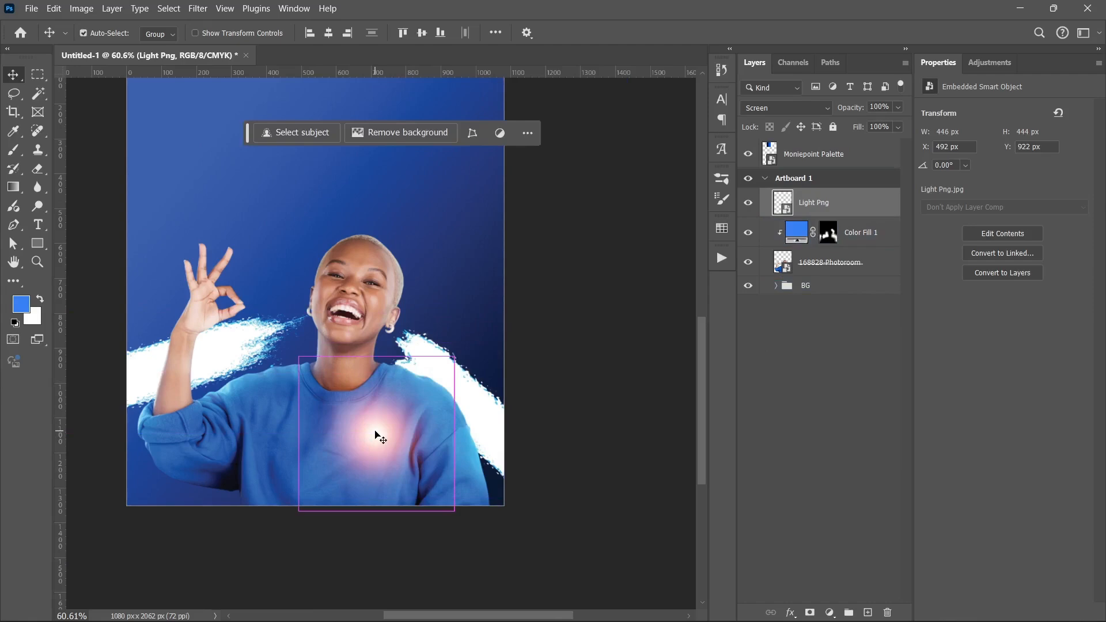
key("ctrl+u")
left_click_drag(601, 192, 676, 200)
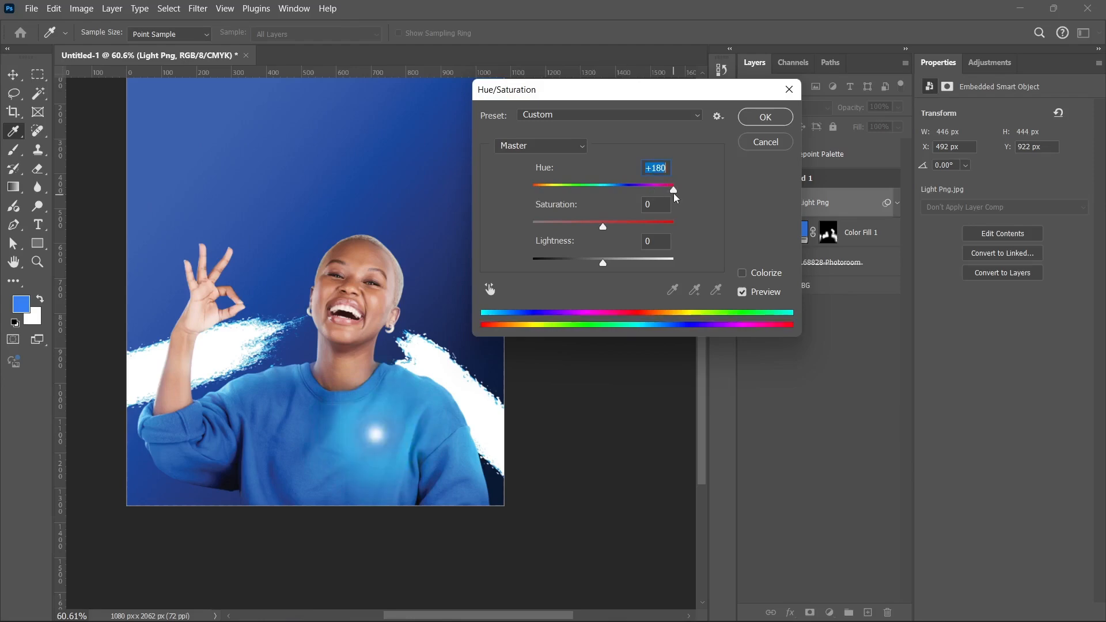
left_click(764, 117)
Place the blue light over the shoulder-side brush stroke, put a duplicate beside the raised arm, and collapse both layers' filter lists.
key("v")
left_click_drag(370, 437, 135, 380)
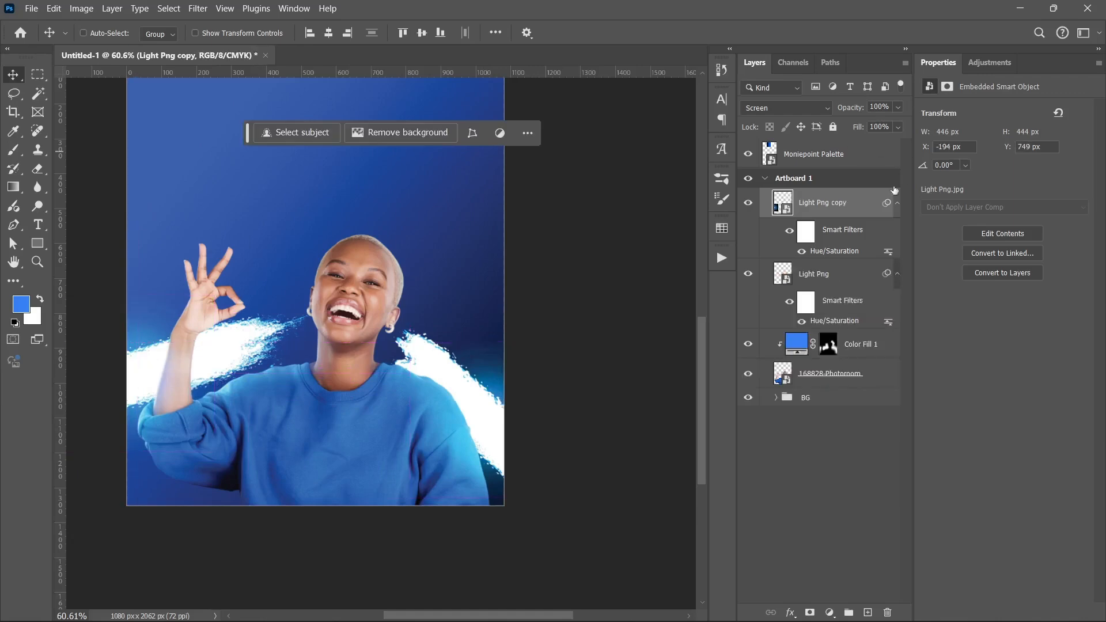
left_click(897, 273)
left_click(897, 202)
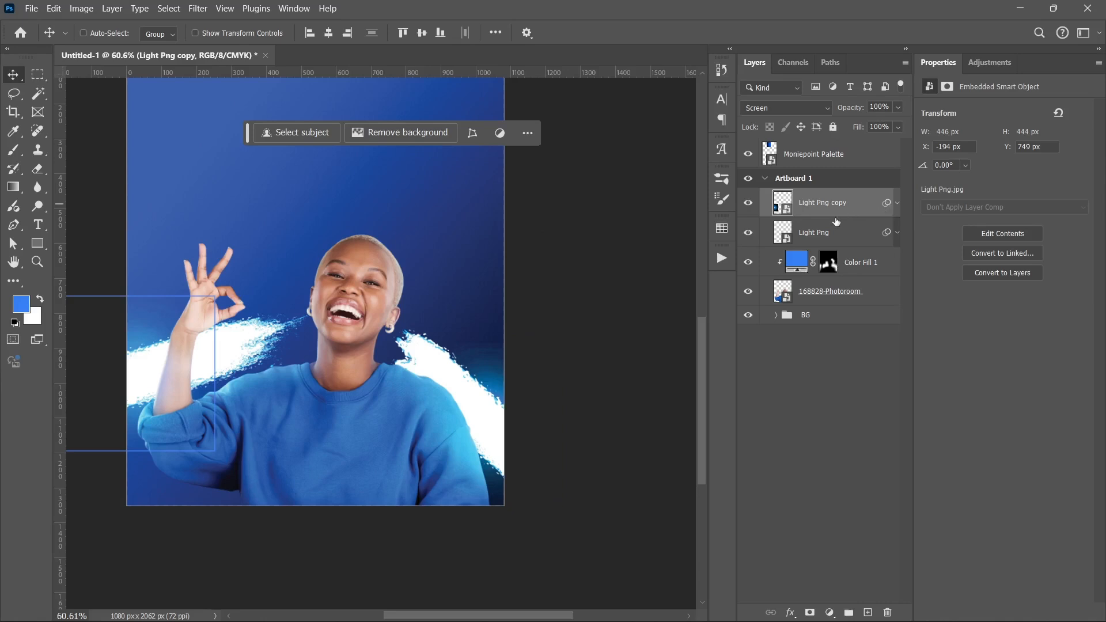
Move Light Png and Light Png copy together beneath the 168828-Photoroom portrait layer.
left_click(836, 232, "shift")
left_click_drag(835, 241, 826, 306)
left_click(813, 465)
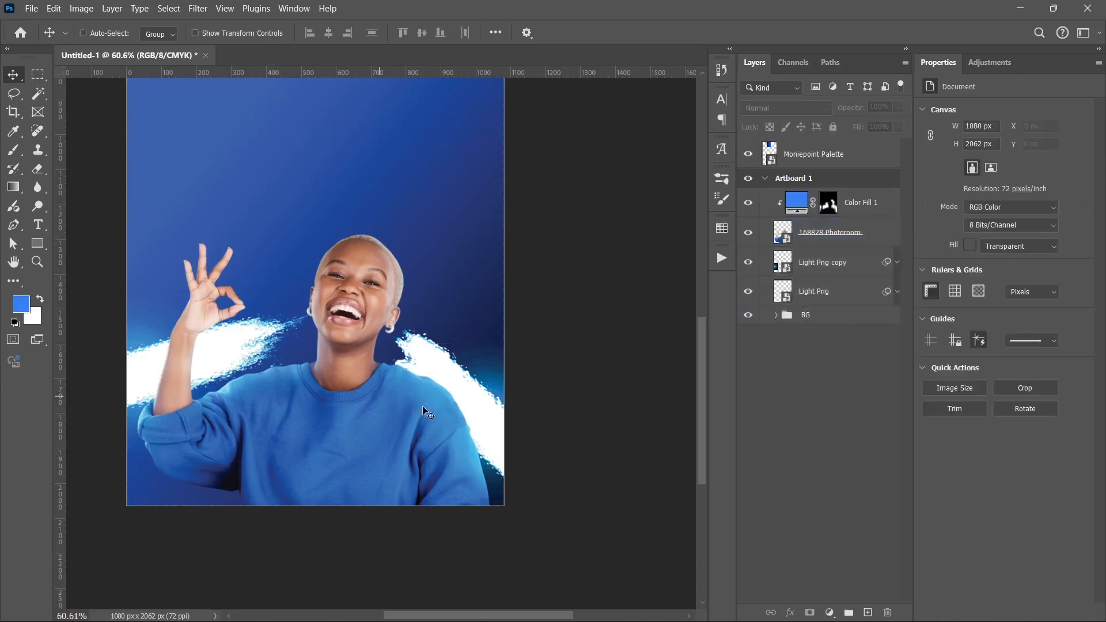
Fine-tune the position of the light glows behind the portrait and deselect the layers.
left_click(801, 271)
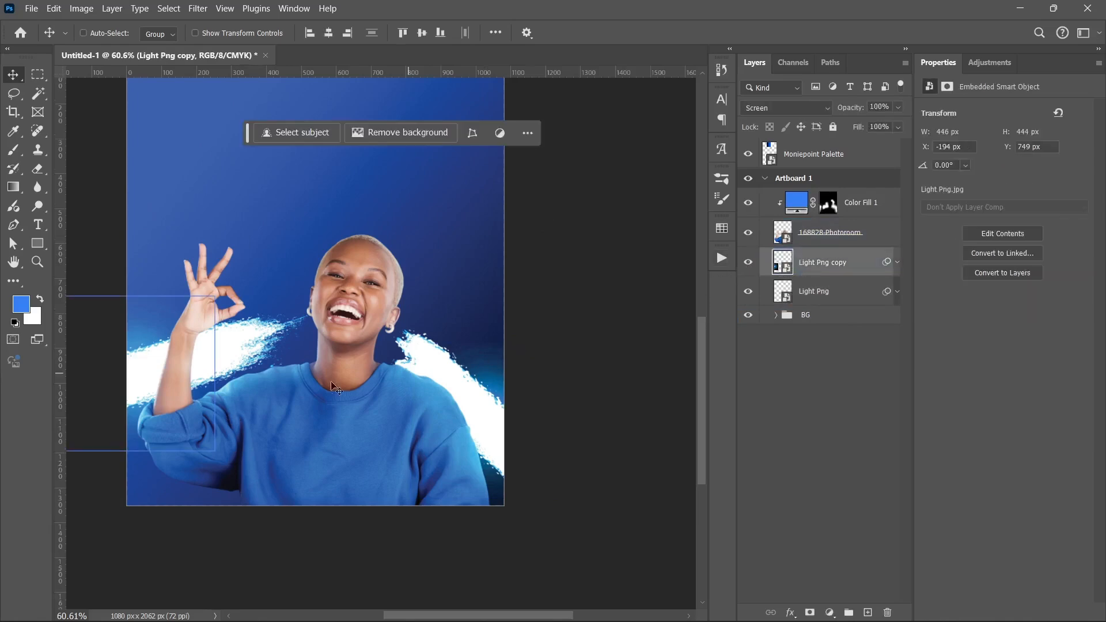
mouse_move(459, 390)
left_mouse_down()
mouse_move(478, 413)
mouse_move(472, 332)
mouse_move(418, 296)
mouse_move(508, 379)
mouse_move(492, 411)
mouse_move(414, 416)
left_mouse_up()
left_click(818, 289)
left_click(769, 437)
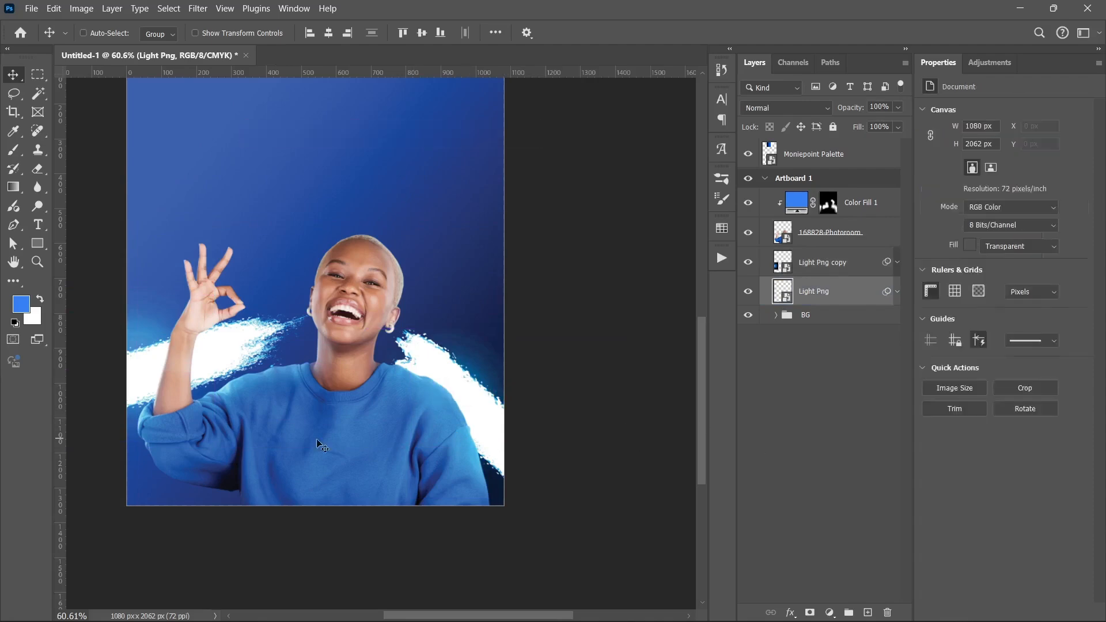
Open the Camera Raw Filter for the 168828-Photoroom portrait layer and set Contrast to +32.
scroll(312, 393, "down", 3)
scroll(369, 395, "up", 2)
scroll(343, 411, "up", 2)
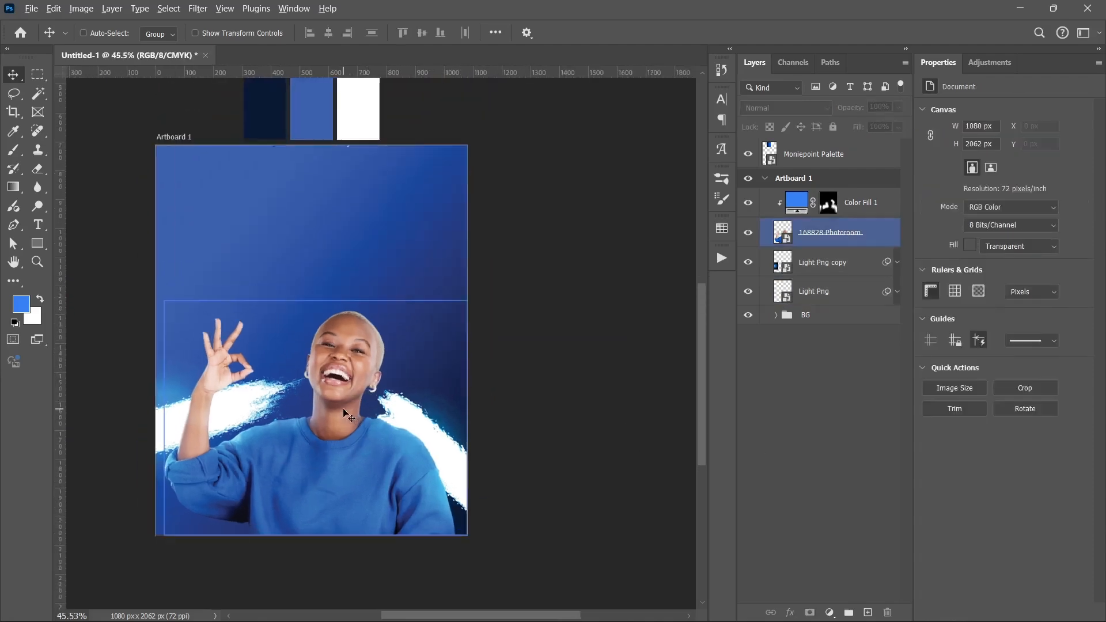
scroll(331, 398, "down", 2)
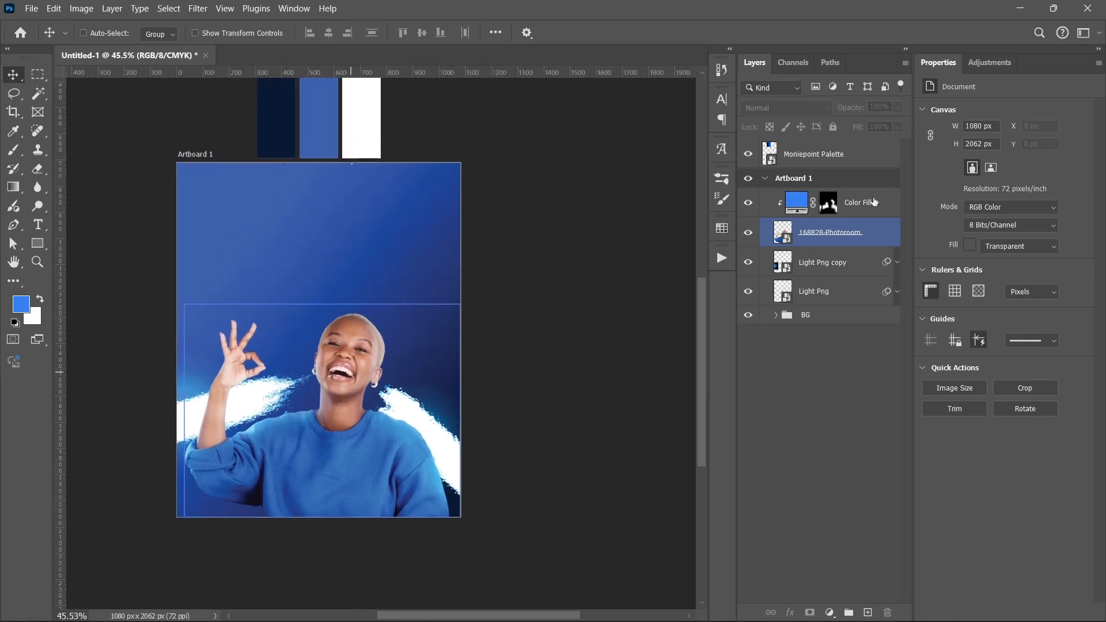
left_click(782, 236)
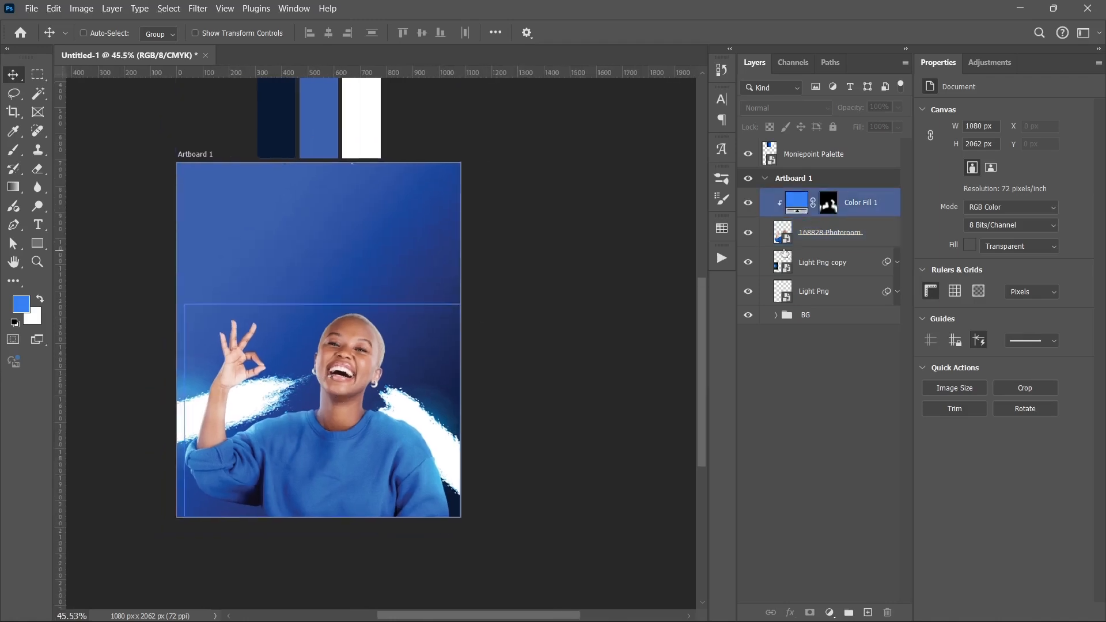
left_click(198, 8)
left_click(218, 111)
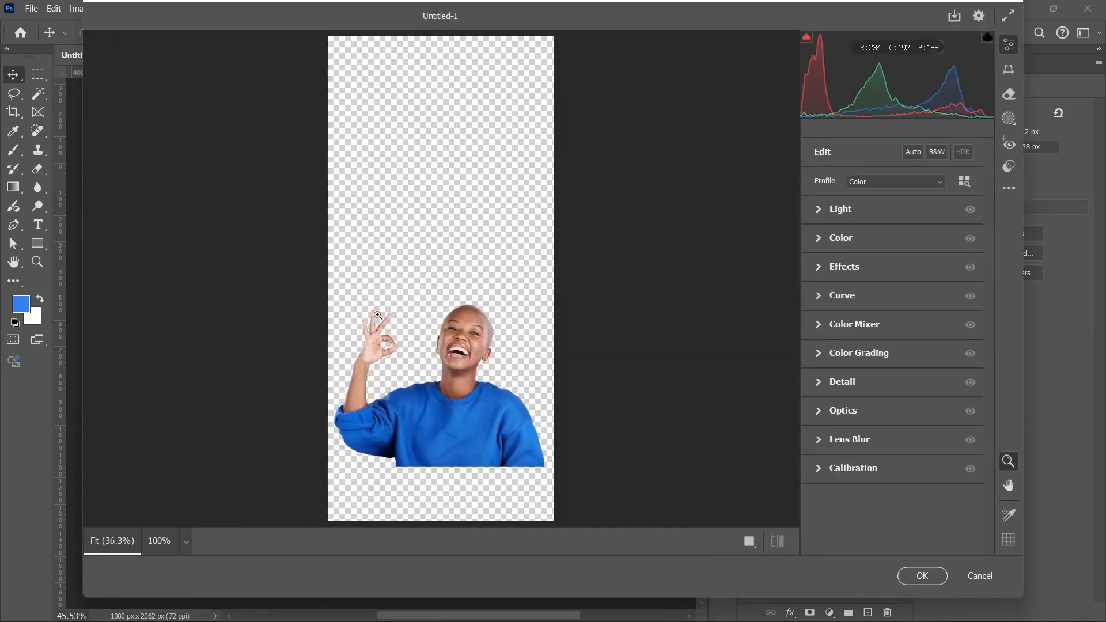
left_click_drag(425, 334, 461, 309)
left_click_drag(487, 350, 548, 239)
left_click(820, 210)
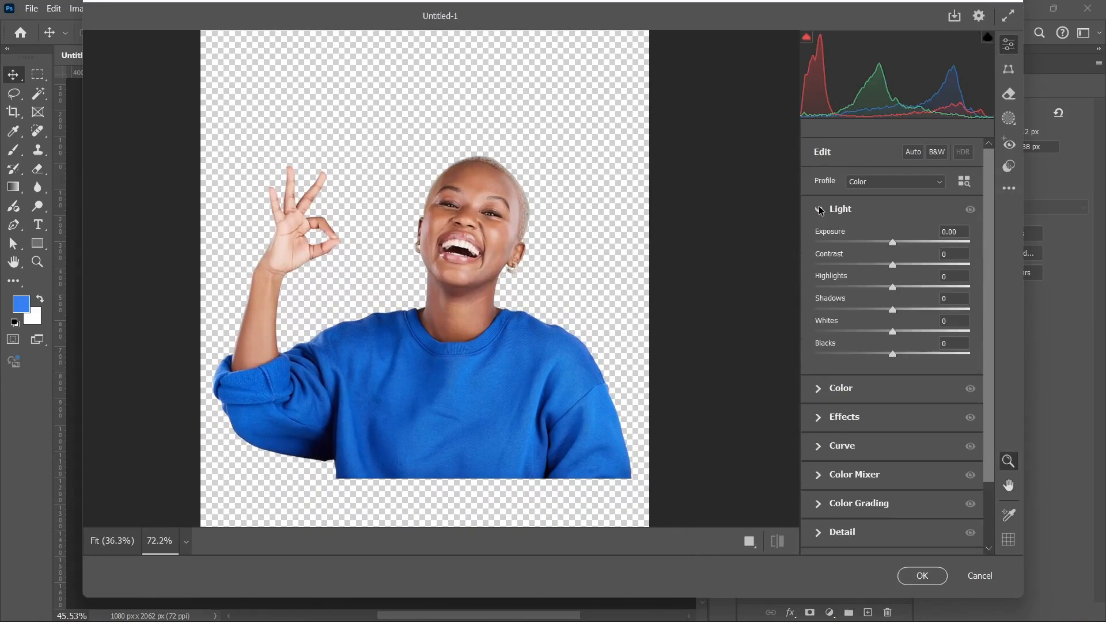
left_click_drag(893, 265, 917, 261)
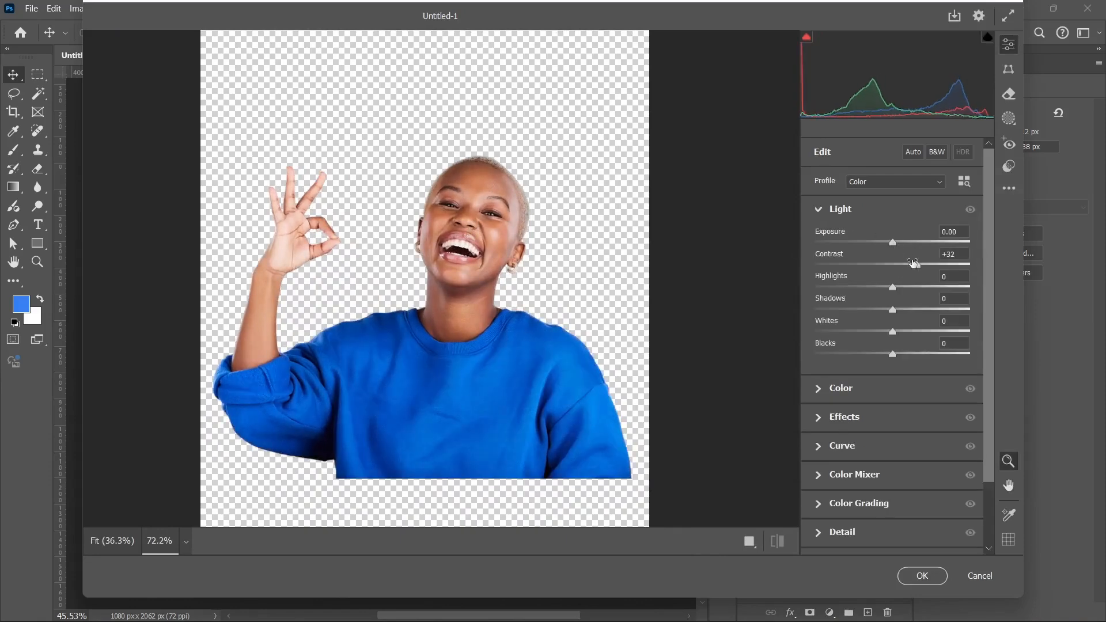
left_click(829, 209)
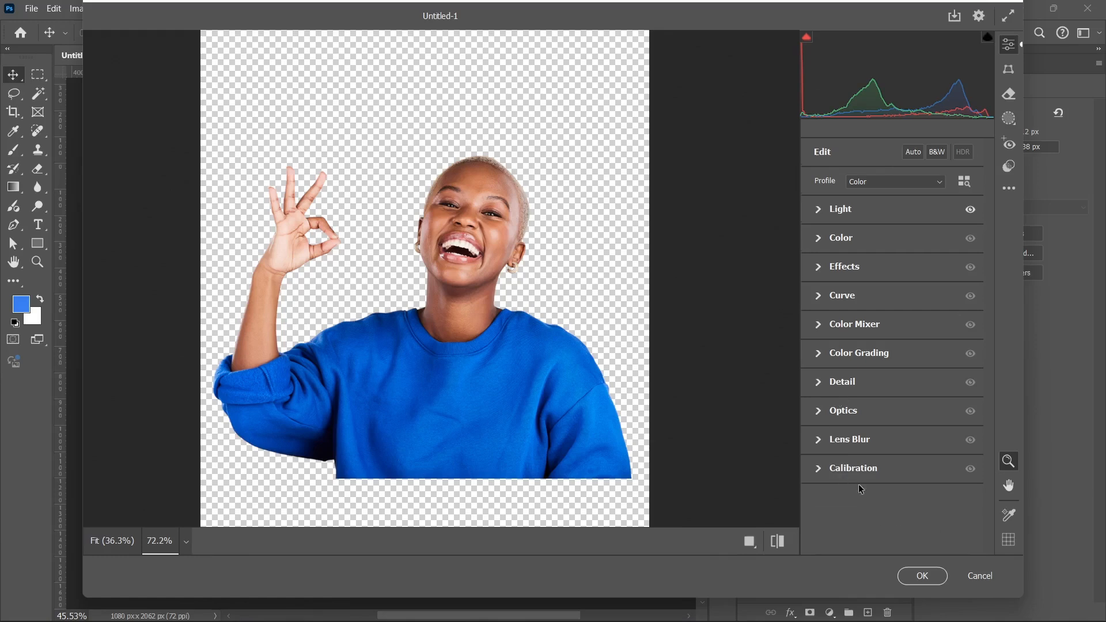
Set the Blue Primary Saturation to +23 and the Texture to +53 for the portrait.
left_click(852, 467)
left_click_drag(892, 542, 912, 542)
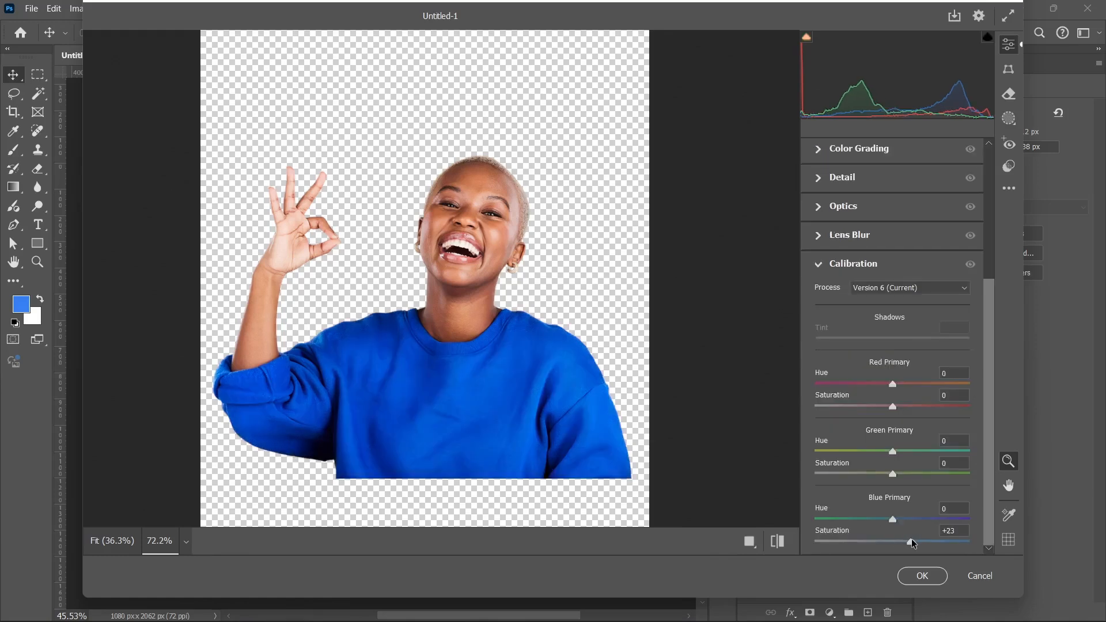
left_click(833, 267)
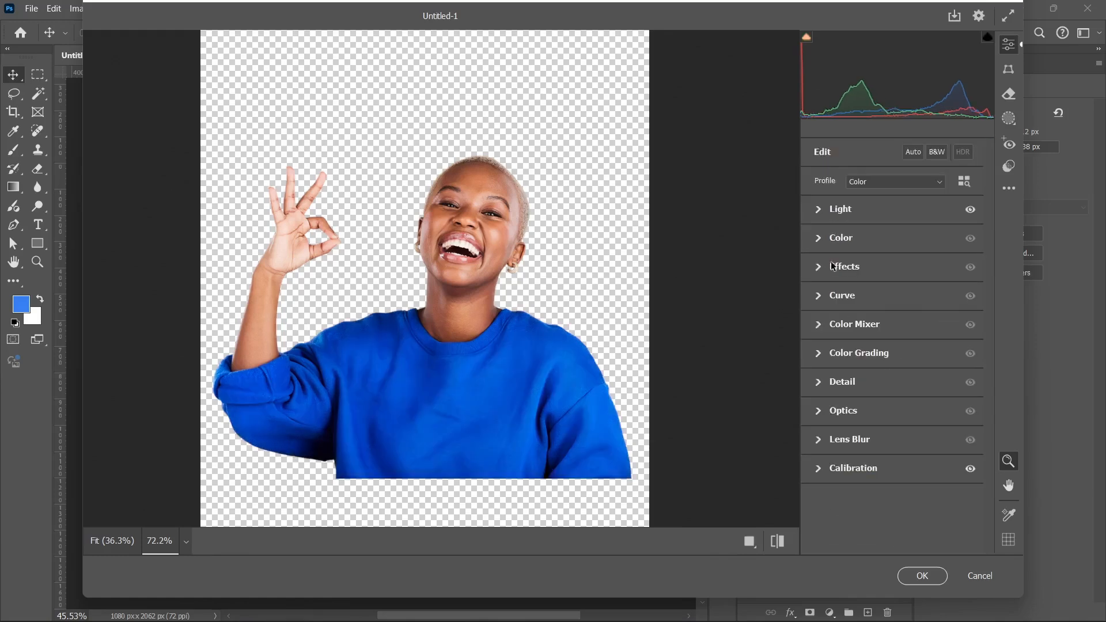
left_click(832, 267)
left_click_drag(913, 299, 935, 298)
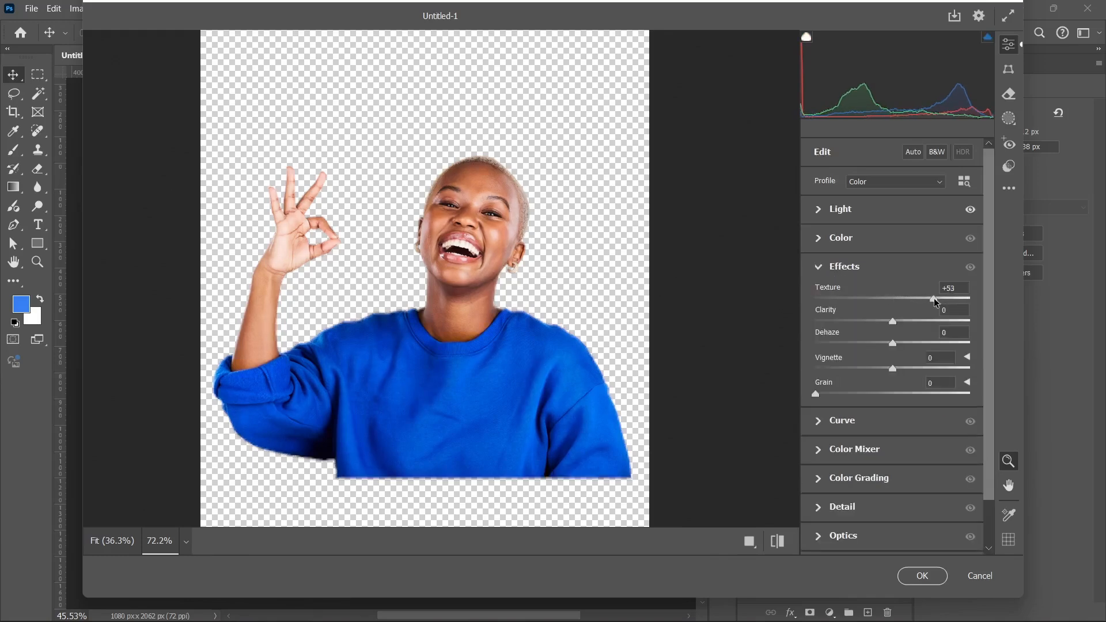
left_click(833, 266)
Set Sharpening to 25, apply the Camera Raw adjustments to the portrait, and collapse its smart filter list.
left_click(838, 385)
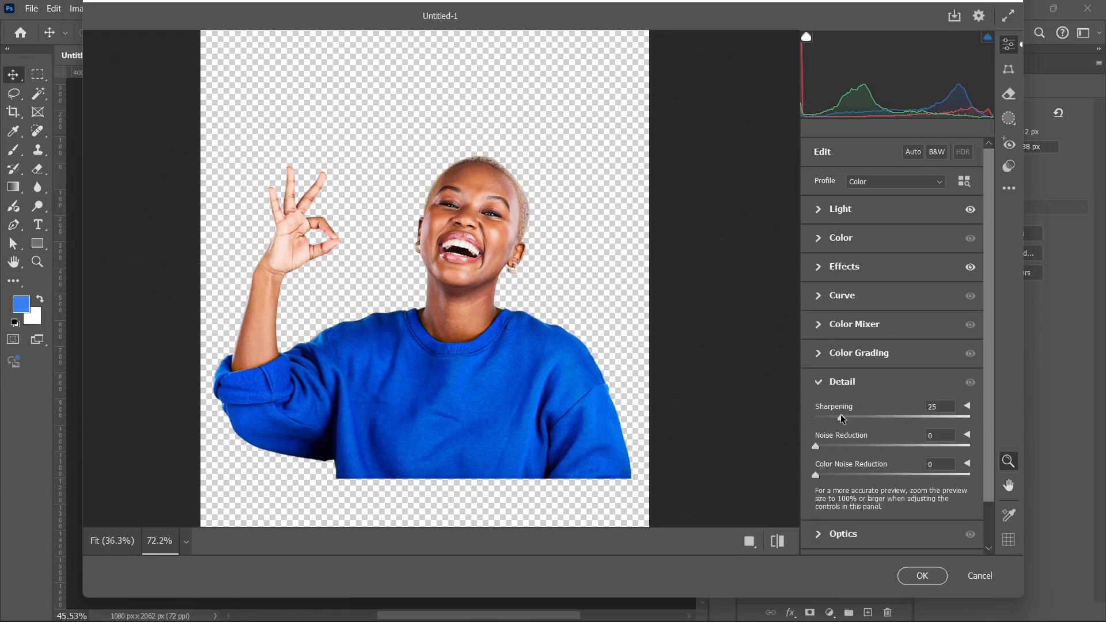
left_click(836, 386)
left_click(899, 582)
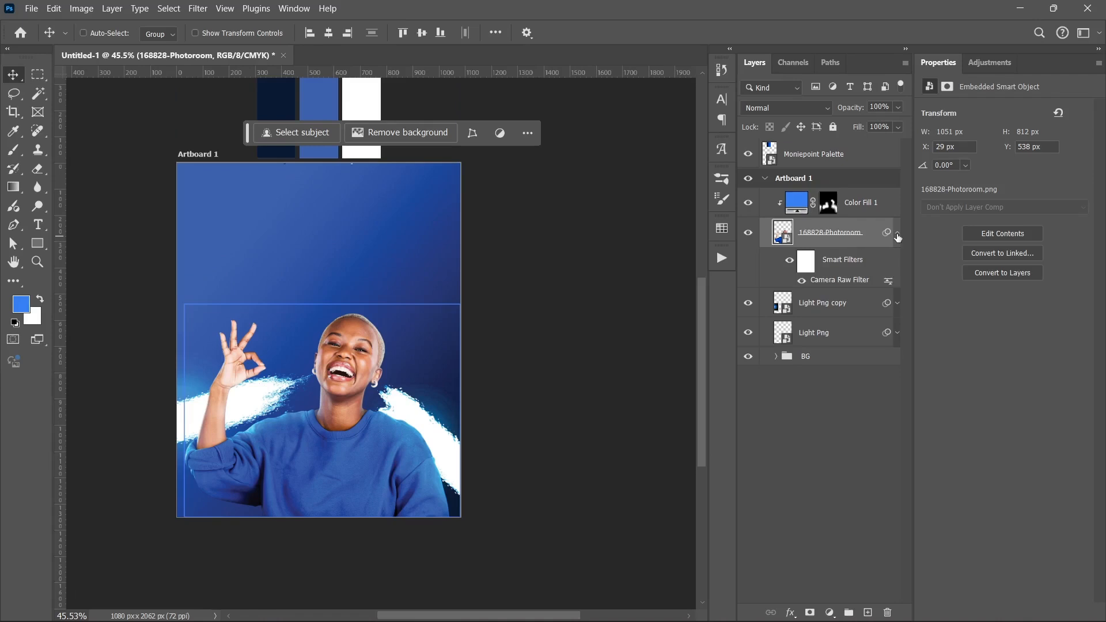
left_click(897, 233)
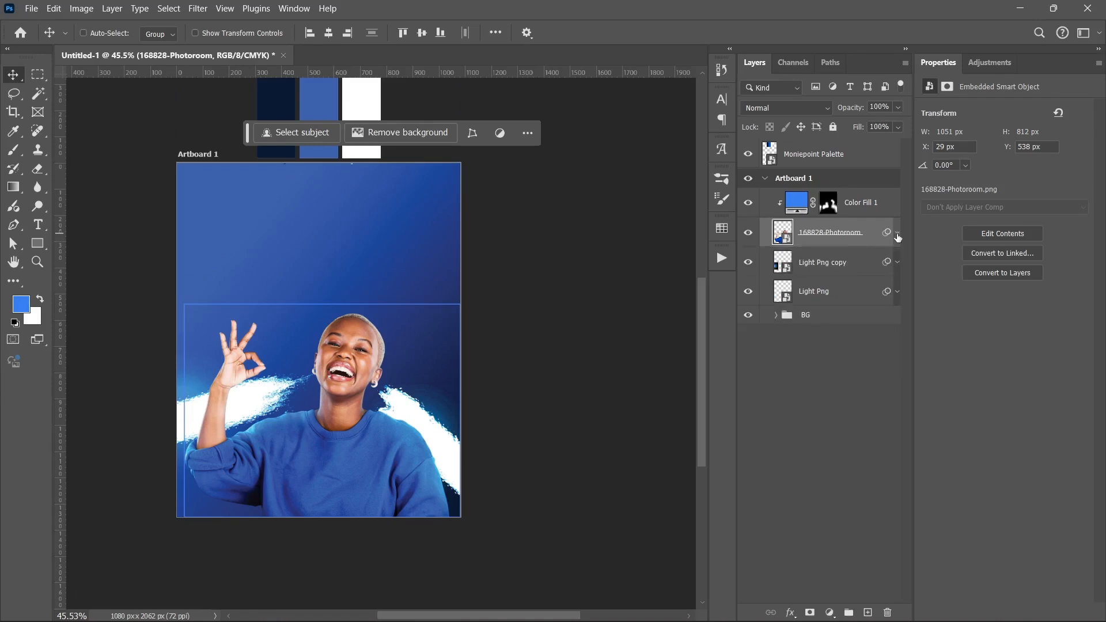
Group the layers from Light Png through Color Fill 1 and name the group SUBJECT.
left_click(796, 293)
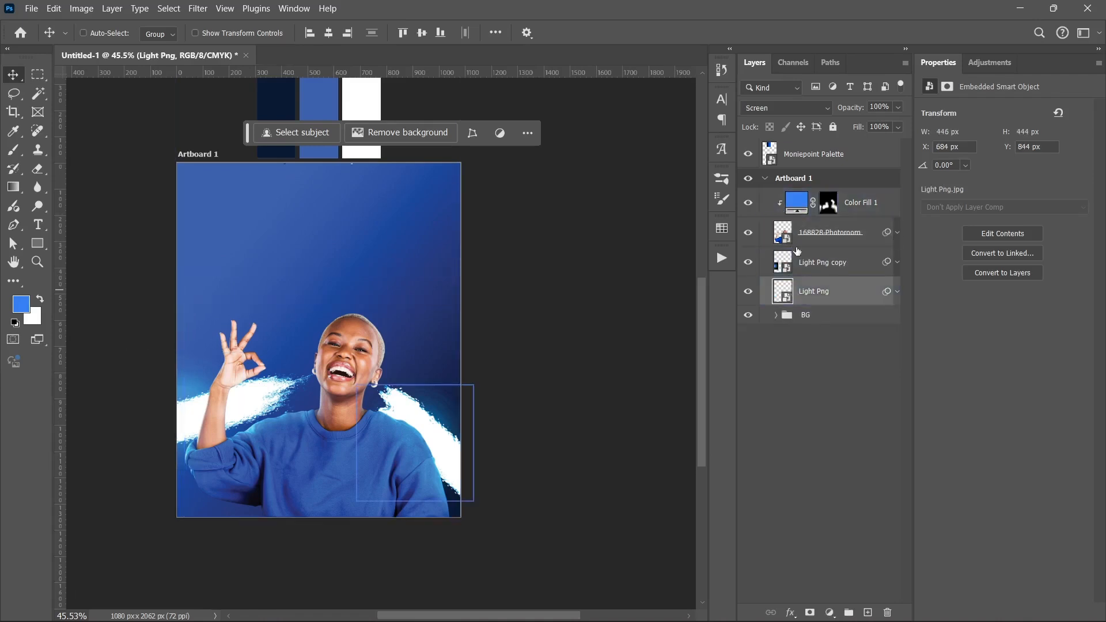
left_click(797, 202, "shift")
key("ctrl+g")
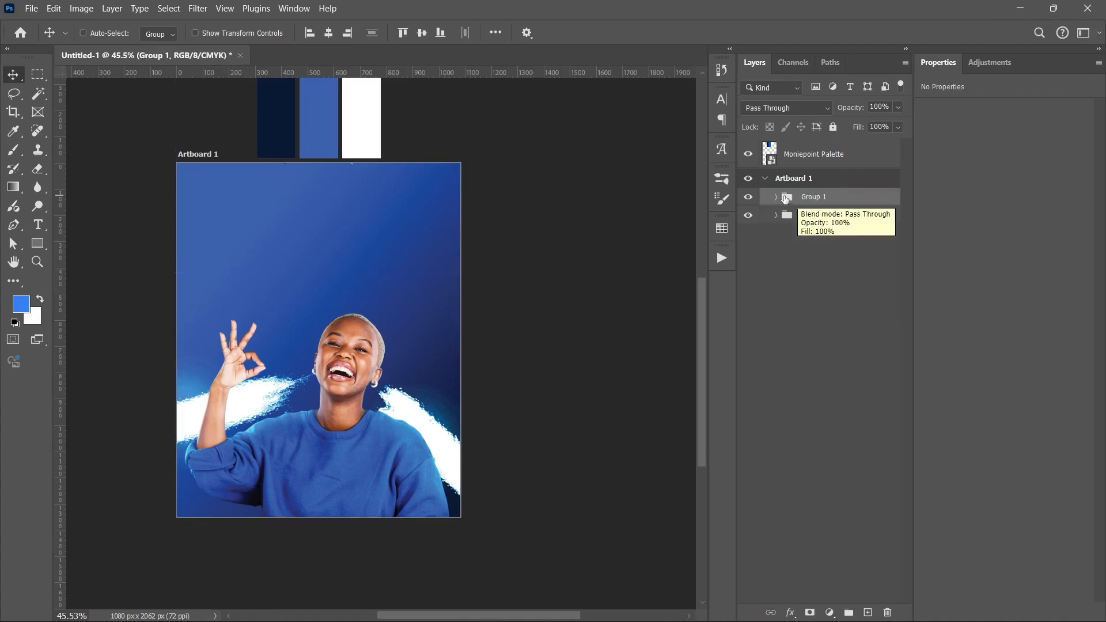
double_click(814, 196)
type("SUBJECT")
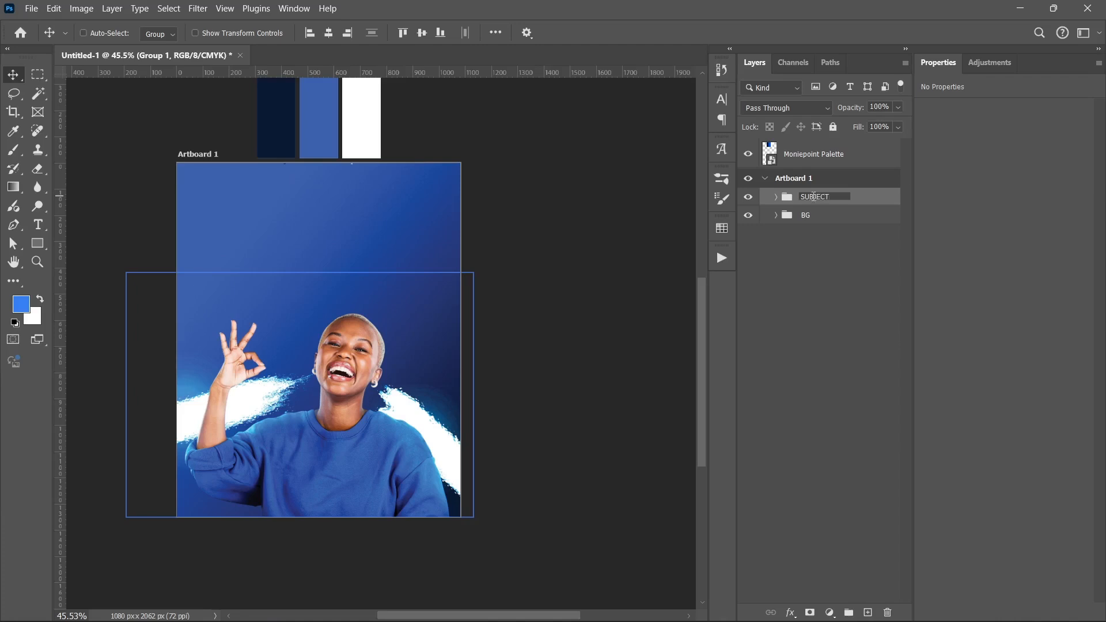
Place the Moniepoint Logo image from the Moniepoint Assets folder near the artboard's upper-left corner.
key("Return")
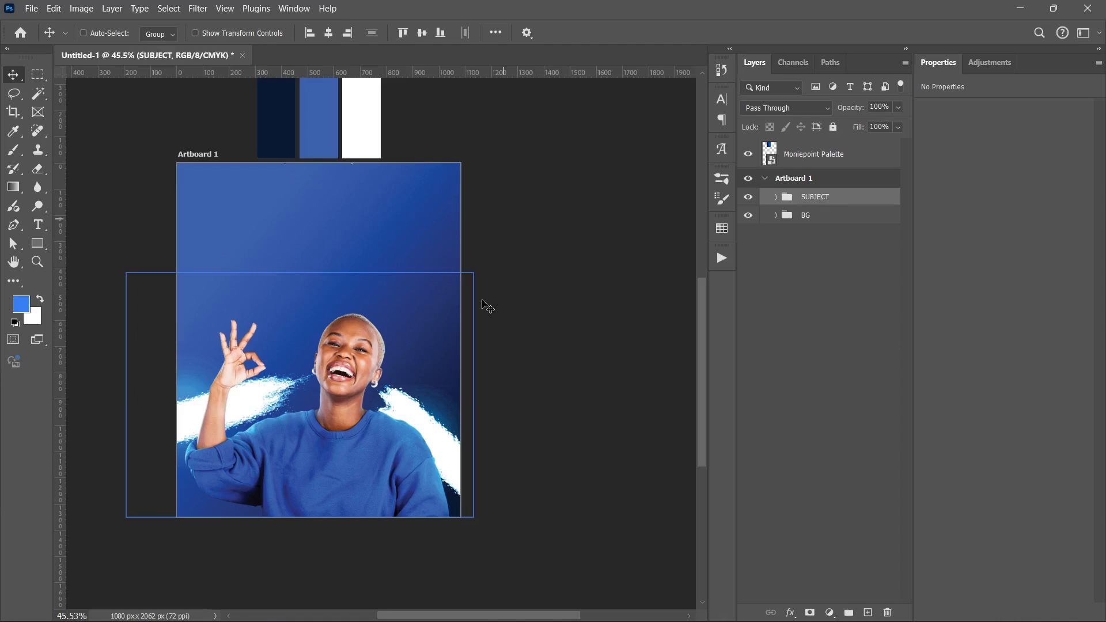
mouse_move(481, 618)
left_click(436, 616)
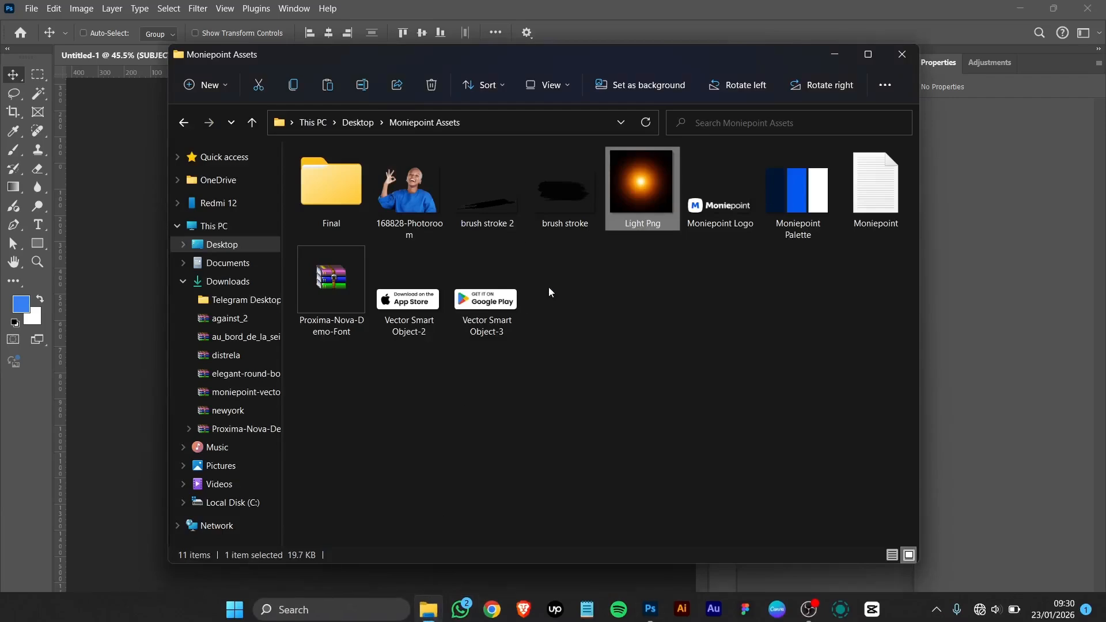
left_click(739, 188)
left_click_drag(716, 199, 123, 314)
left_click_drag(318, 344, 229, 192)
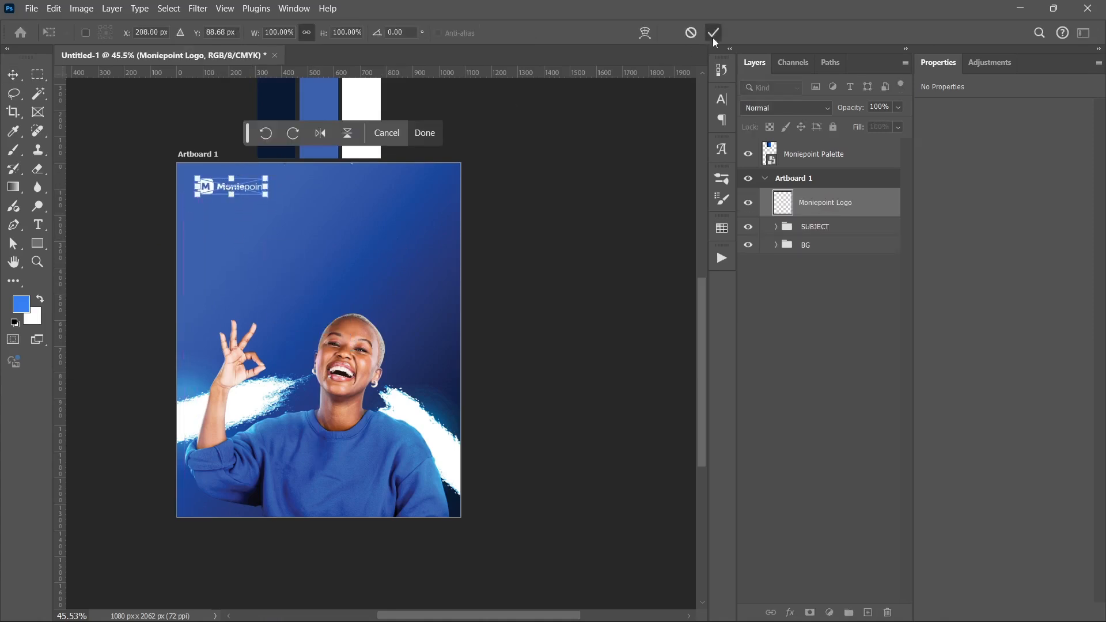
left_click(714, 33)
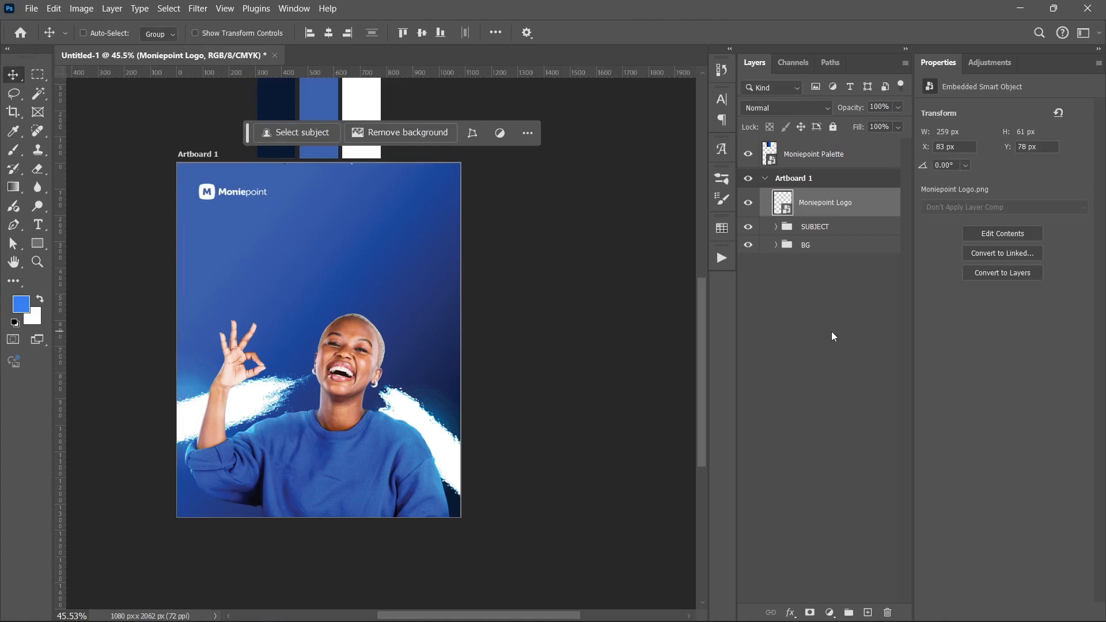
Nudge the Moniepoint logo right and slightly up to X 111 px, Y 74 px.
key("shift+Right")
key("shift+Right")
key("Right")
key("Right")
key("Right")
key("Right")
key("Right")
key("Right")
key("Right")
key("Right")
key("Down")
key("Down")
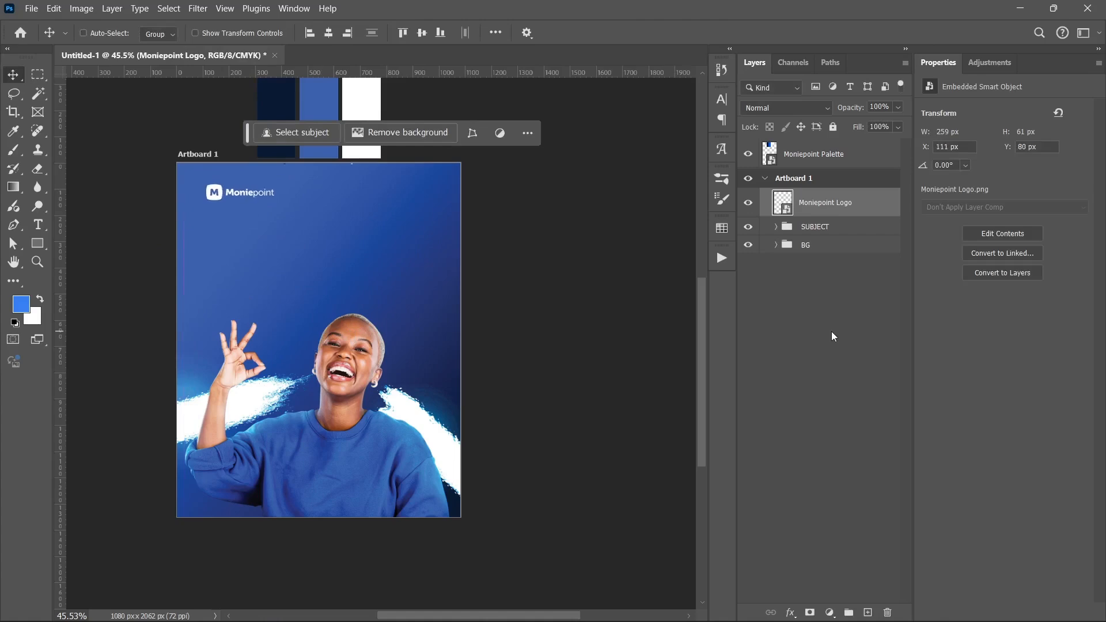
key("Up")
key("Up")
key("Up")
key("Up")
key("Up")
key("Up")
Compare the flyer's colors with and without the CMYK proof preview, leaving the preview off.
key("ctrl+y")
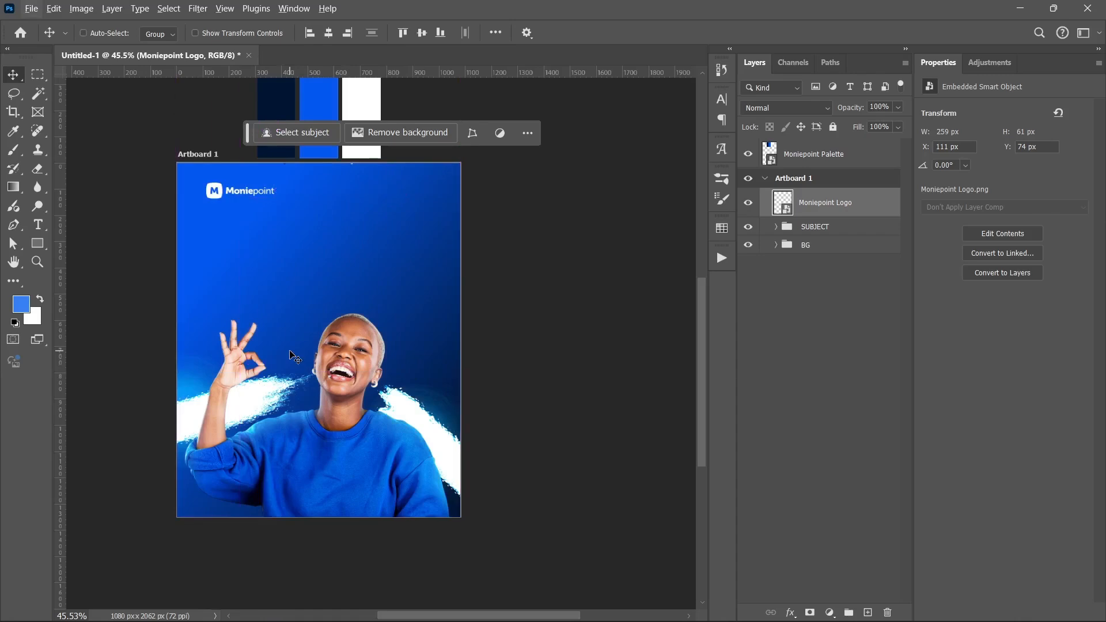
scroll(312, 410, "up", 3)
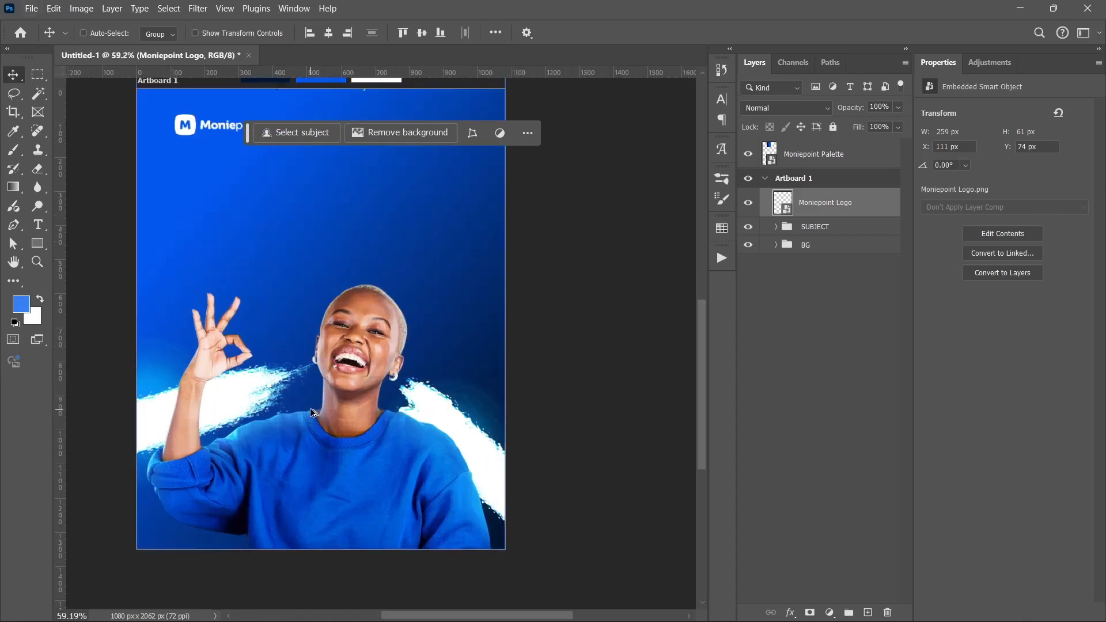
scroll(310, 408, "down", 5)
scroll(310, 408, "up", 2)
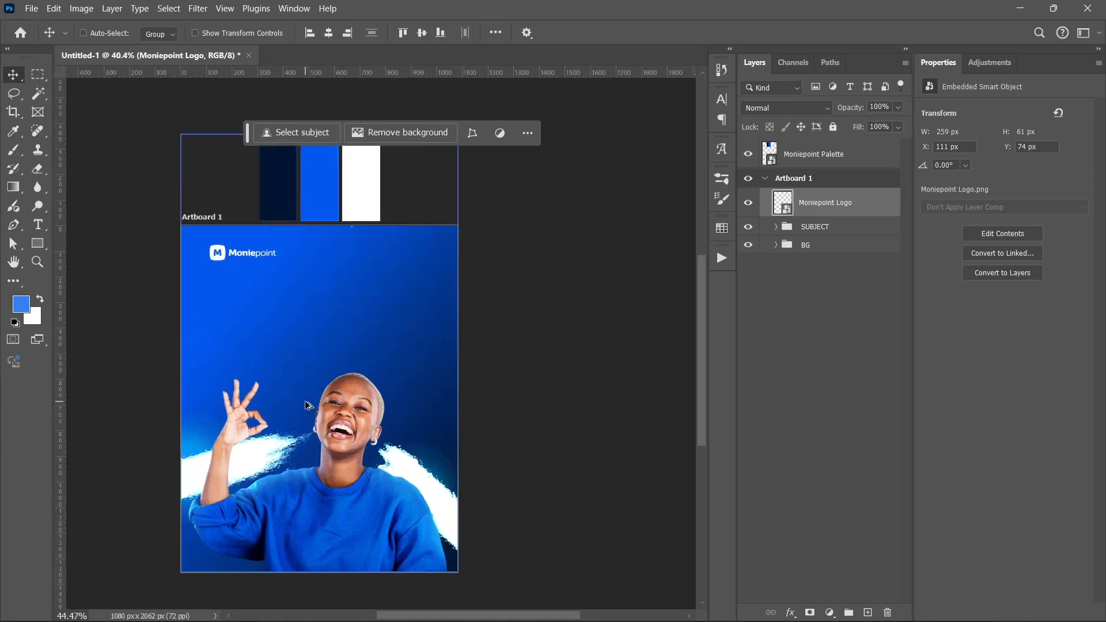
left_click_drag(310, 408, 310, 387)
left_click_drag(297, 347, 326, 350)
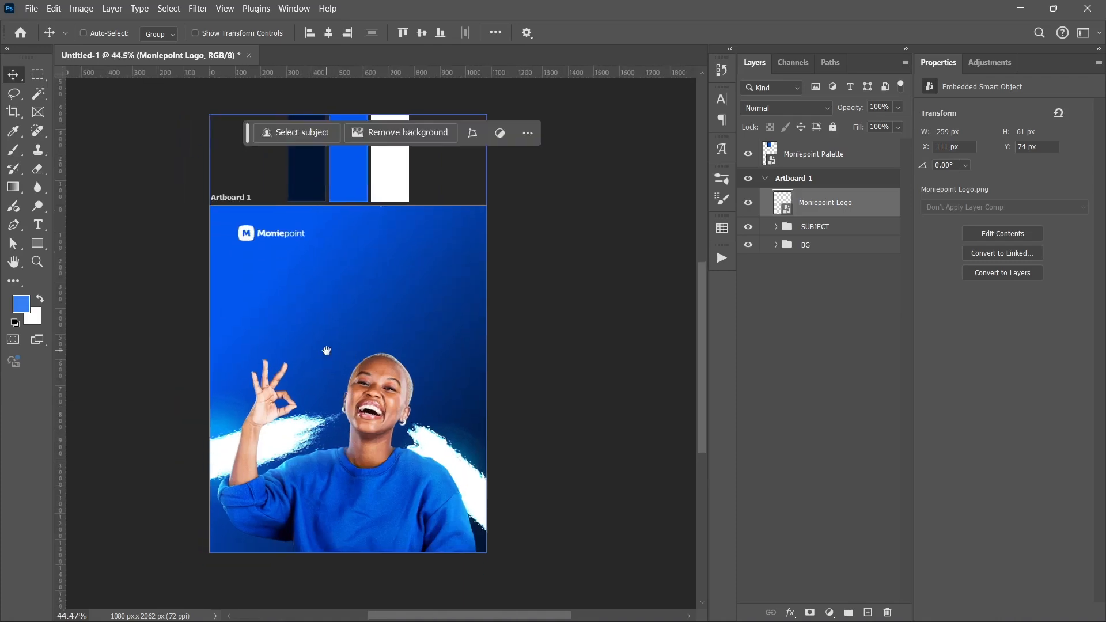
key("ctrl")
key("ctrl+y")
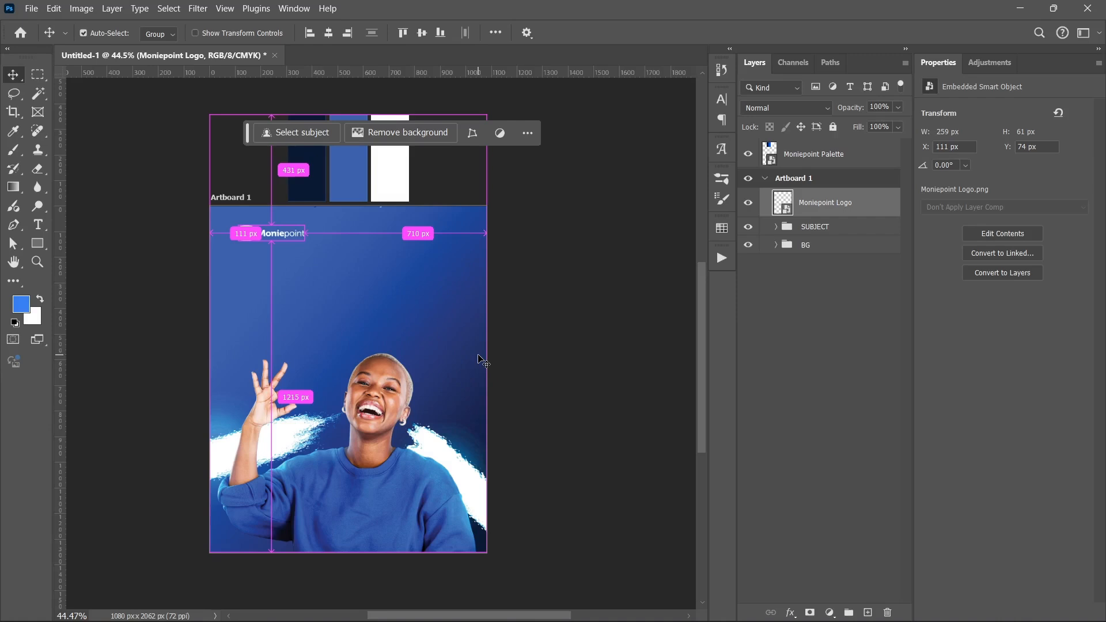
key("ctrl+y")
Examine the portrait, brush strokes and overall flyer composition without the CMYK preview.
scroll(427, 387, "down", 2)
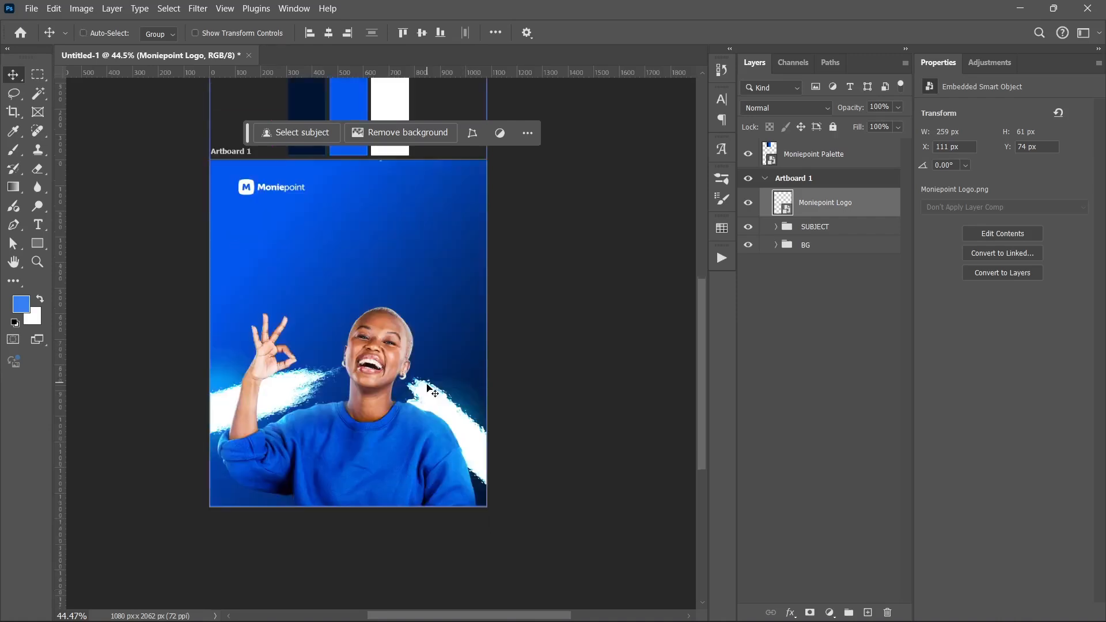
scroll(427, 387, "up", 4)
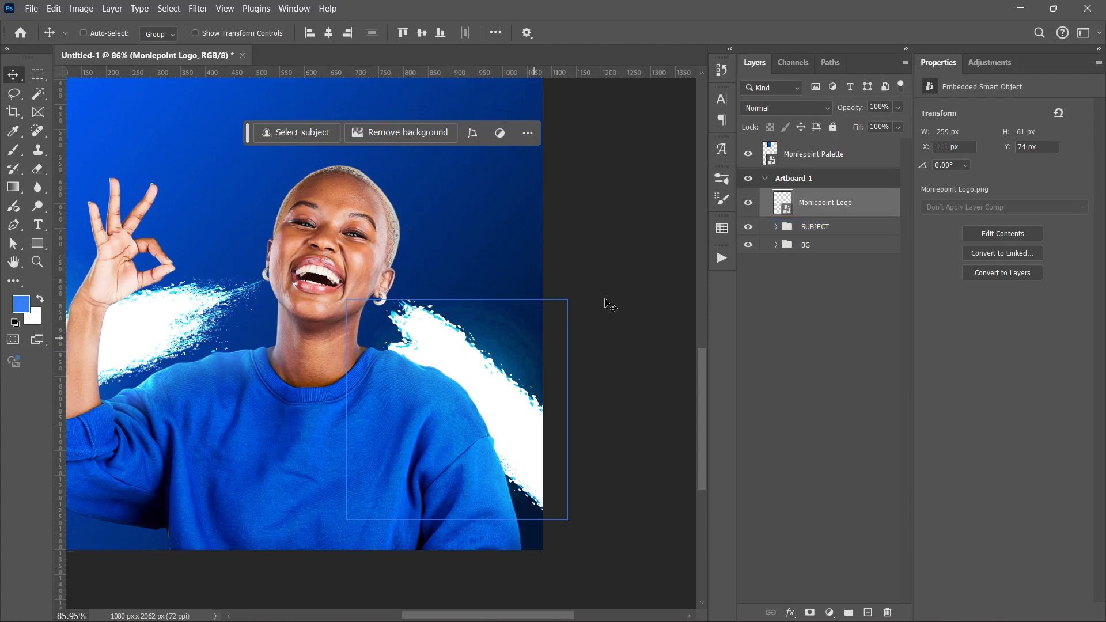
scroll(407, 393, "down", 3)
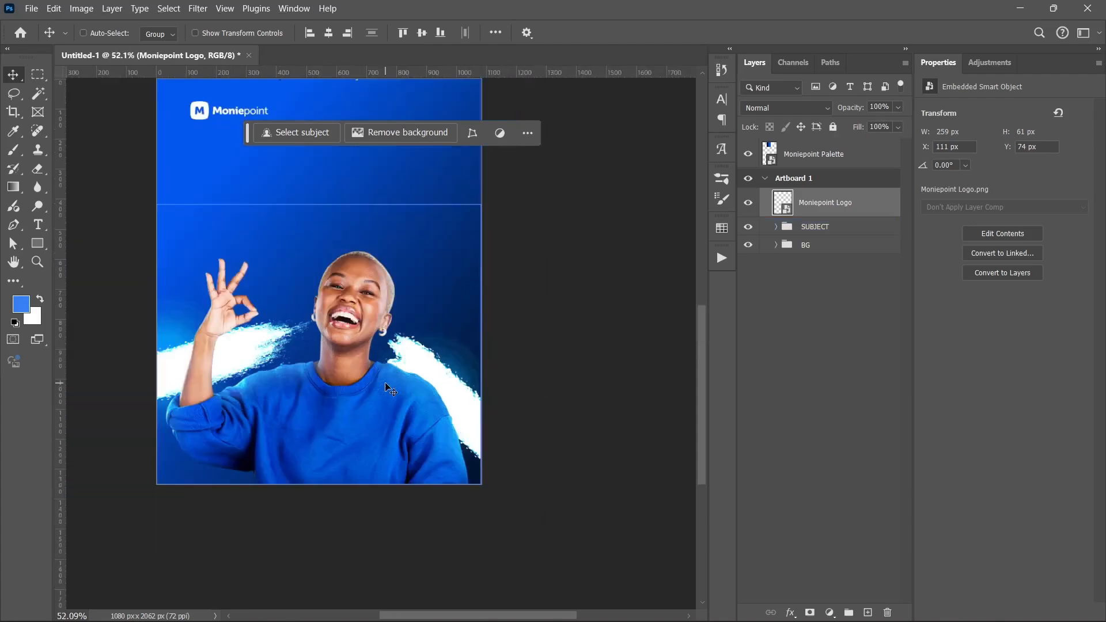
scroll(355, 349, "down", 1)
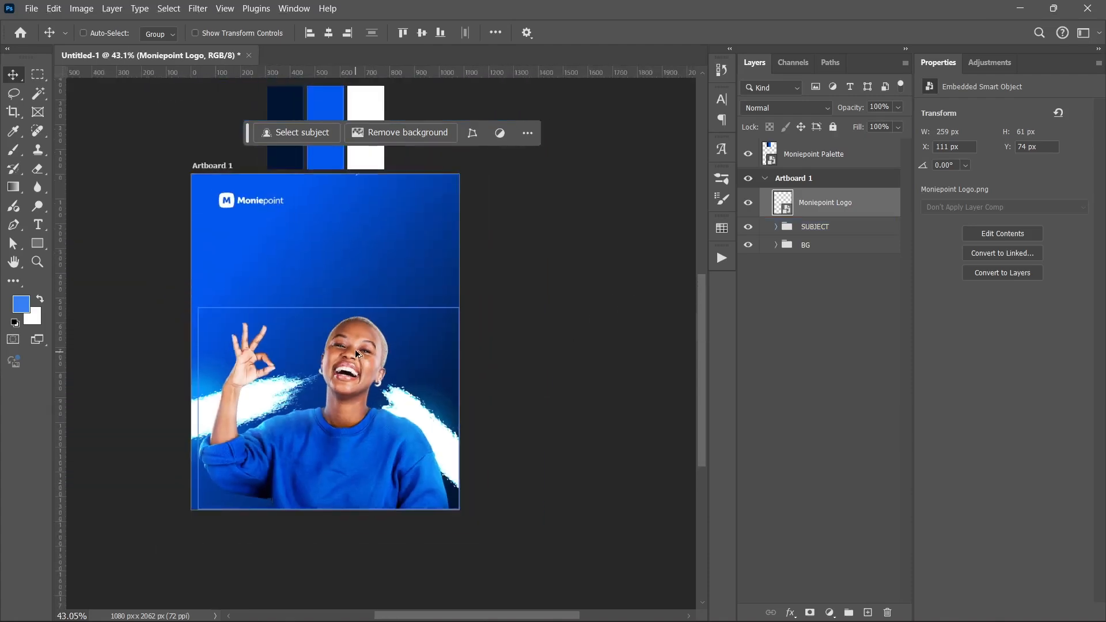
left_click_drag(278, 325, 315, 343)
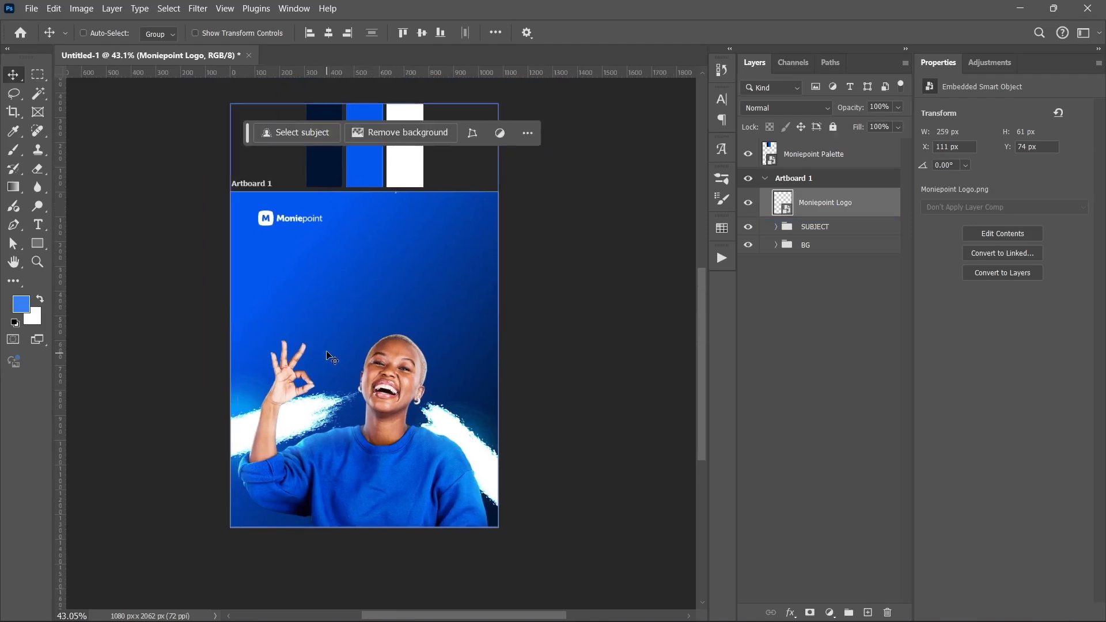
scroll(344, 354, "up", 1)
scroll(346, 354, "up", 1)
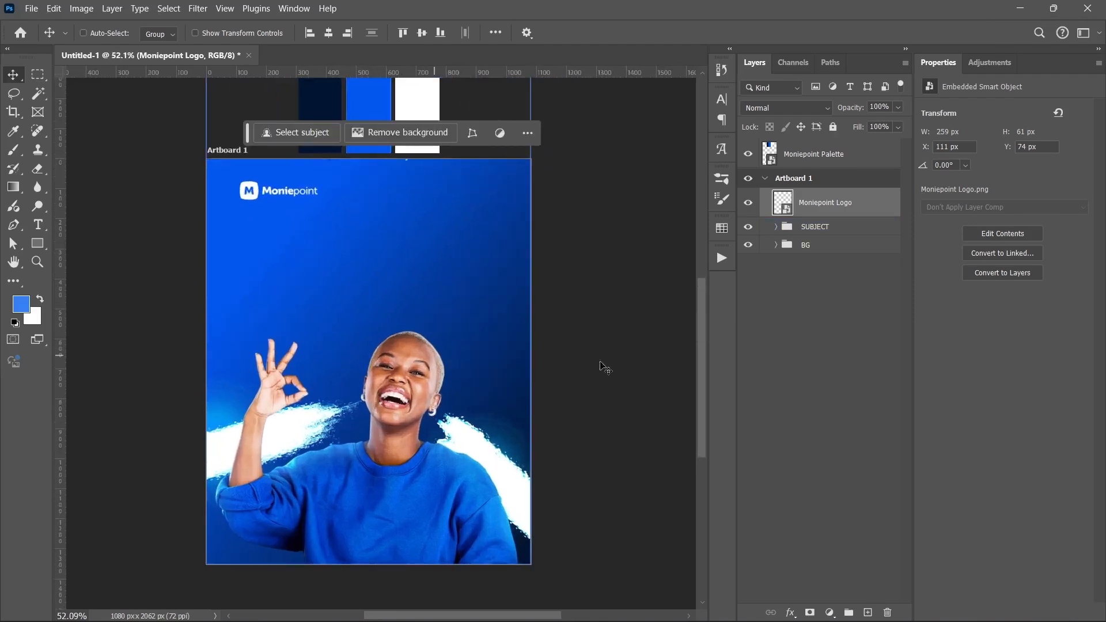
Nudge the Moniepoint logo to X 81 px, Y 84 px and place a vertical guide along its left edge.
left_click(846, 371)
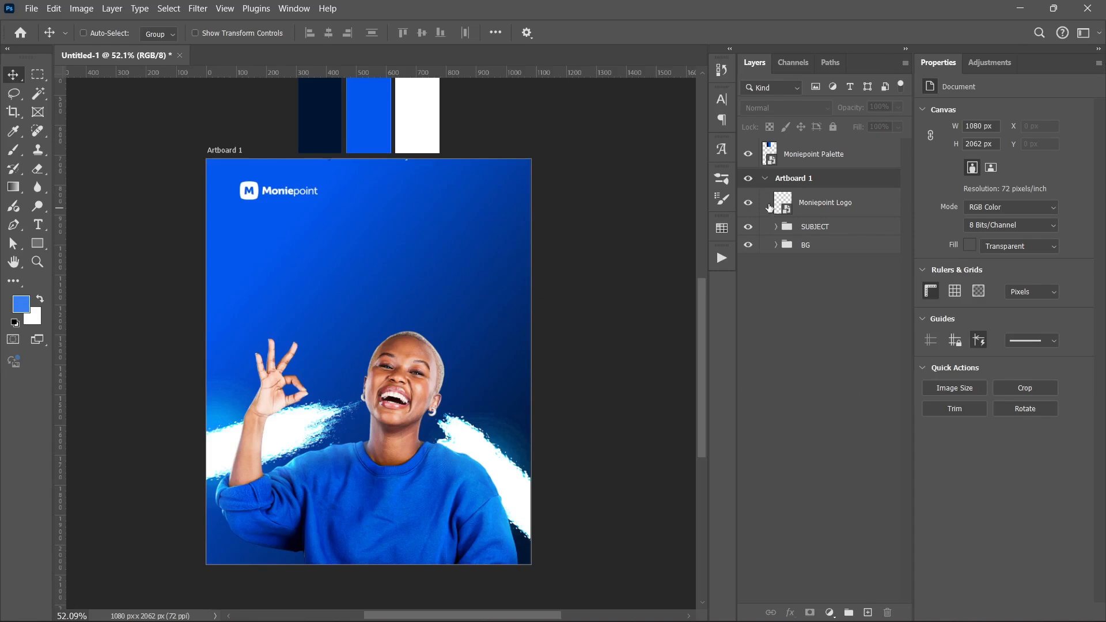
left_click(825, 203)
key("shift+Left")
key("shift+Left")
key("shift+Left")
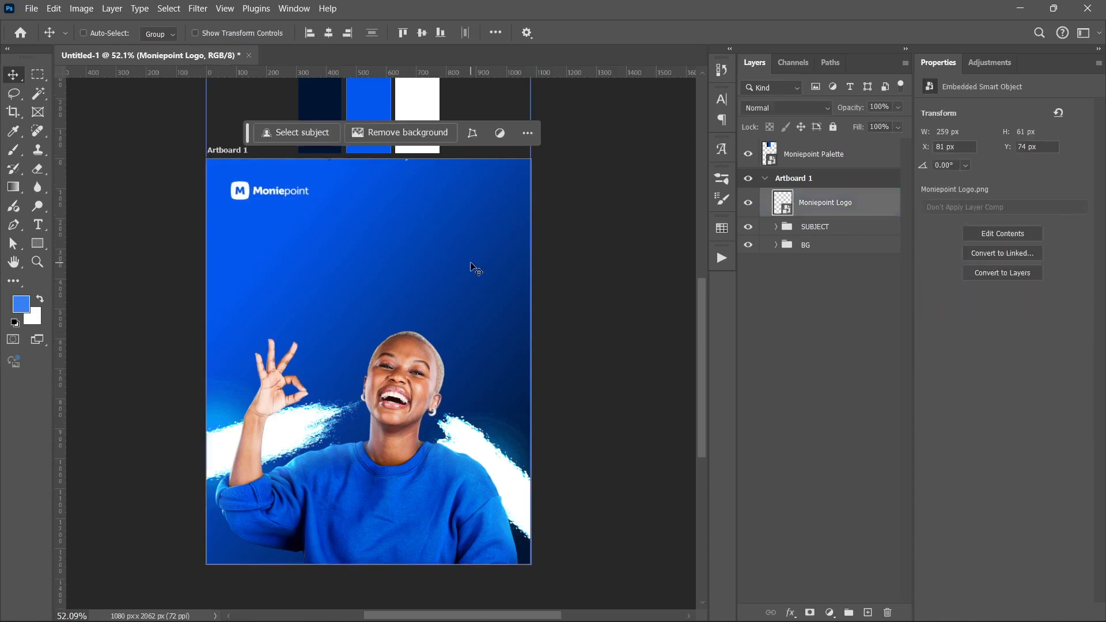
key("shift+Down")
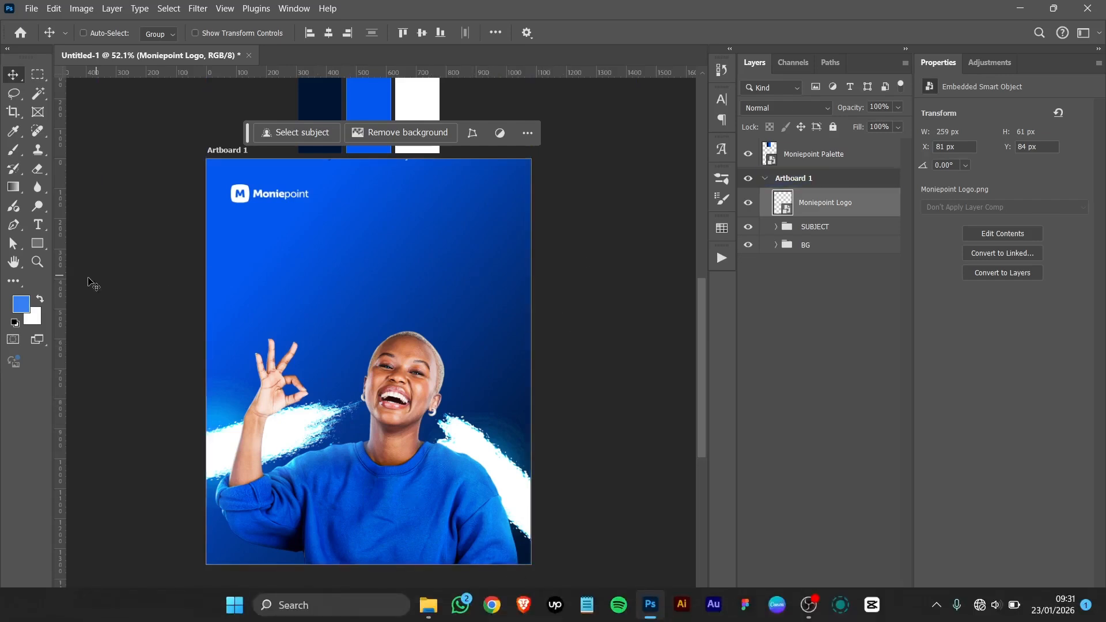
left_click_drag(61, 296, 231, 291)
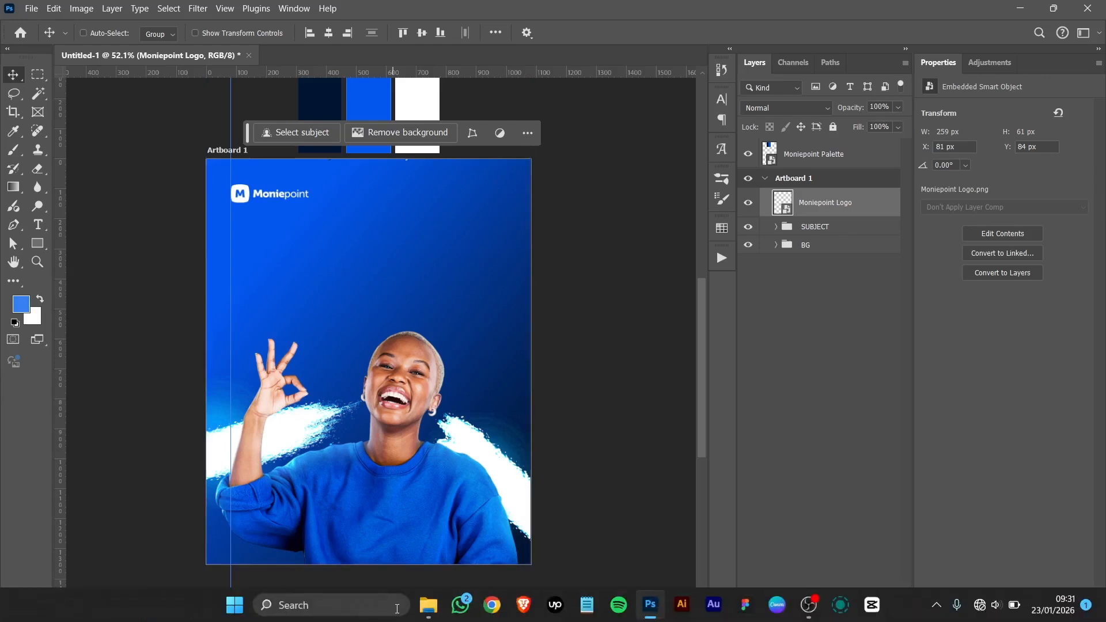
Open the Moniepoint text document from the assets folder for the flyer copy, and return to the flyer.
left_click(429, 607)
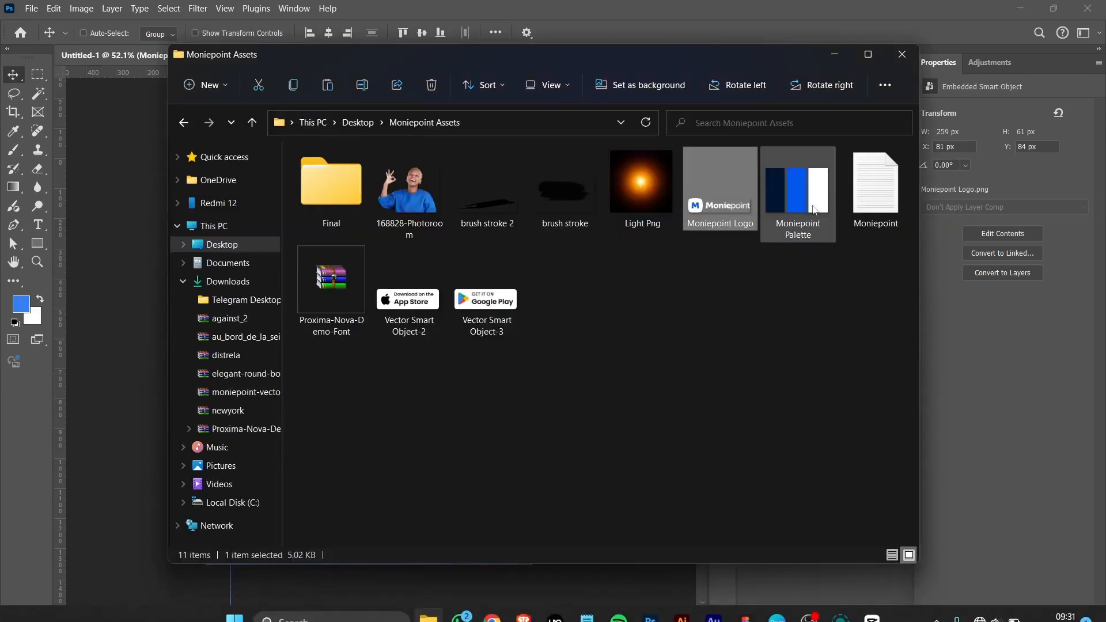
left_click(873, 203)
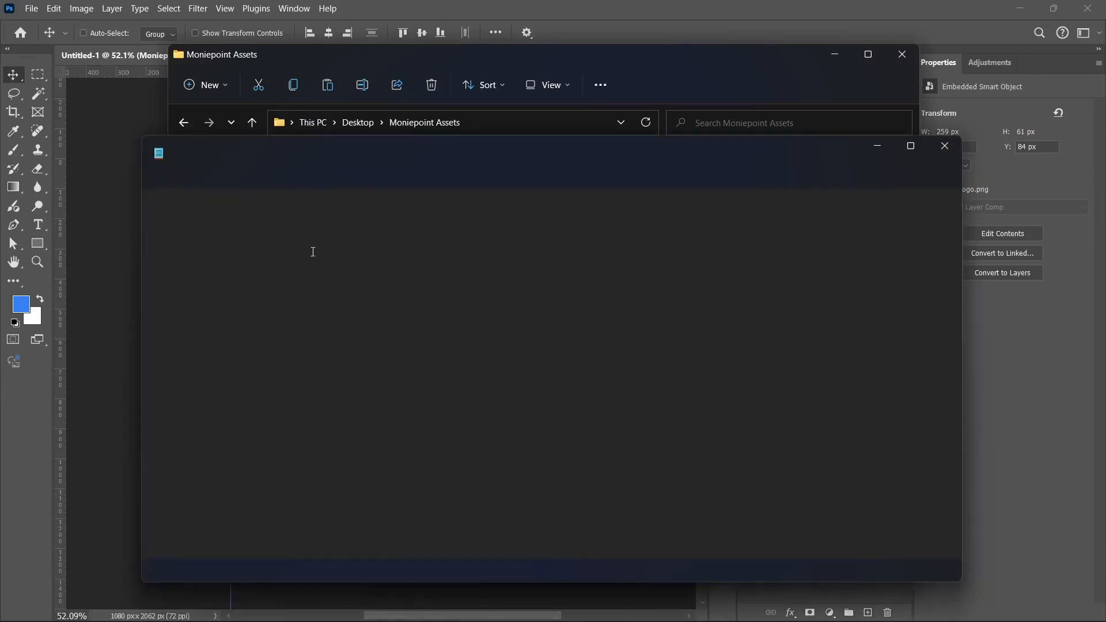
left_click(878, 146)
left_click(834, 55)
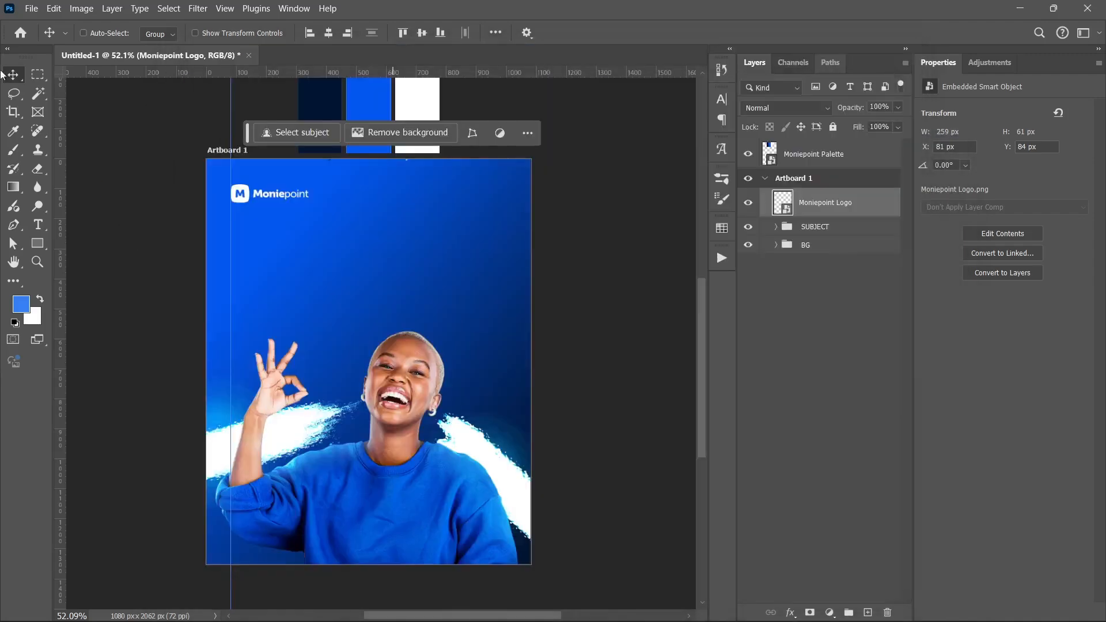
Add the two-line white headline "Banking That Just Works" below the logo with All Caps turned off.
left_click(38, 224)
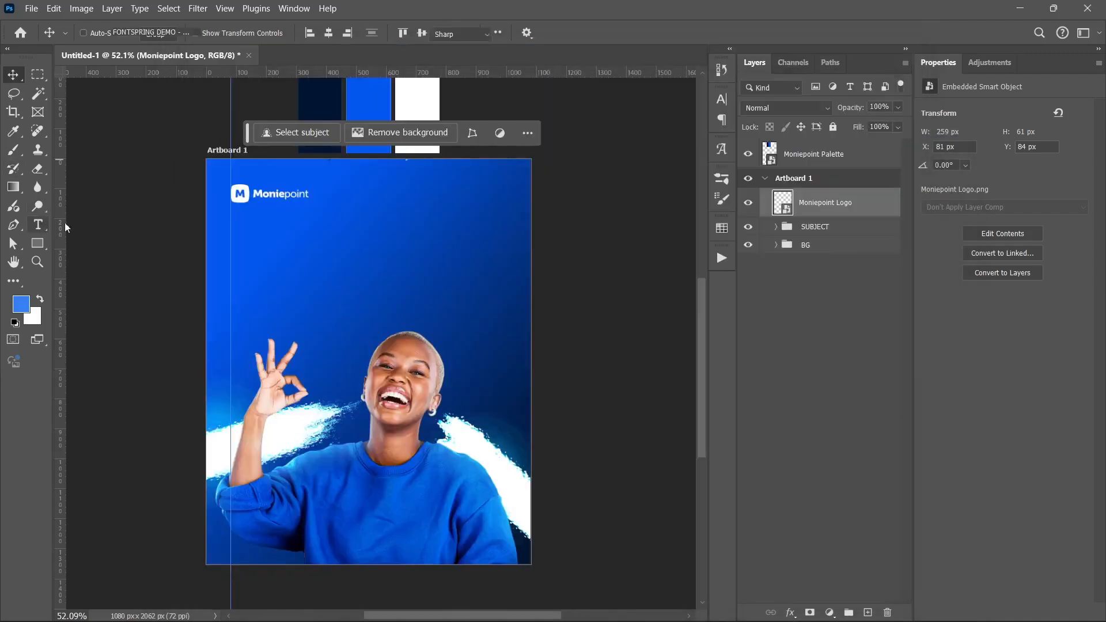
left_click(278, 245)
type("BANKING THAT JUST WORKS")
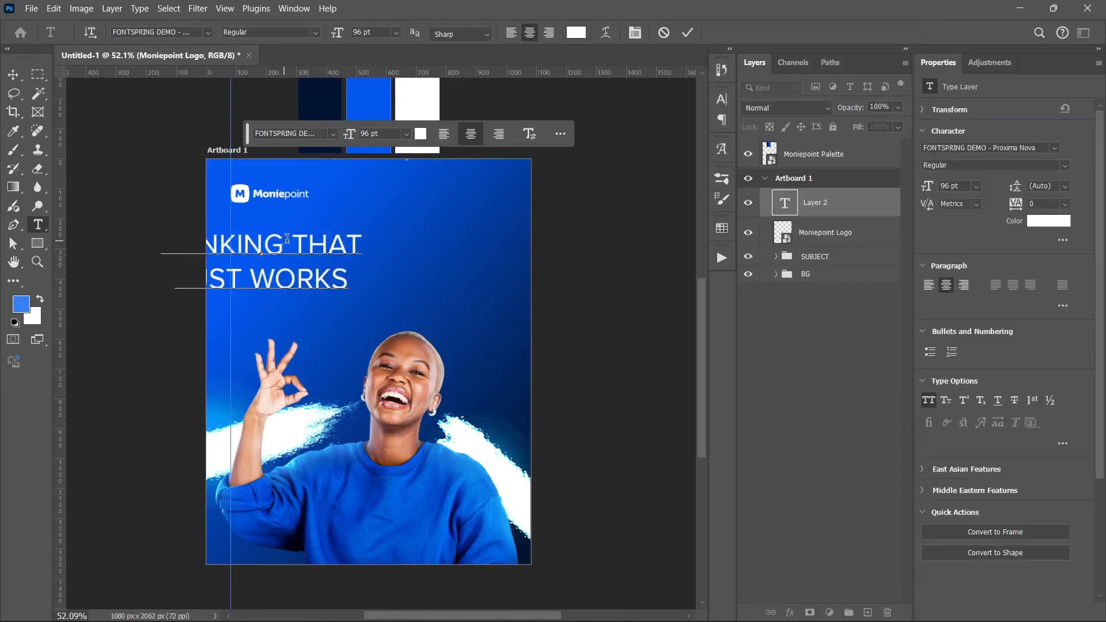
left_click(933, 404)
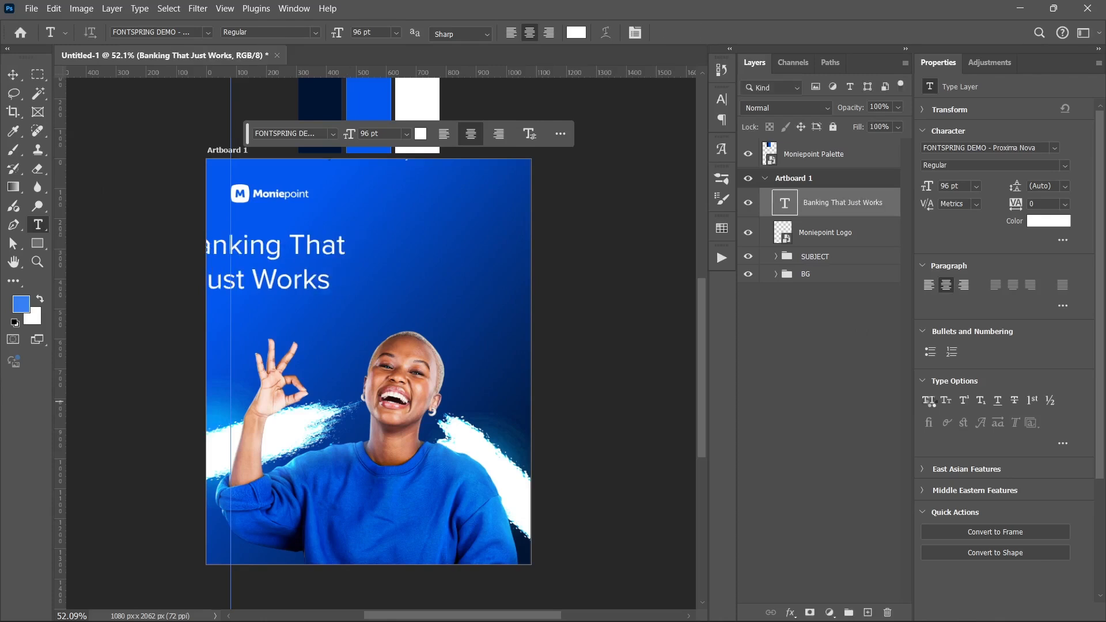
Move the headline fully inside the artboard and set its font size to 119 pt.
left_click(12, 74)
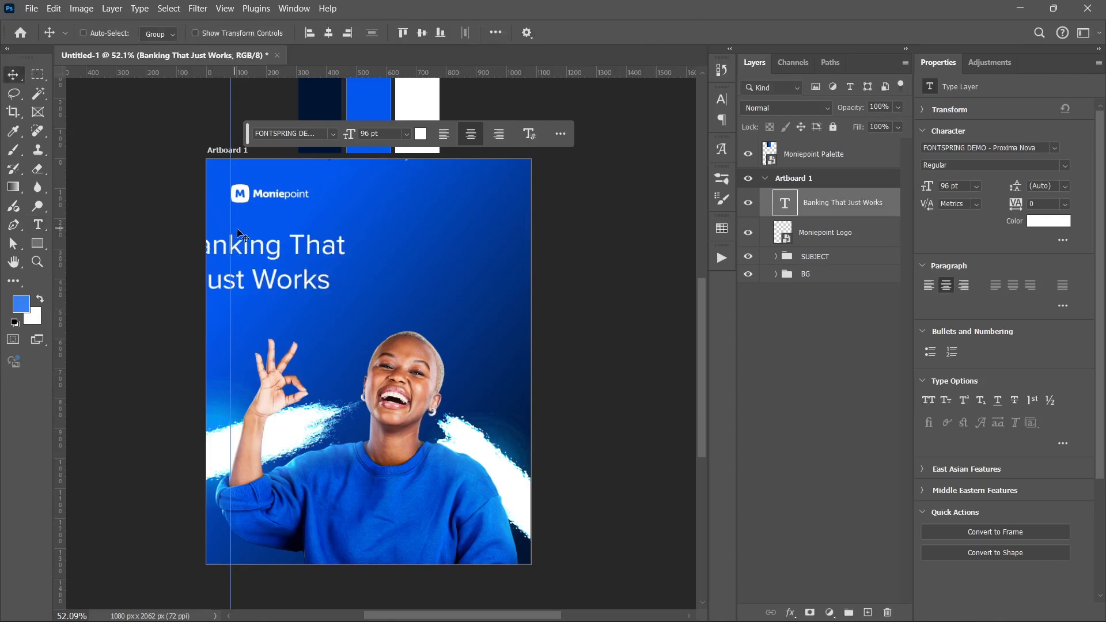
left_click_drag(347, 211, 467, 211)
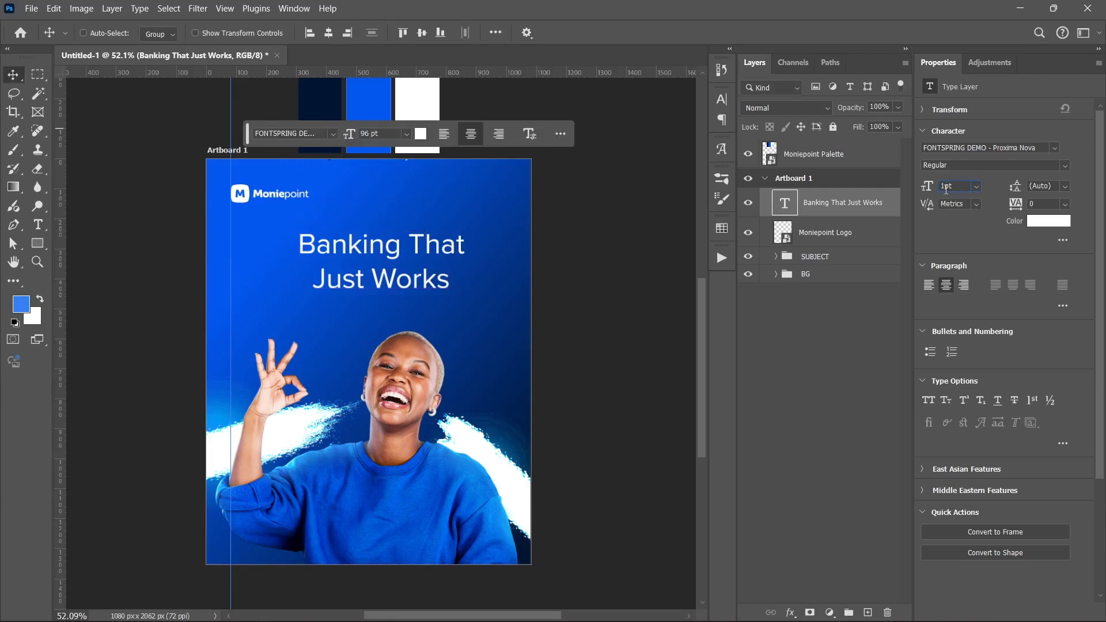
key("Return")
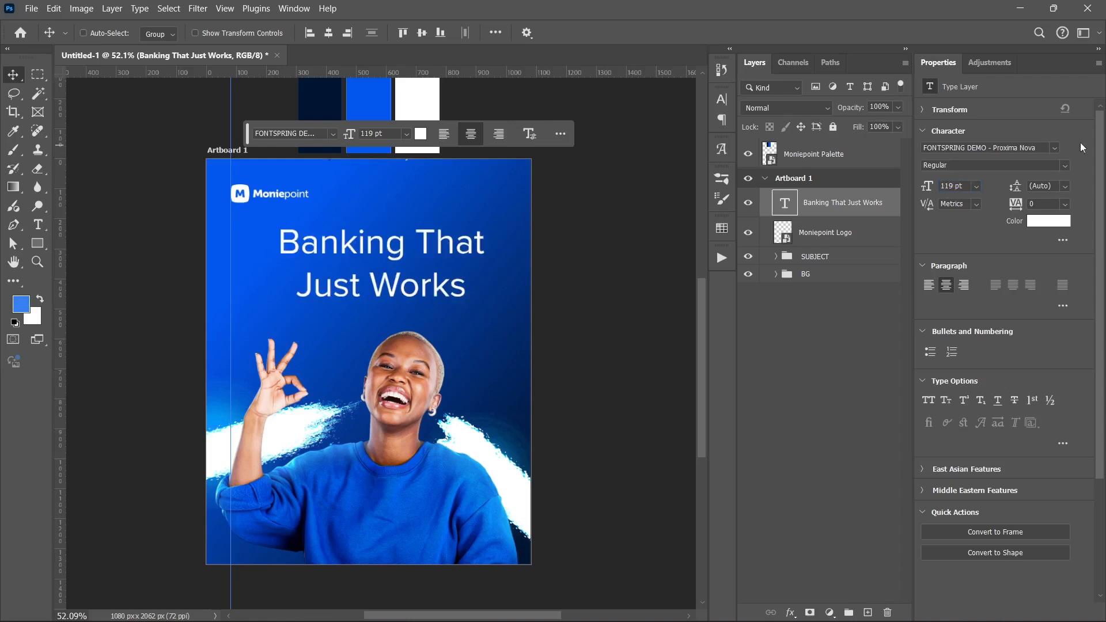
Make the headline Bold and left-aligned, and position it beside the vertical guide below the logo.
left_click(1065, 167)
left_click(991, 215)
left_click(929, 286)
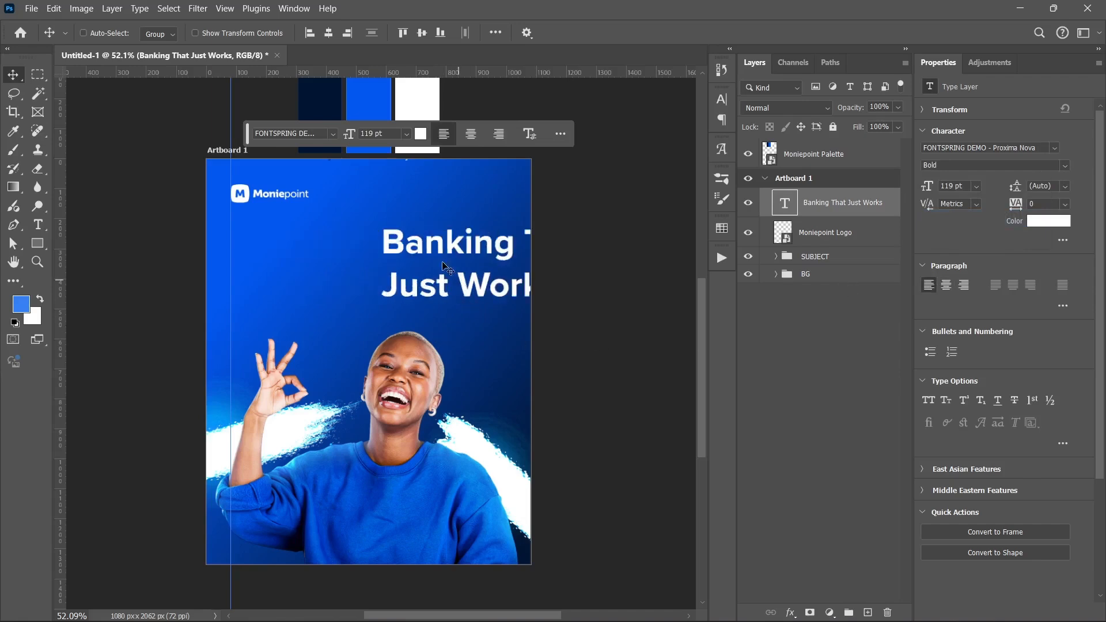
left_click_drag(433, 248, 289, 252)
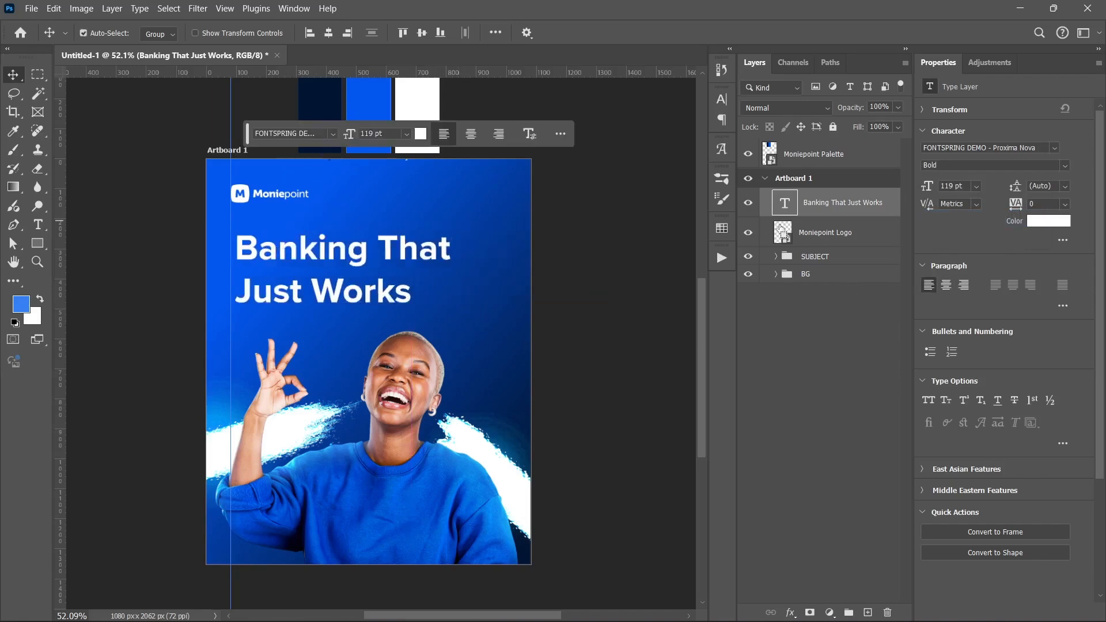
Move the Moniepoint Logo layer above the headline layer and center the logo horizontally on the artboard.
left_click(782, 232, "ctrl")
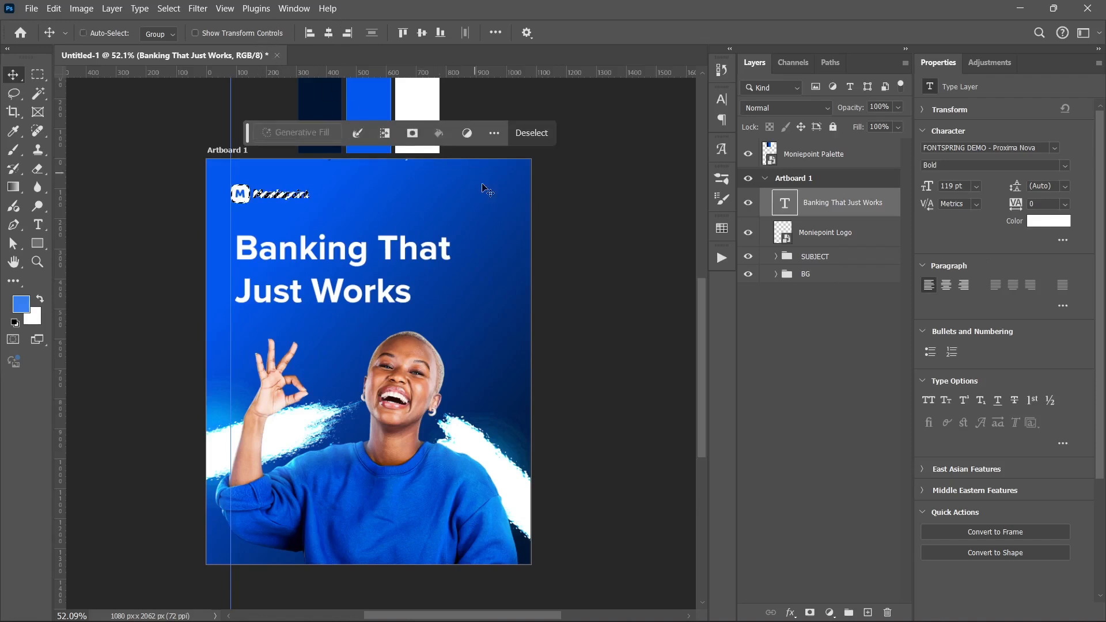
key("ctrl+d")
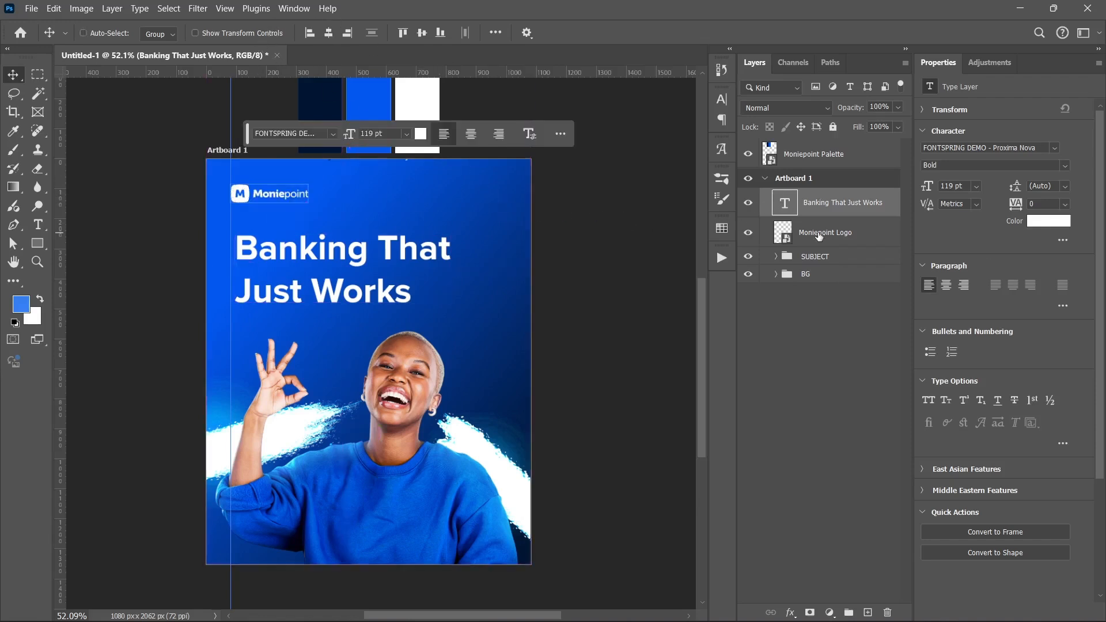
left_click(820, 228)
left_click_drag(773, 199, 774, 196)
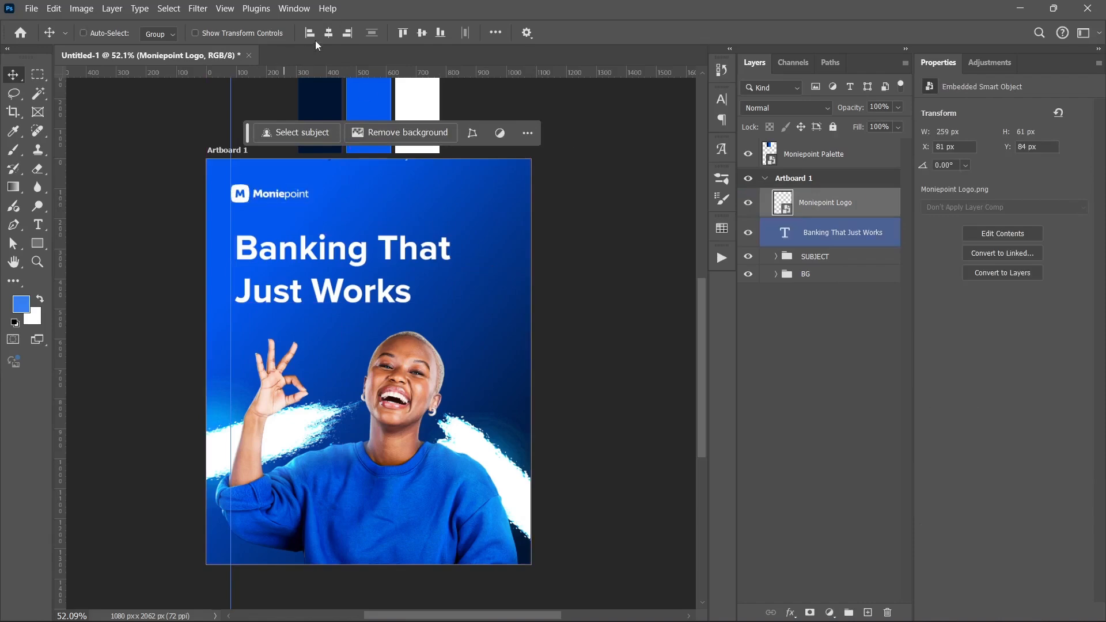
left_click(329, 33)
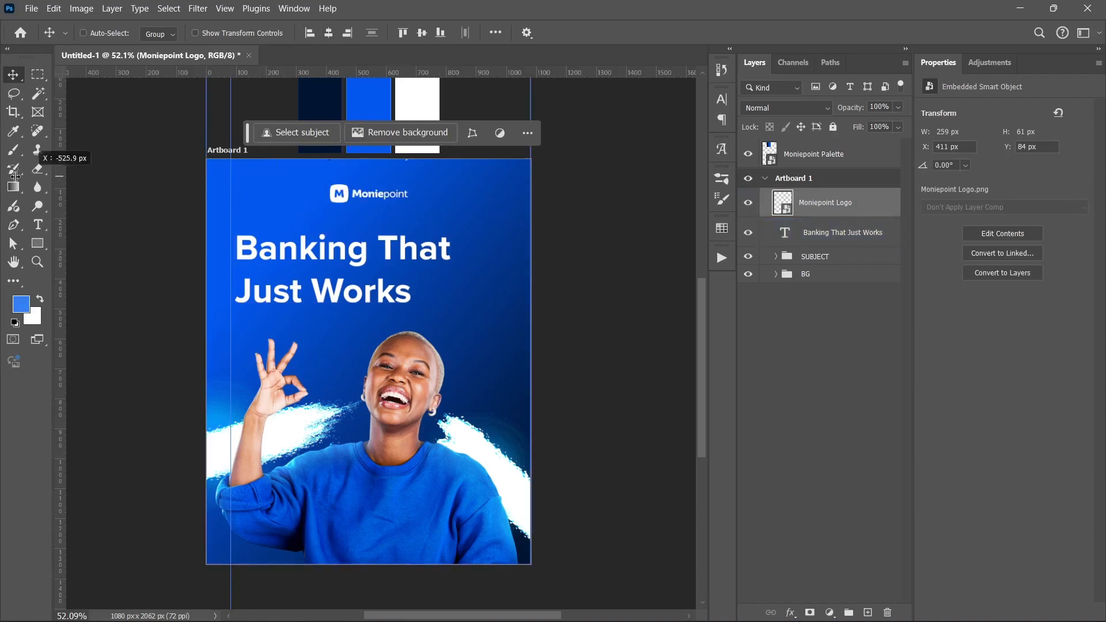
Center-align the headline "Banking That Just Works" and center it horizontally on the artboard.
left_click(821, 233)
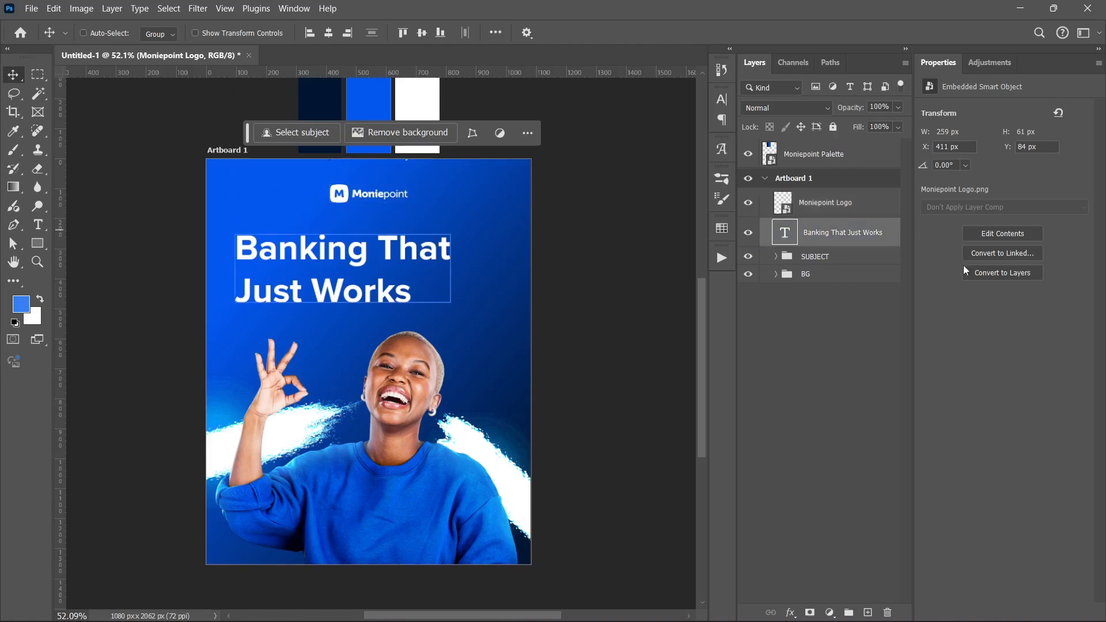
left_click(948, 285)
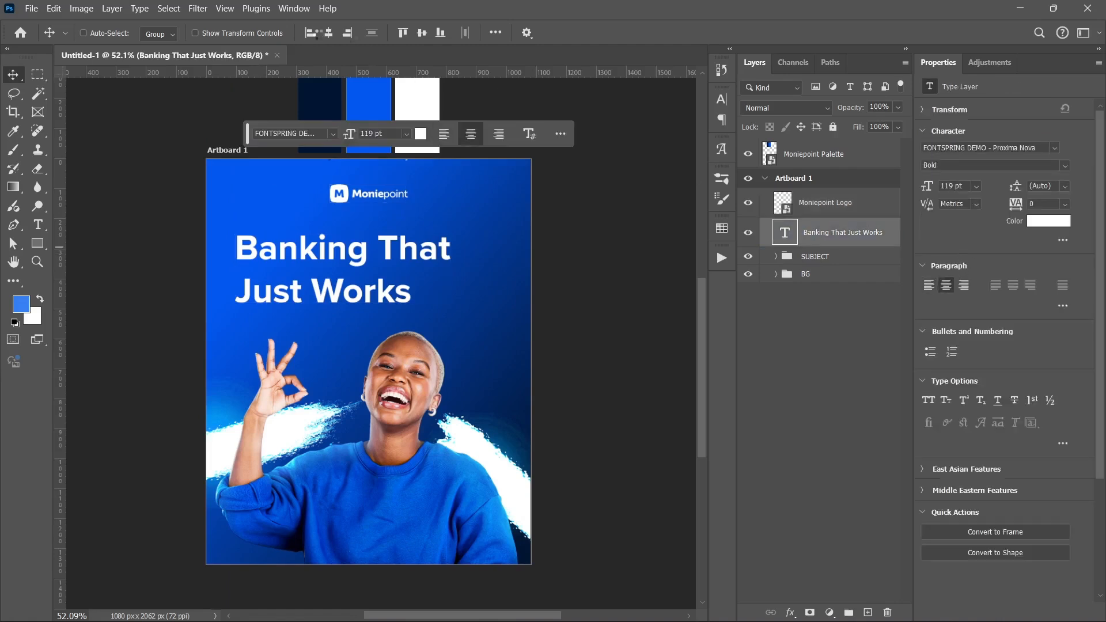
left_click(328, 32)
Set the headline's leading to 111 pt and nudge it up closer to the logo.
left_click_drag(1016, 188, 1010, 185)
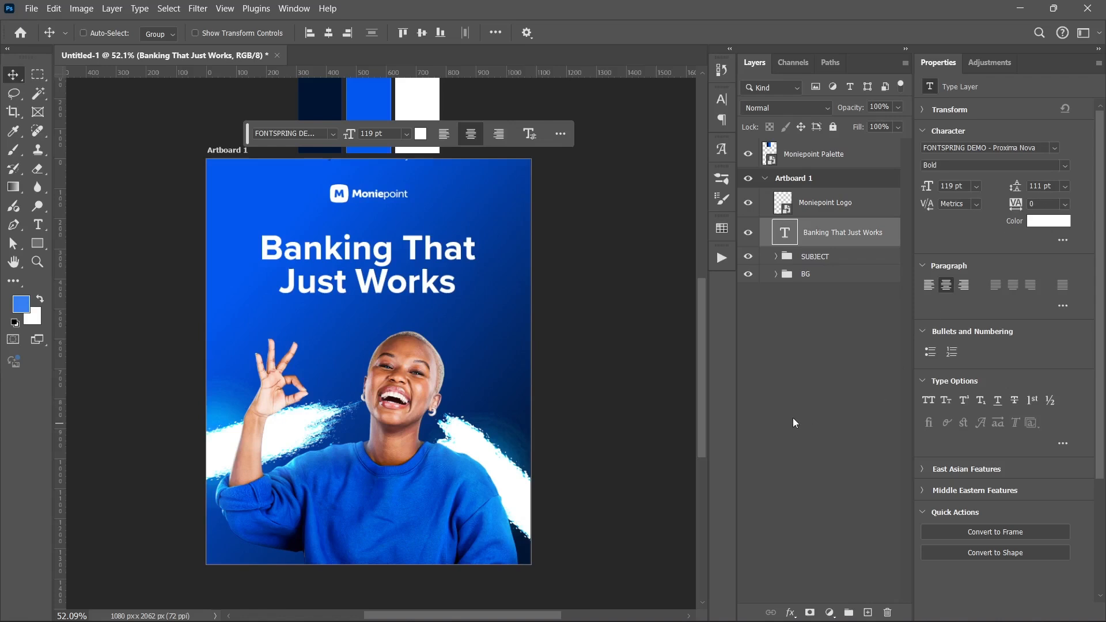
key("shift+Up")
key("shift+Up")
key("shift+Up")
key("shift+Up")
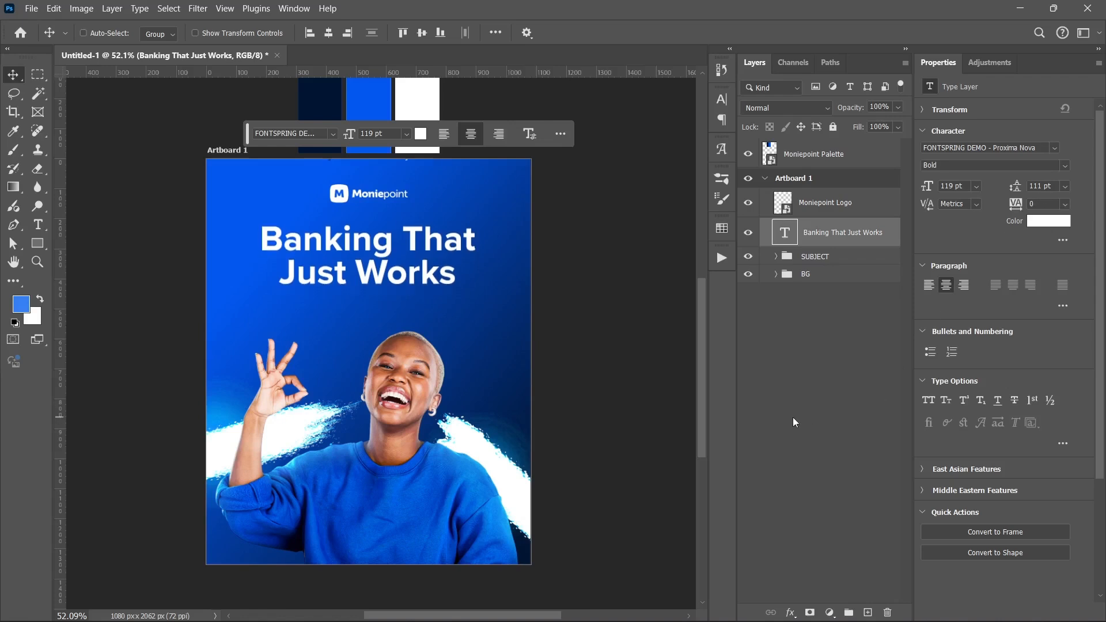
Select the SUBJECT group, then copy the line "Fast payments. Reliable transfers. Zero stress." from Moniepoint.txt in Notepad and return to Photoshop.
left_click(818, 257)
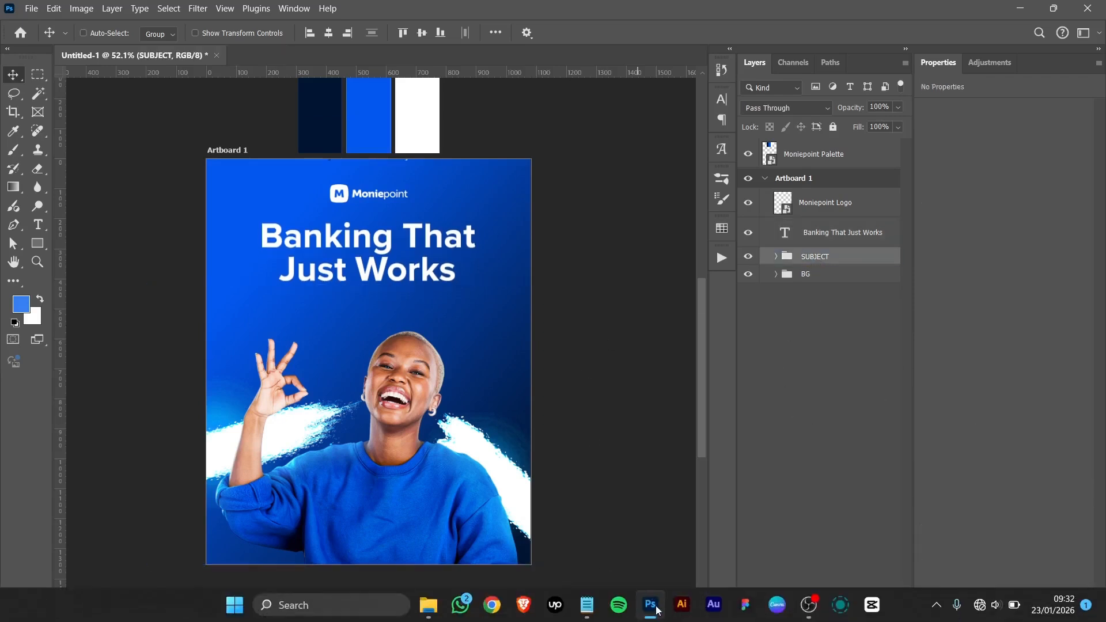
left_click(588, 604)
triple_click(334, 249)
key("ctrl+c")
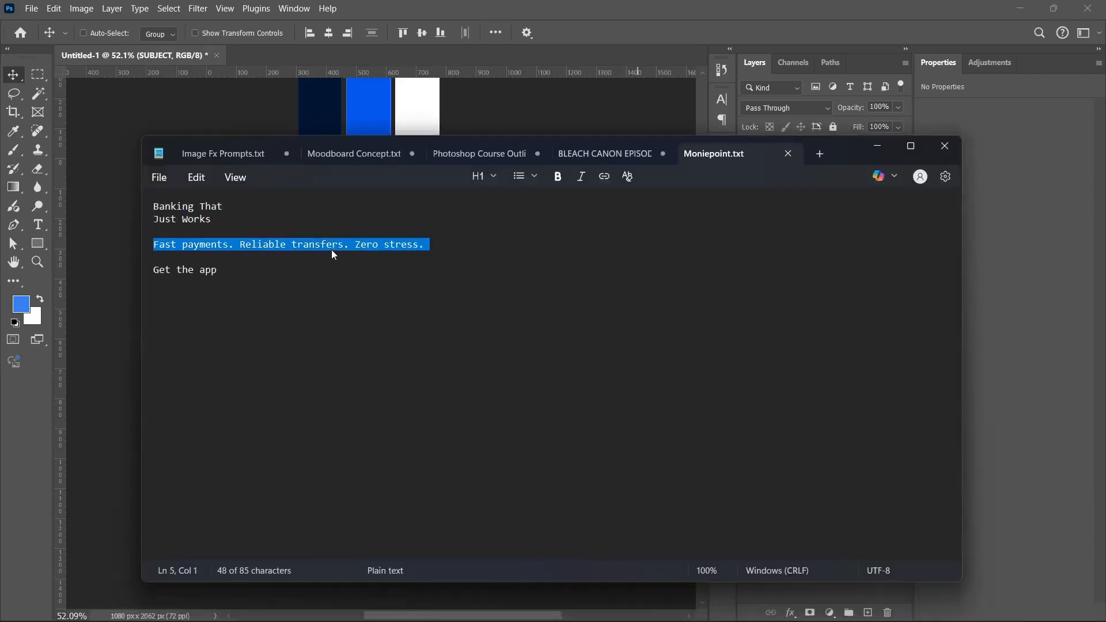
left_click(876, 147)
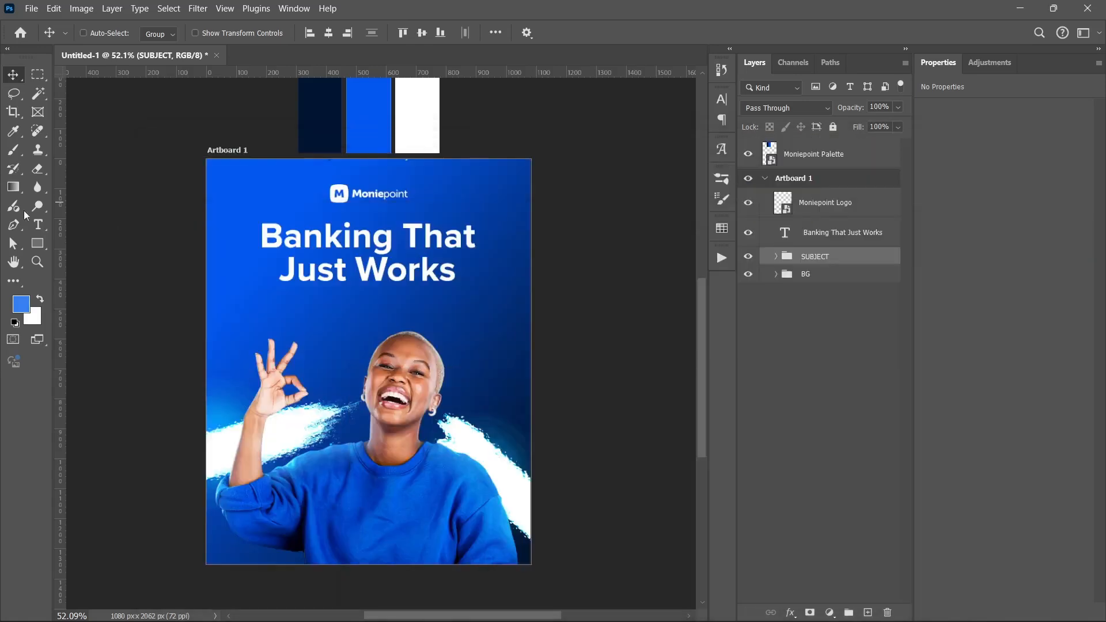
Add the copied tagline "Fast payments. Reliable transfers. Zero stress." as a new text layer below the headline.
key("t")
left_click(283, 314)
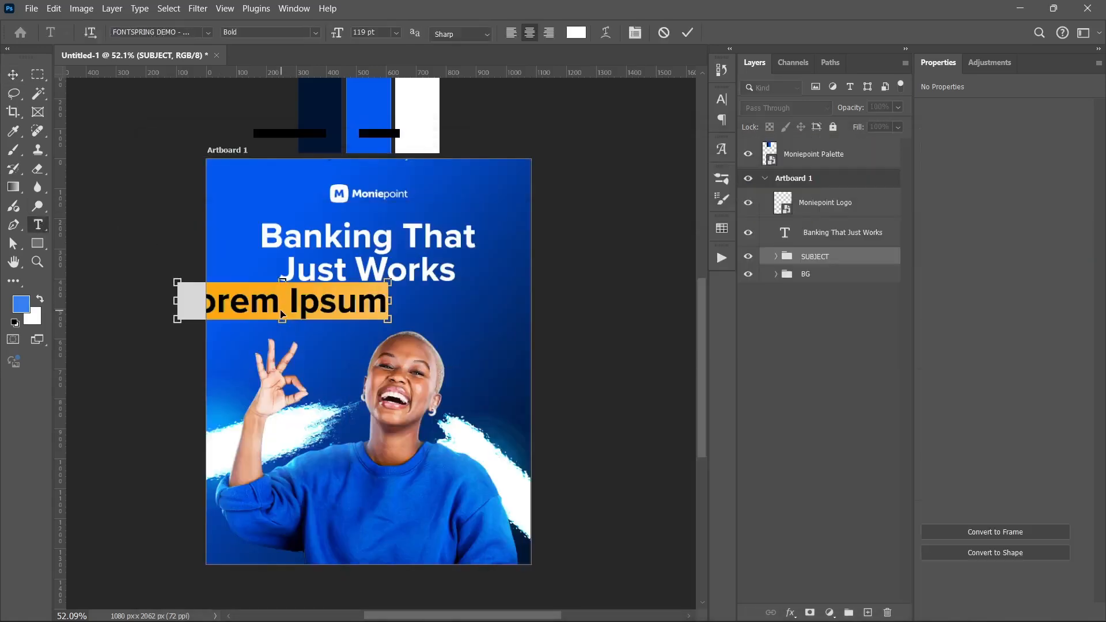
key("ctrl+v")
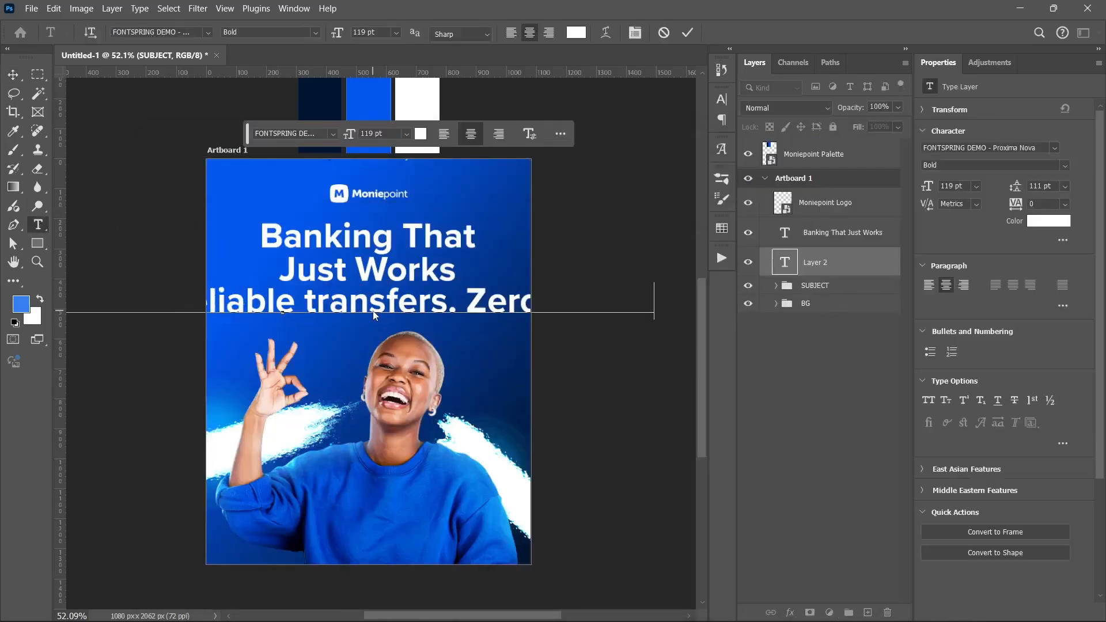
key("ctrl+Return")
Set the tagline to the Regular font style at 40 pt.
left_click(1064, 166)
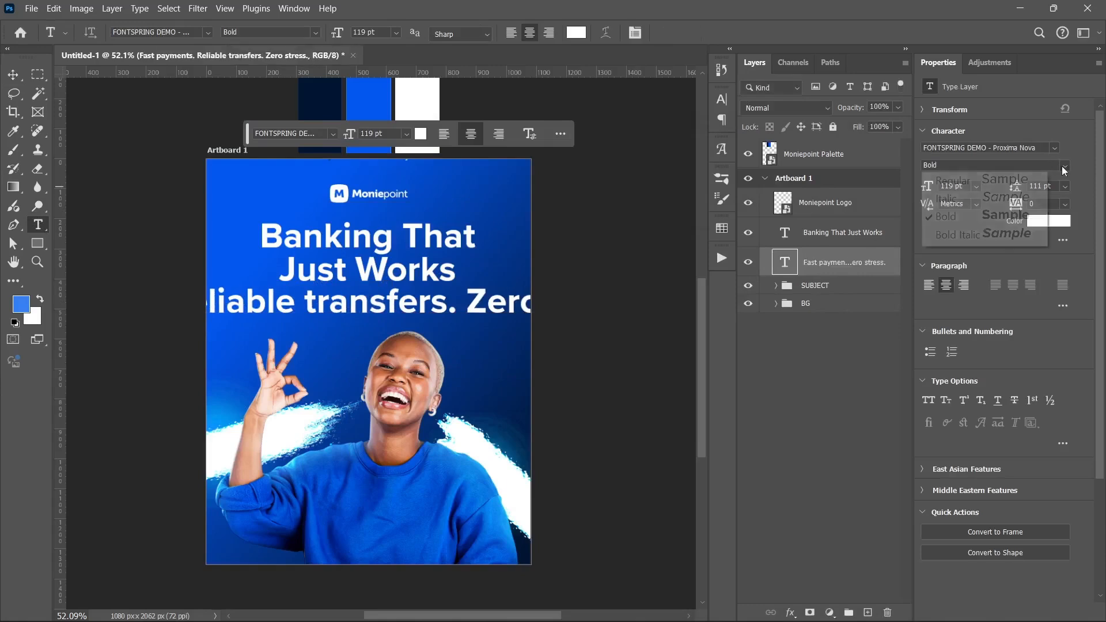
left_click(955, 181)
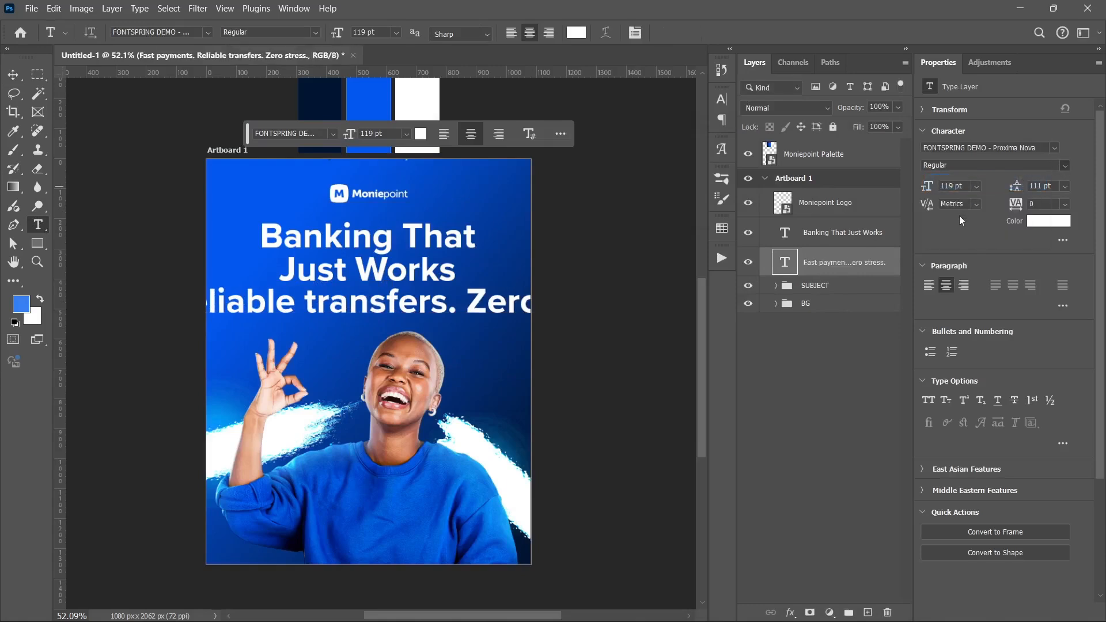
left_click(978, 187)
left_click(960, 367)
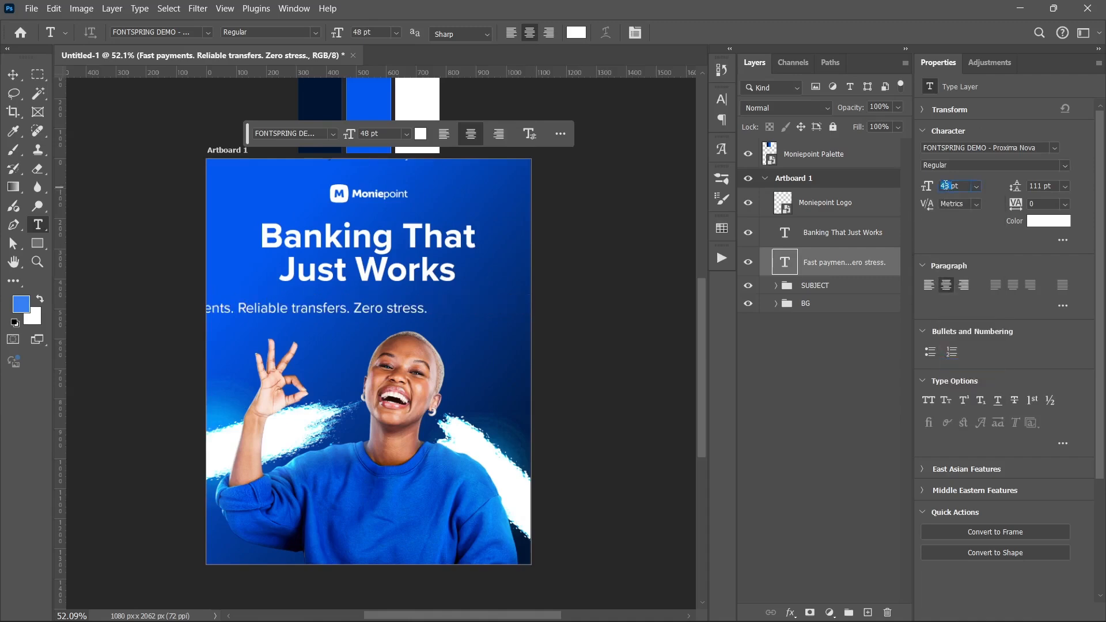
type("0")
key("Return")
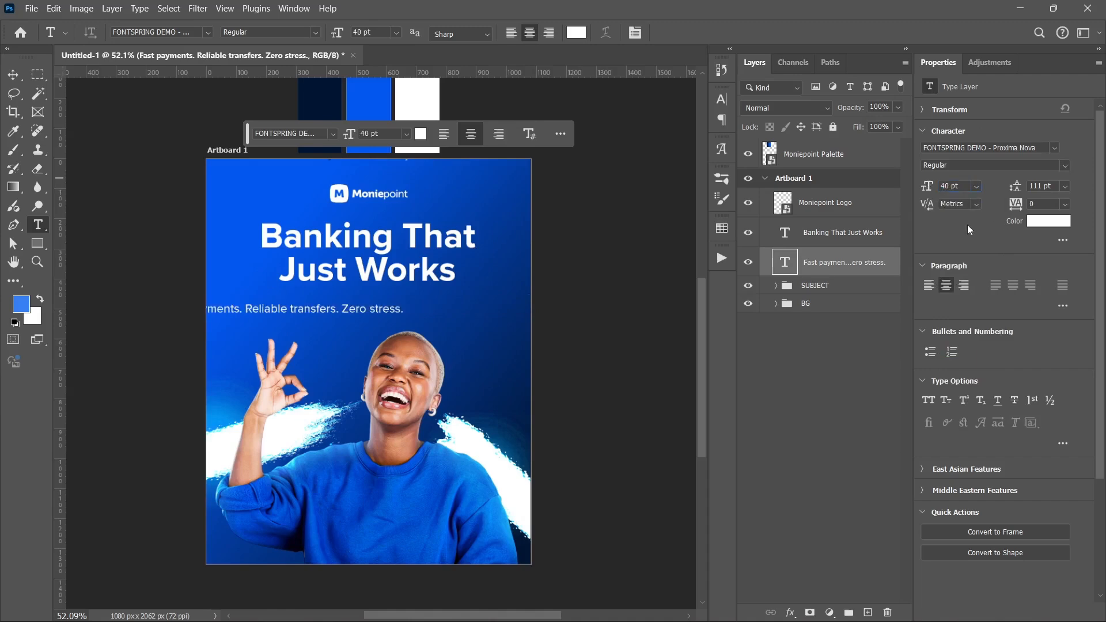
Center the tagline horizontally on the artboard and nudge it slightly up toward the headline.
key("v")
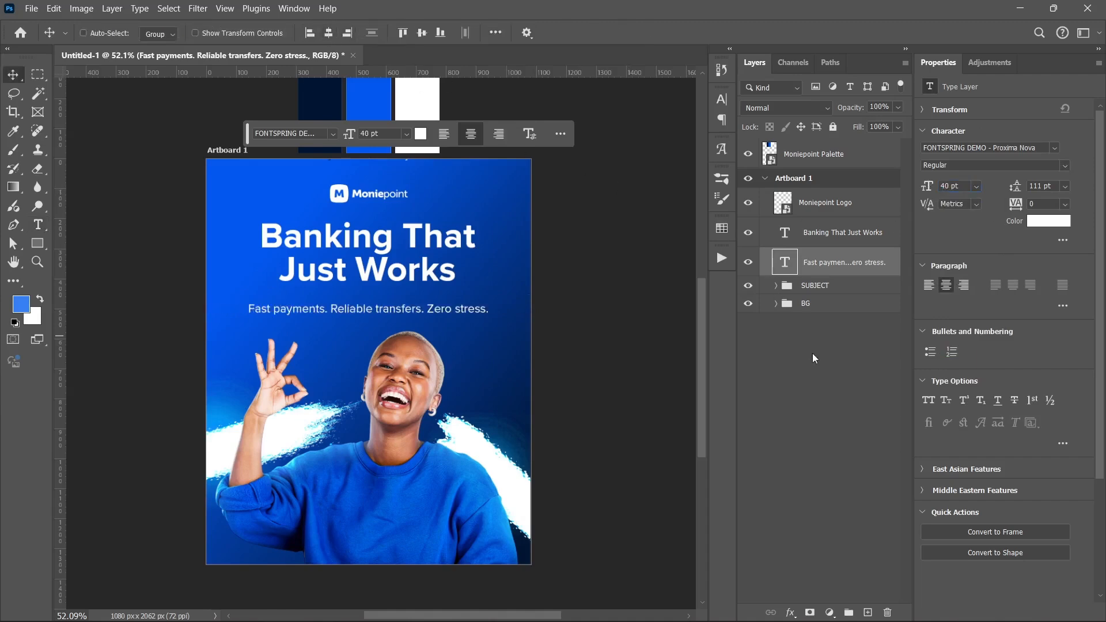
key("Up")
key("Up")
key("Up")
key("Up")
key("Up")
key("Up")
key("Up")
key("Up")
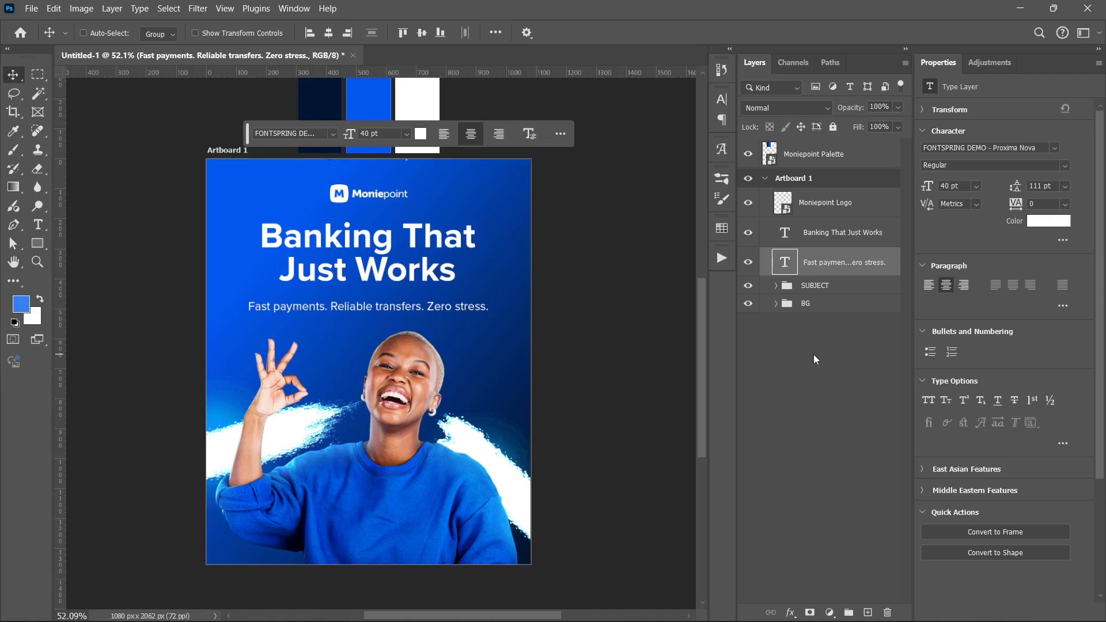
left_click(804, 324)
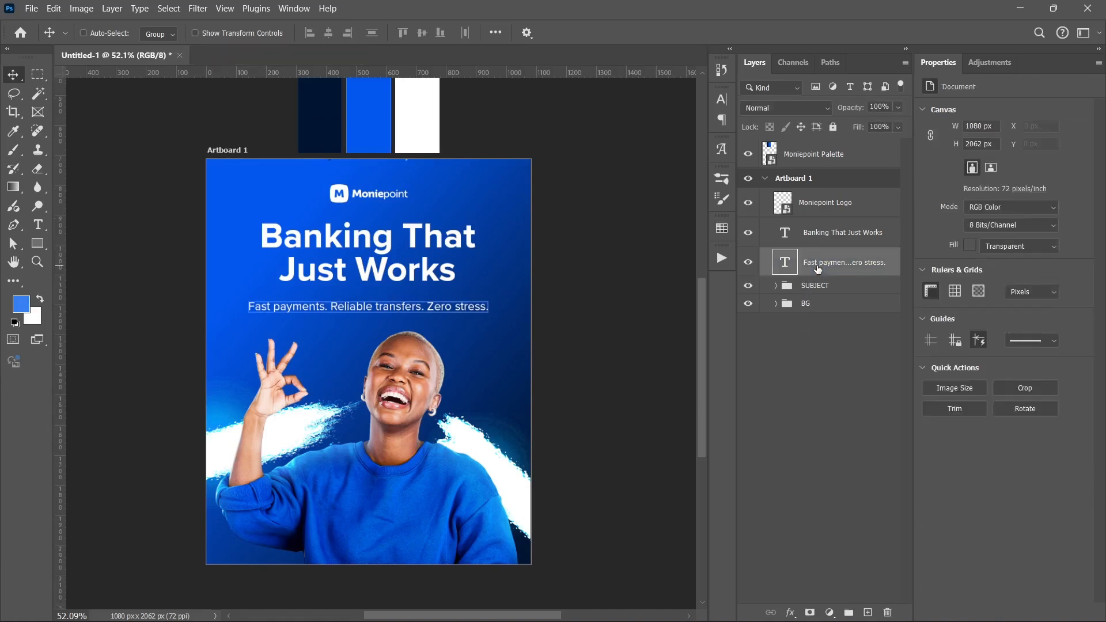
Place the App Store and Google Play badge images from the Moniepoint Assets folder above the SUBJECT group.
left_click(821, 286)
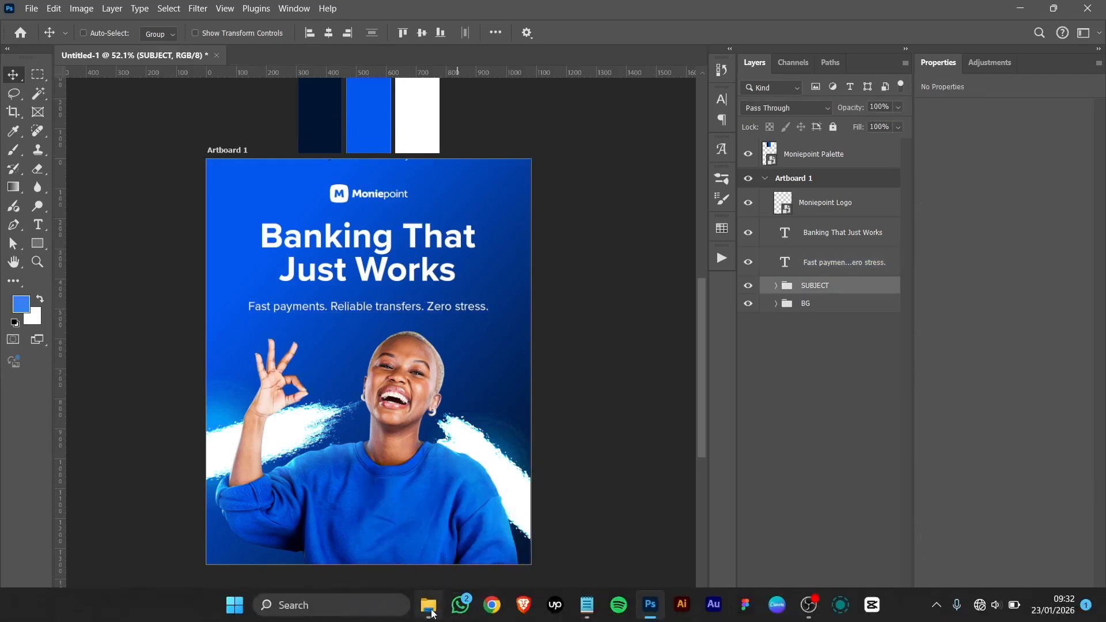
left_click(432, 613)
left_click(485, 322)
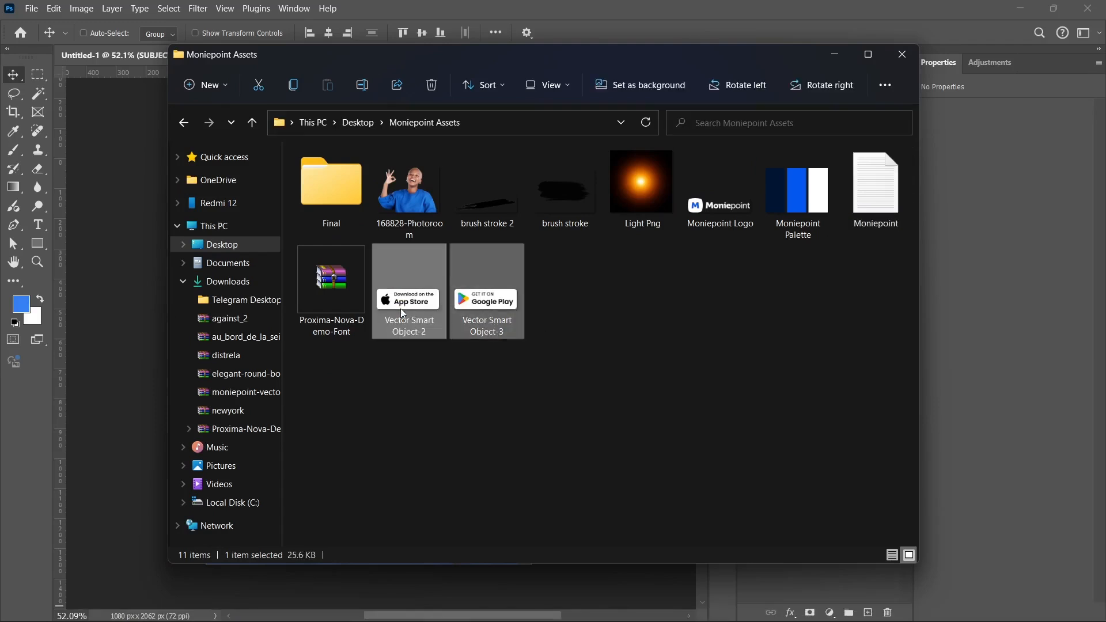
left_click(403, 311, "ctrl")
left_click_drag(122, 389, 93, 400)
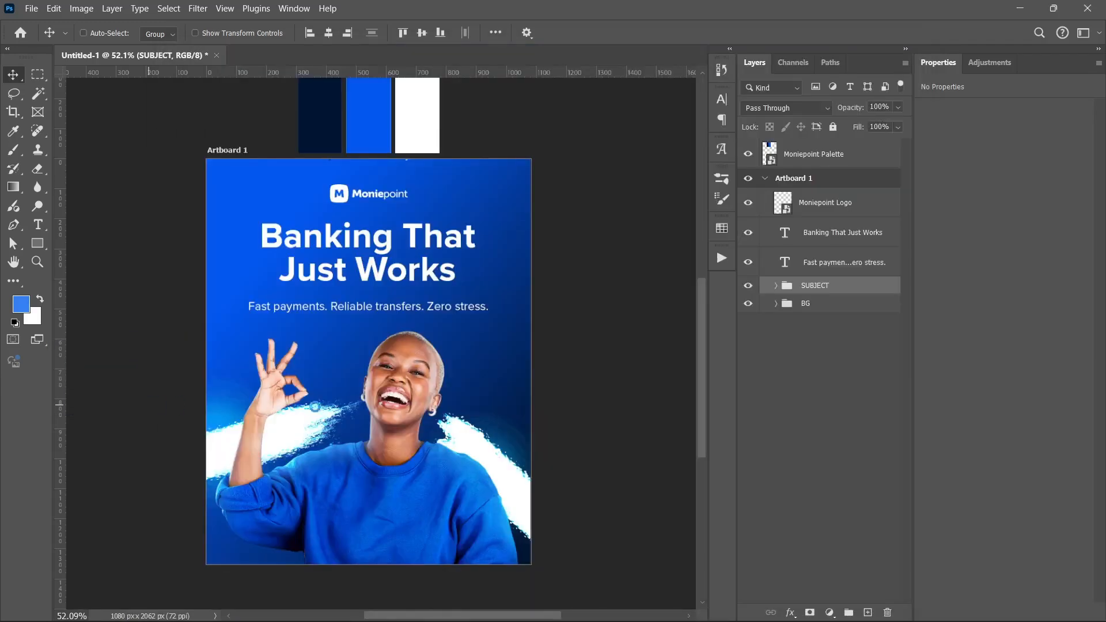
key("Return")
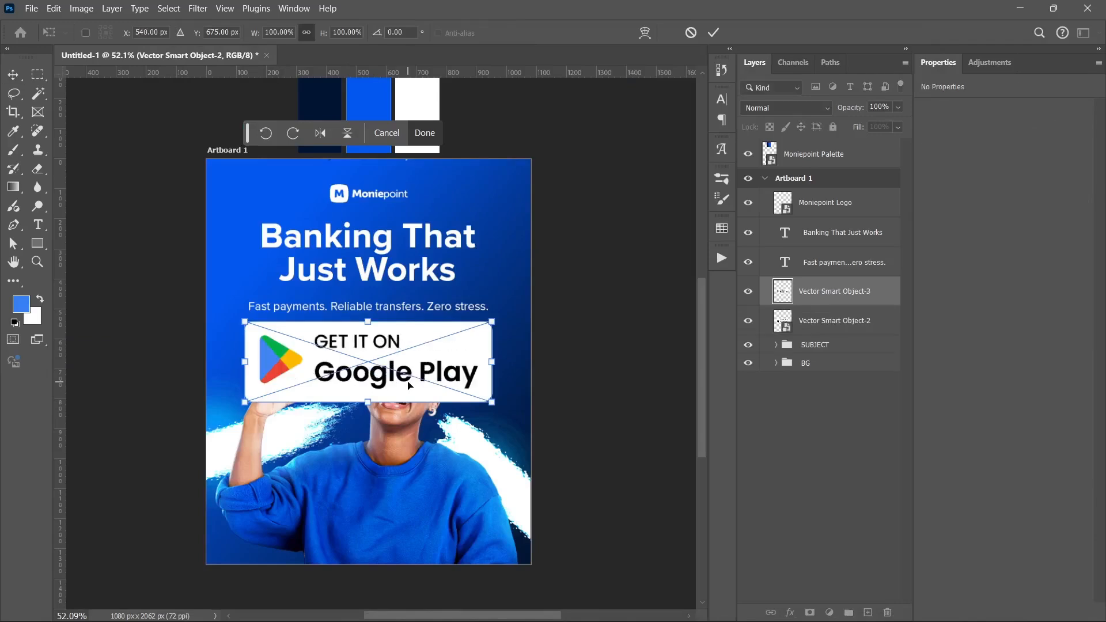
key("Return")
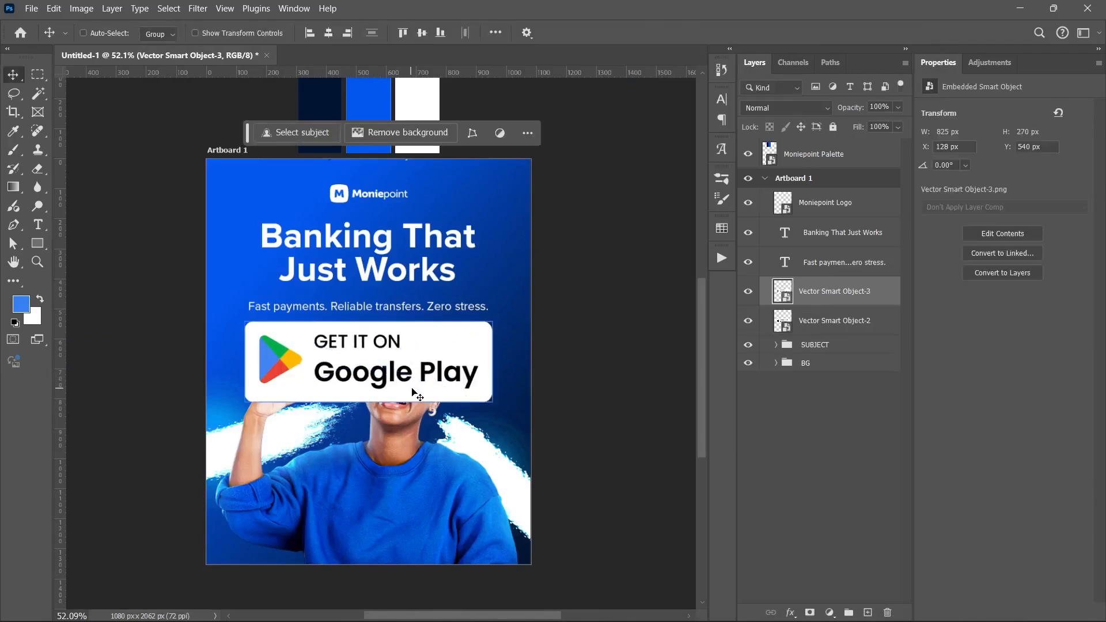
scroll(419, 385, "up", 2)
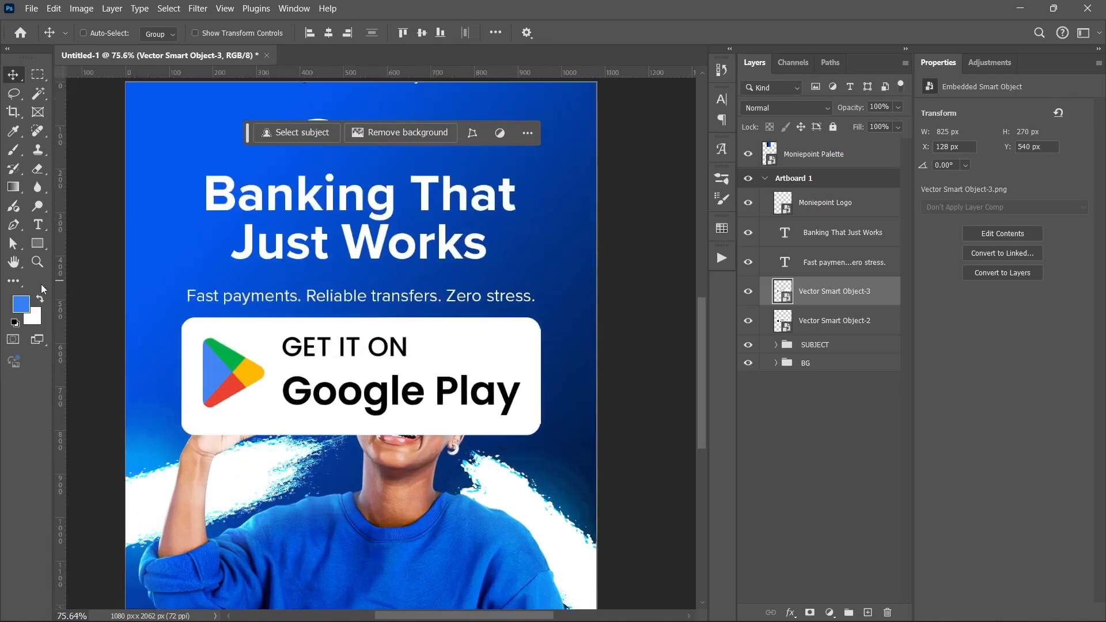
left_click(36, 243)
mouse_move(223, 344)
left_mouse_down()
mouse_move(325, 397)
mouse_move(432, 383)
left_mouse_up()
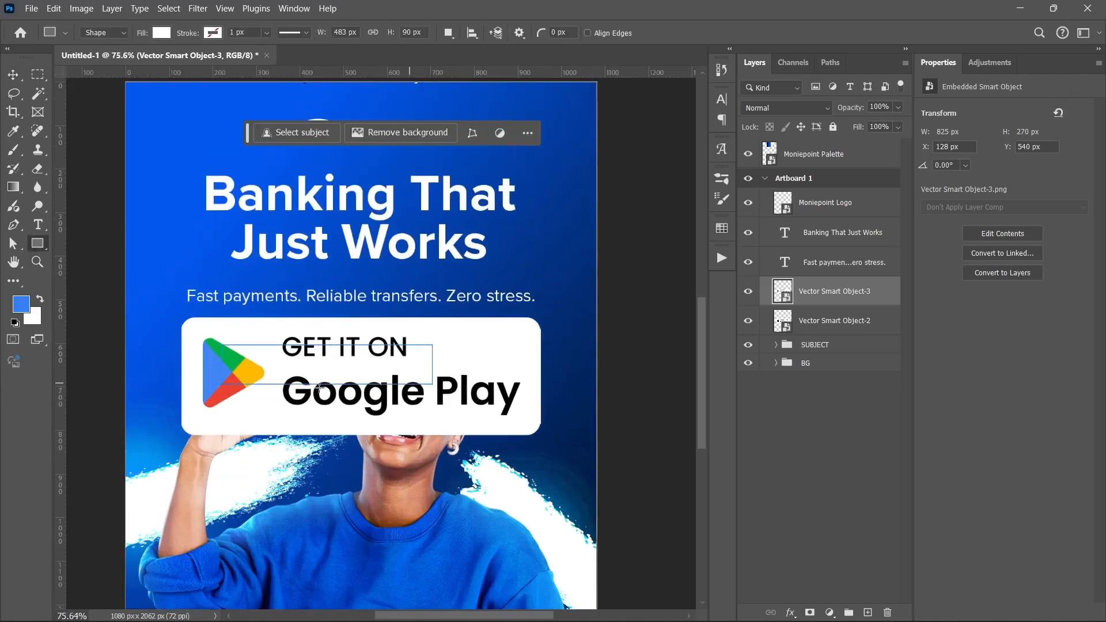
left_click_drag(329, 383, 335, 435)
key("Delete")
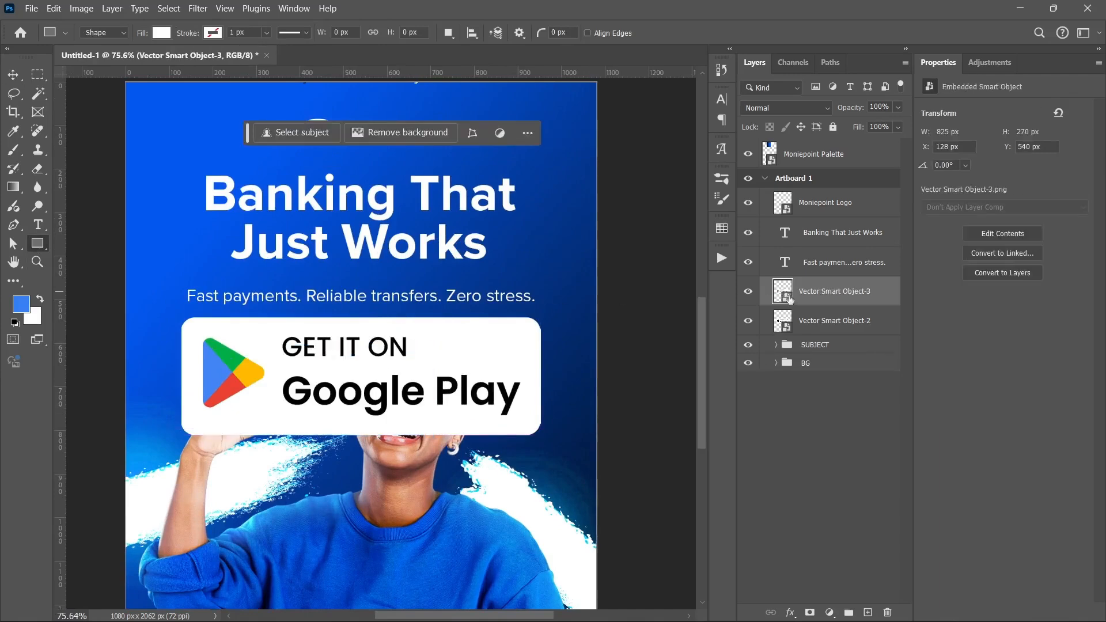
Duplicate the Google Play badge layer and scale all three store badges together to 60.26%.
key("ctrl+j")
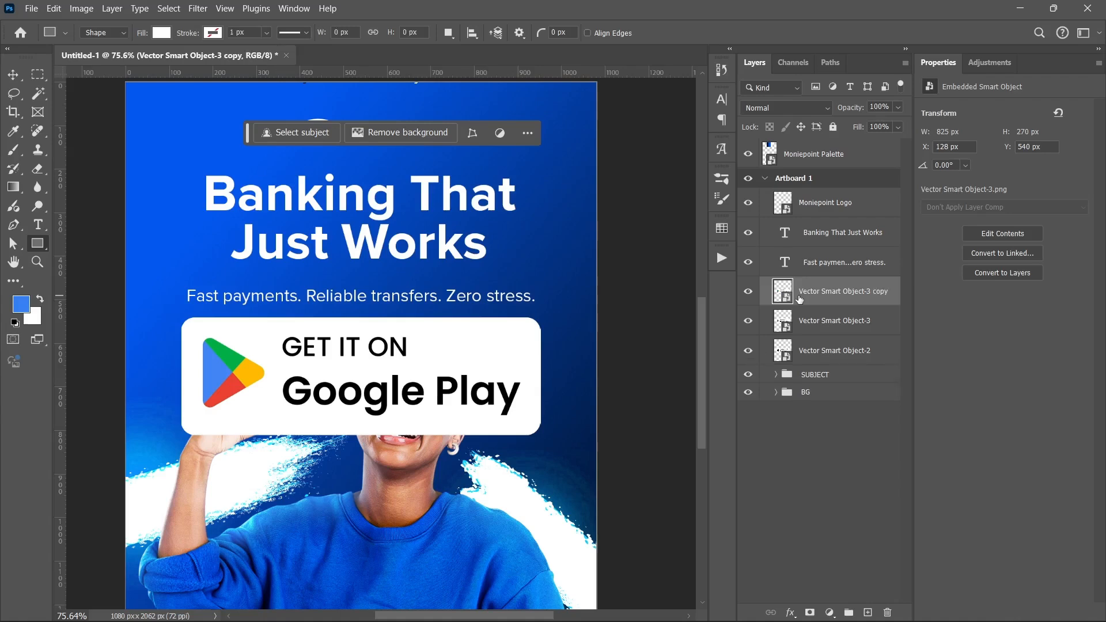
left_click(823, 356, "shift")
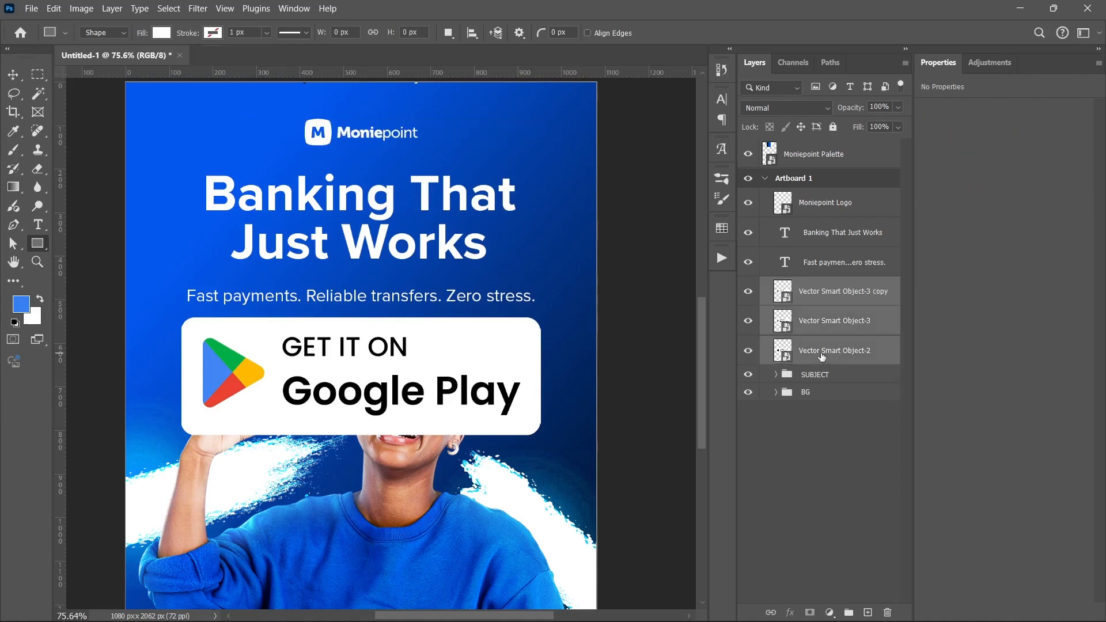
key("ctrl+t")
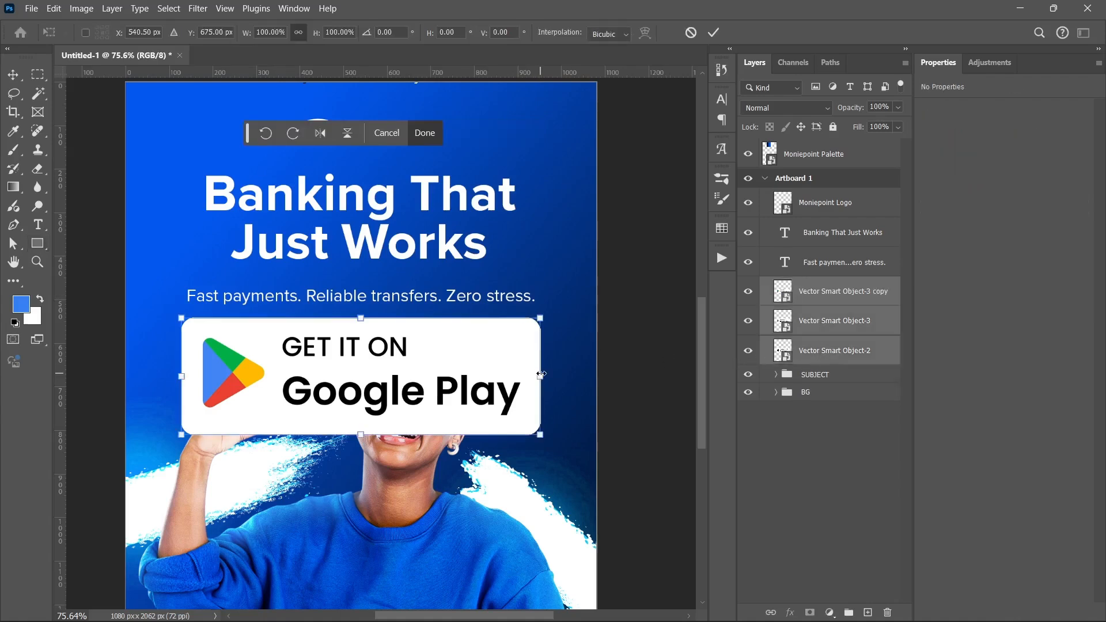
left_click_drag(541, 374, 406, 386)
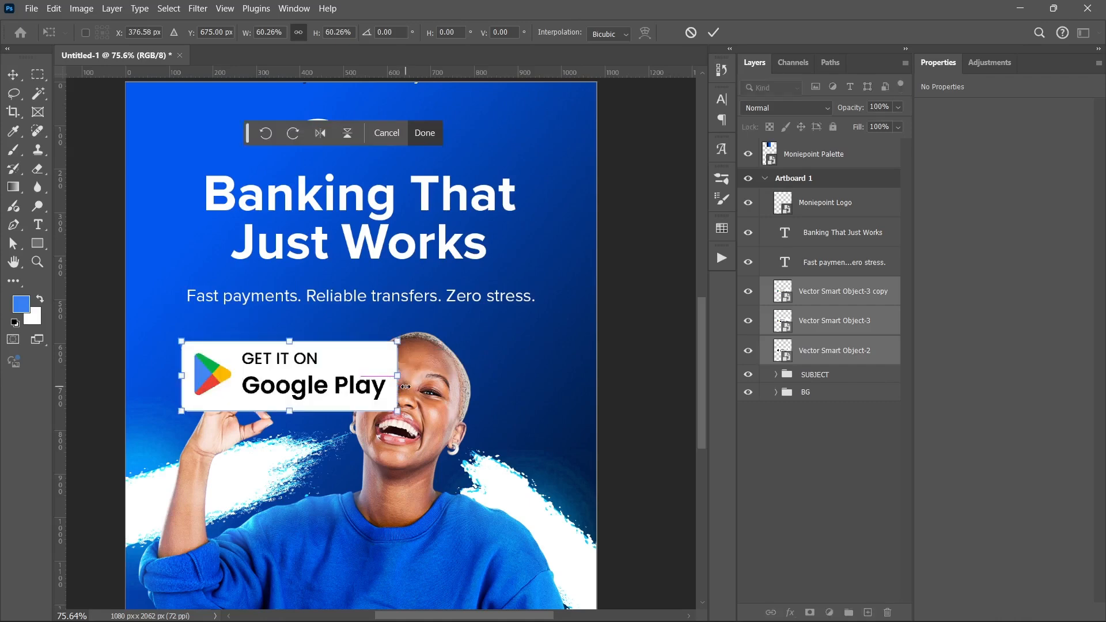
key("Return")
Move the three stacked store badges down onto the lower part of the woman's sweater.
key("u")
scroll(335, 317, "down", 3)
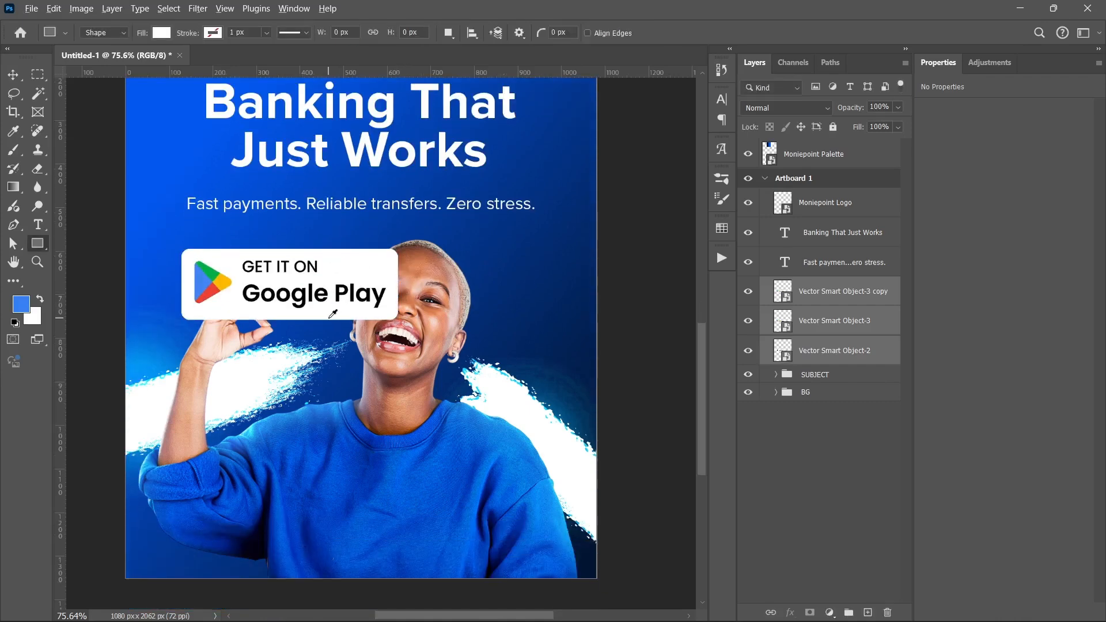
scroll(333, 314, "down", 3)
key("v")
left_click_drag(304, 299, 359, 455)
Scale the three stacked store badges down to 31.33% of their current size.
key("ctrl+t")
scroll(412, 471, "up", 3)
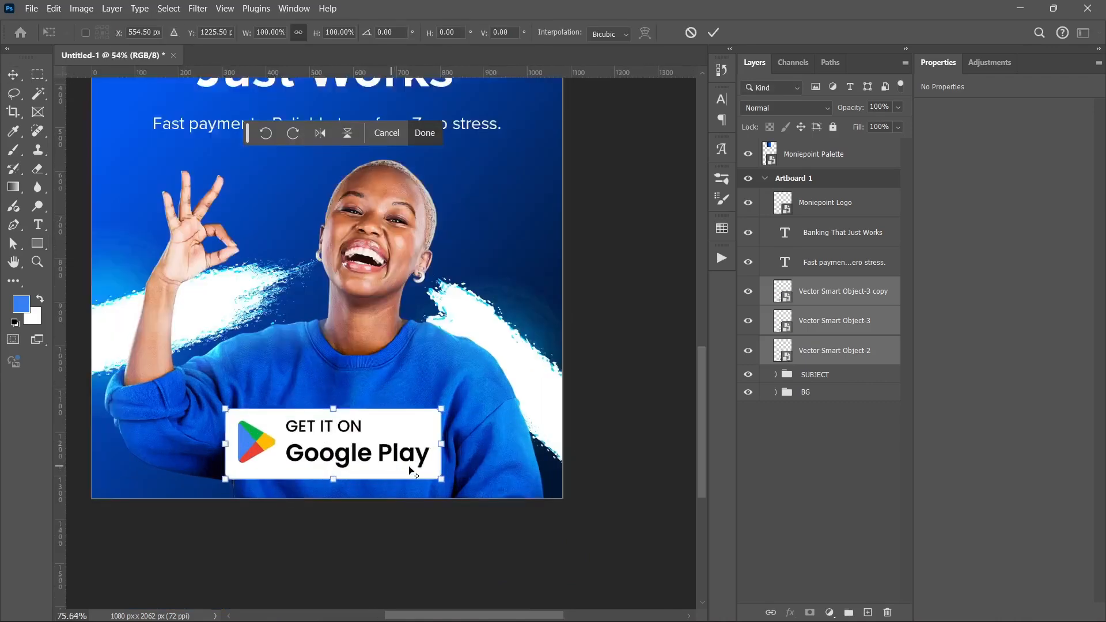
scroll(412, 471, "up", 1)
left_click_drag(449, 442, 343, 442)
key("ctrl+z")
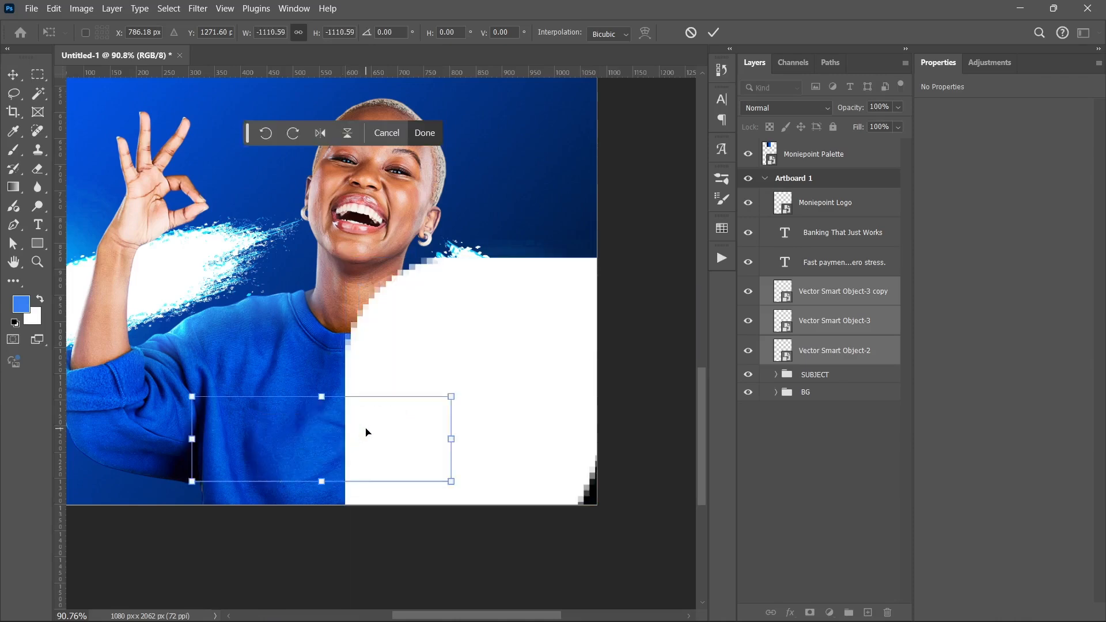
left_click_drag(449, 442, 281, 449)
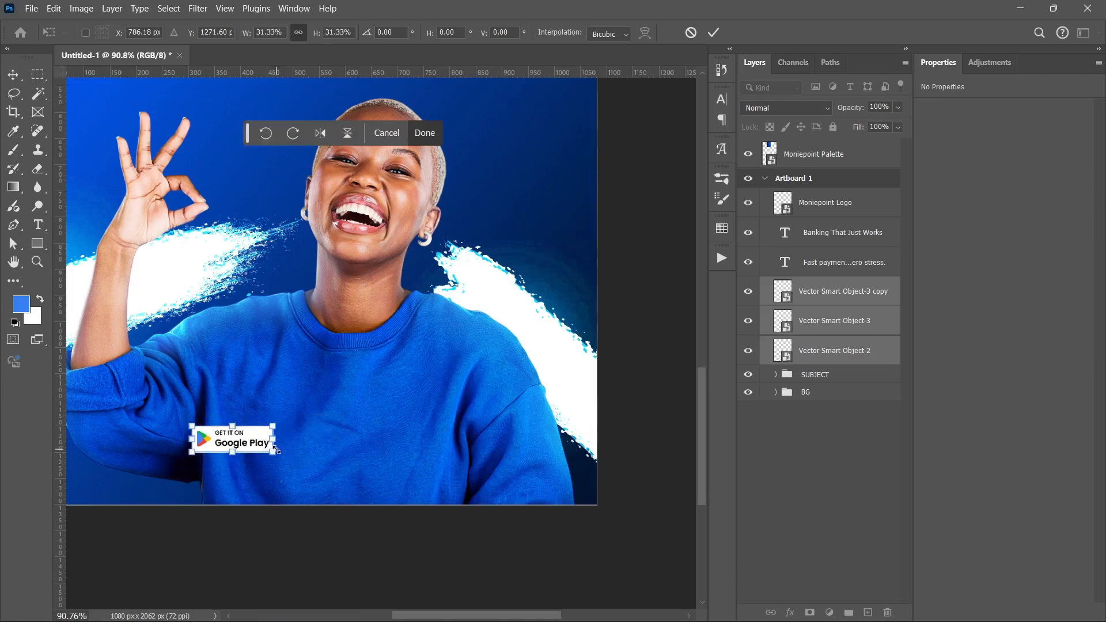
key("Return")
Spread the badges into a row, with the duplicate Google Play badge left of the original and the App Store badge on its right.
scroll(245, 439, "down", 1)
scroll(247, 439, "down", 4)
scroll(252, 441, "up", 4)
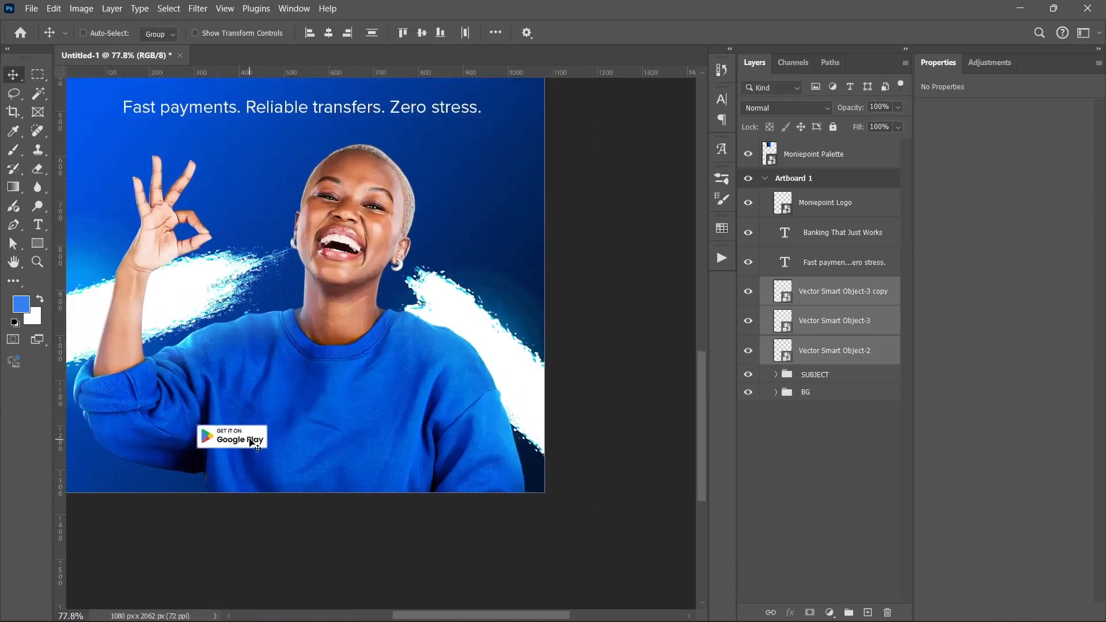
left_click_drag(235, 441, 192, 443)
left_click(828, 290)
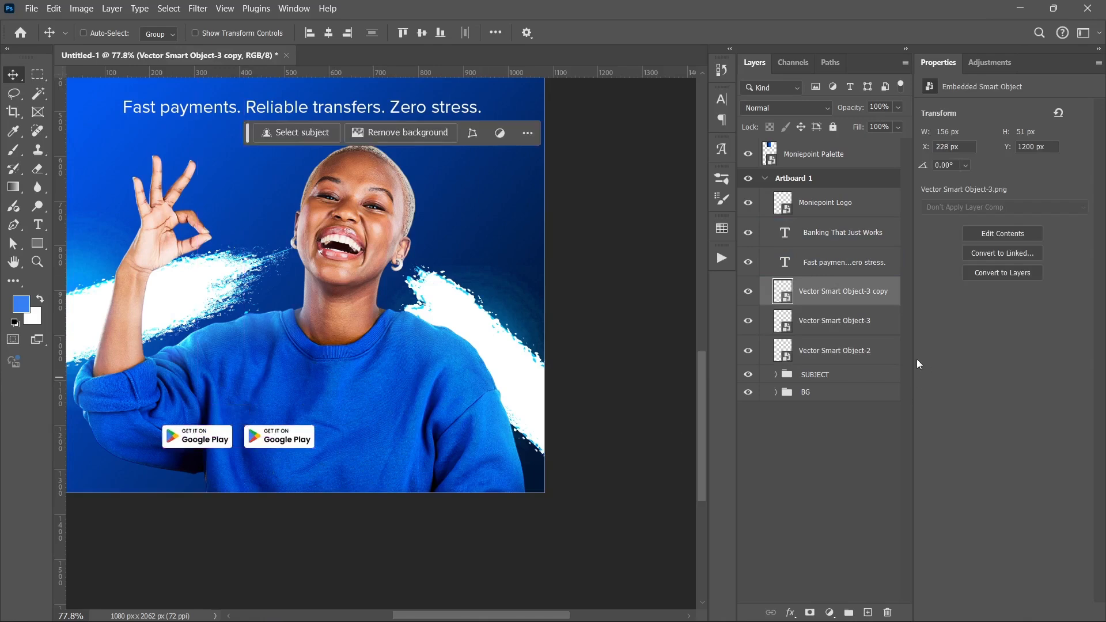
left_click(841, 353)
left_click_drag(274, 442, 365, 441)
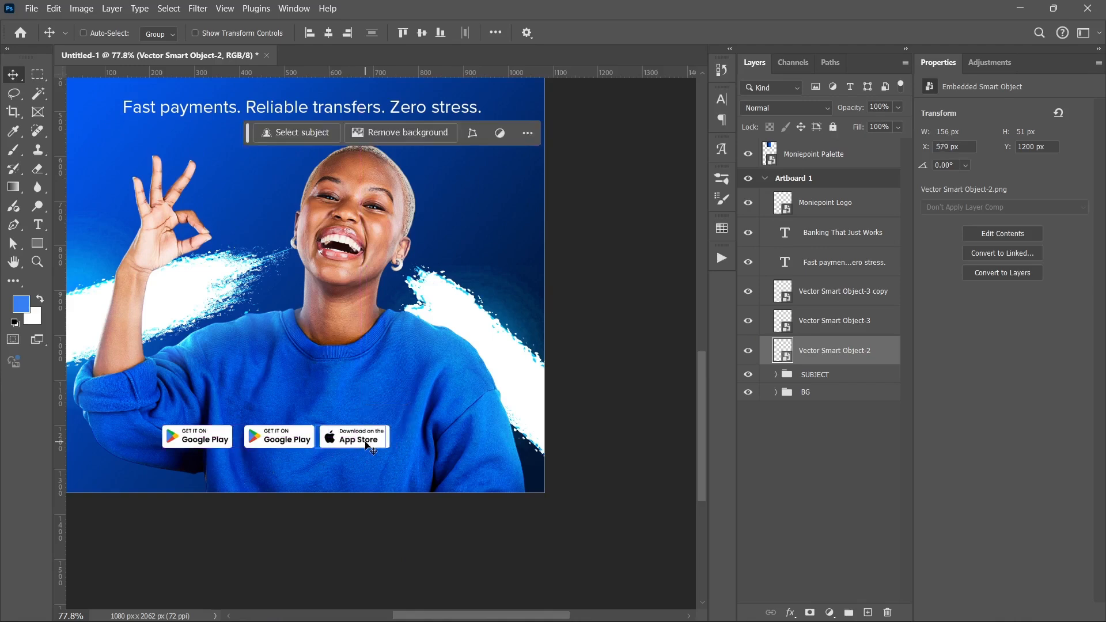
Nudge the duplicate Google Play badge toward the original and distribute the three badges evenly in the row.
left_click(799, 294)
key("shift+Right")
key("shift+Right")
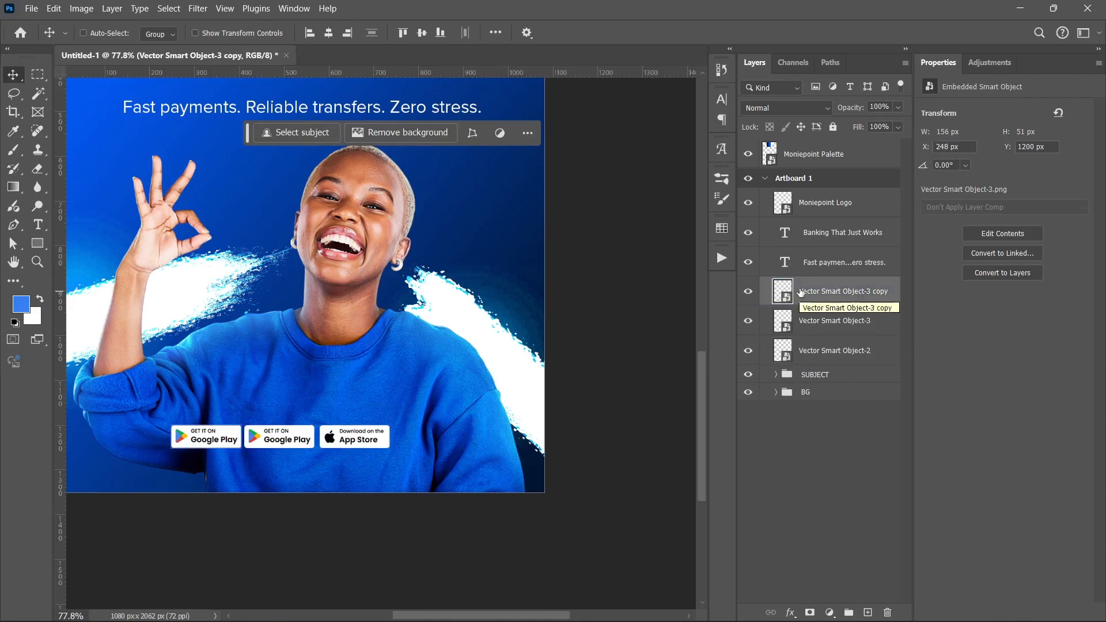
left_click(818, 321, "shift")
left_click(818, 351, "shift")
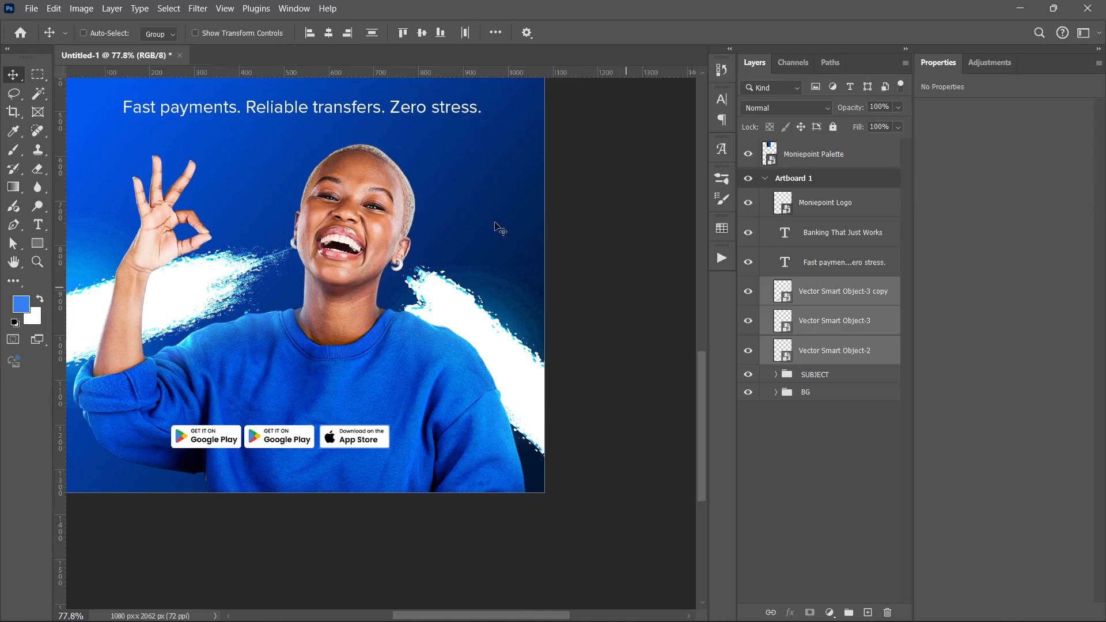
left_click(467, 33)
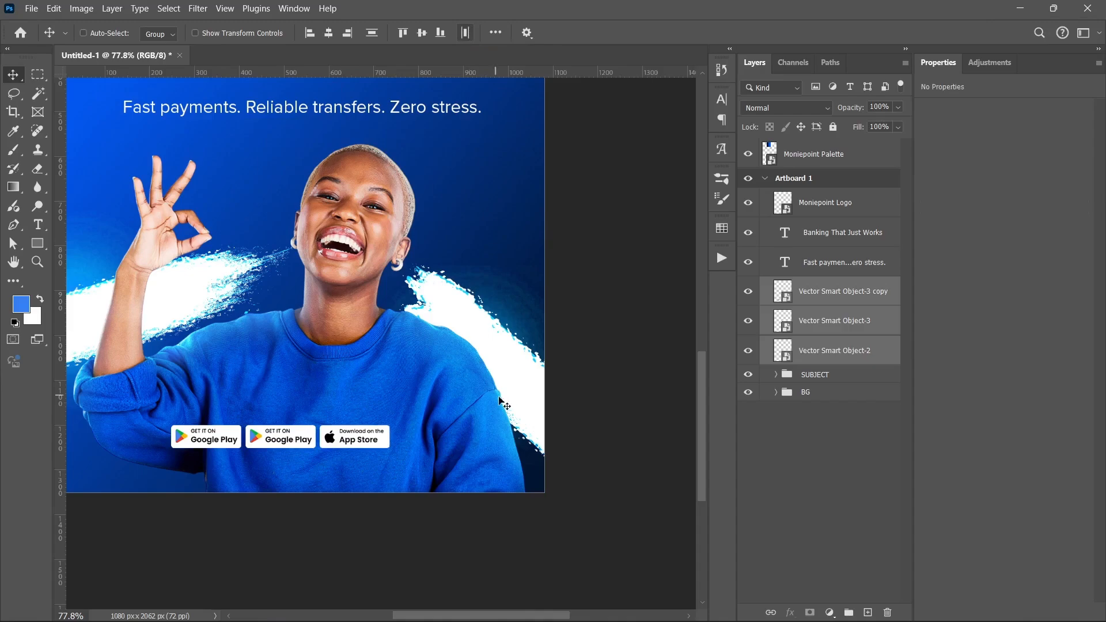
Group the three badges and move the group down near the artboard's lower edge, centred horizontally.
key("ctrl+g")
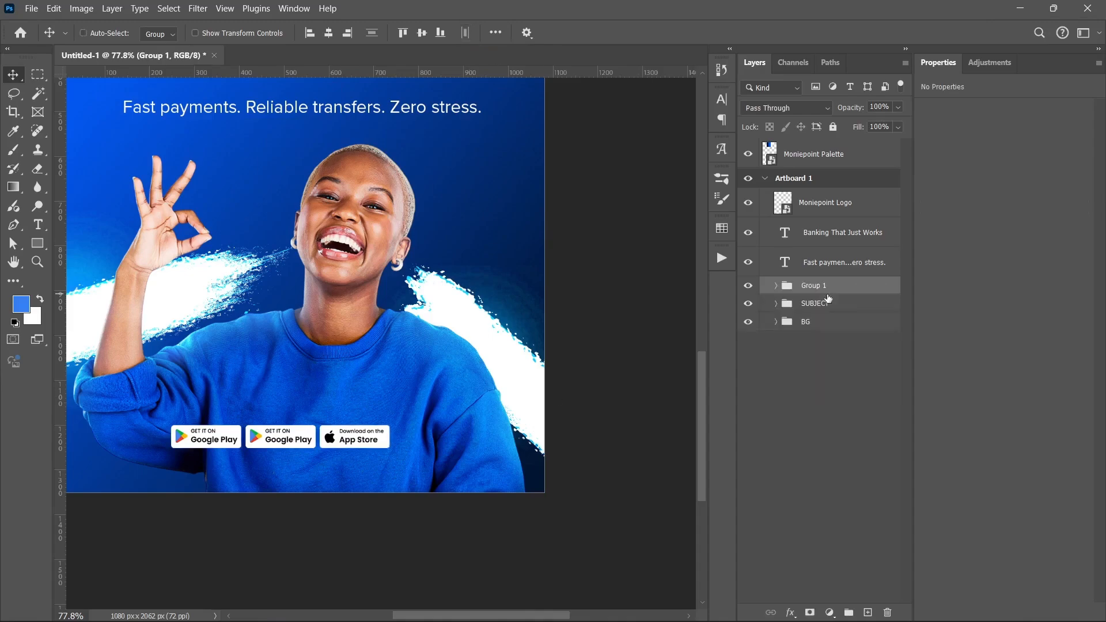
scroll(349, 438, "down", 3)
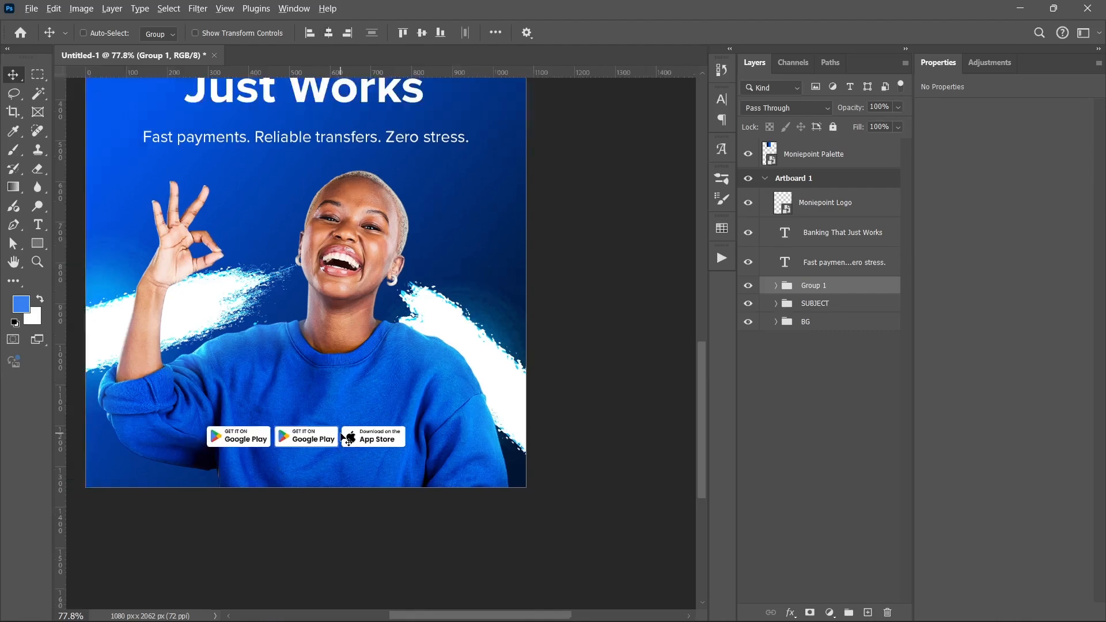
key("Down")
key("Down")
key("Down")
key("Down")
key("Down")
key("Down")
key("Down")
key("Down")
key("Down")
key("Down")
key("Down")
key("Down")
key("Down")
key("Down")
key("Down")
key("Down")
key("Down")
key("Down")
key("Down")
key("Down")
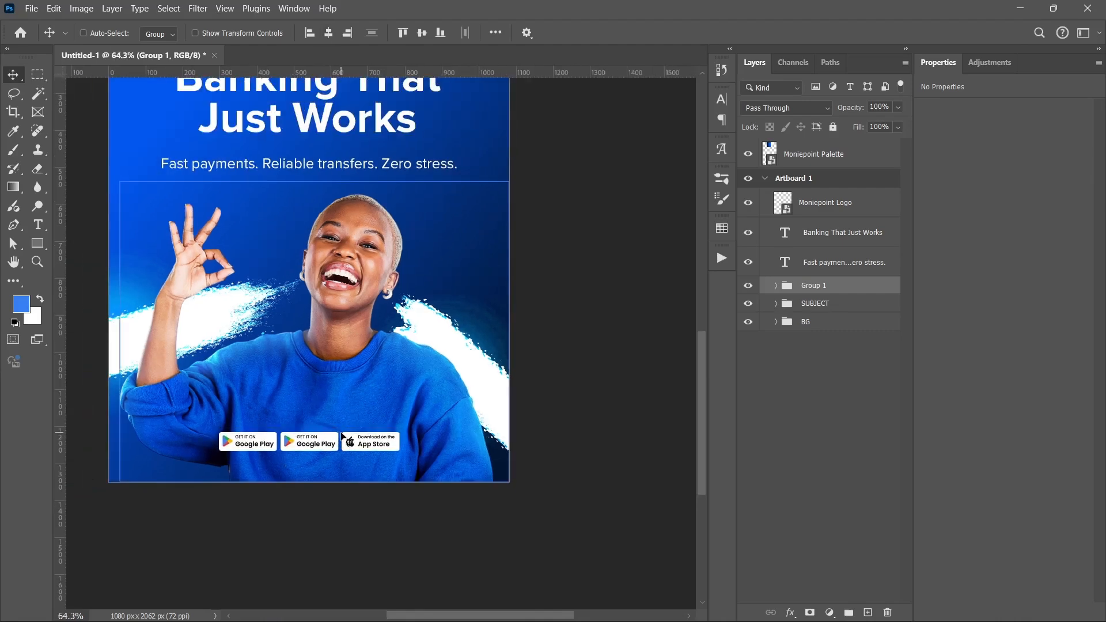
key("Down")
key("Down")
key("Down")
key("Down")
key("Down")
key("Down")
key("Down")
key("Down")
key("Down")
key("Down")
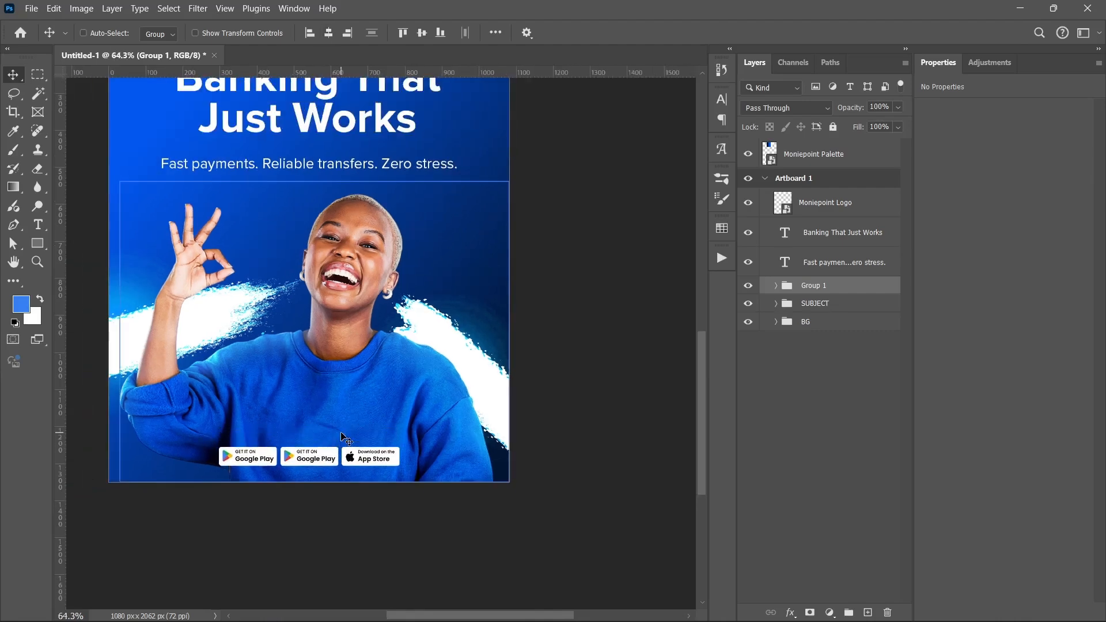
Apply a blue Color Overlay at 100% opacity to the duplicate Google Play badge inside the group.
scroll(262, 465, "up", 4)
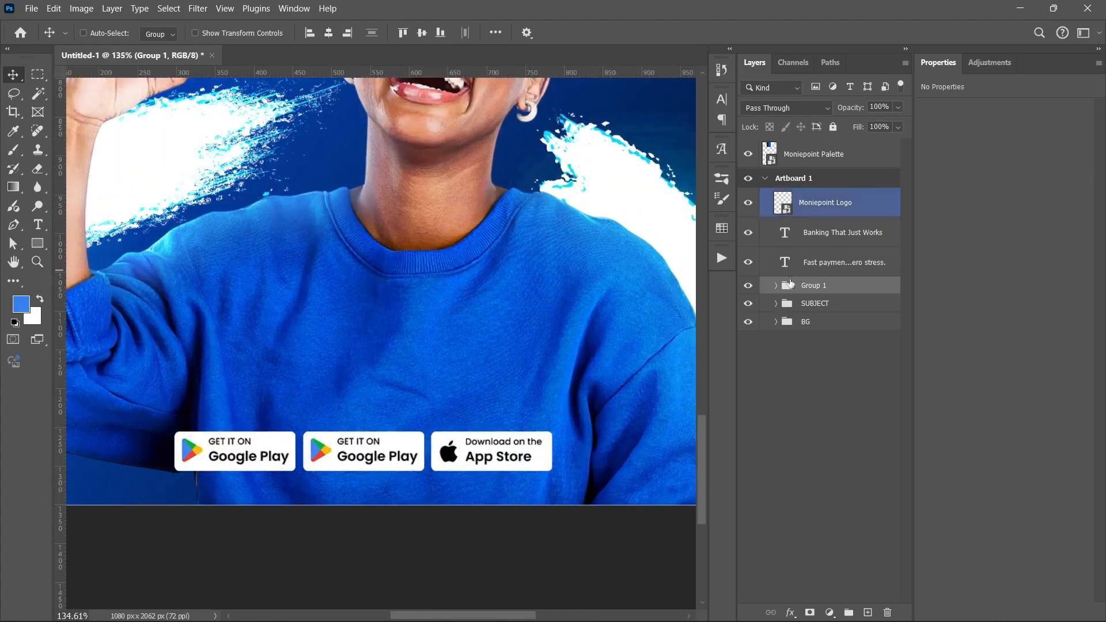
left_click(776, 286)
left_click(805, 311)
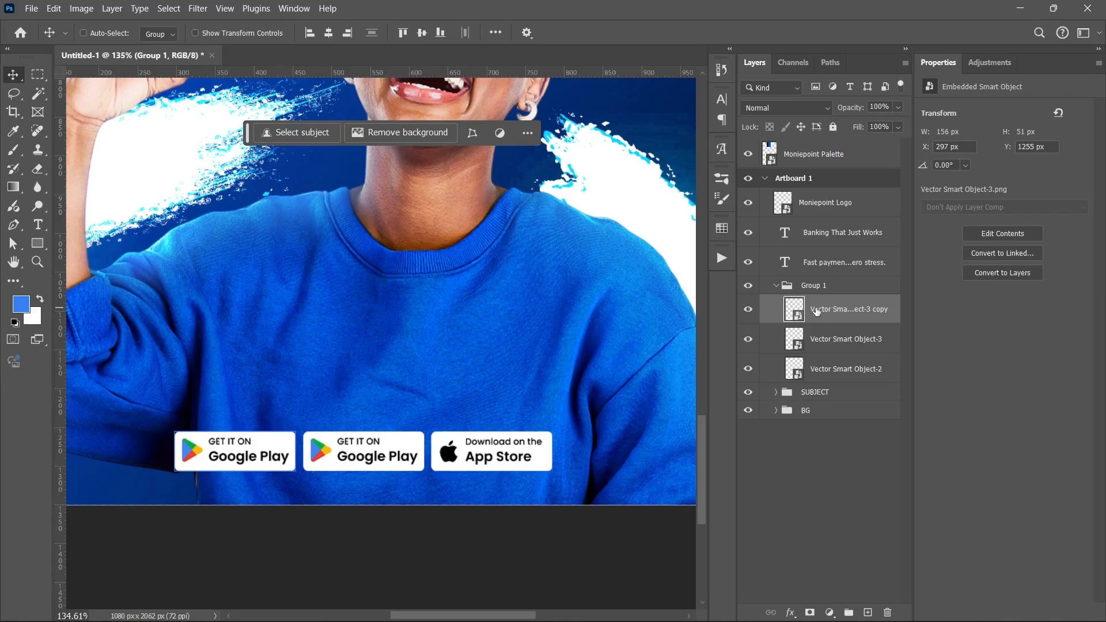
left_click(751, 310)
left_click(750, 310)
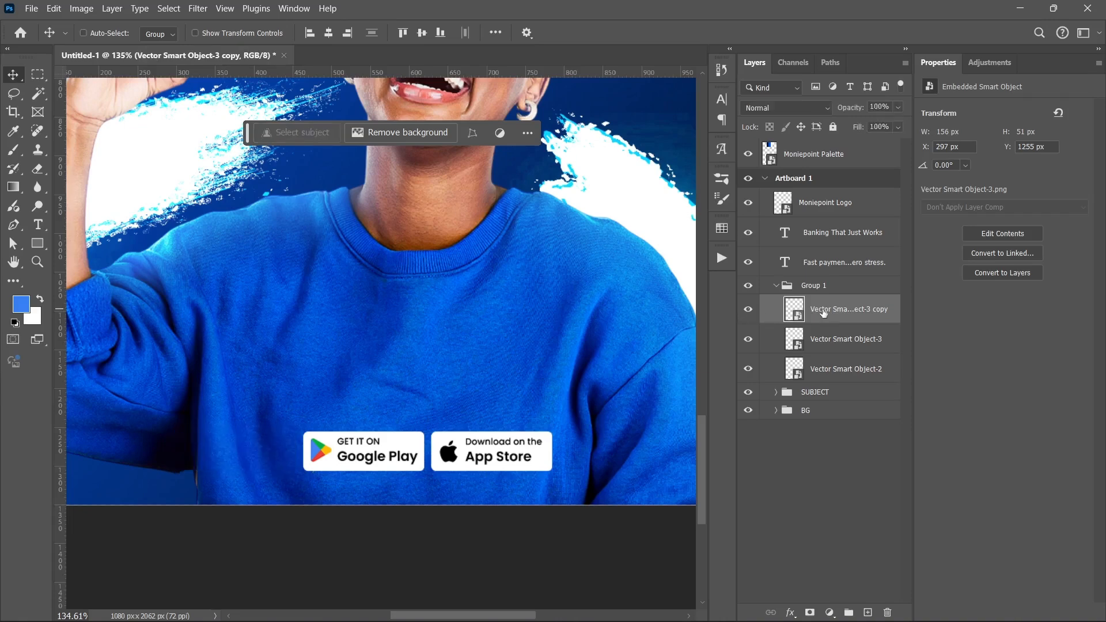
left_click(787, 616)
left_click(818, 556)
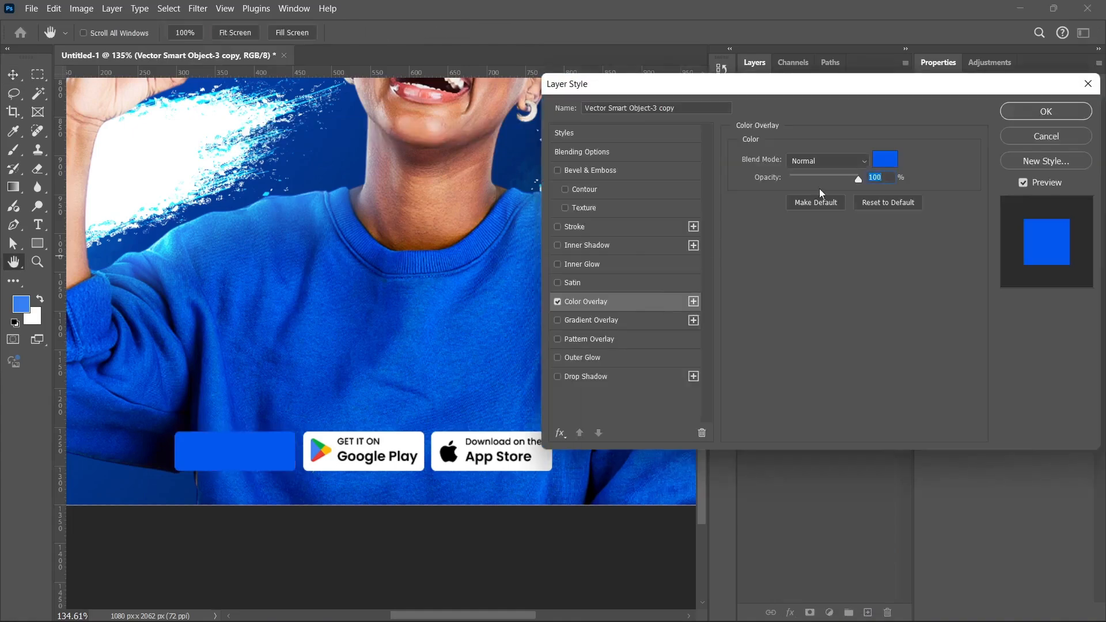
left_click(1046, 111)
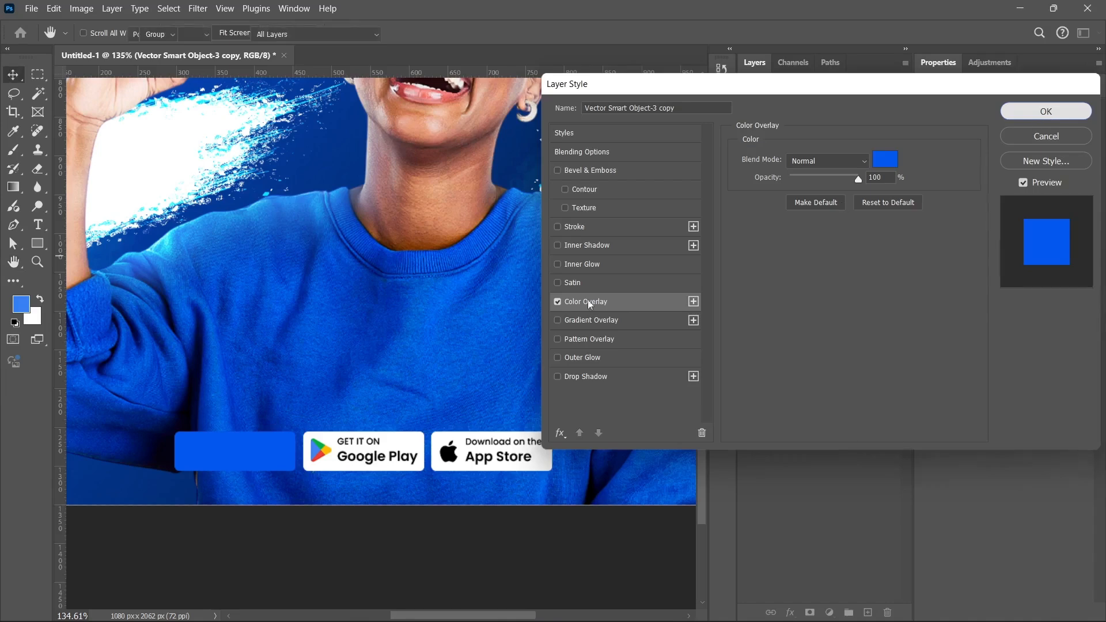
Add a white text layer over the blue badge reading "Get the app", copied from Moniepoint.txt in Notepad.
left_click(37, 224)
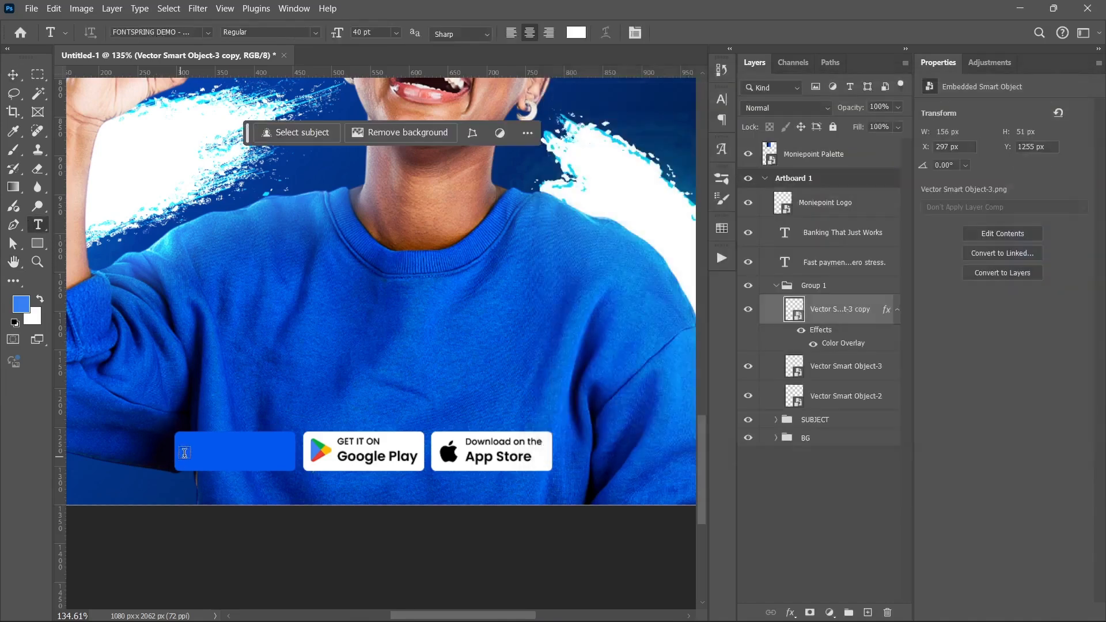
left_click(221, 453)
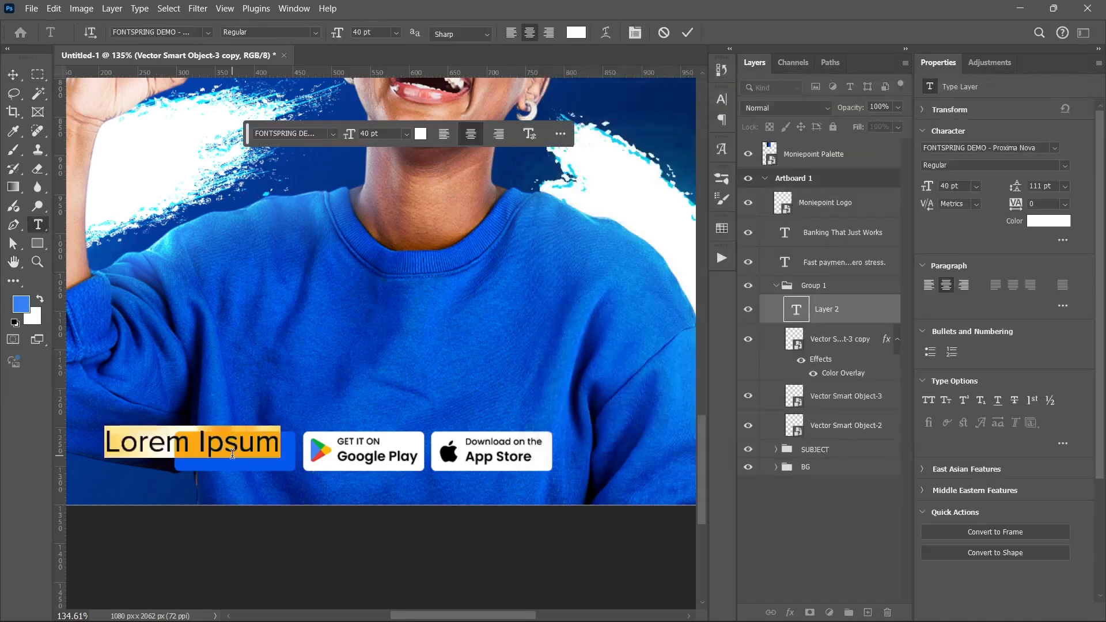
left_click(586, 610)
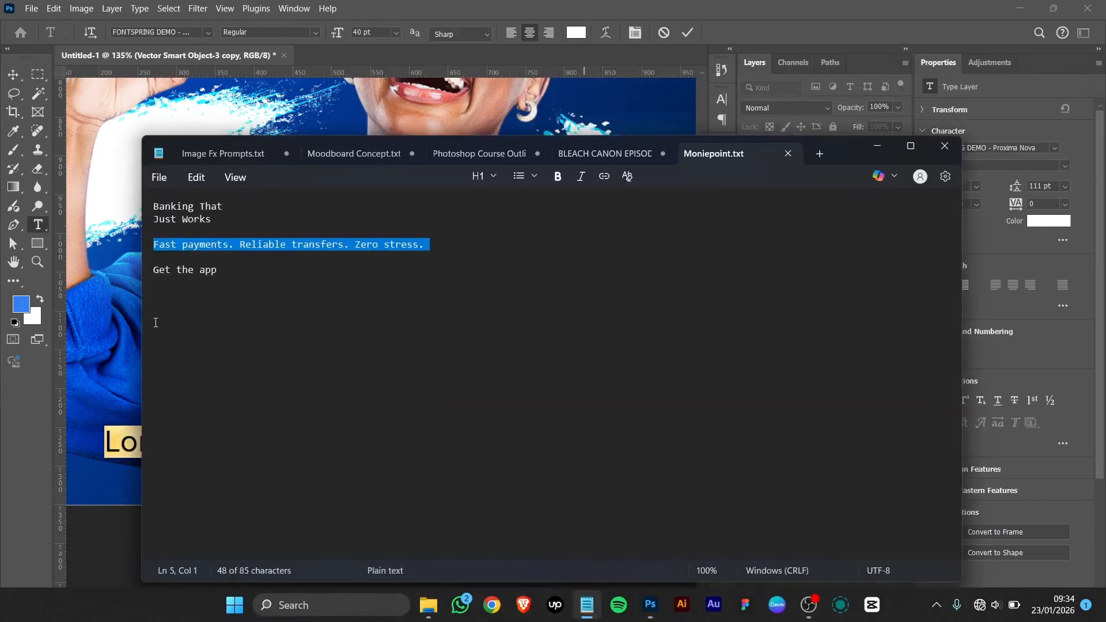
triple_click(179, 277)
key("ctrl+c")
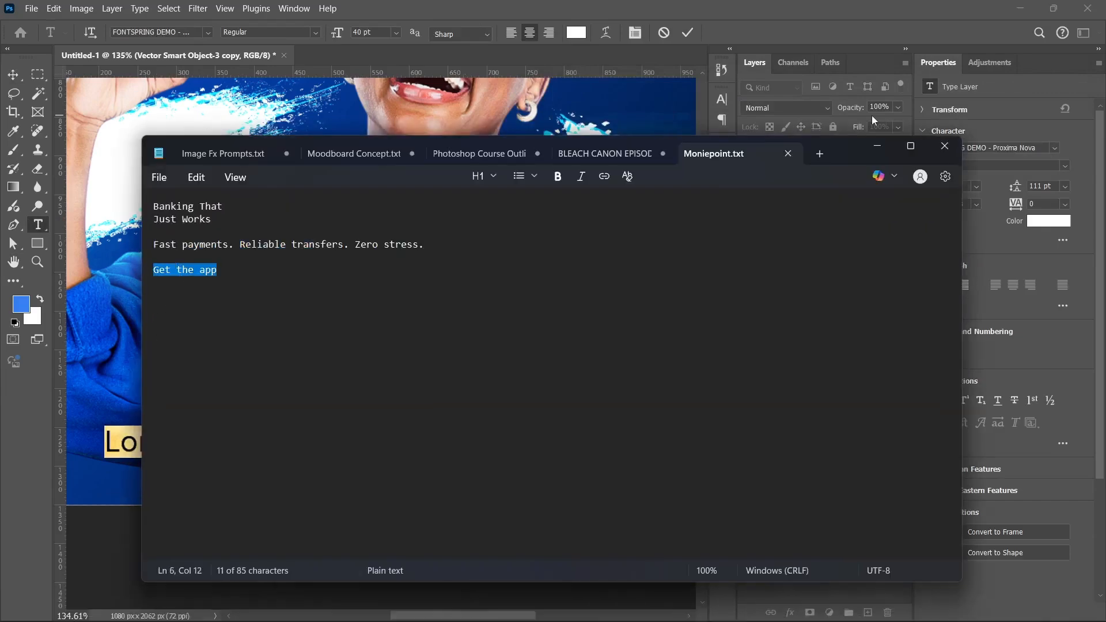
left_click(877, 146)
key("ctrl+a")
key("ctrl+v")
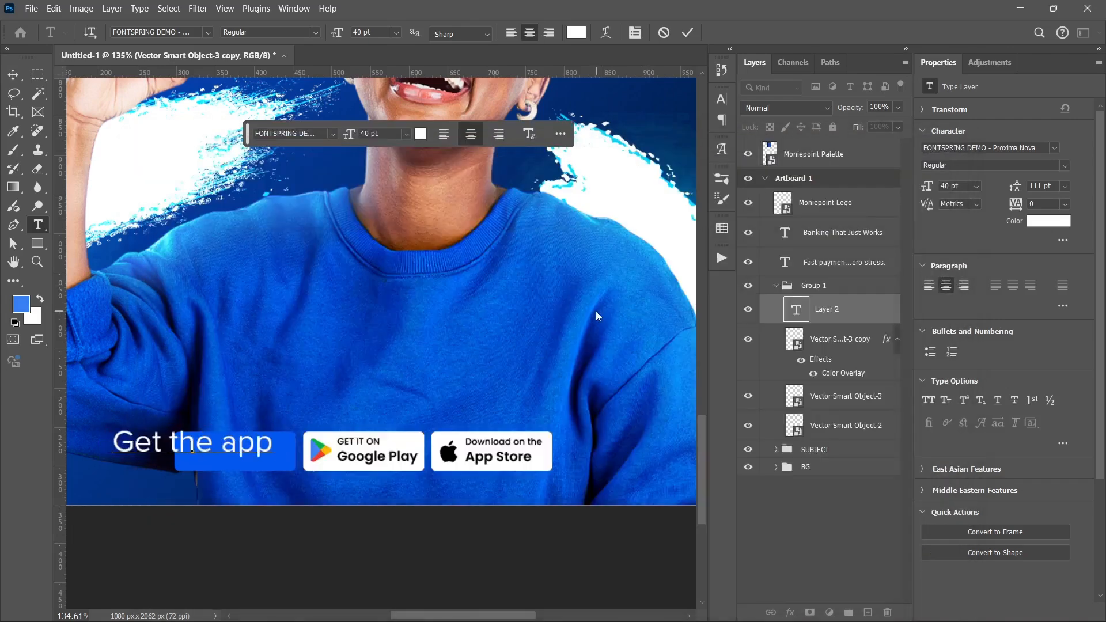
key("ctrl+Return")
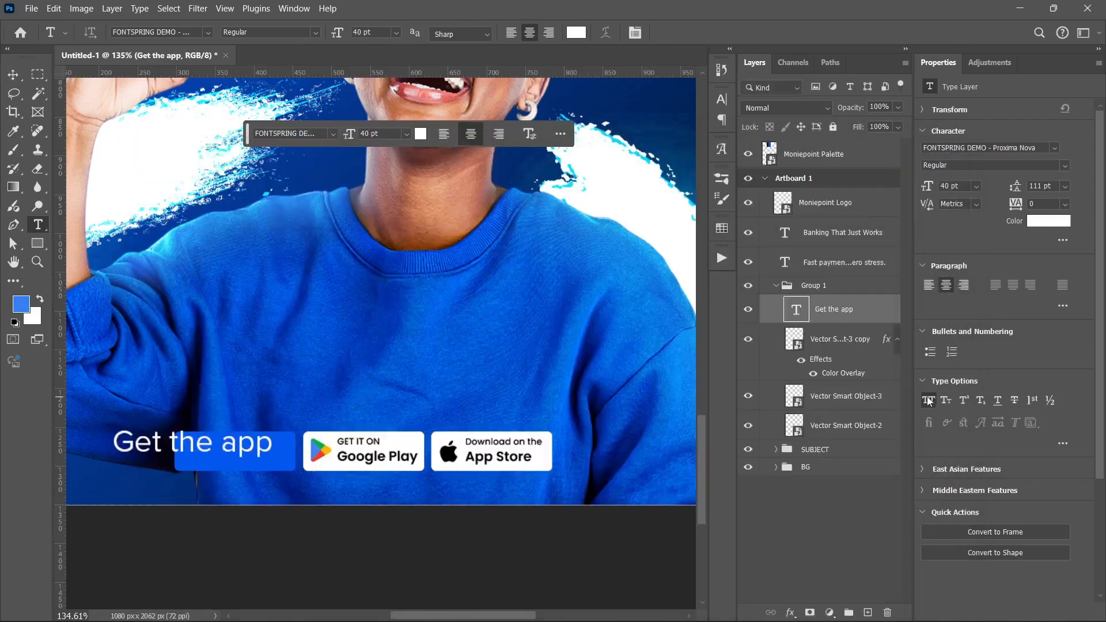
Set the "Get the app" text to all caps and scale it to 47.81% so it fits inside the blue badge.
key("ctrl+shift+k")
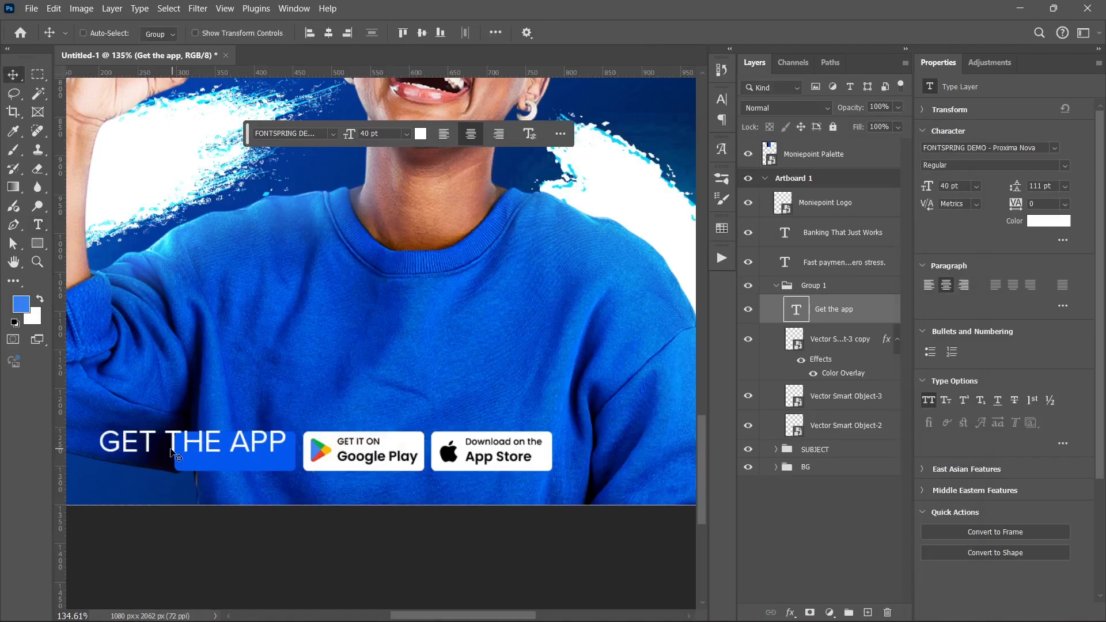
key("ctrl+t")
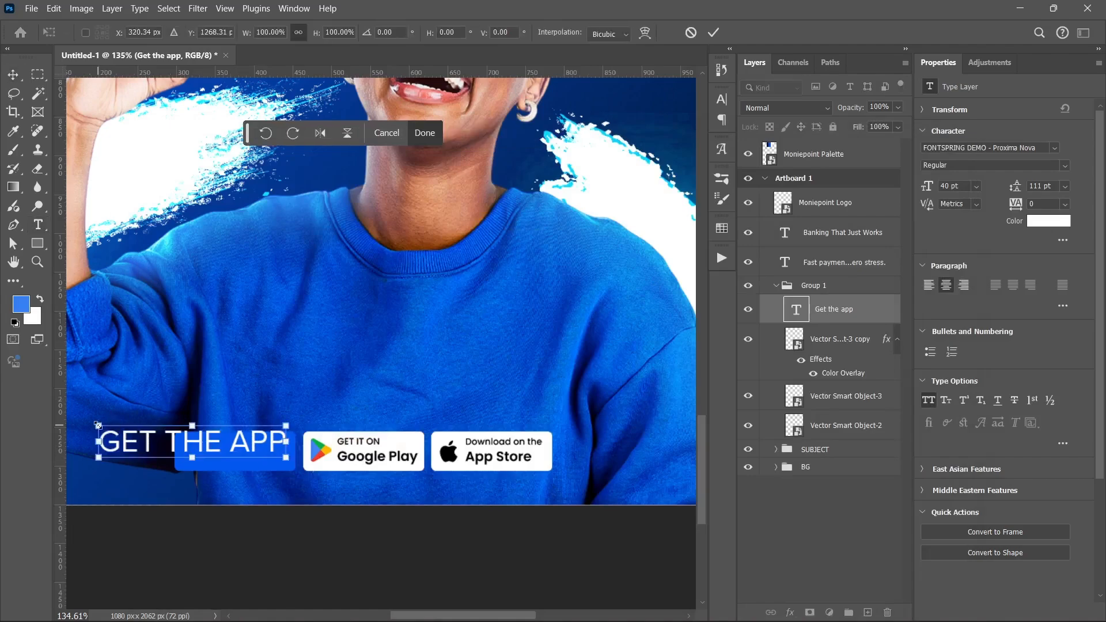
left_click_drag(98, 425, 368, 428)
scroll(219, 460, "up", 5)
left_click_drag(531, 434, 484, 435)
left_click(714, 32)
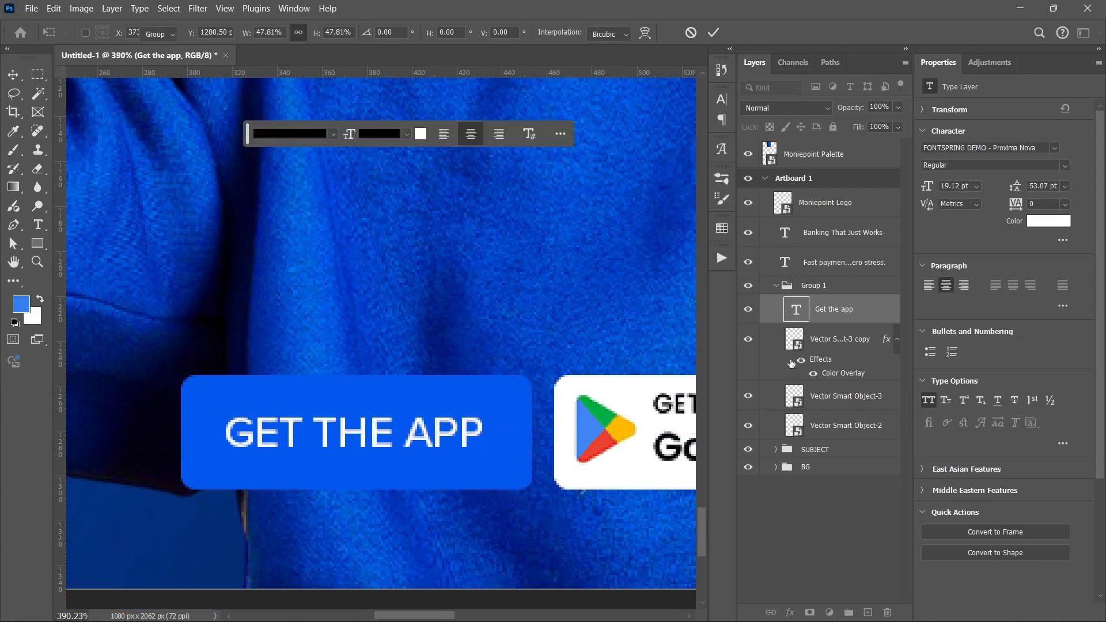
Centre the "Get the app" text horizontally on the blue badge, using the badge's outline as a selection, and deselect.
left_click(797, 344, "ctrl")
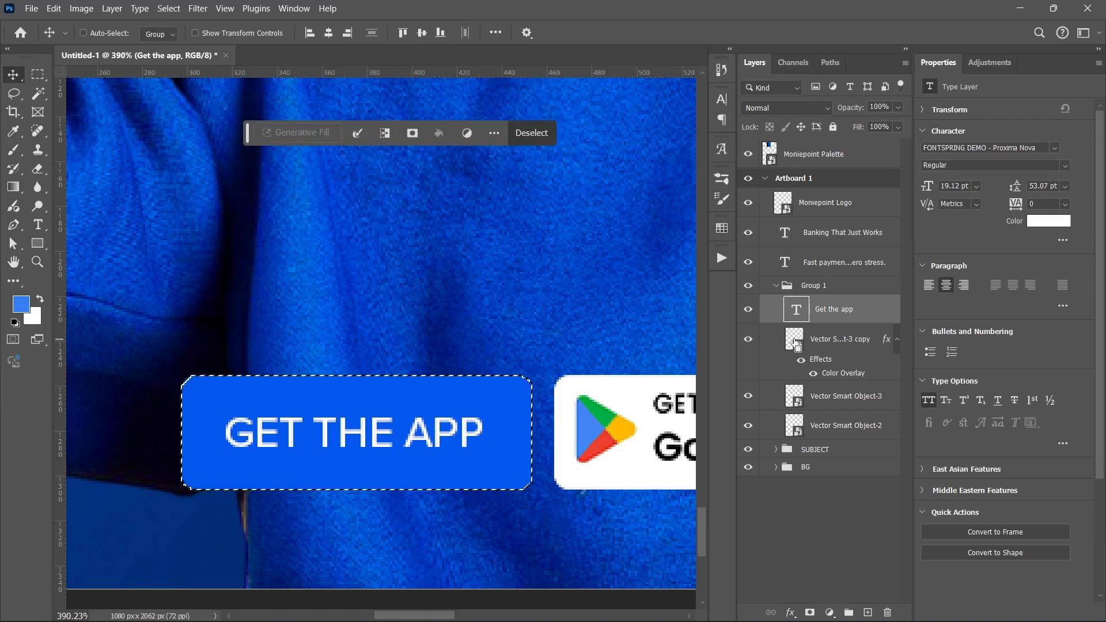
left_click(329, 32)
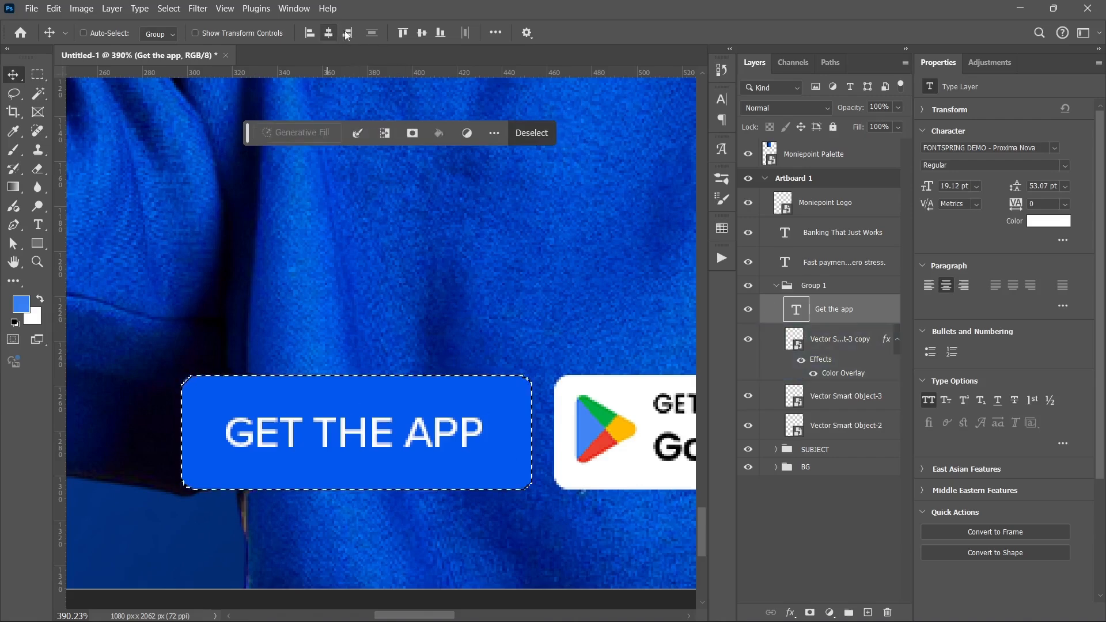
key("ctrl+d")
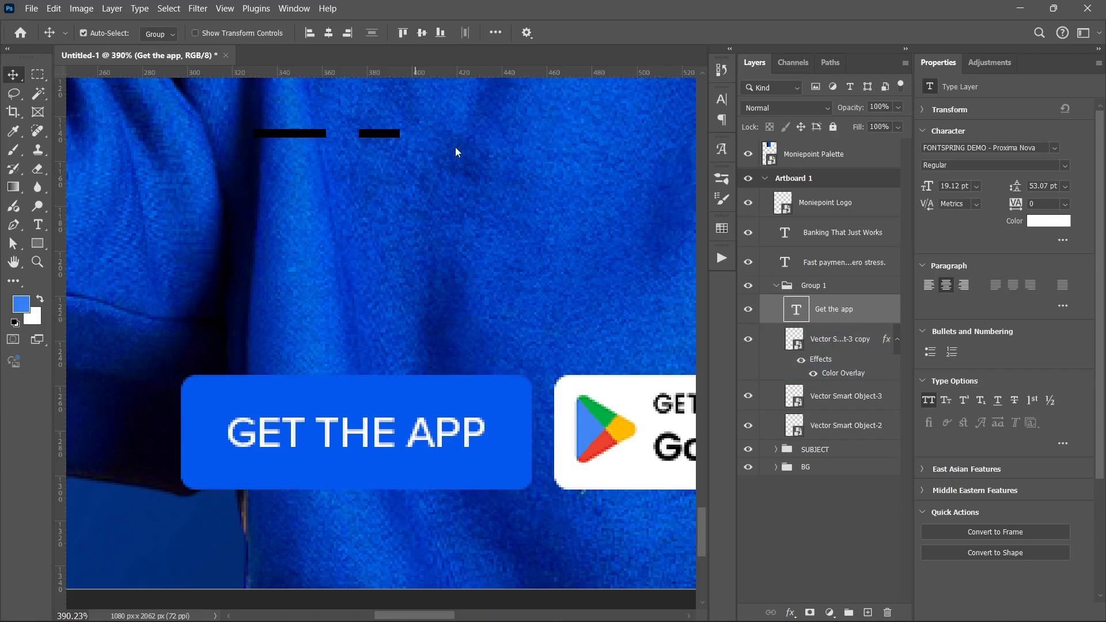
Collapse the badge group and rename it CTA.
scroll(415, 265, "down", 3)
scroll(415, 265, "down", 5)
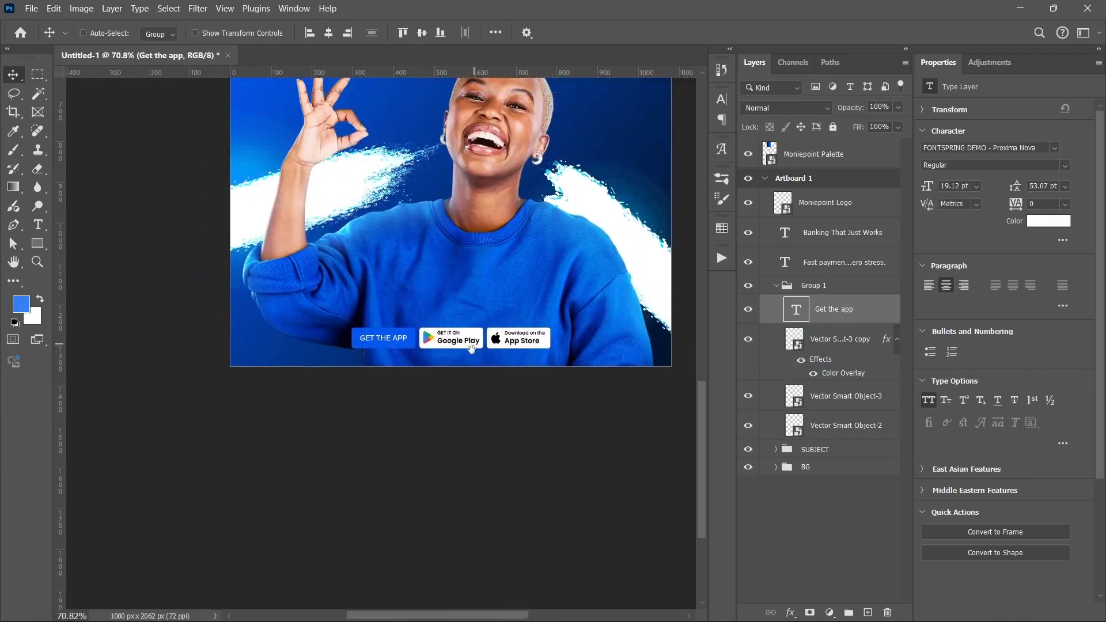
scroll(431, 503, "down", 4)
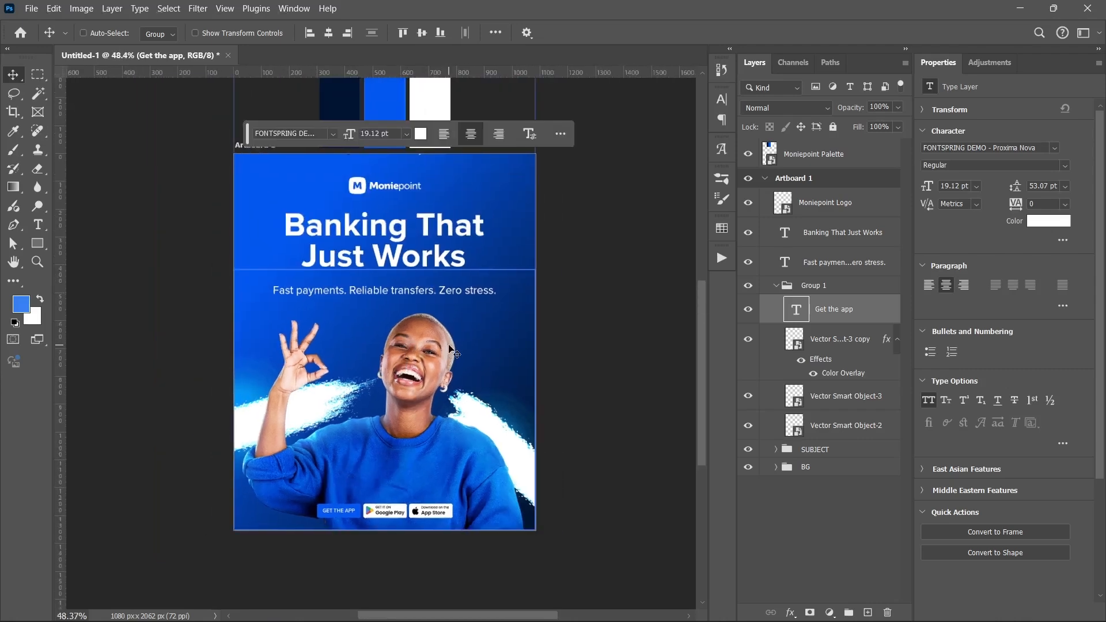
left_click(810, 286)
left_click(776, 285)
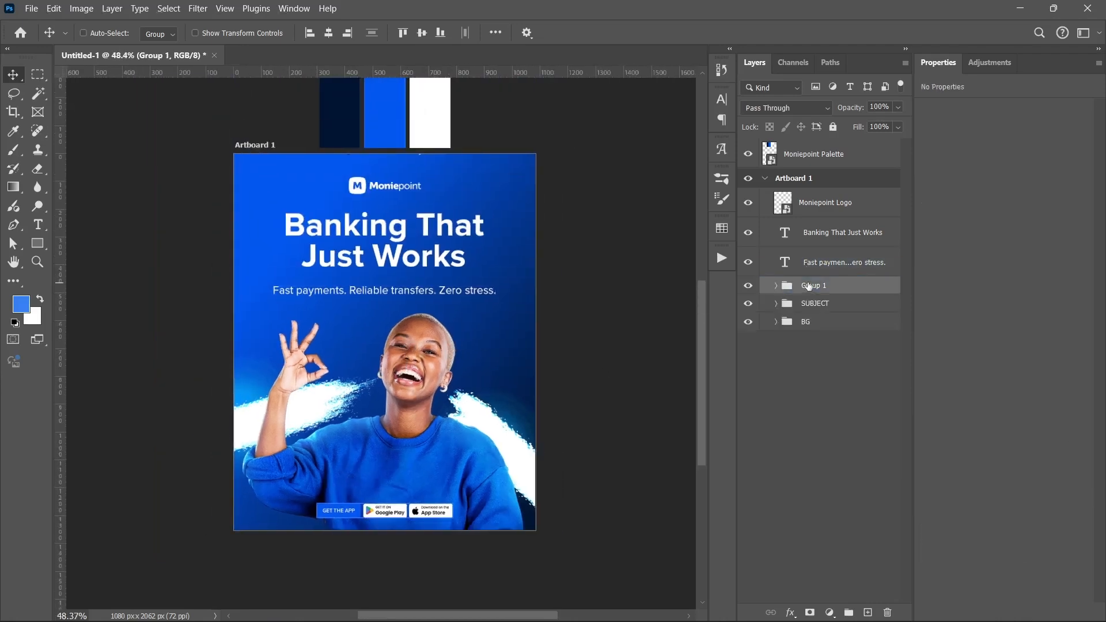
double_click(810, 286)
key("Return")
left_click(822, 362)
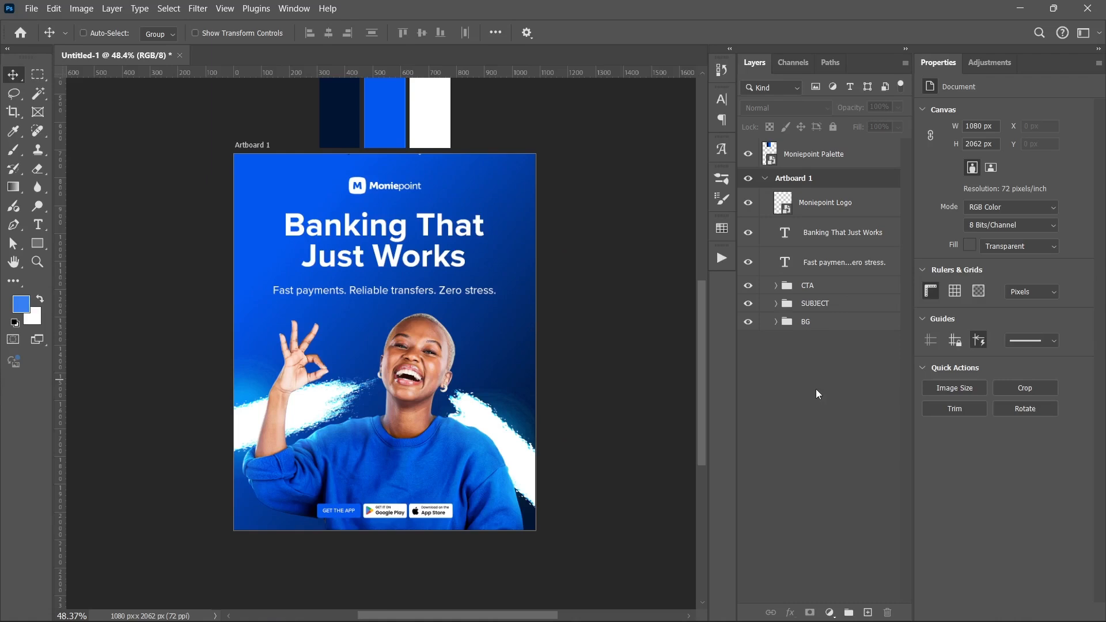
Group the Moniepoint logo, headline and tagline layers and name the group TEXT & LOGO.
left_click(819, 262)
left_click(822, 211, "shift")
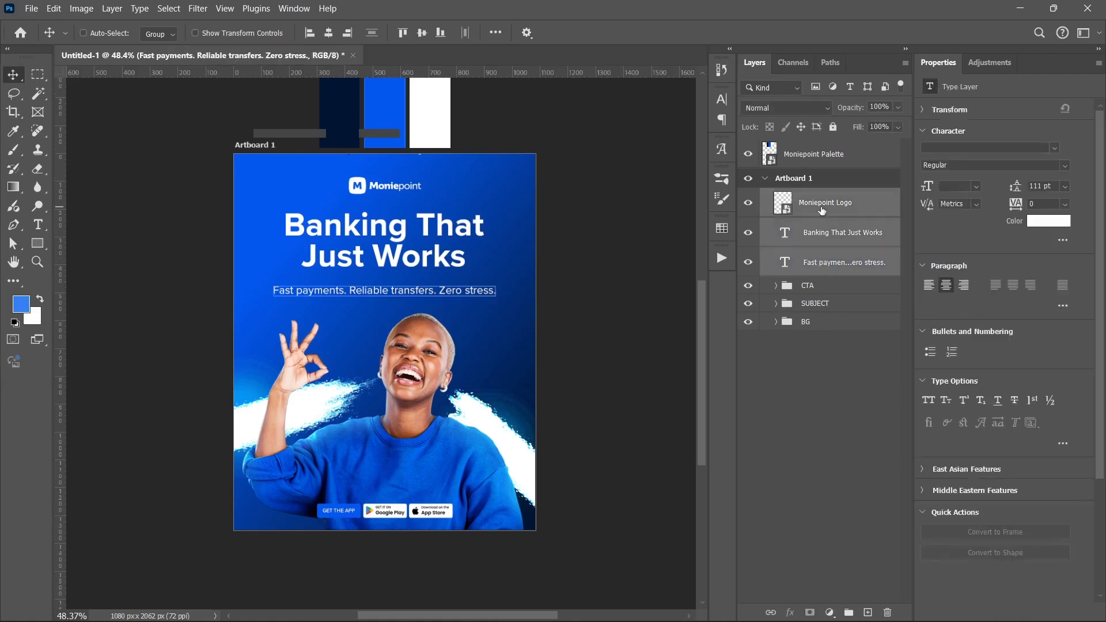
key("ctrl+g")
double_click(813, 198)
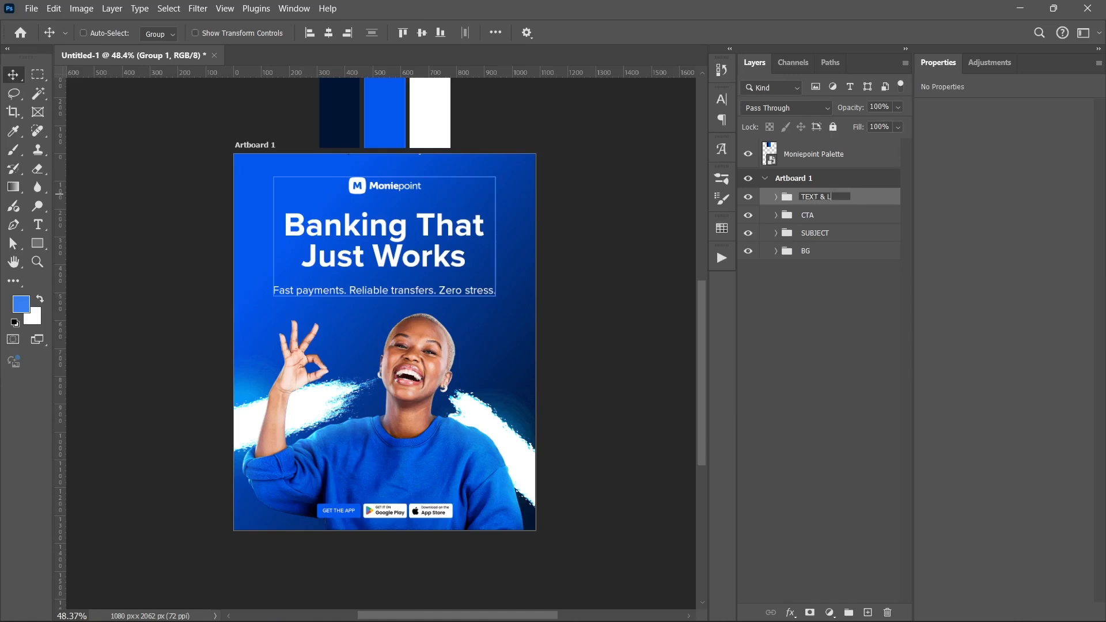
key("Return")
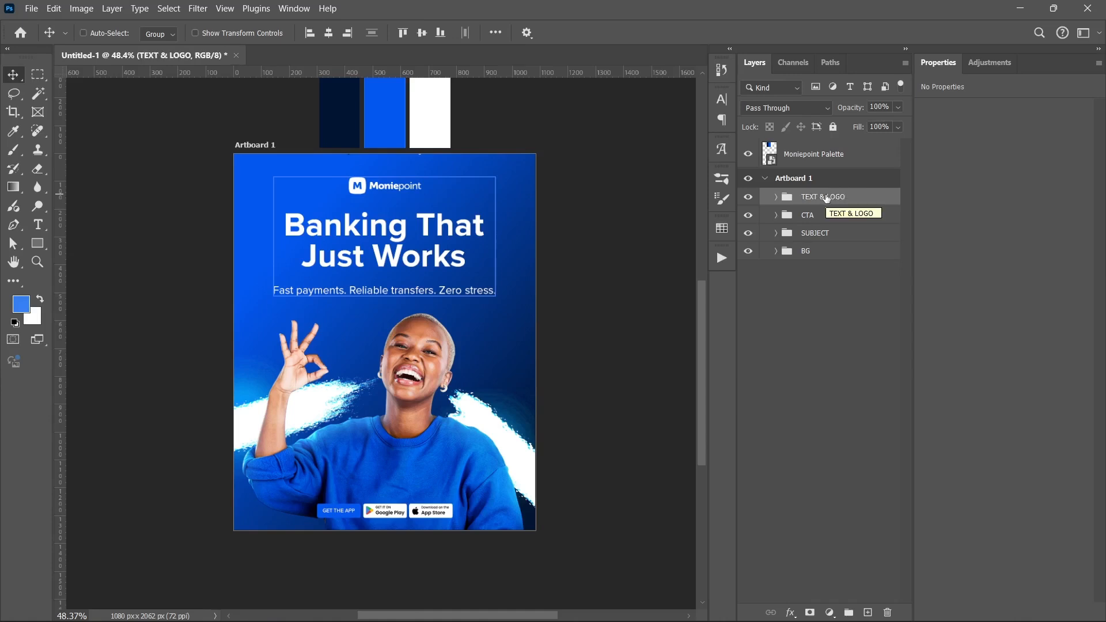
Stamp all visible layers into a new merged layer above TEXT & LOGO and convert it to a smart object.
scroll(633, 308, "up", 2)
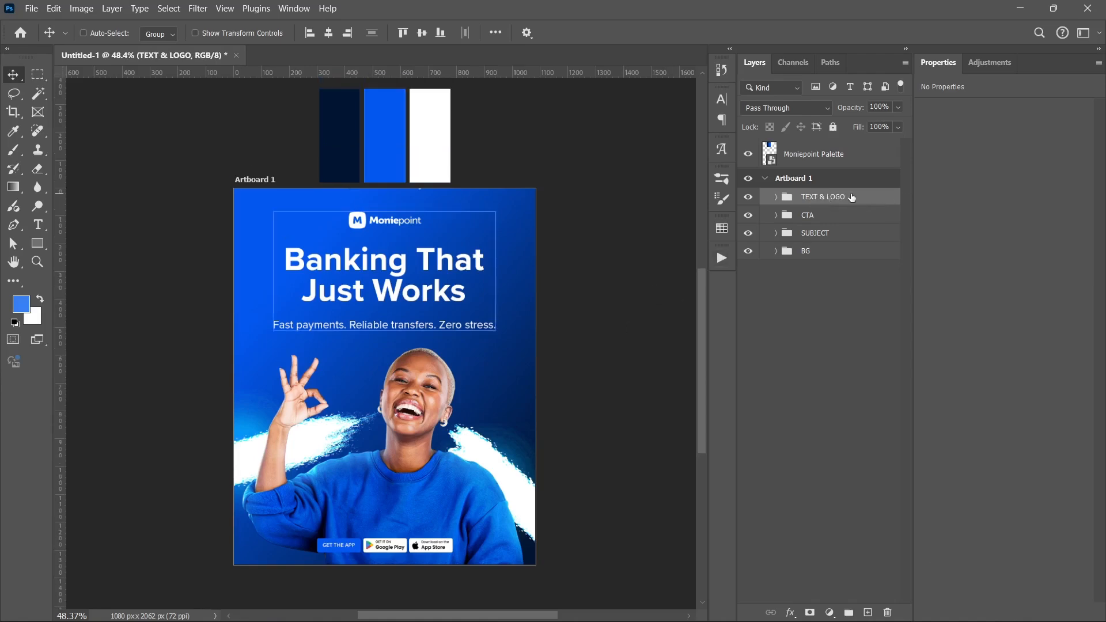
key("ctrl+shift+alt+e")
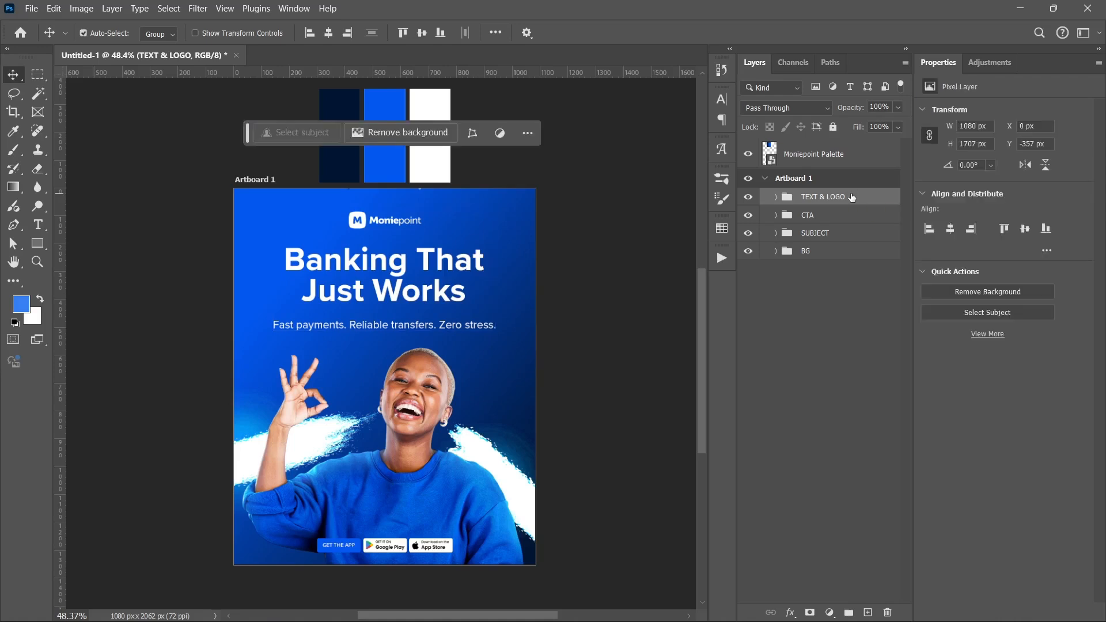
right_click(852, 210)
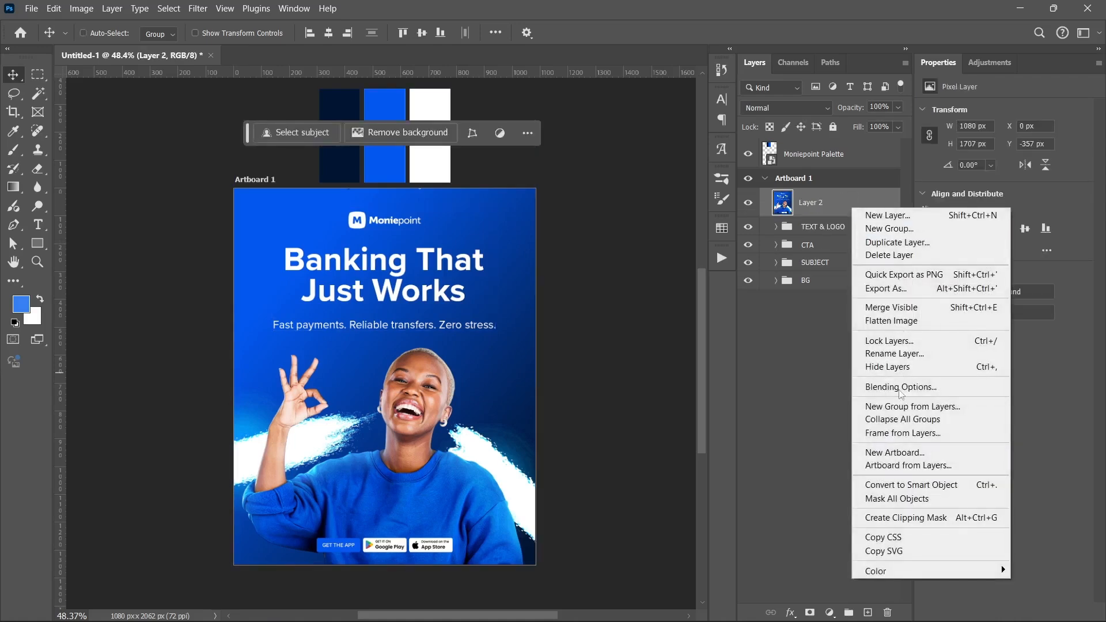
left_click(905, 486)
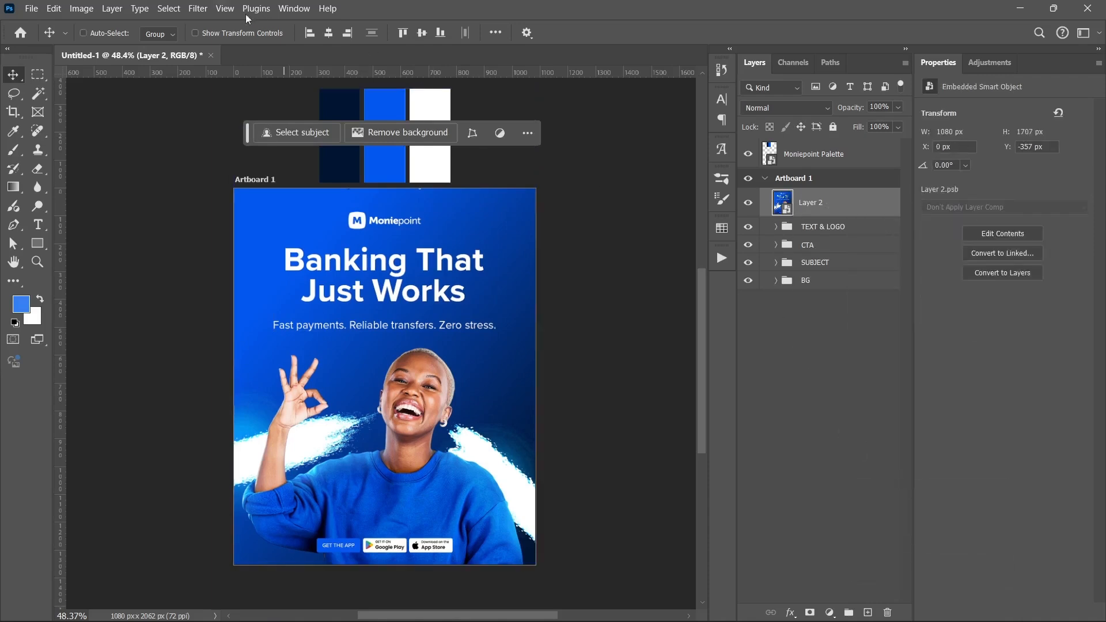
Start the Camera Raw Filter on the merged smart object and set the Light contrast to +25.
left_click(199, 9)
left_click(210, 29)
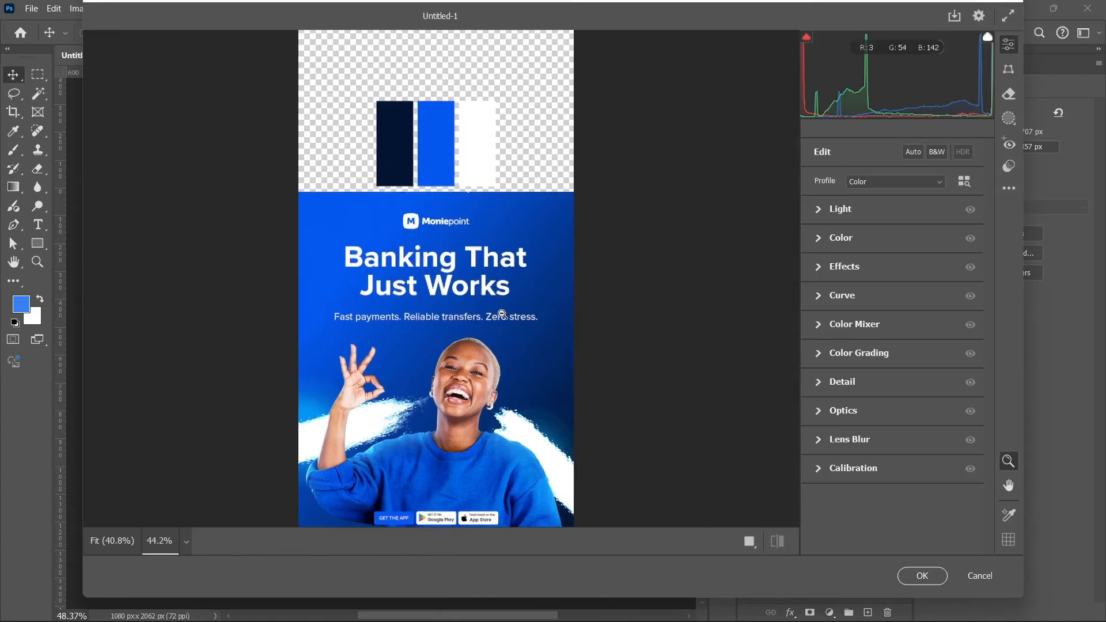
scroll(475, 291, "up", 3)
scroll(474, 292, "up", 2)
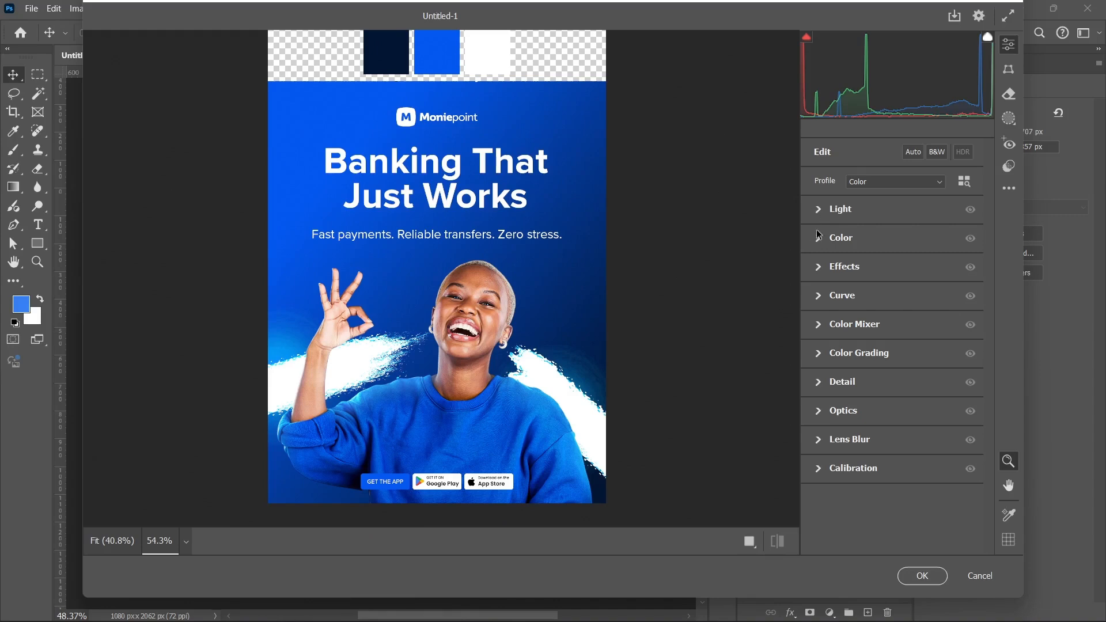
left_click(818, 209)
left_click(913, 265)
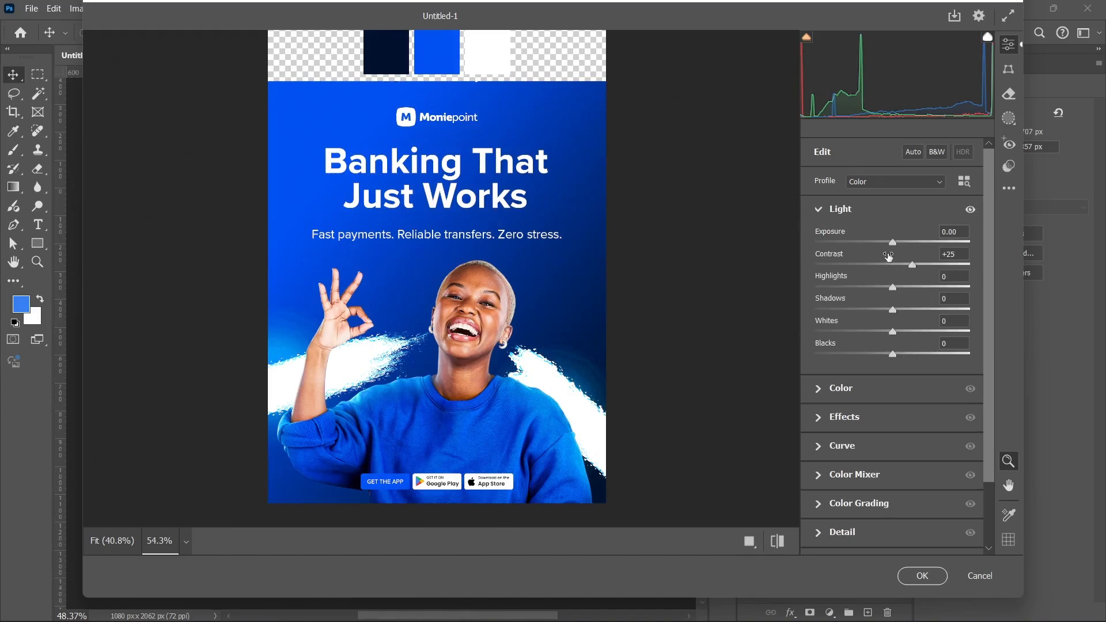
left_click(821, 210)
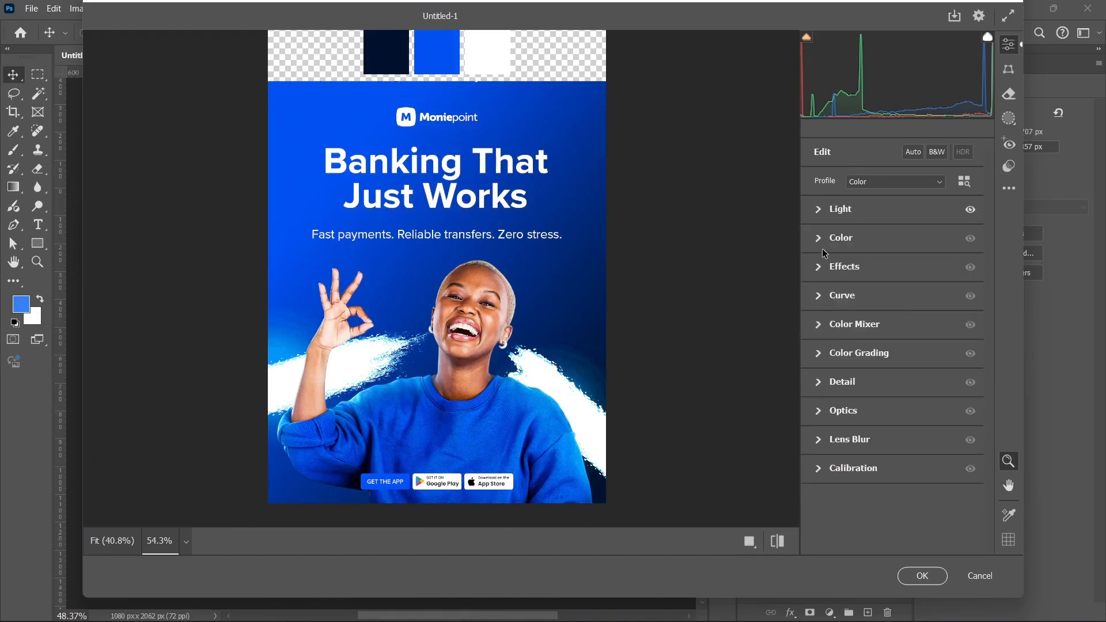
Set the Camera Raw effects to Texture +12, Grain 10 and Vignette -21.
left_click(825, 266)
left_click(902, 299)
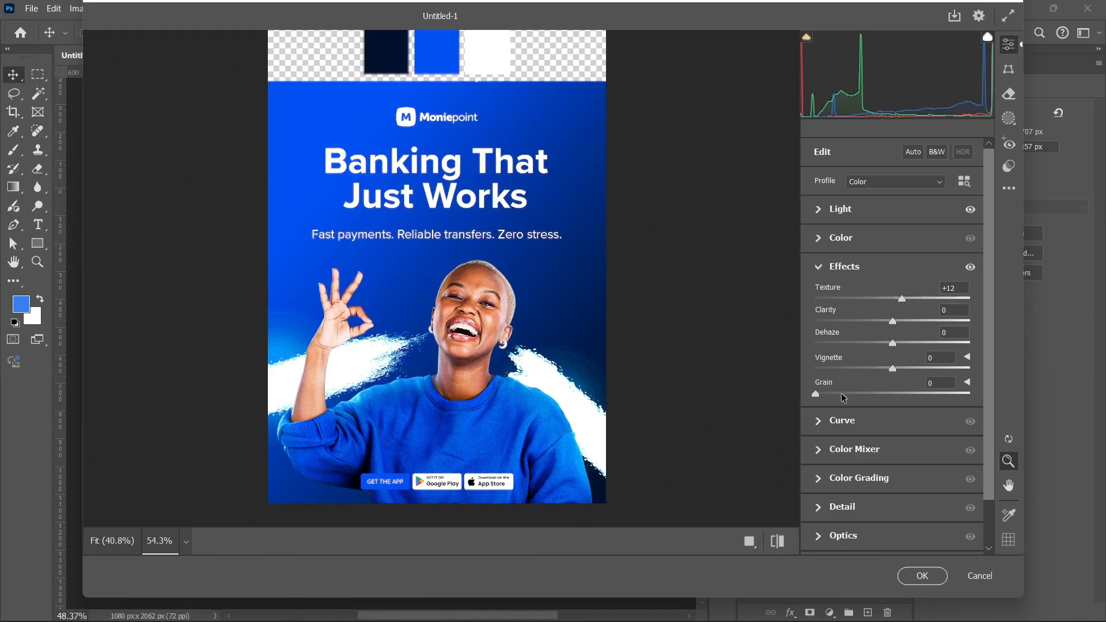
left_click(833, 395)
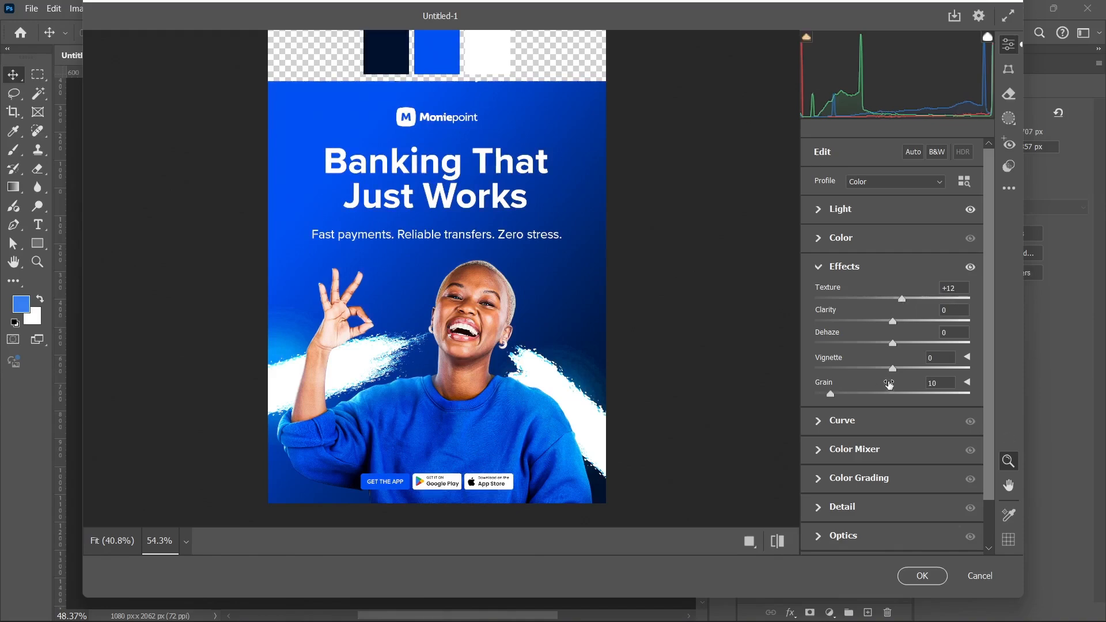
left_click_drag(884, 370, 878, 369)
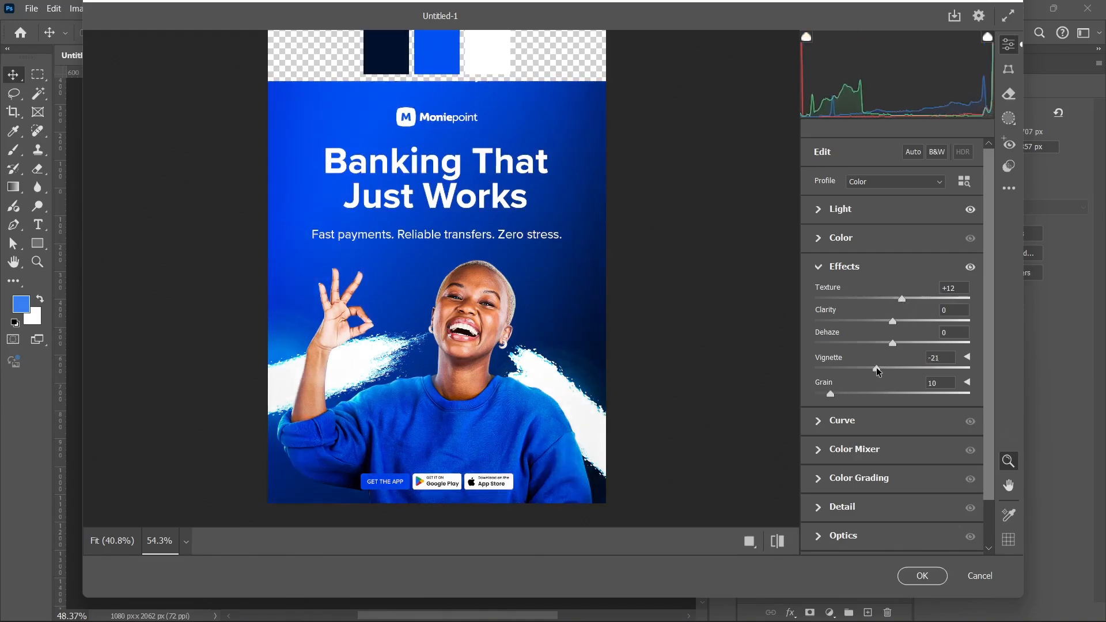
left_click(834, 266)
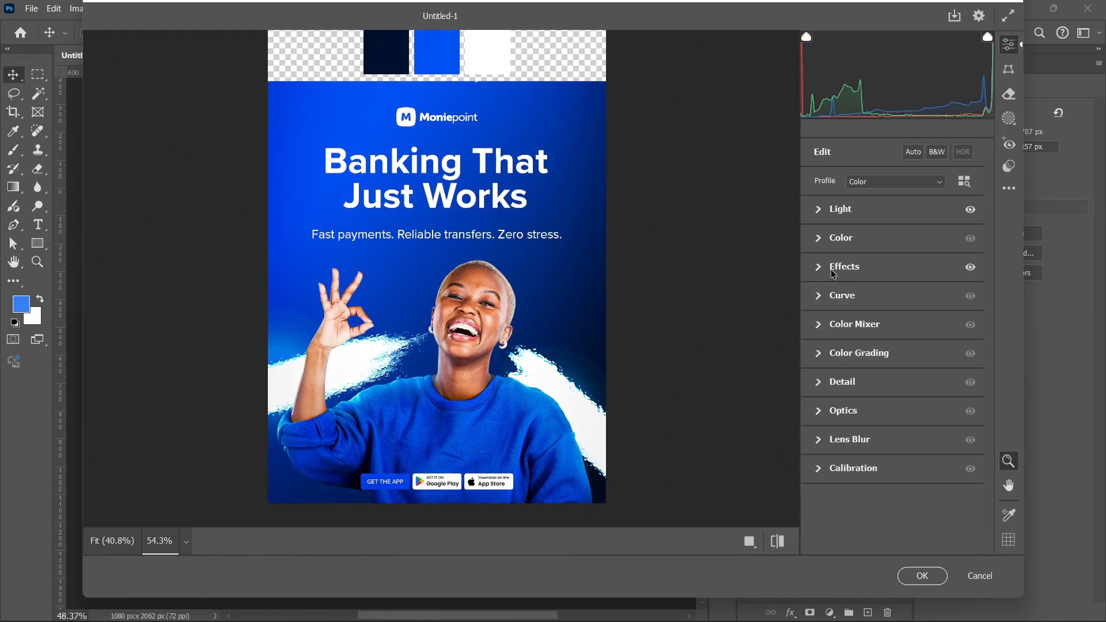
Lower the Lights of the parametric tone curve to -11 and add a little sharpening to the image detail.
left_click(828, 300)
left_click_drag(921, 286, 921, 292)
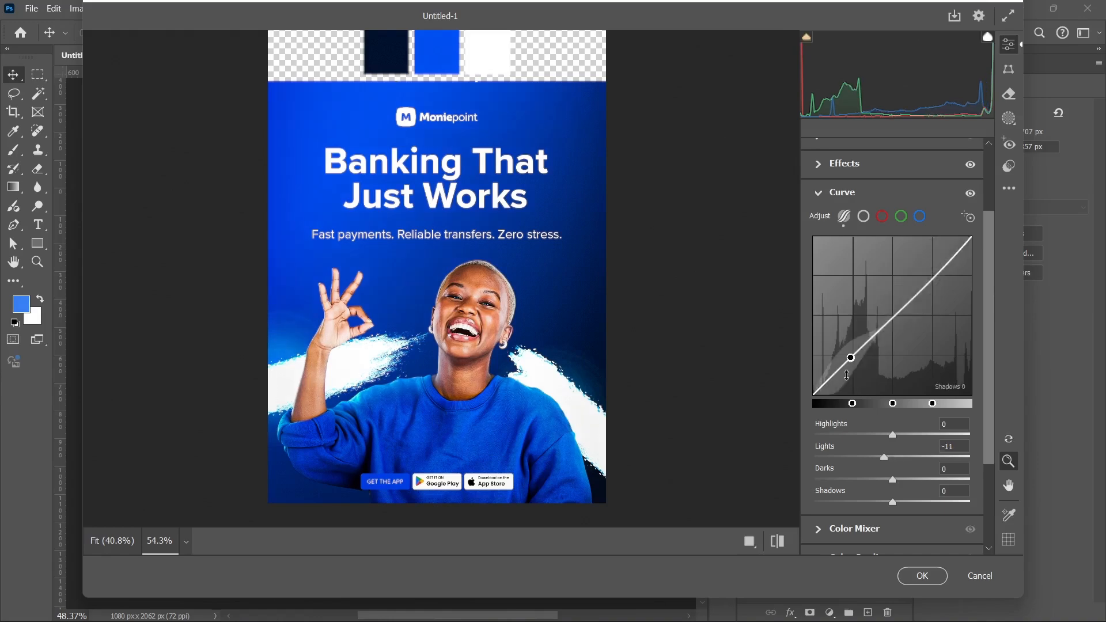
left_click(819, 201)
left_click(834, 391)
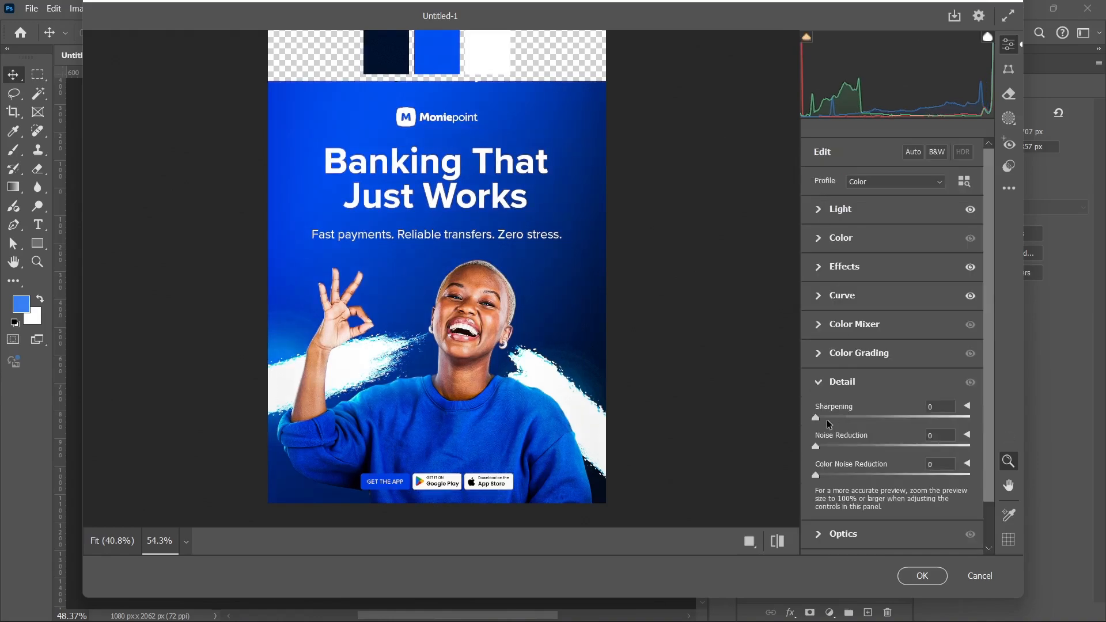
left_click(827, 382)
Raise the Color Mixer saturation to +6 for Aquas and +12 for Blues, and apply the Camera Raw Filter.
left_click(825, 328)
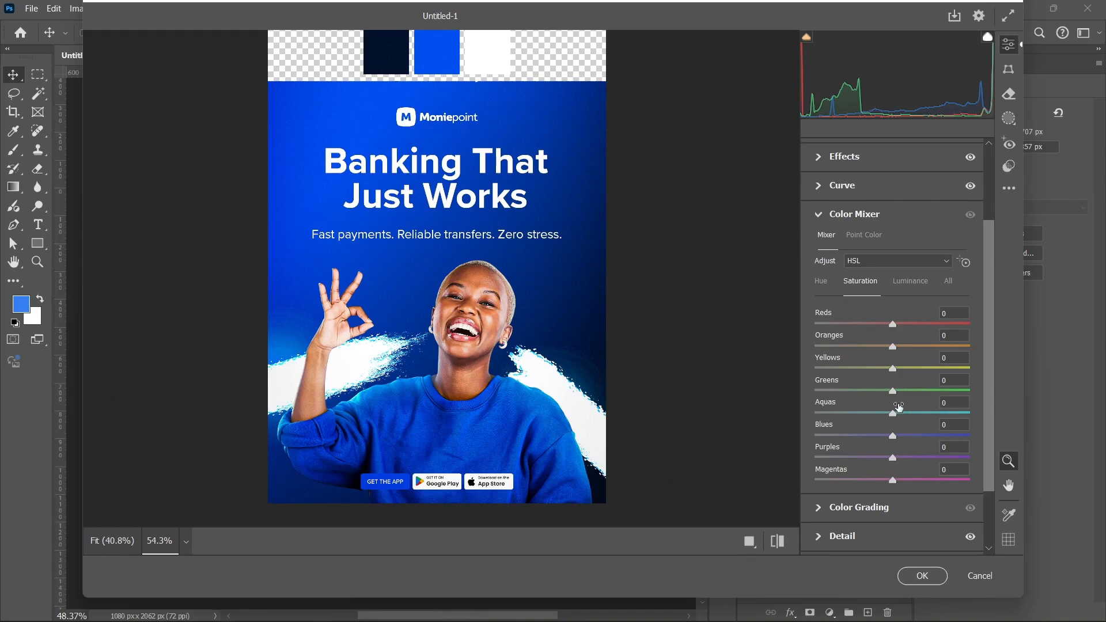
left_click_drag(896, 418, 902, 420)
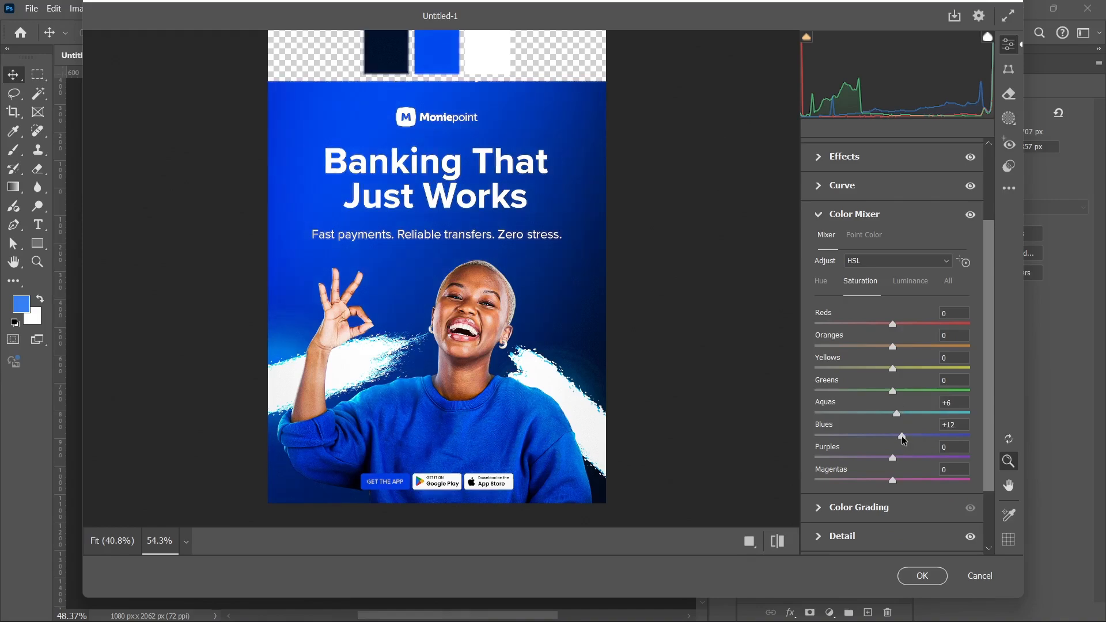
left_click(828, 218)
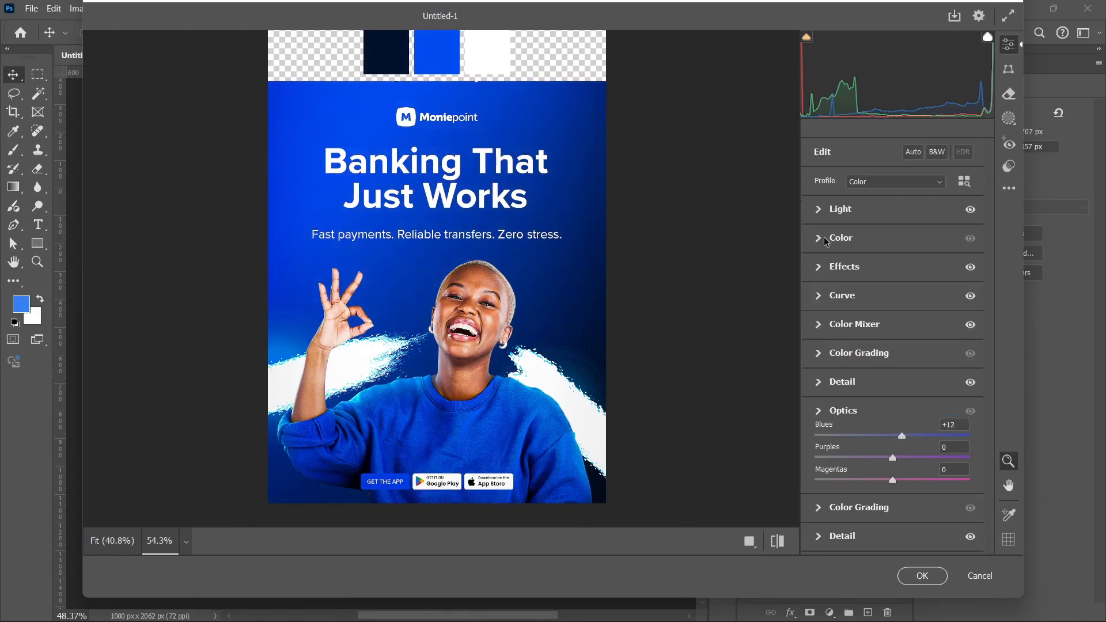
left_click(903, 578)
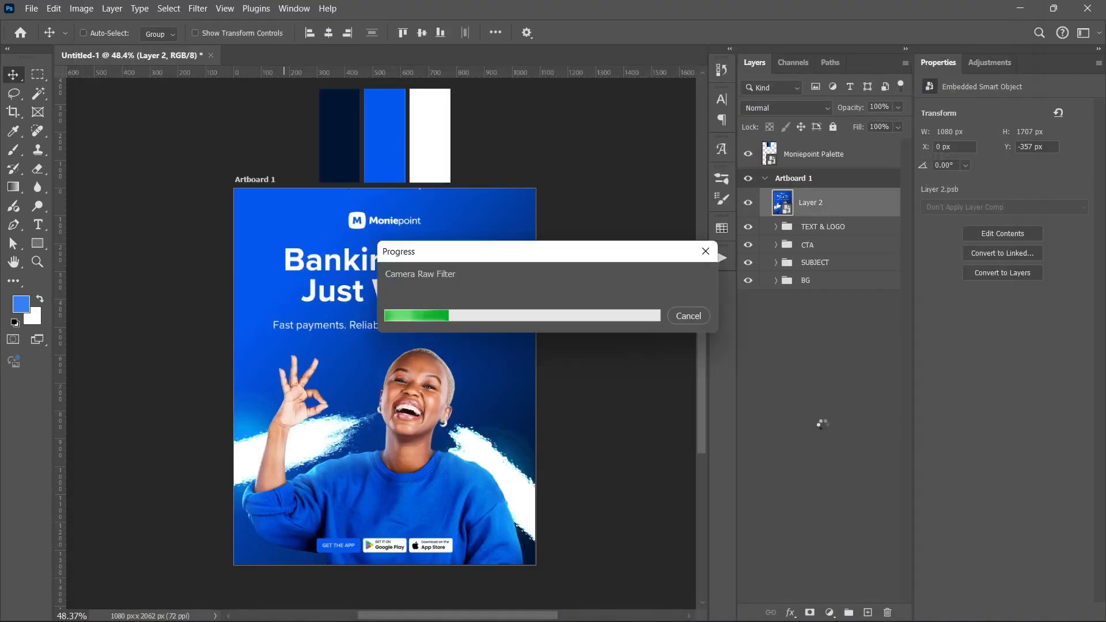